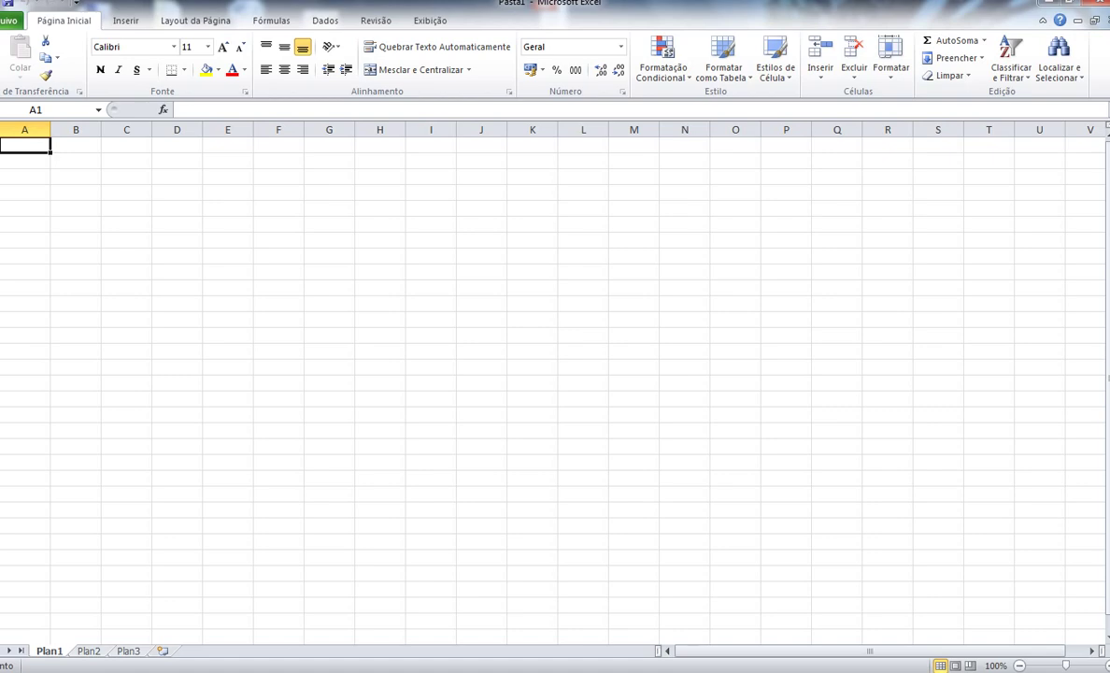
# Step: Enter the column headers "Matr." in A1 and "Funcionário" in B1
pyautogui.write('Matr.')
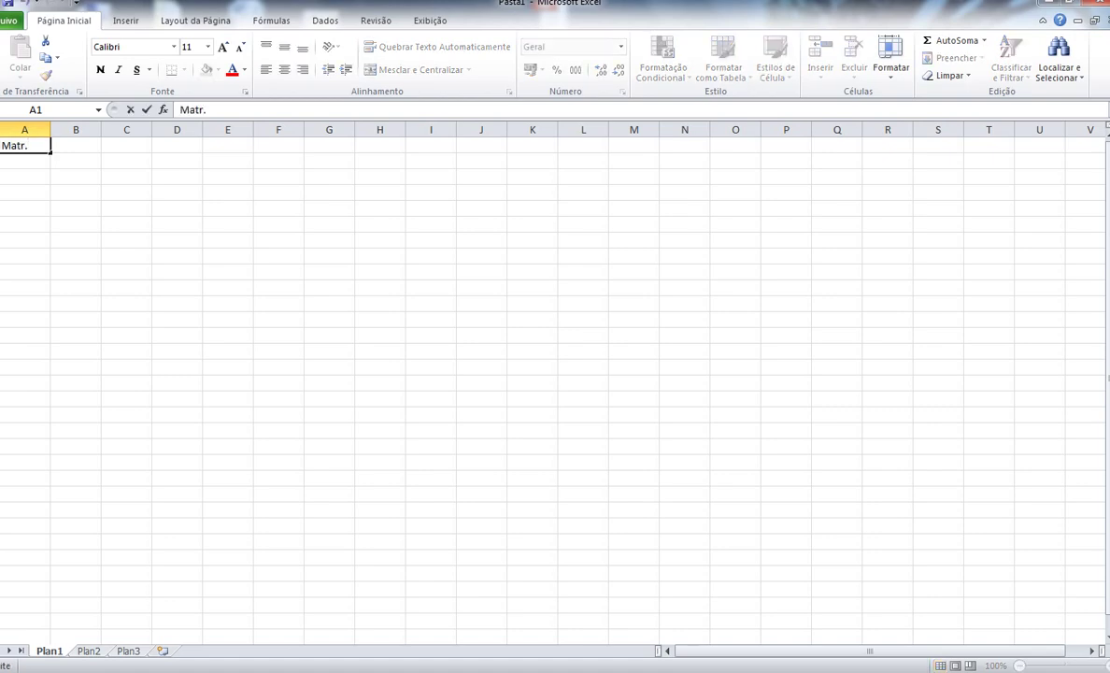
pyautogui.press('Tab')
pyautogui.write('Funci')
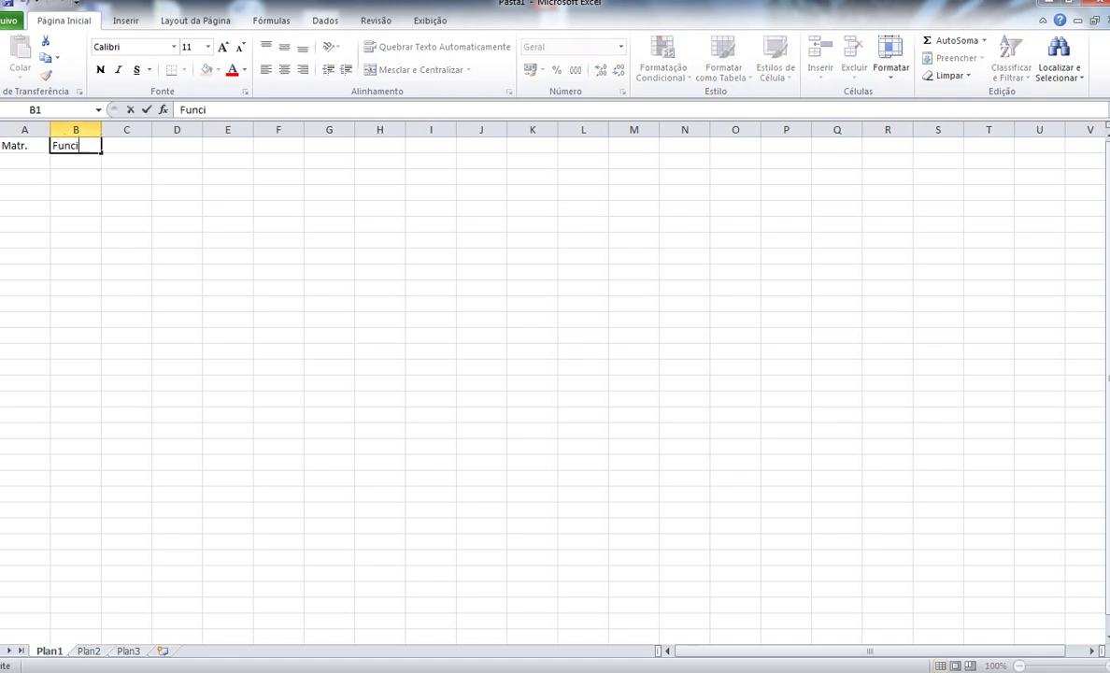
pyautogui.write('onário')
pyautogui.press('Tab')
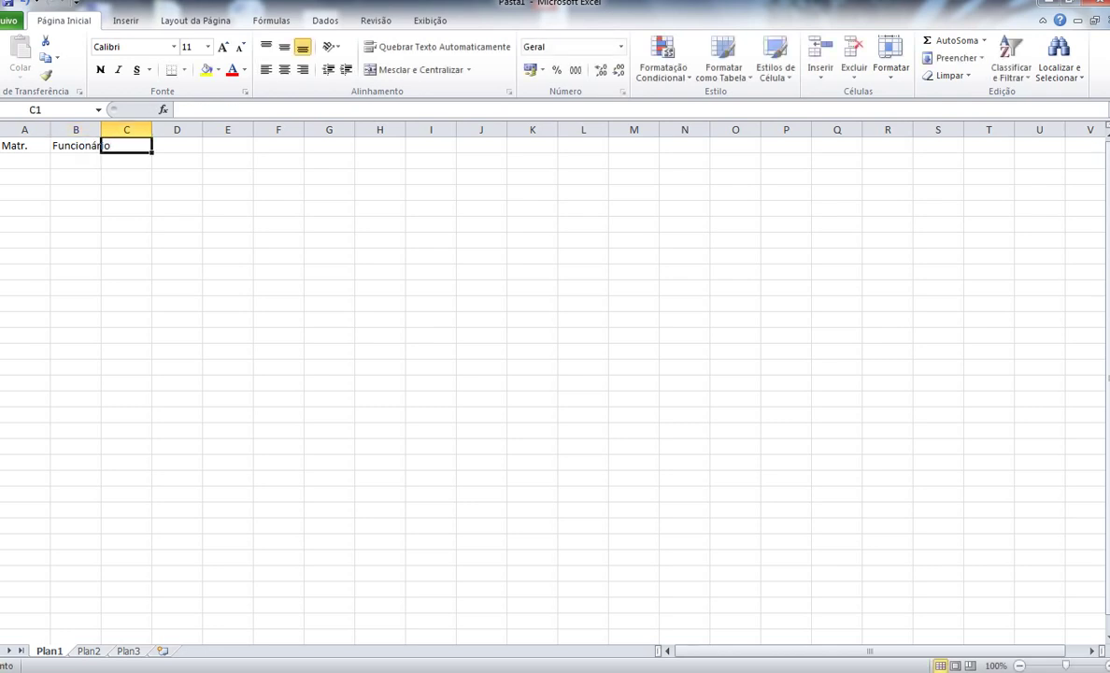
# Step: Enter the header "Quant. Dependentes" in cell C1
pyautogui.write('Quant')
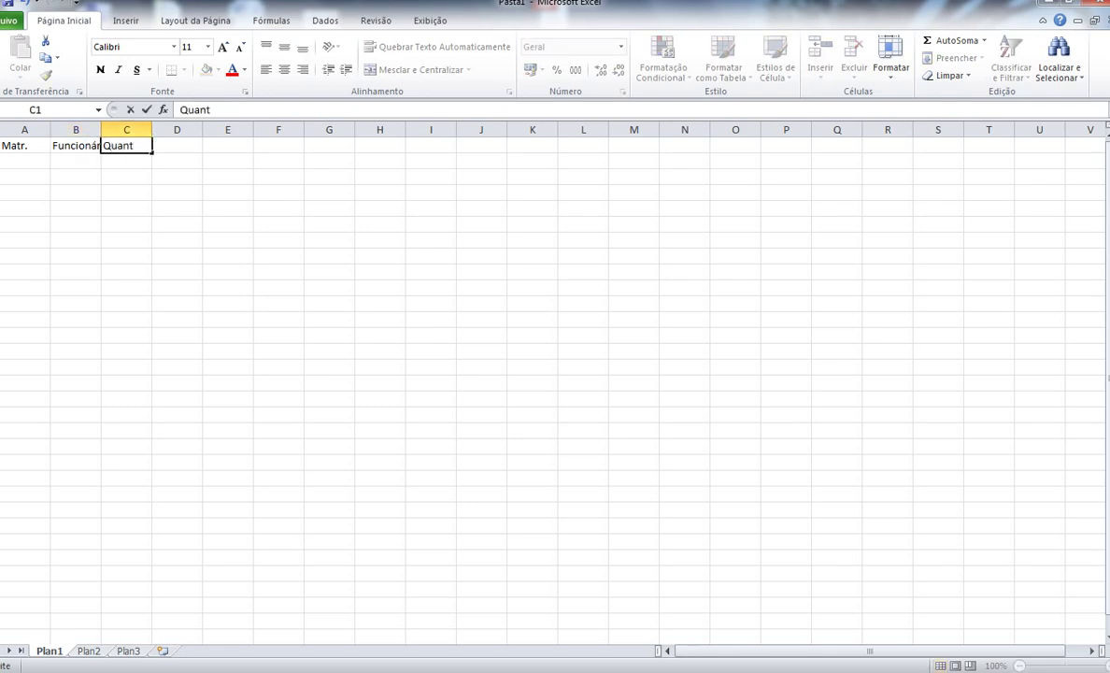
pyautogui.write('. Depenten')
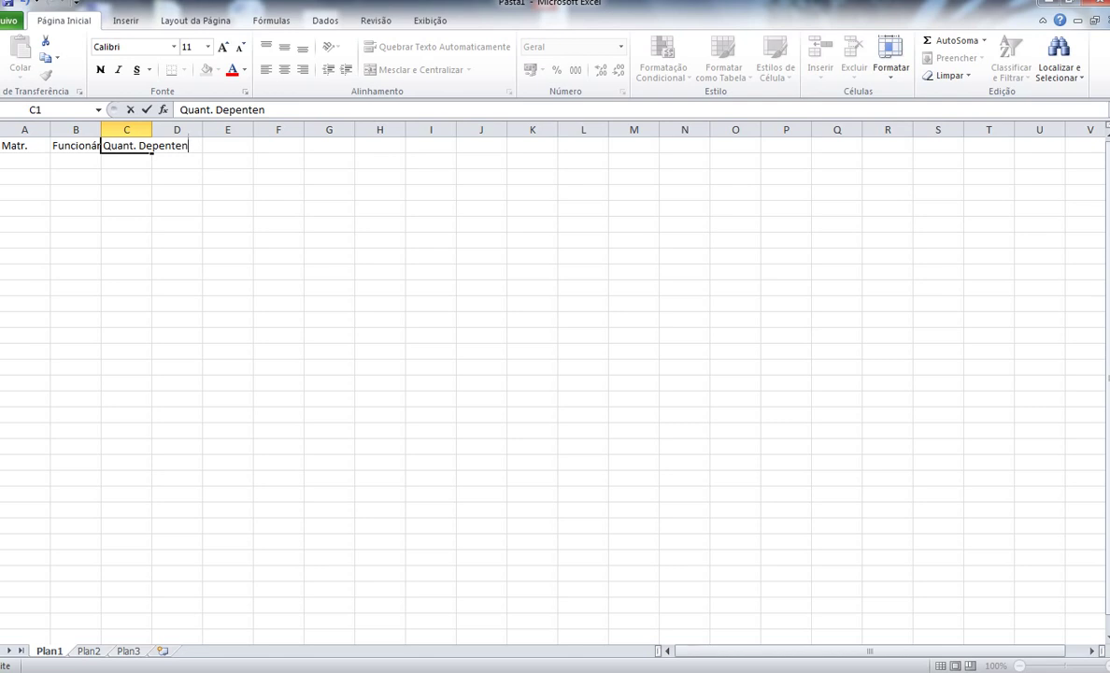
pyautogui.press('BackSpace')
pyautogui.press('BackSpace')
pyautogui.press('BackSpace')
pyautogui.write('dentes')
pyautogui.press('Tab')
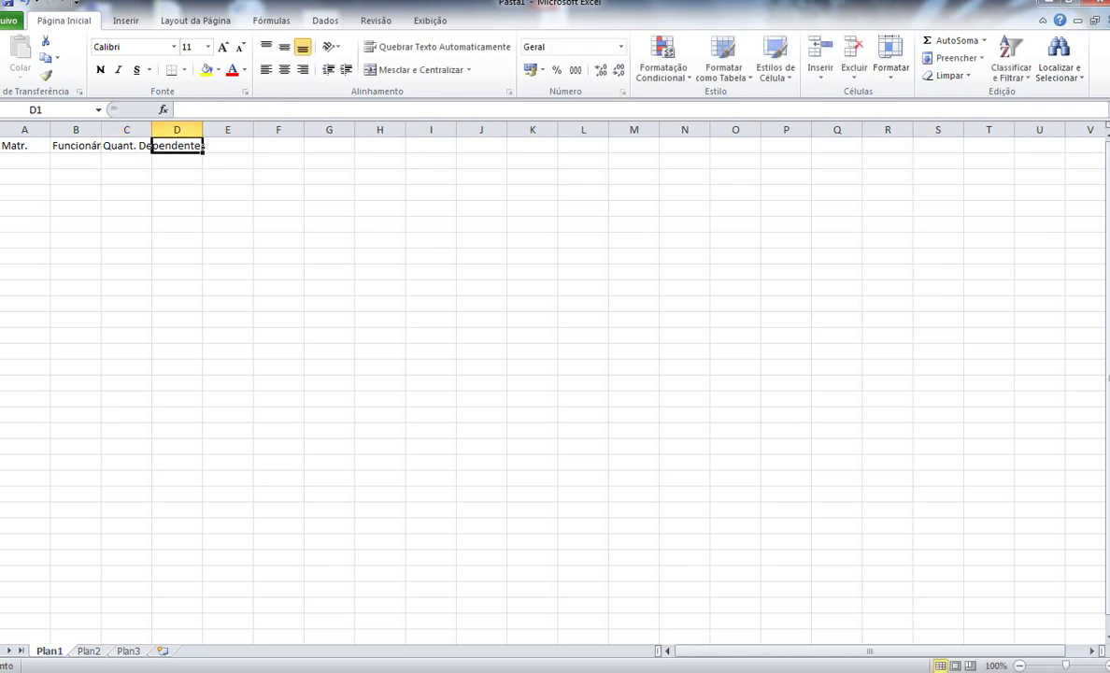
# Step: Enter the headers "Base Total Proventos", "INSS", "IR" and "Líquido" in cells D1 to G1
pyautogui.write('Base To')
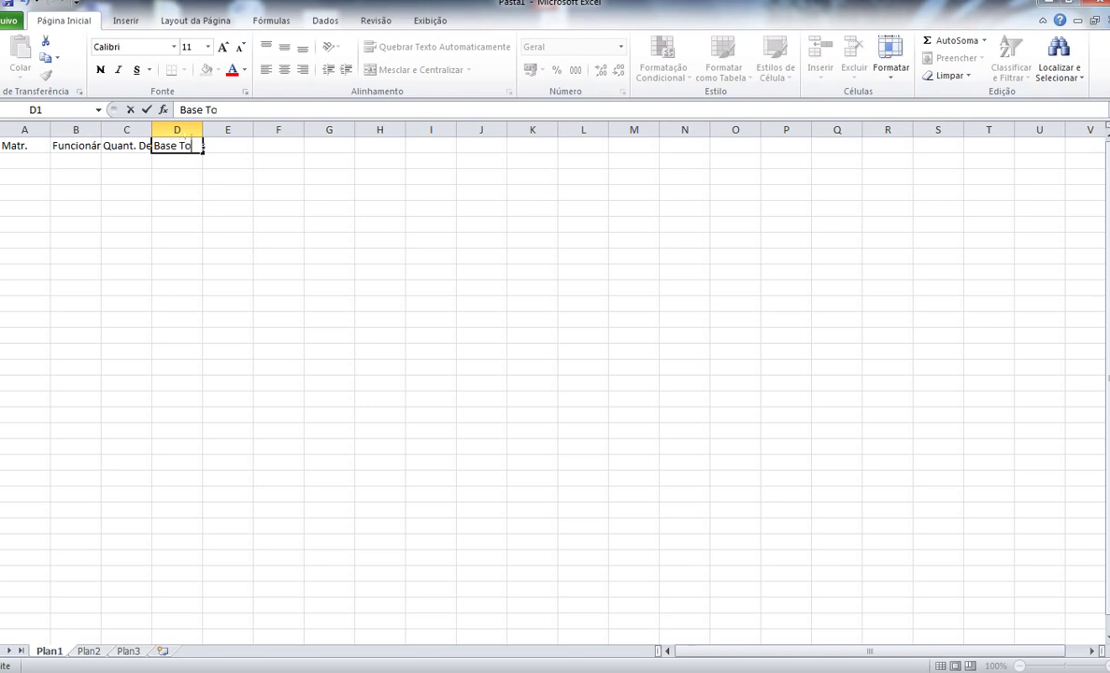
pyautogui.write('tal Proventos')
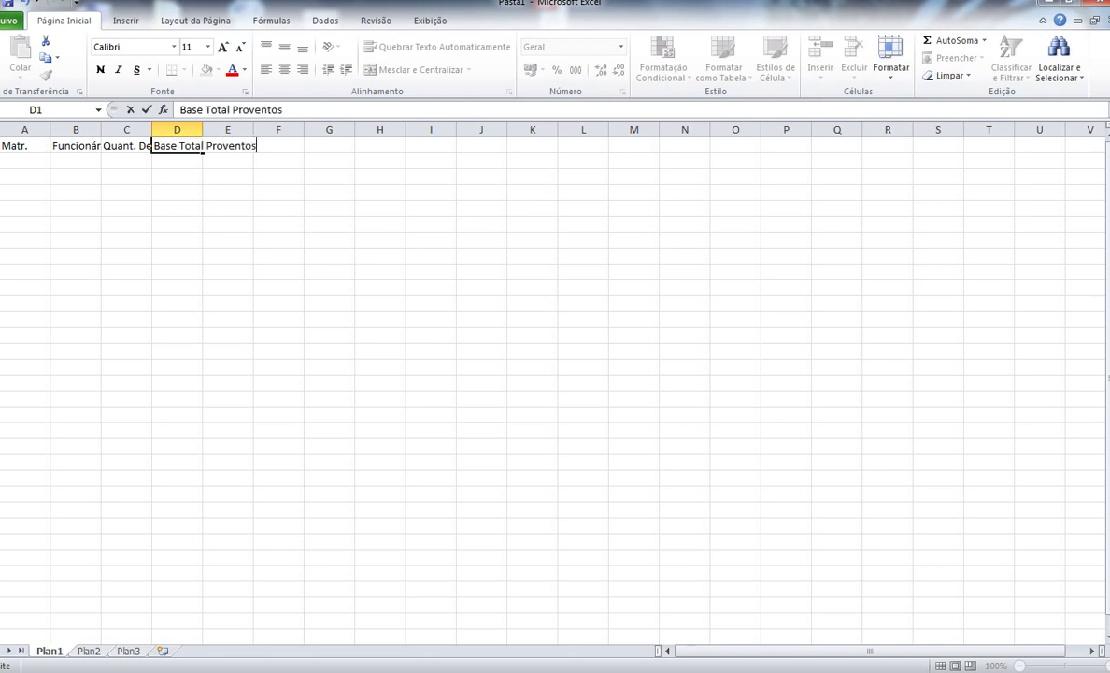
pyautogui.press('Tab')
pyautogui.write('INSS')
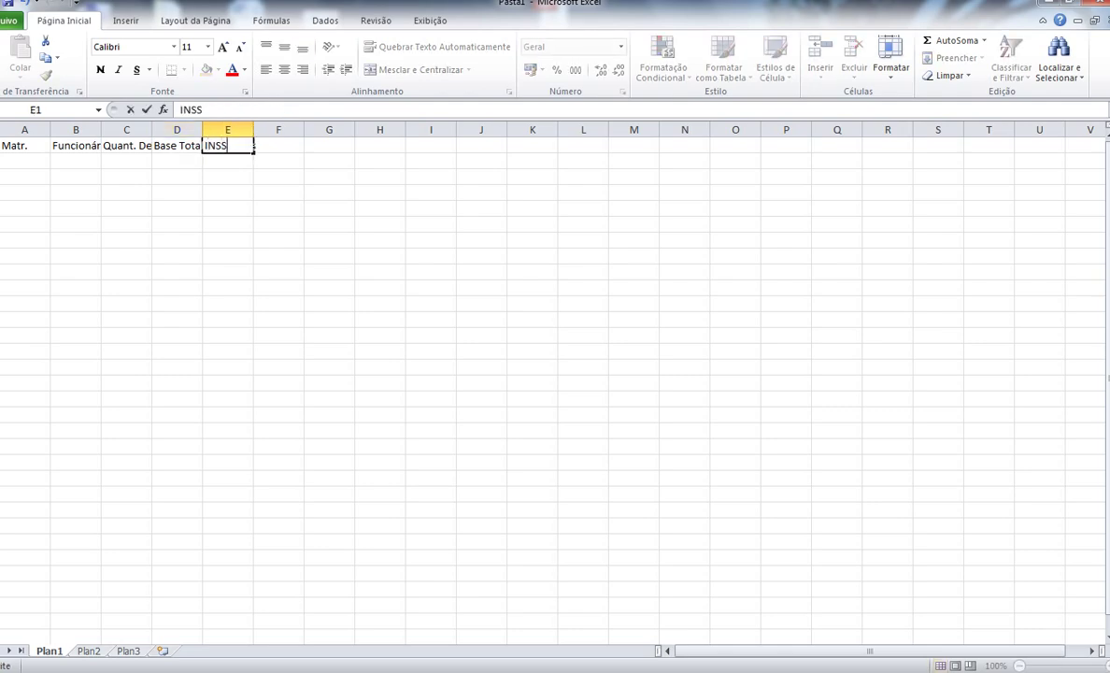
pyautogui.press('Tab')
pyautogui.write('IR')
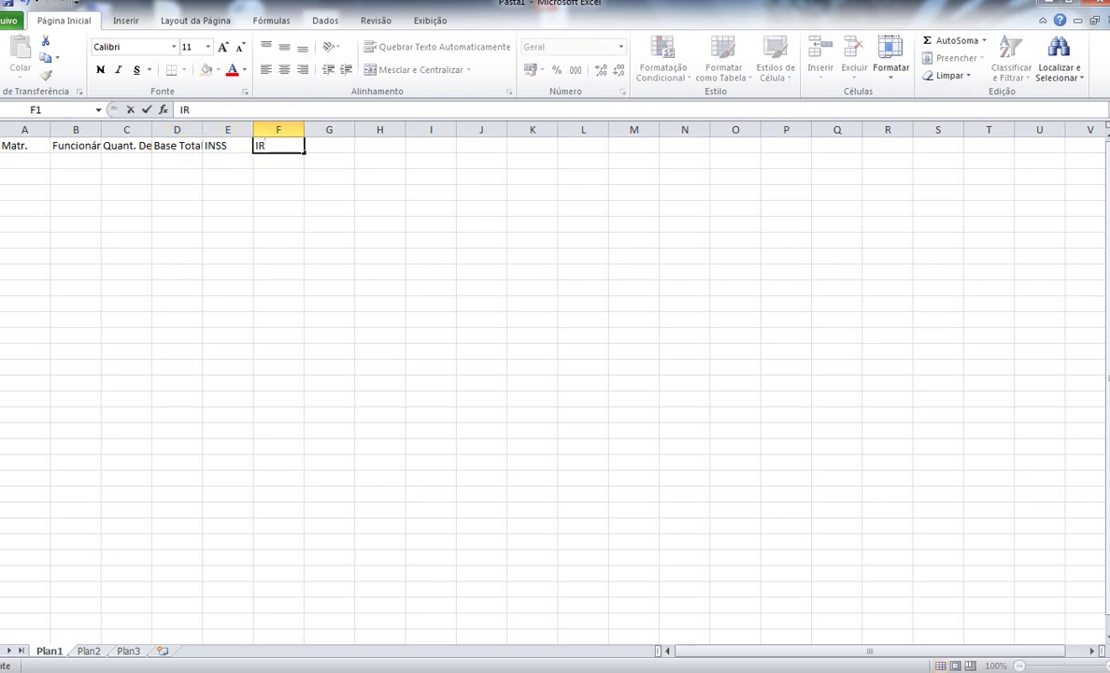
pyautogui.press('Tab')
pyautogui.write('Líquido')
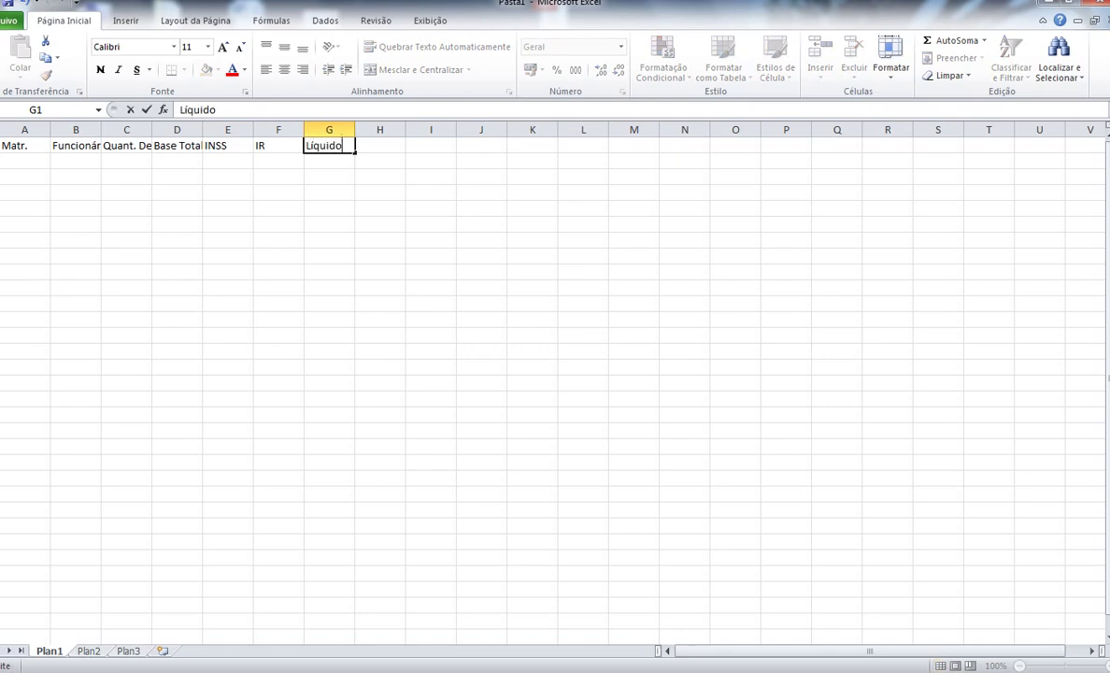
# Step: Fit the widths of columns B, C and D to their headers and widen the INSS and IR columns
pyautogui.click(108, 130)
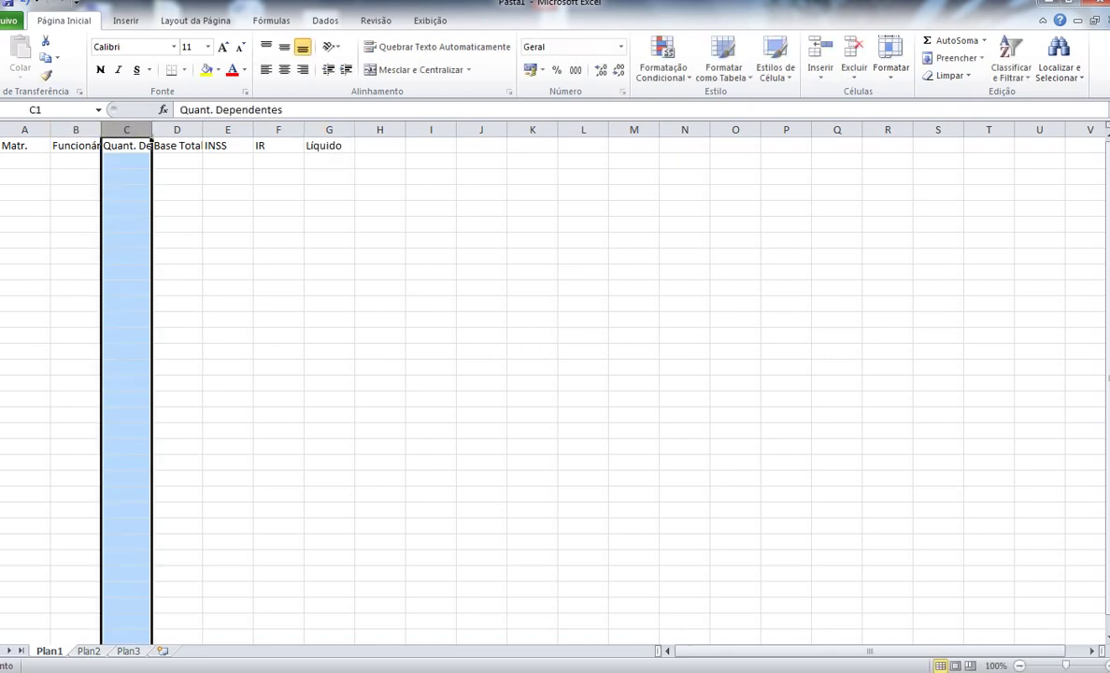
pyautogui.click(79, 193)
pyautogui.doubleClick(101, 130)
pyautogui.doubleClick(164, 130)
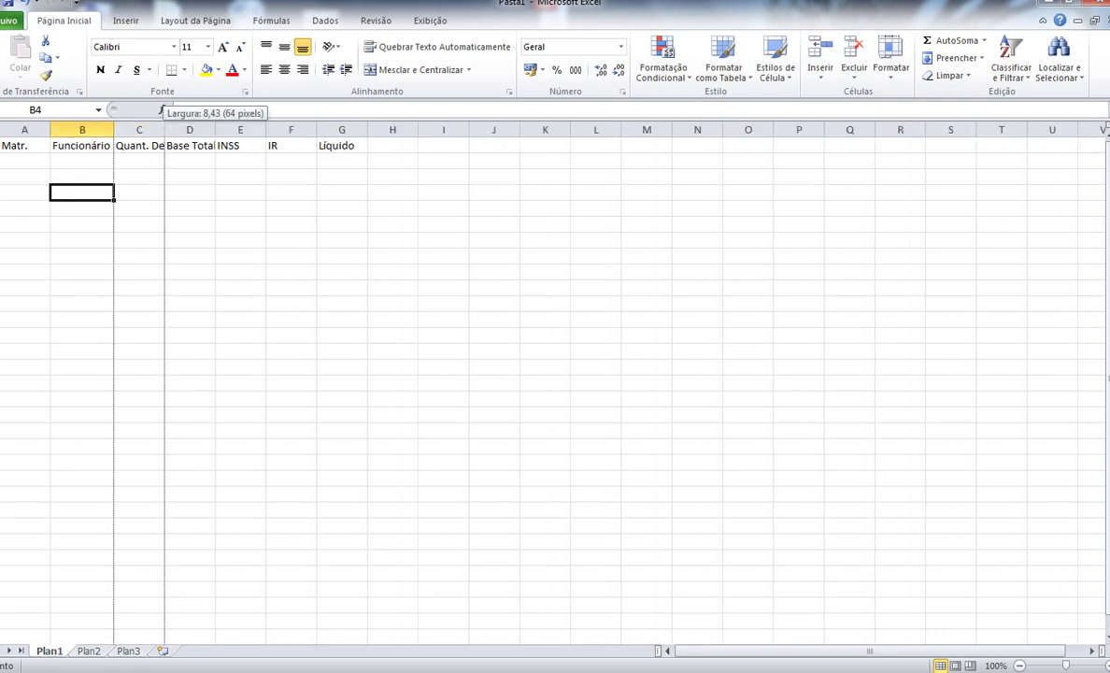
pyautogui.doubleClick(274, 130)
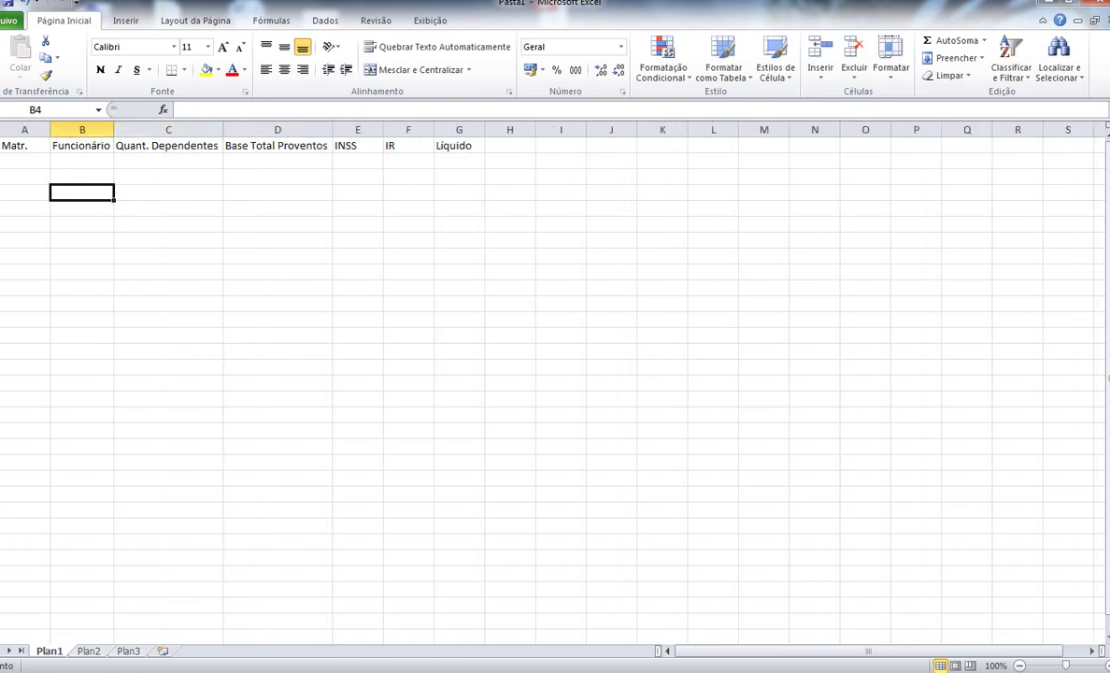
pyautogui.moveTo(383, 130); pyautogui.dragTo(496, 130)
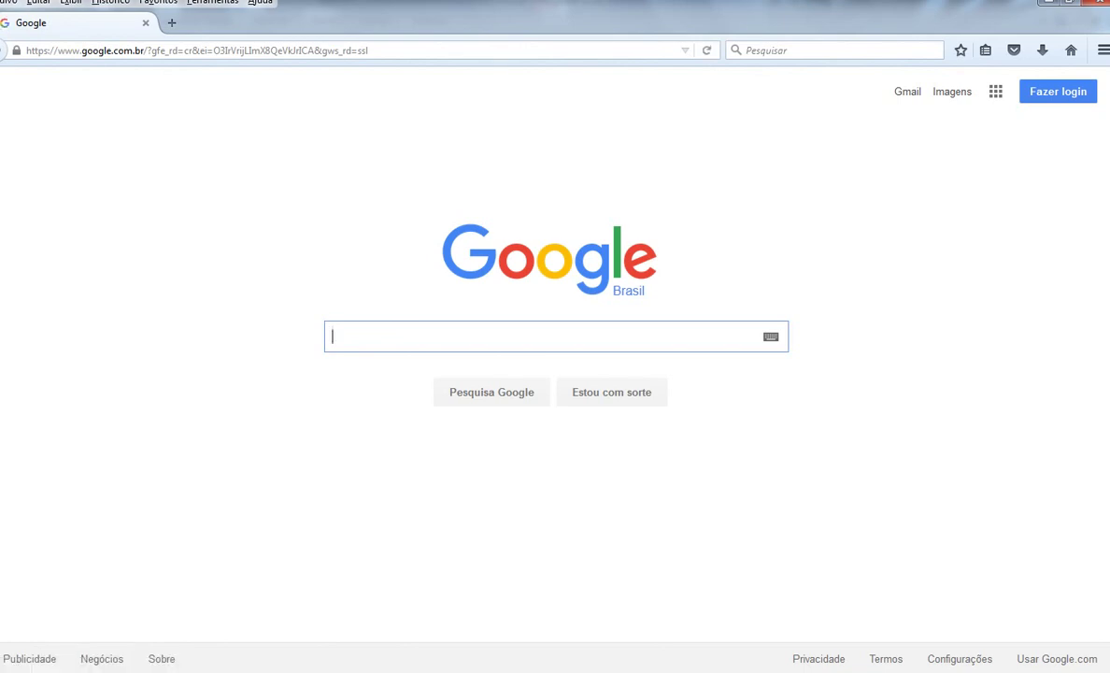
# Step: Search Google for "tabela inss 2015" and open the Guia Trabalhista INSS table page
pyautogui.write('tabela inss ')
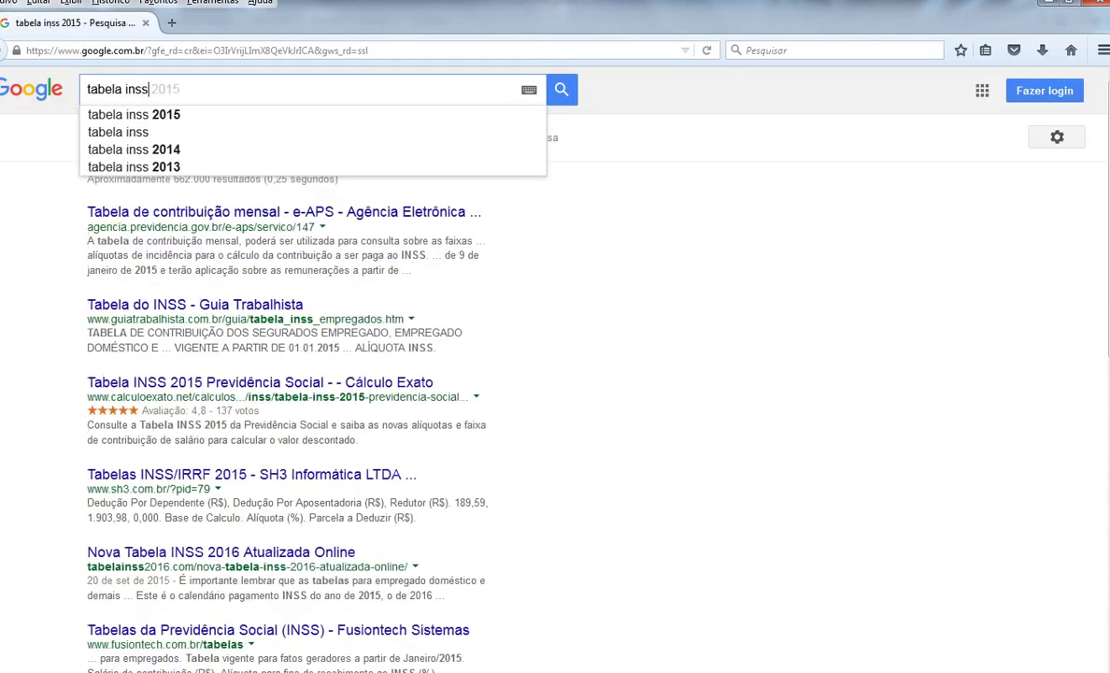
pyautogui.write('2015')
pyautogui.press('Return')
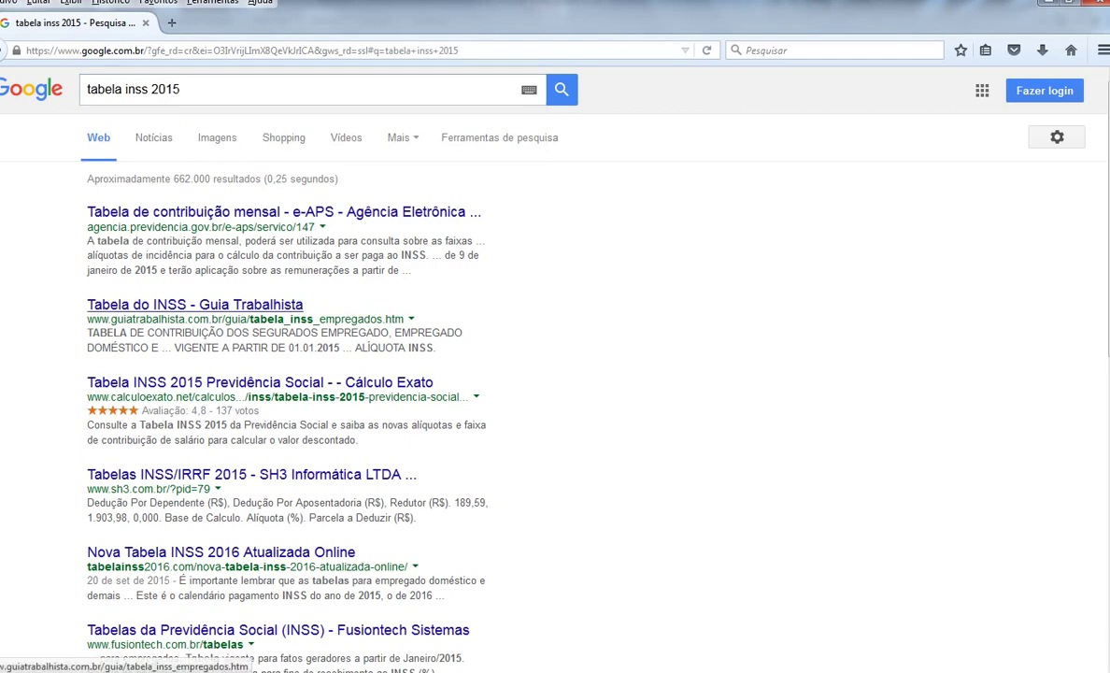
pyautogui.click(187, 305)
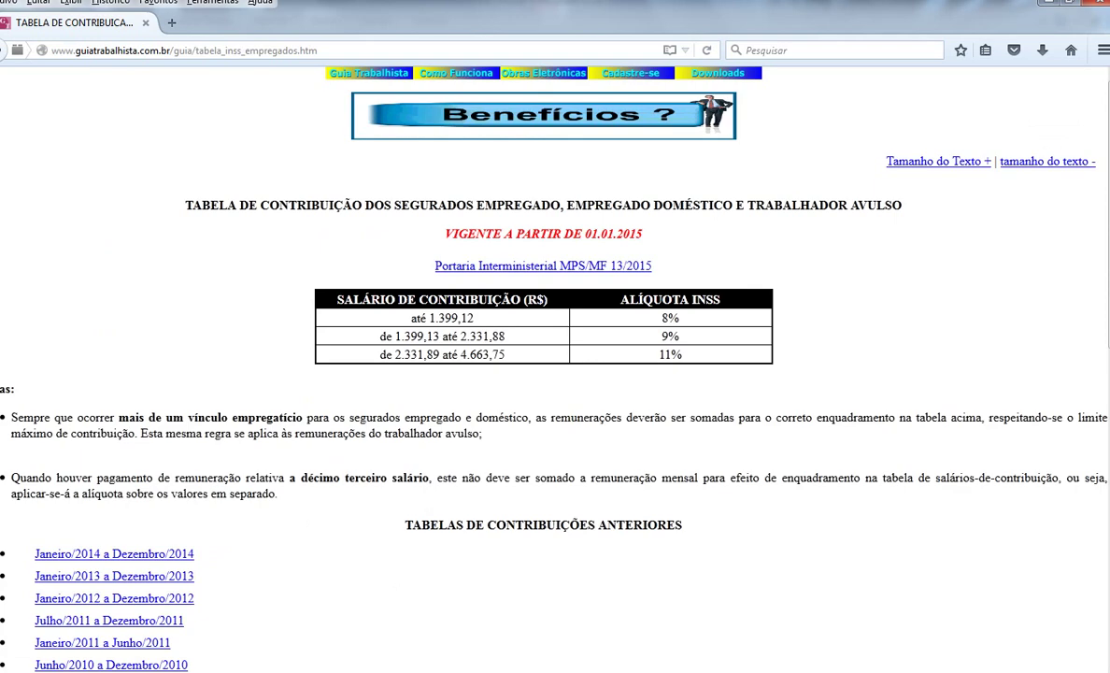
# Step: Search Google for "tabela irrf 2015" in a new browser tab and open the Guia Trabalhista IRF 2015 table page
pyautogui.click(172, 23)
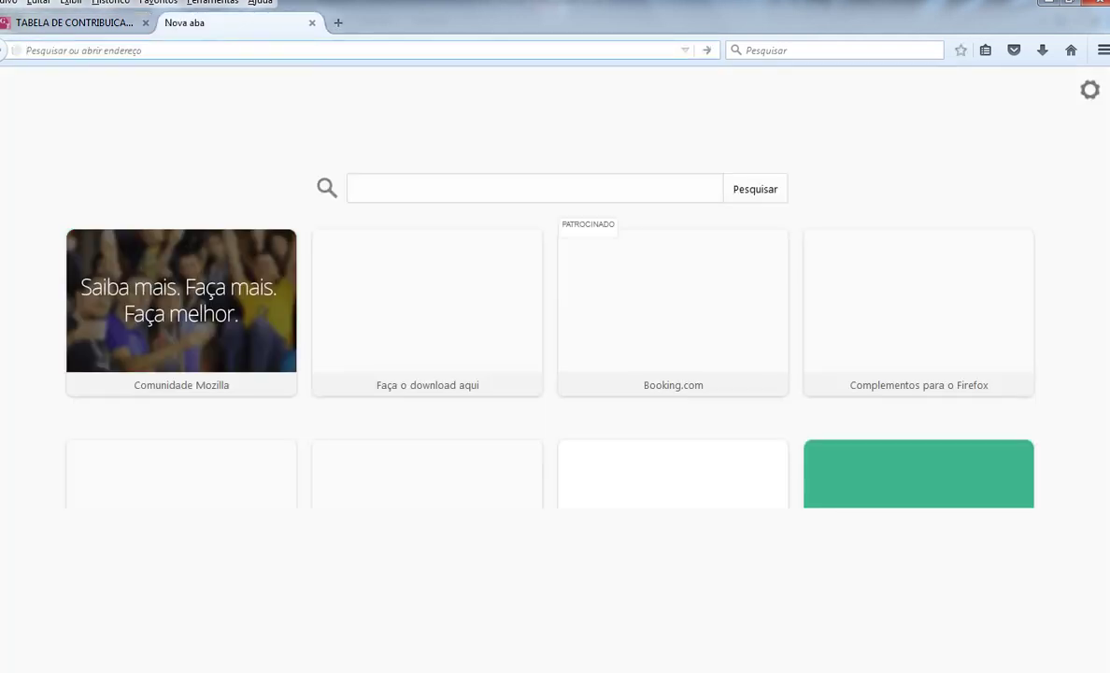
pyautogui.click(421, 280)
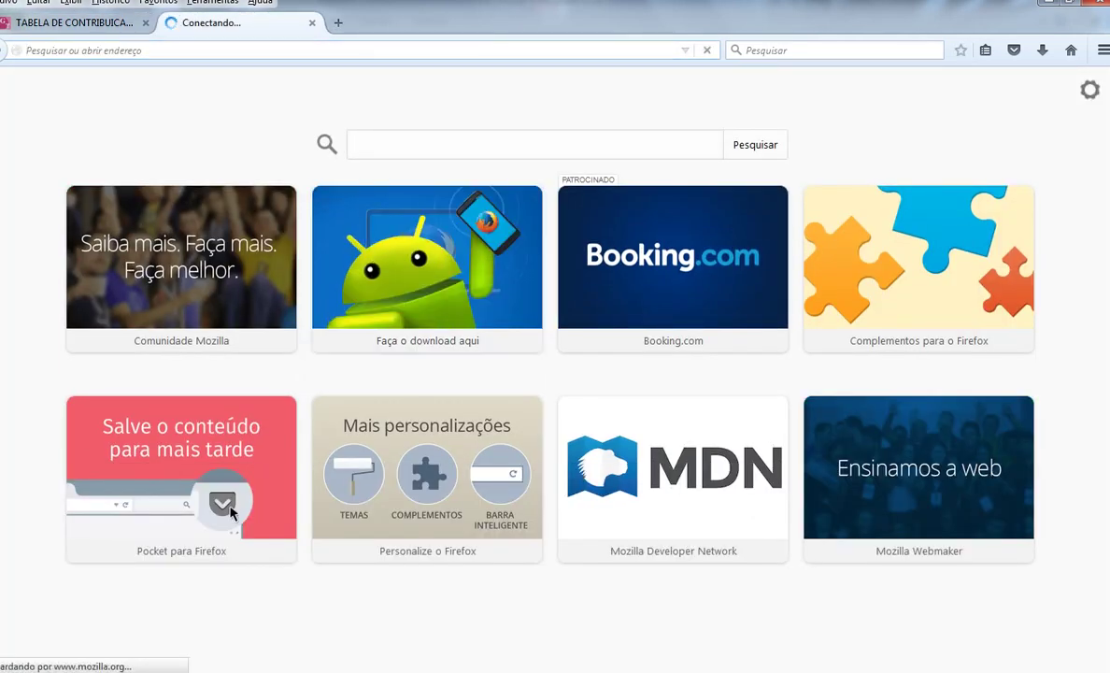
pyautogui.click(1071, 50)
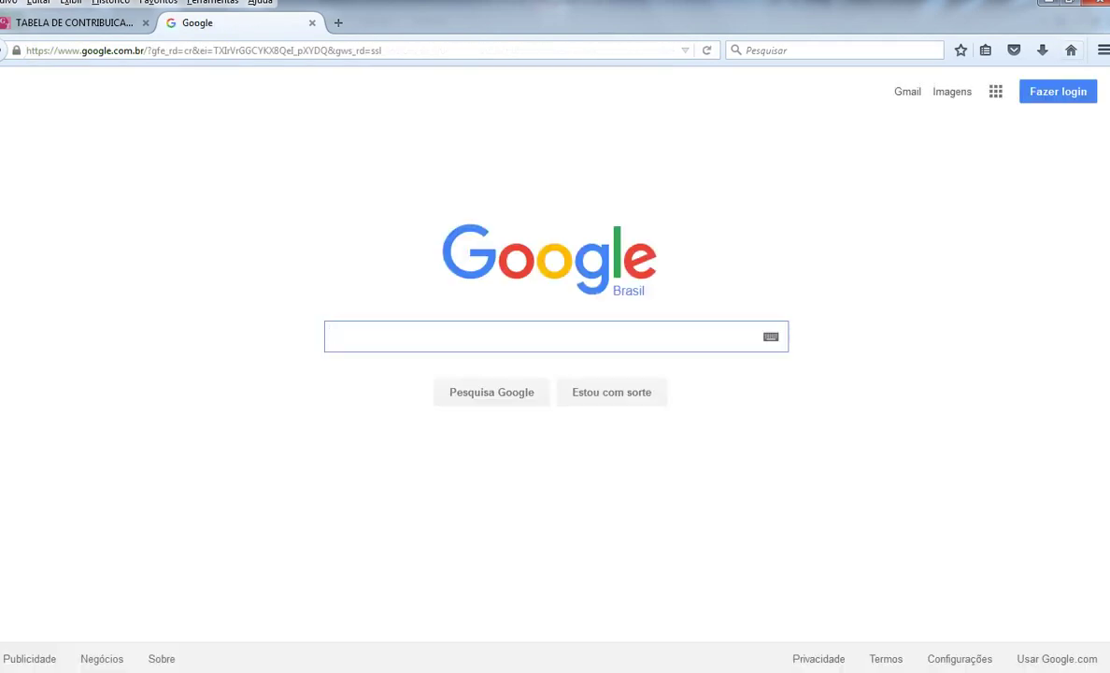
pyautogui.write('tabela ir')
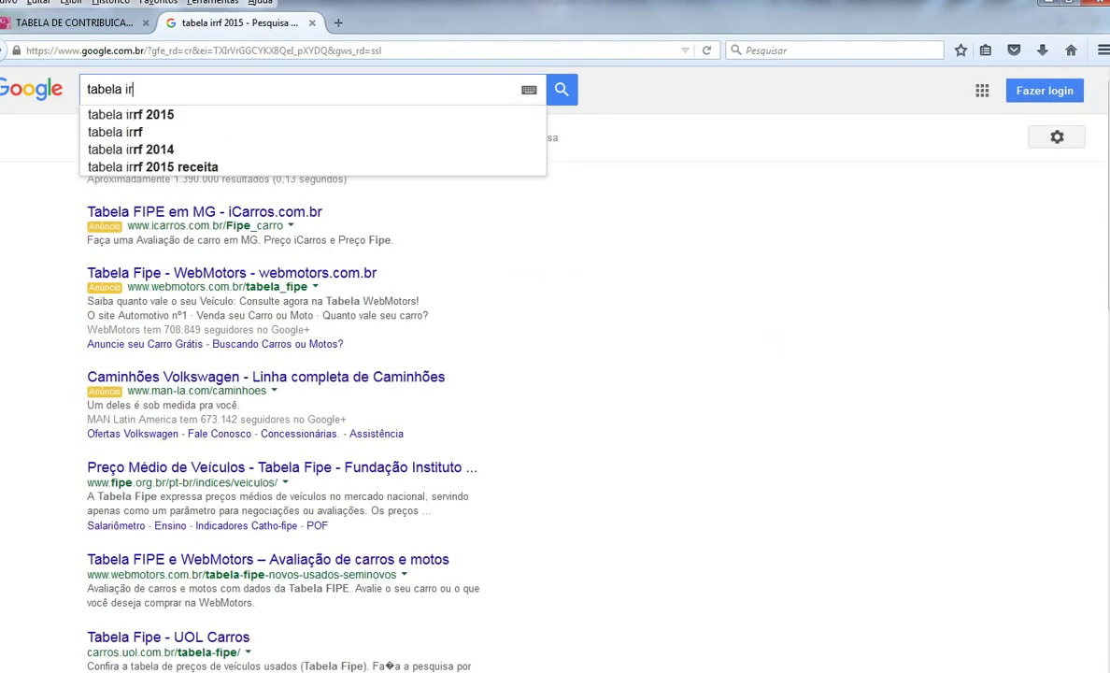
pyautogui.write('rf 2015')
pyautogui.press('Return')
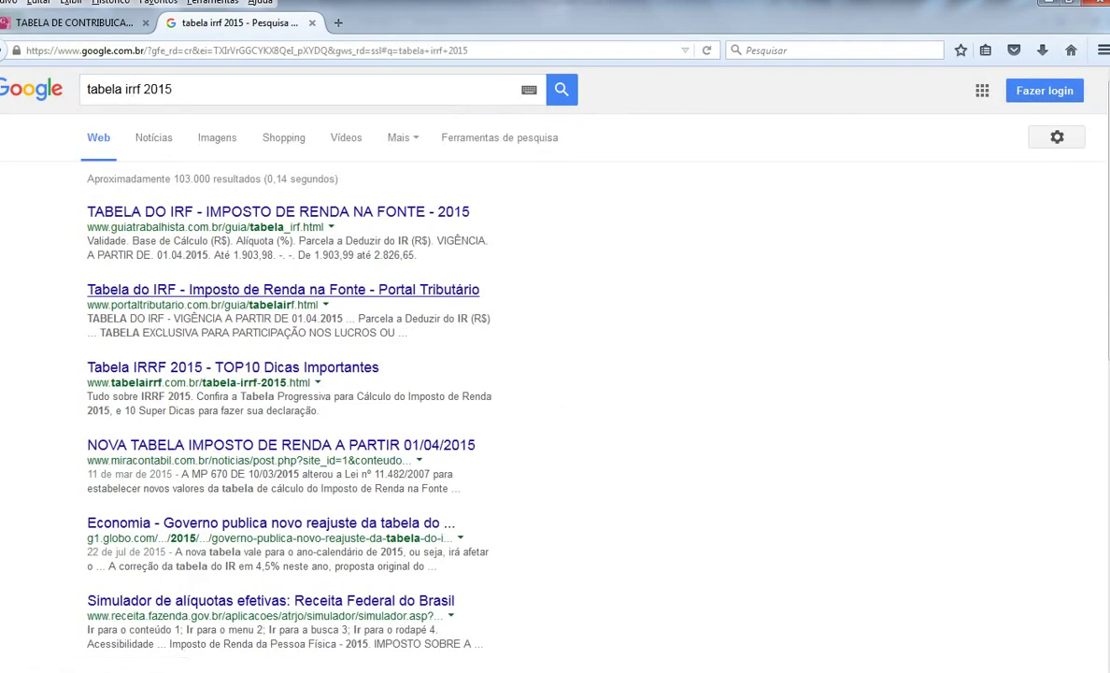
pyautogui.click(262, 211)
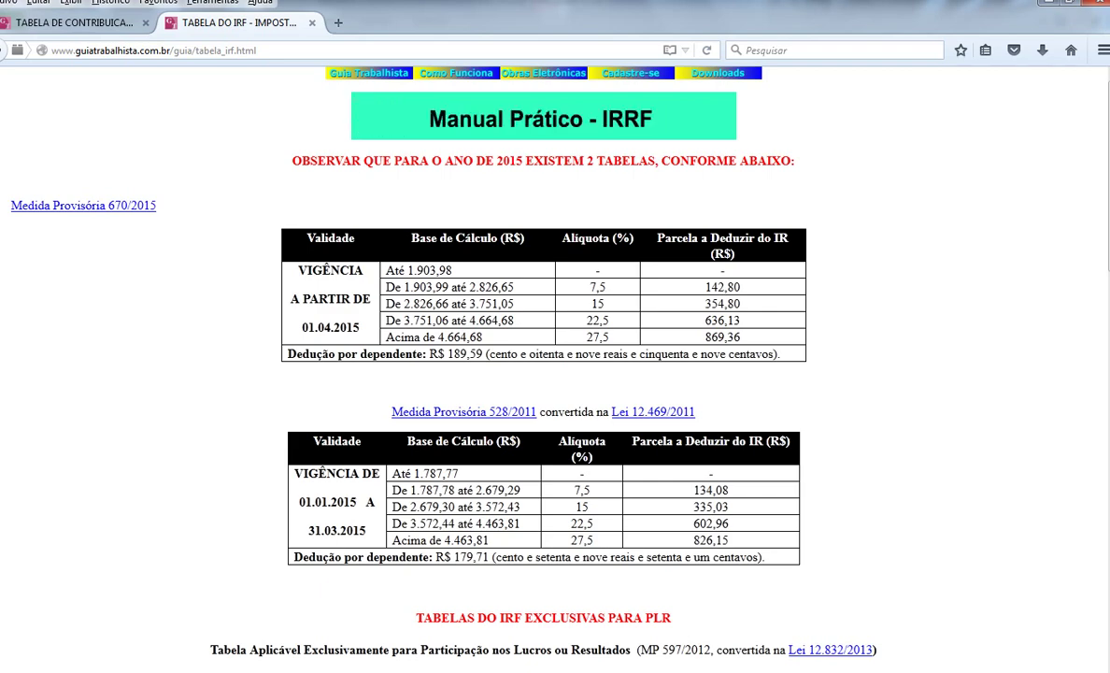
# Step: Switch back to the Excel workbook and go through the row 2 cells under the headers from Matr. to Líquido
pyautogui.hotkey('alt', 'Tab')
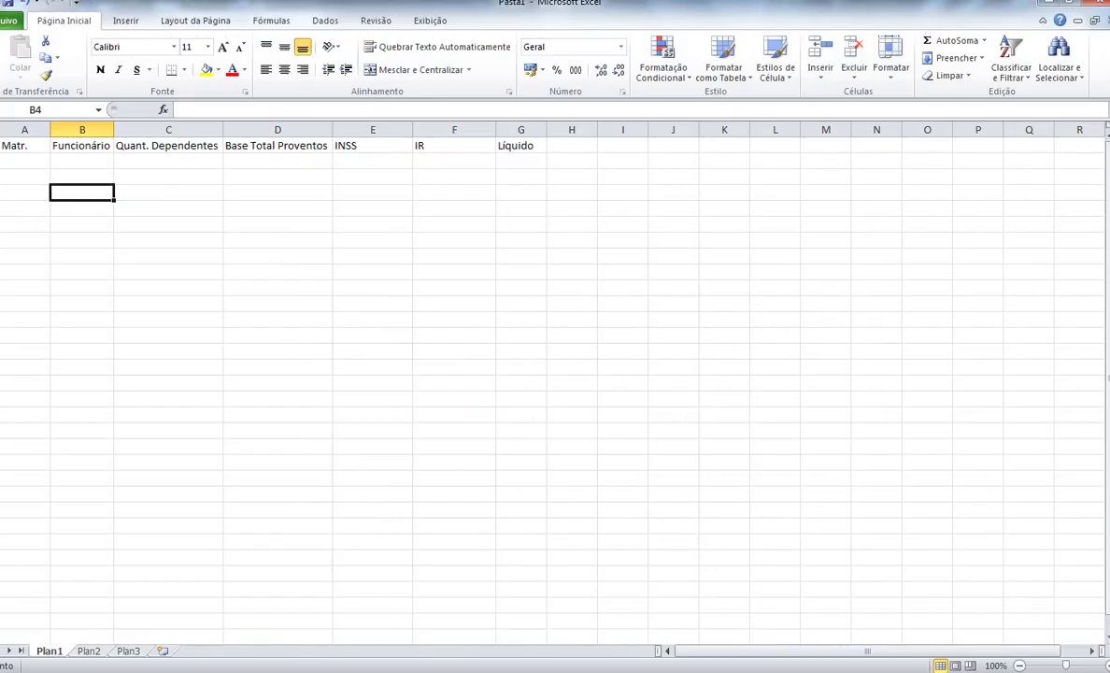
pyautogui.click(82, 146)
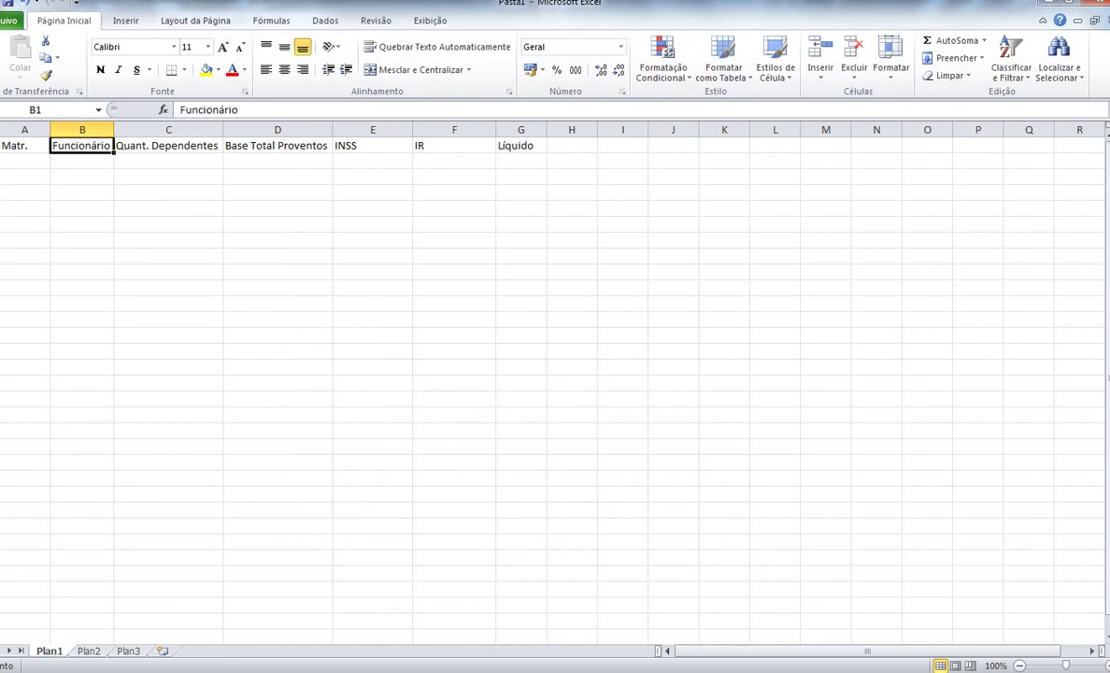
pyautogui.click(24, 162)
pyautogui.click(81, 162)
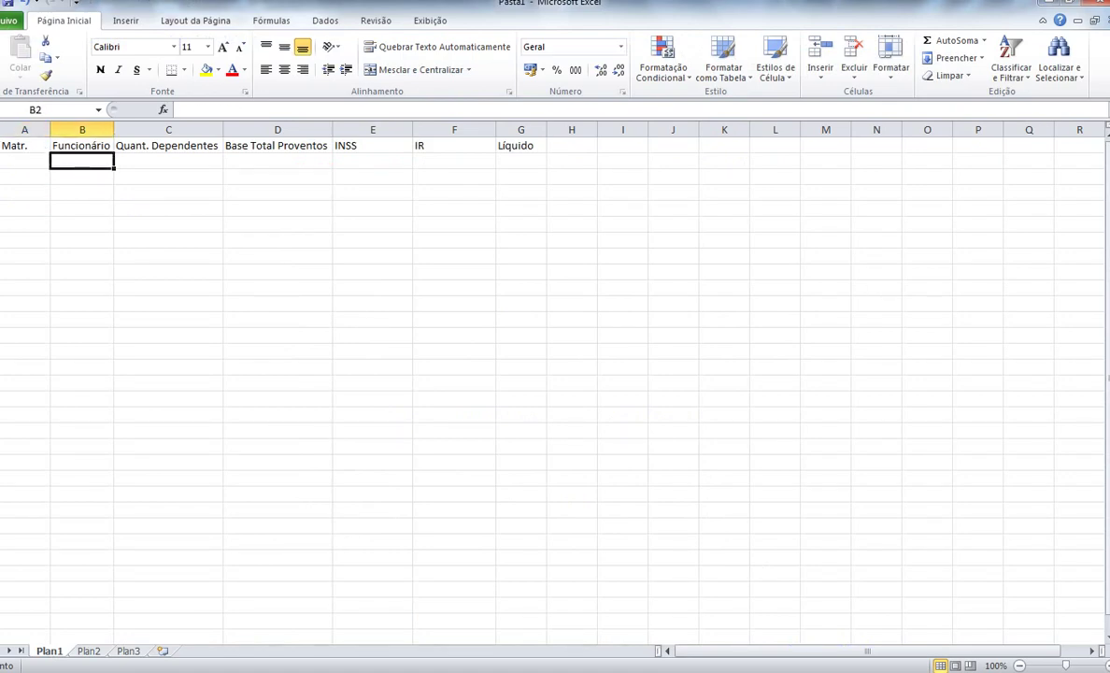
pyautogui.click(169, 161)
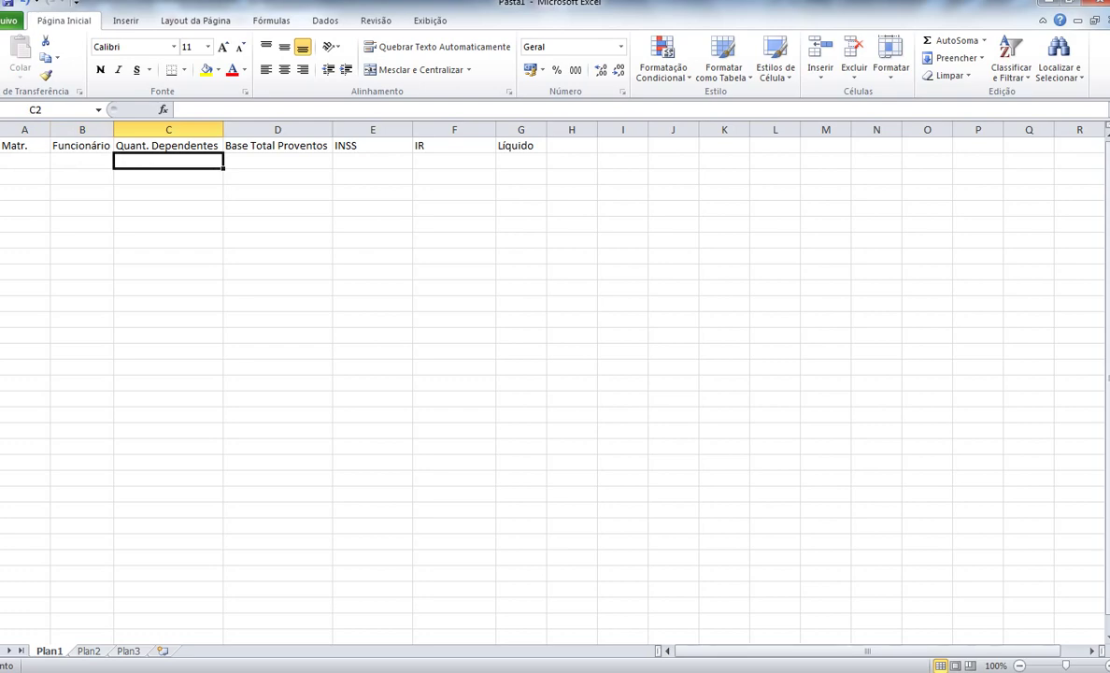
pyautogui.click(278, 162)
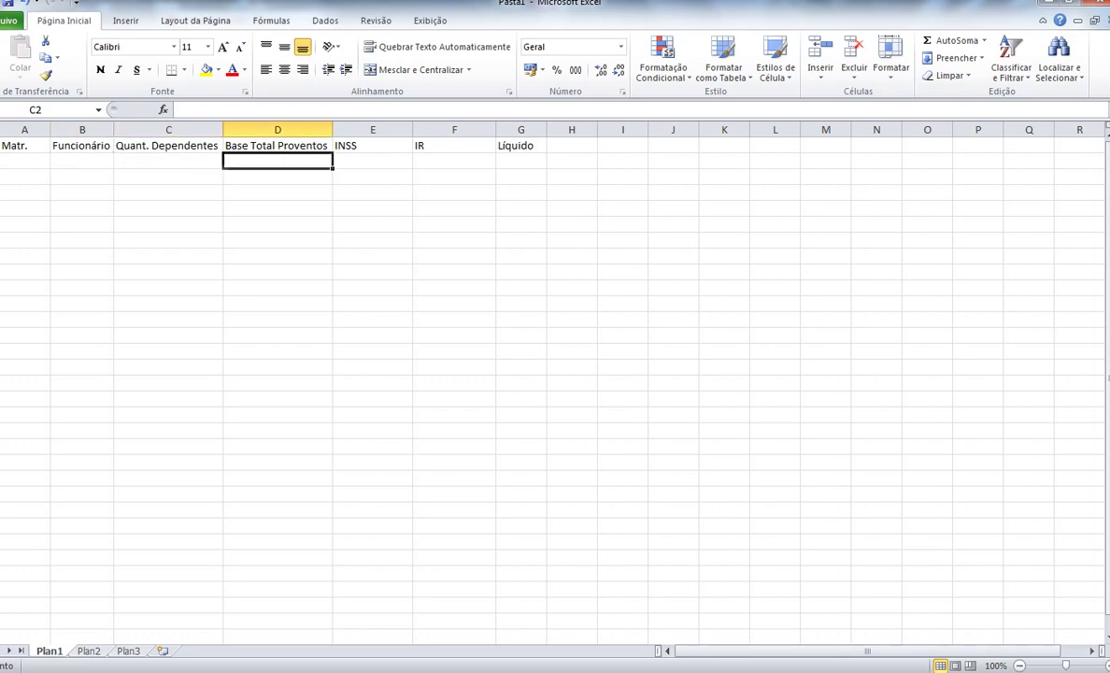
pyautogui.click(373, 162)
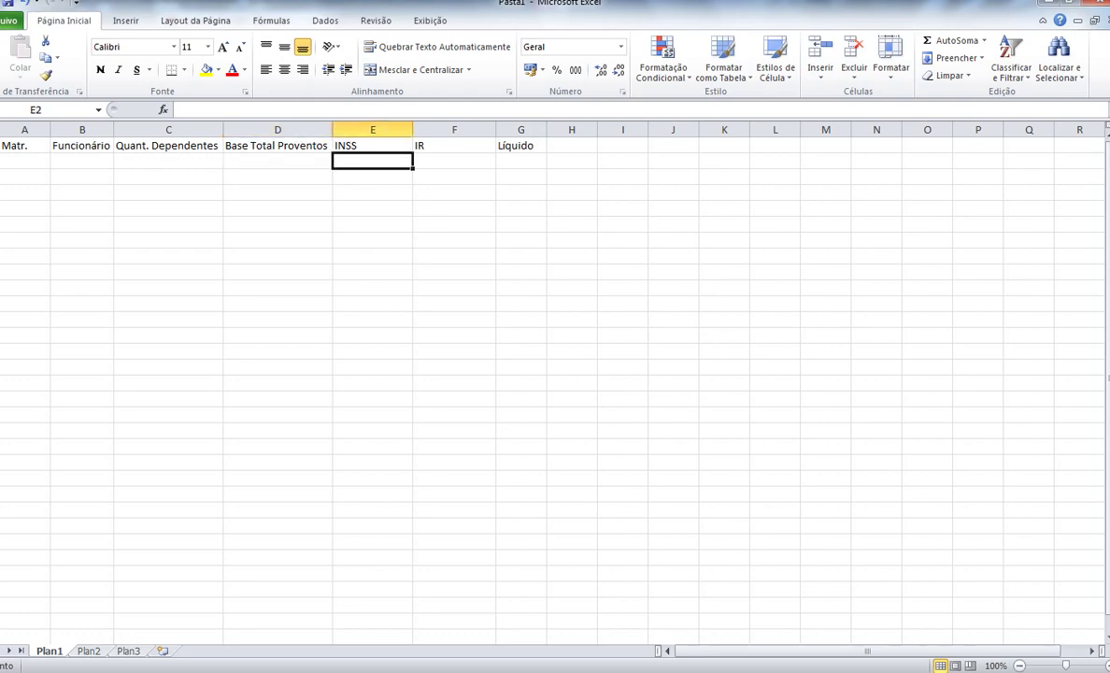
pyautogui.click(454, 162)
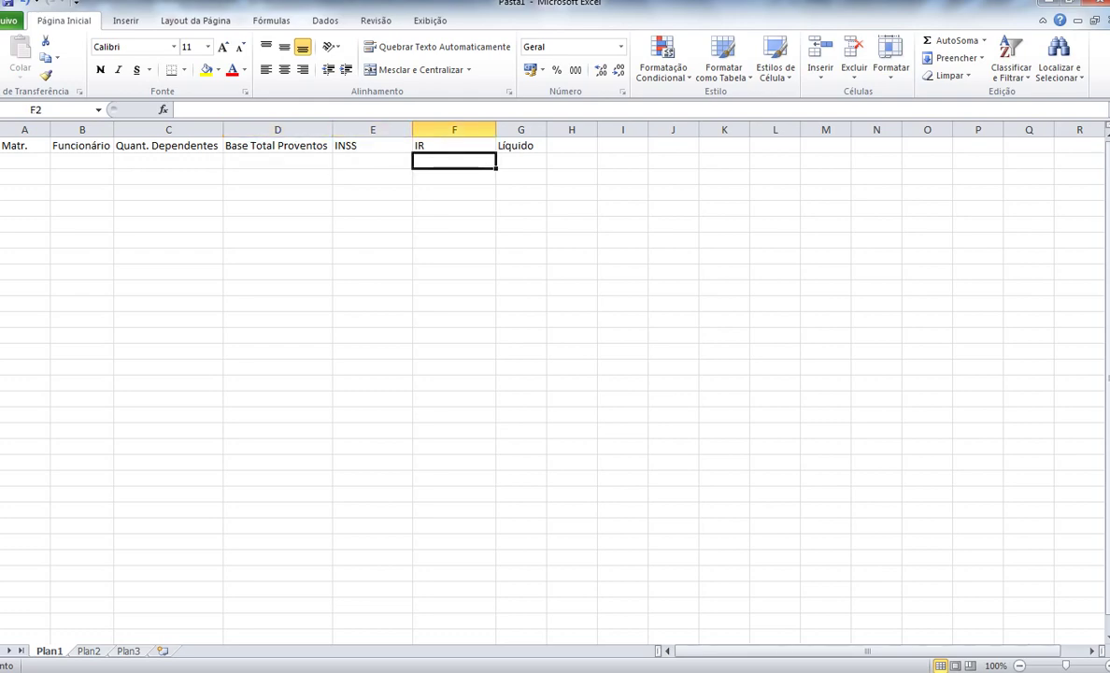
pyautogui.click(521, 161)
pyautogui.click(278, 162)
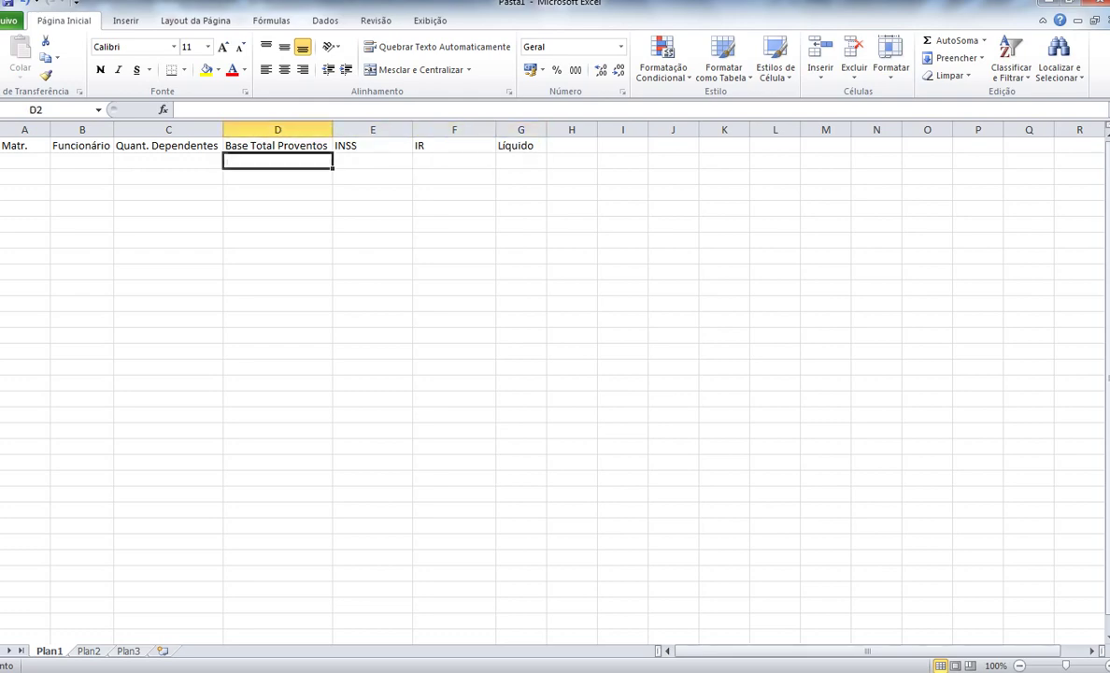
pyautogui.click(373, 162)
pyautogui.click(454, 162)
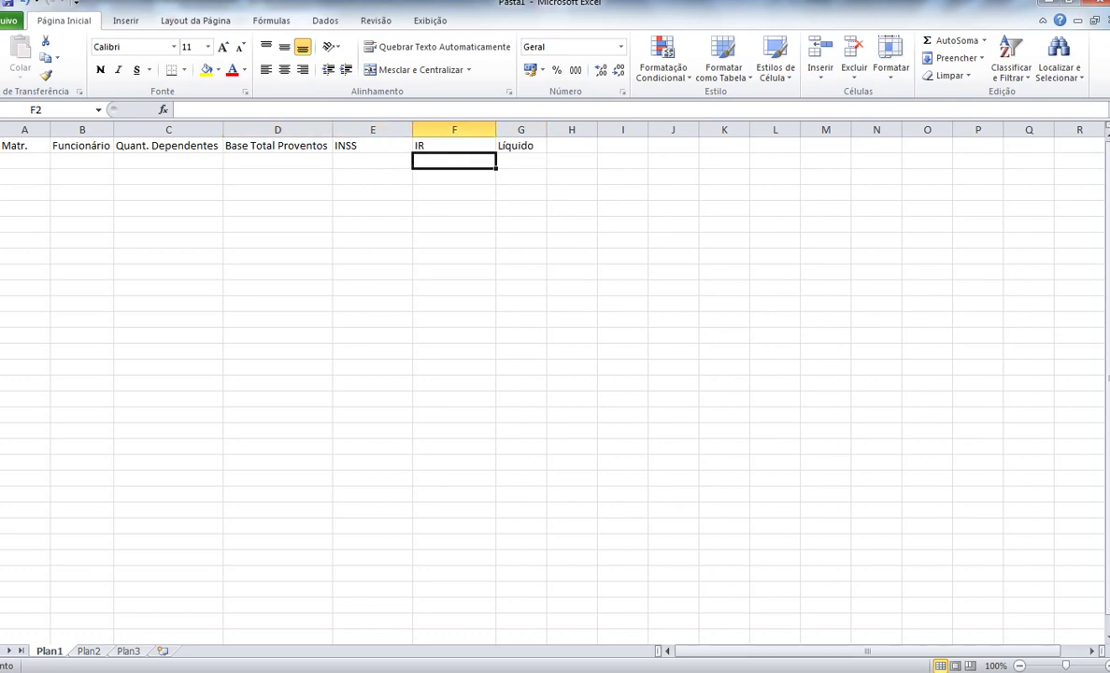
pyautogui.click(278, 162)
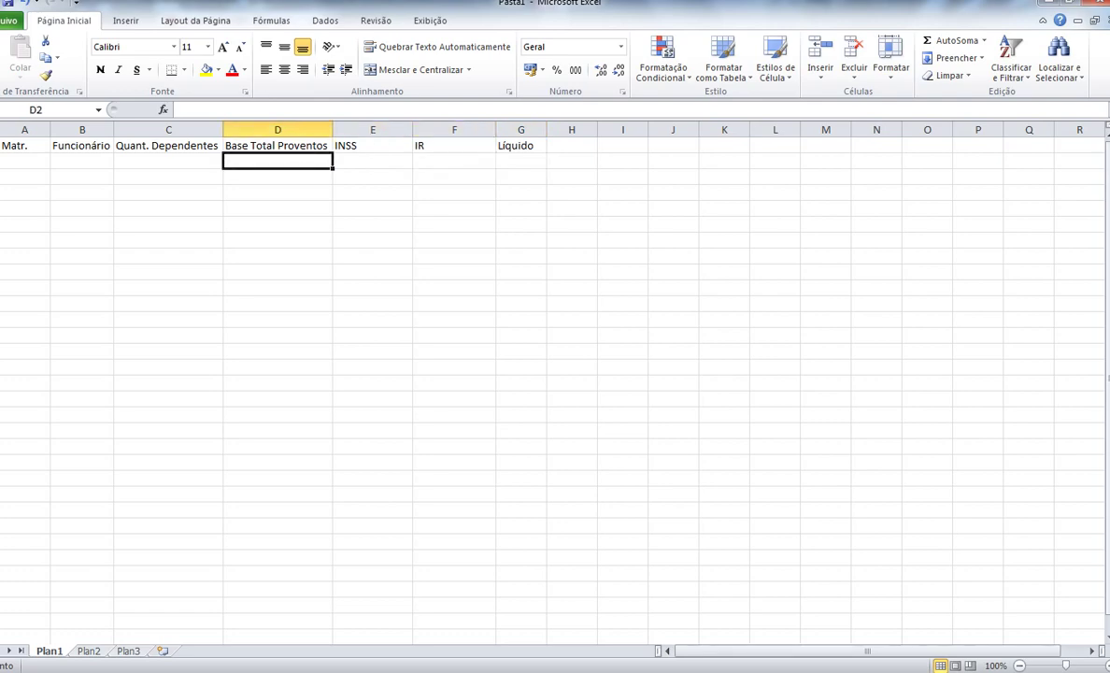
pyautogui.click(373, 162)
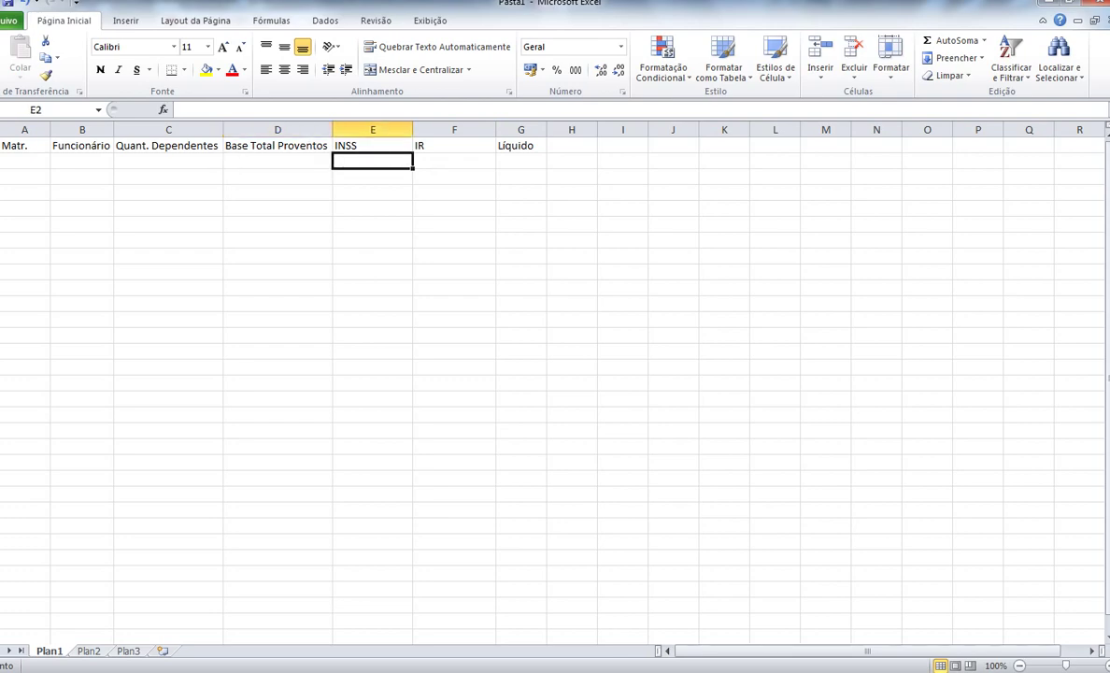
# Step: Begin an SE formula in cell E2 under INSS with a less-than test on D2: =se(D2<
pyautogui.write('=')
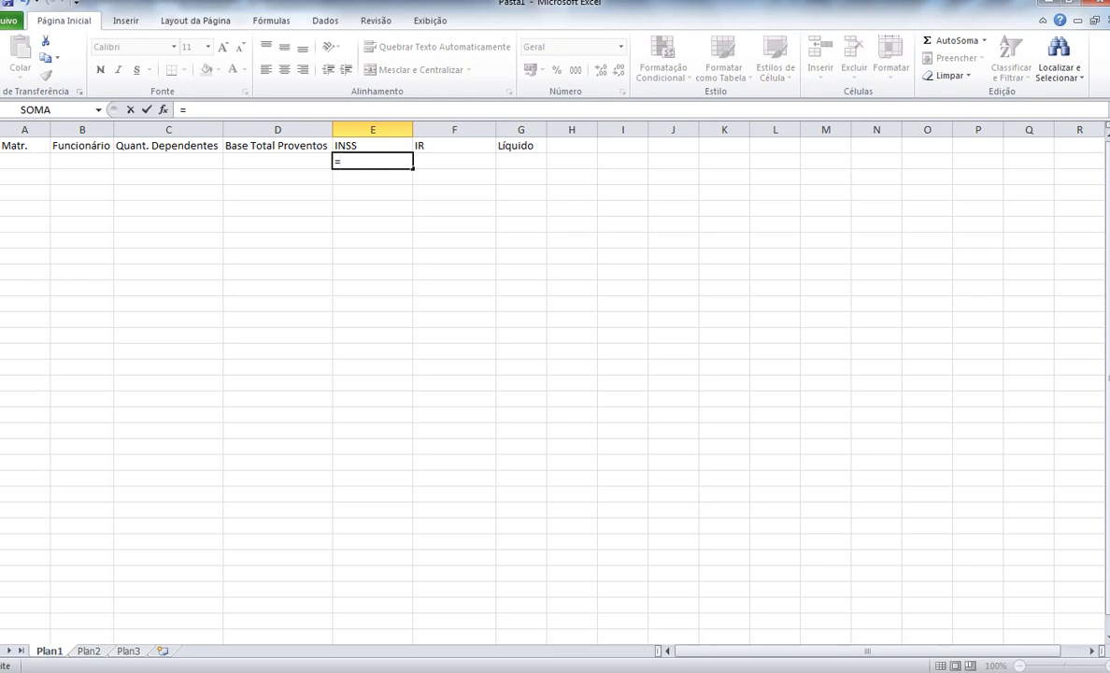
pyautogui.write('se')
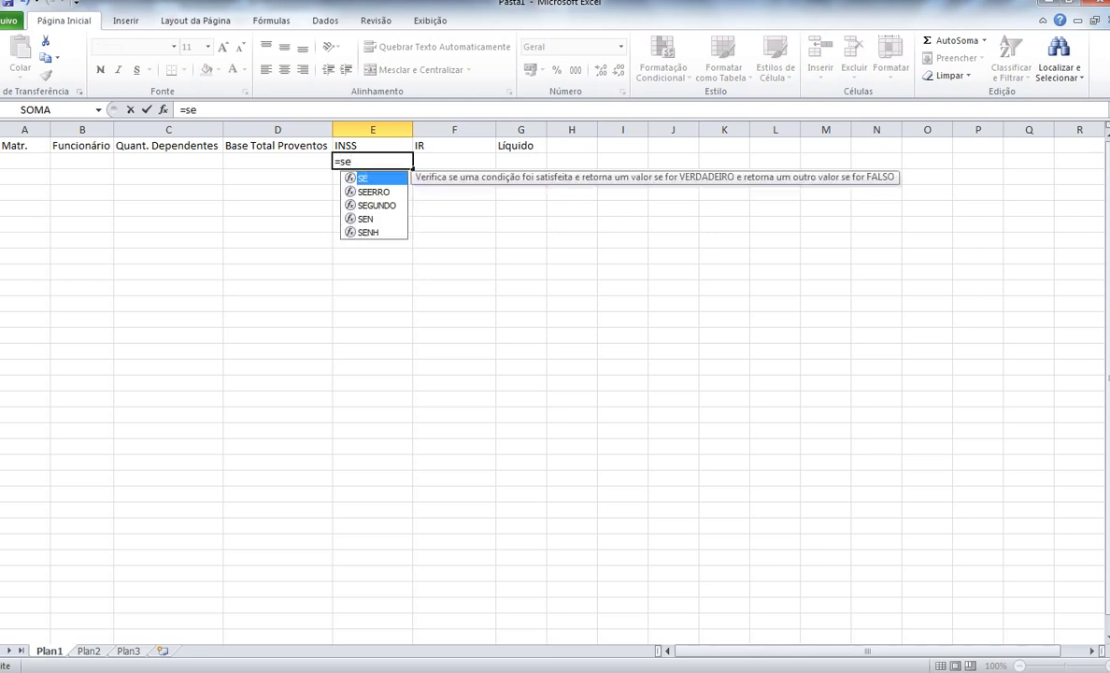
pyautogui.write('(')
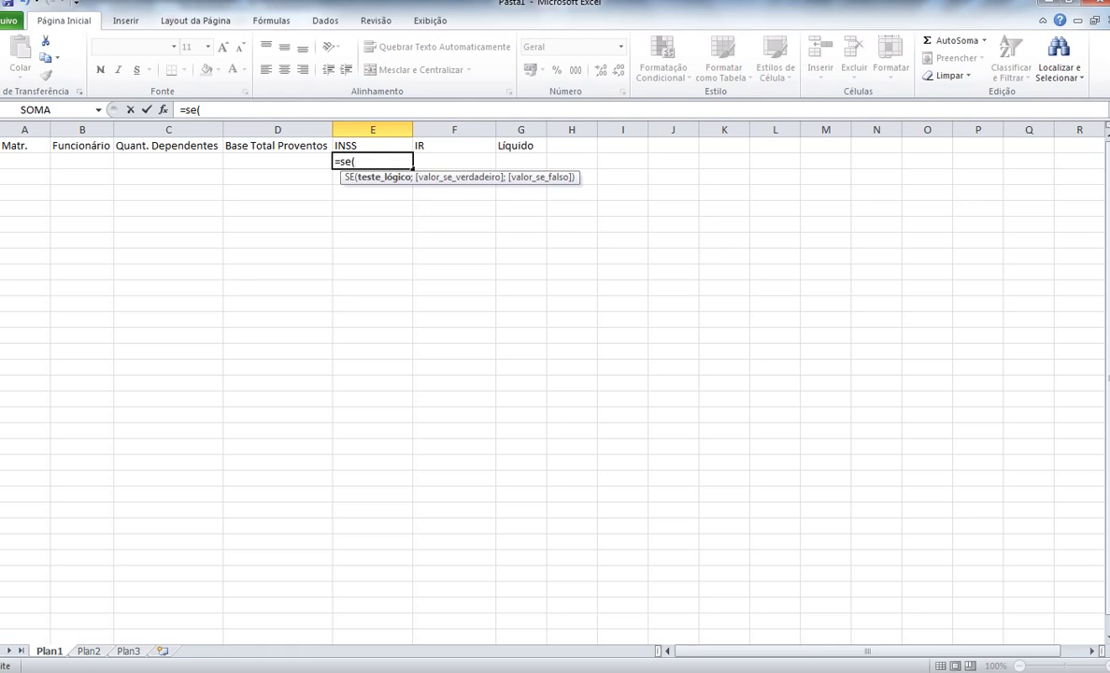
pyautogui.press('Left')
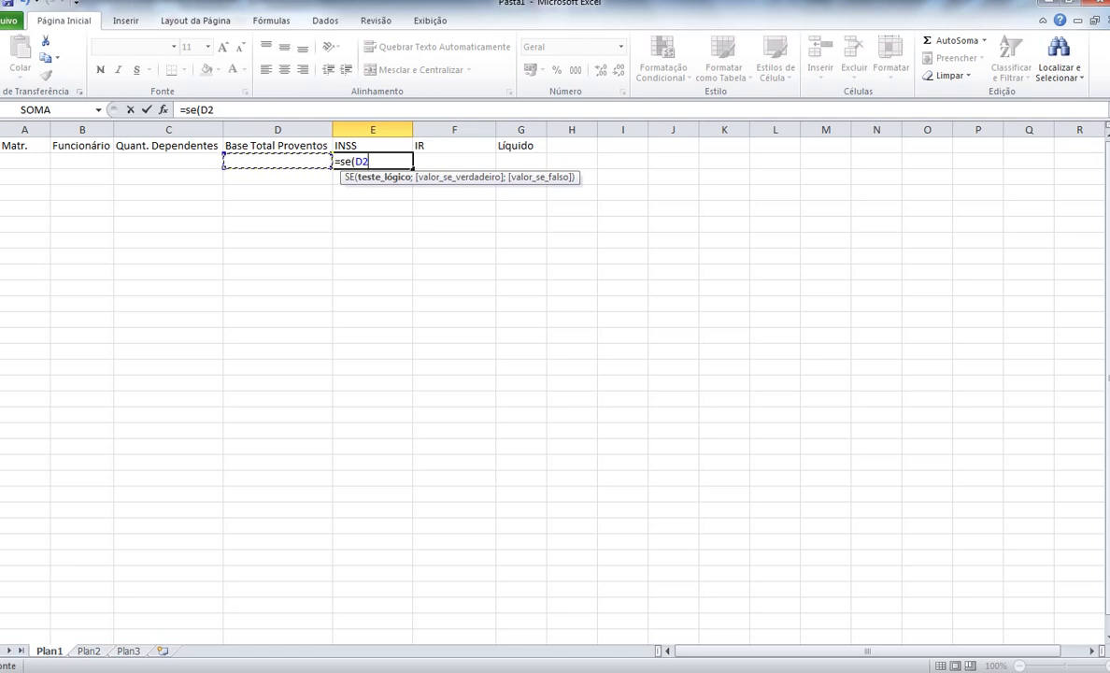
pyautogui.write('<')
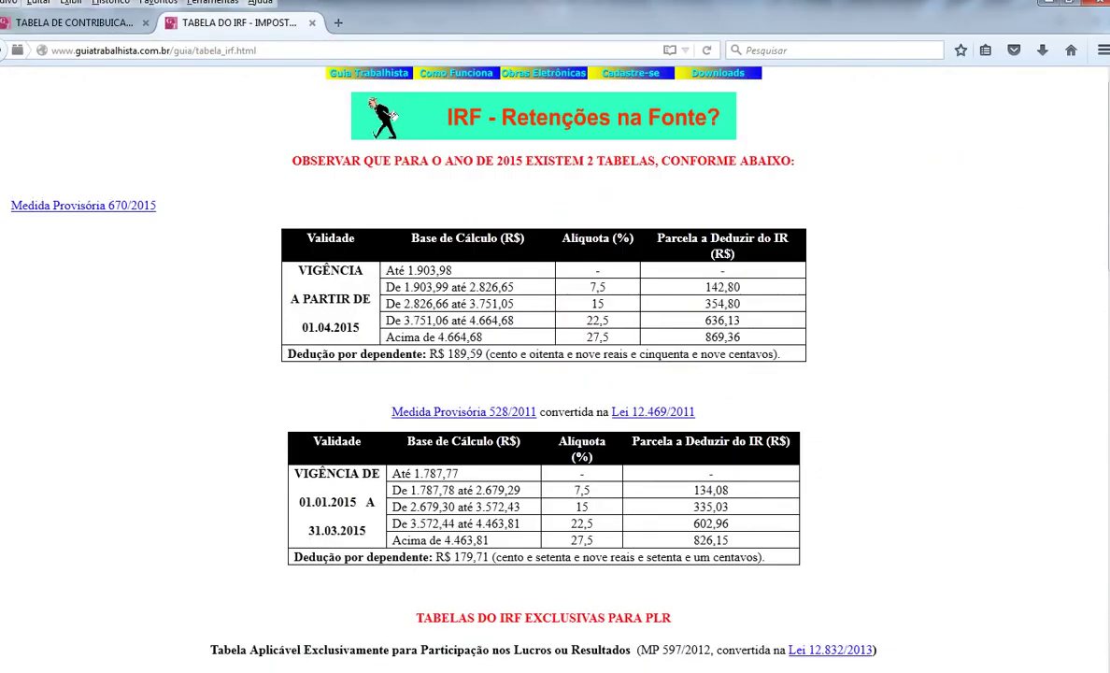
# Step: Switch to the browser's INSS table page, highlight the first salary bracket's limit and return to the Excel formula
pyautogui.click(74, 23)
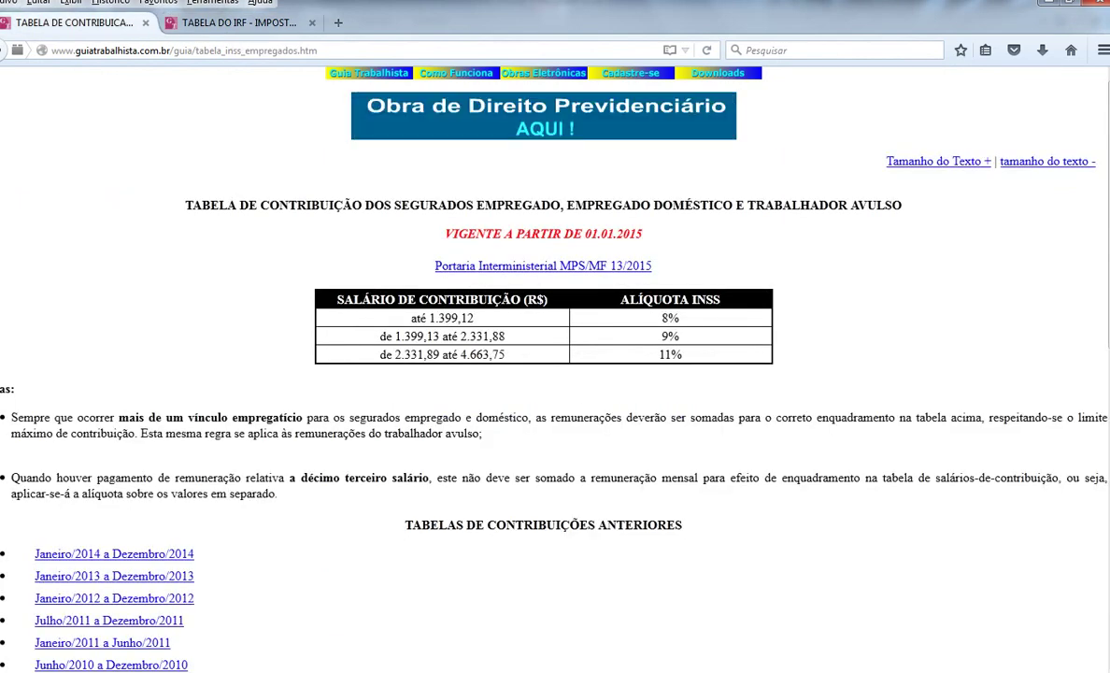
pyautogui.moveTo(410, 318); pyautogui.dragTo(476, 318)
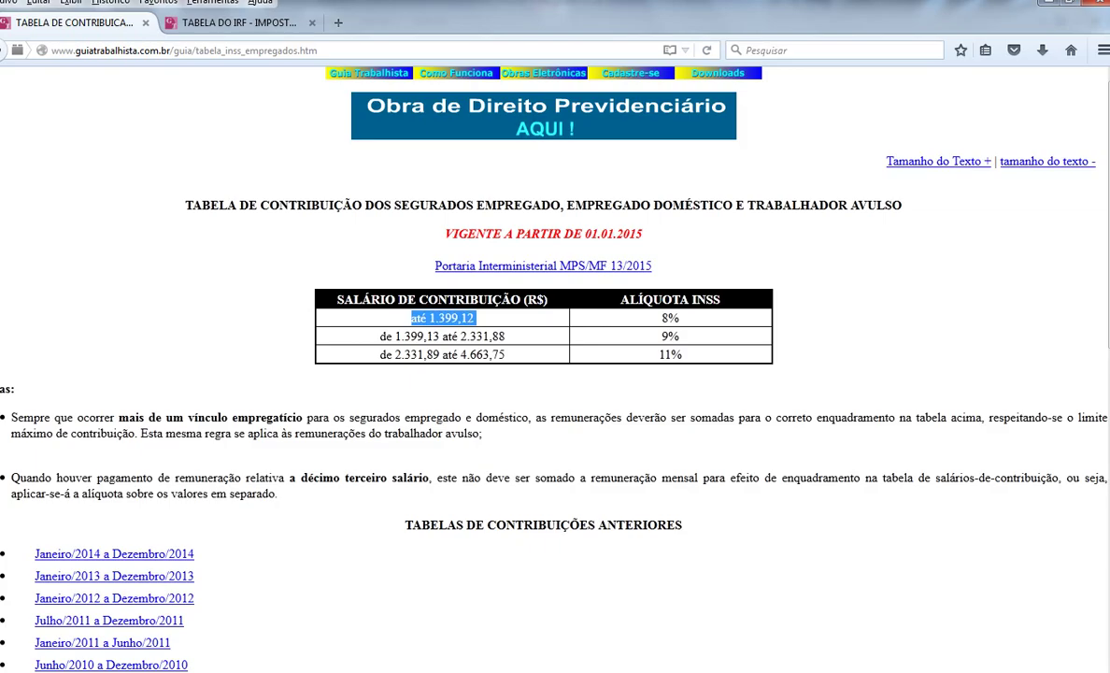
pyautogui.hotkey('alt', 'Tab')
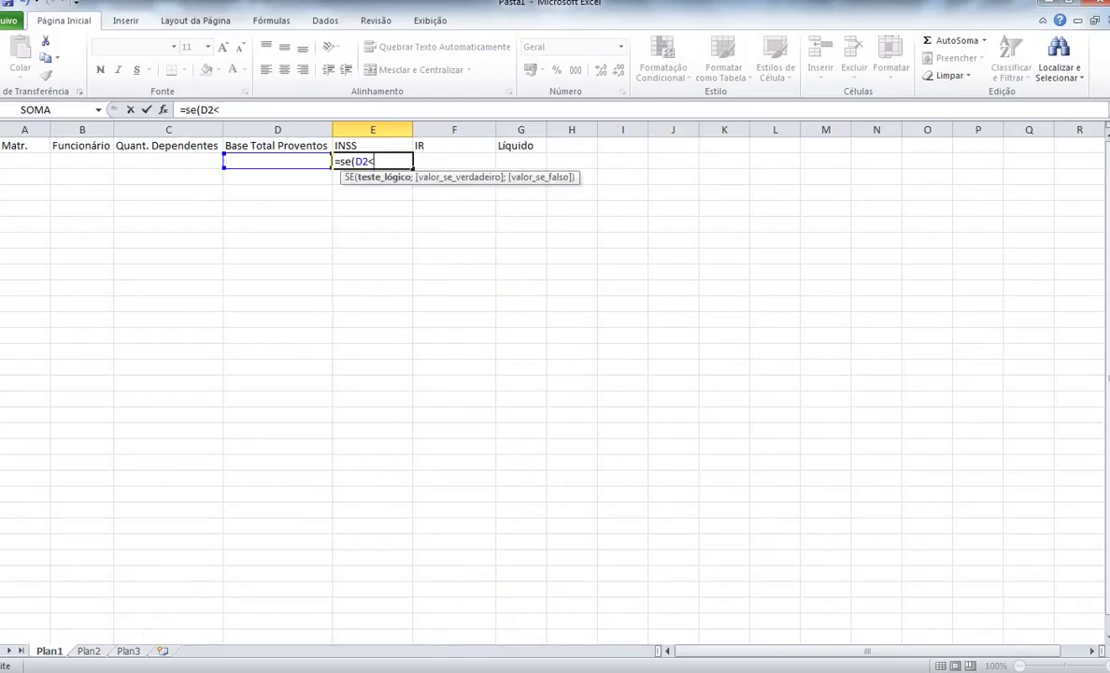
pyautogui.hotkey('alt', 'Tab')
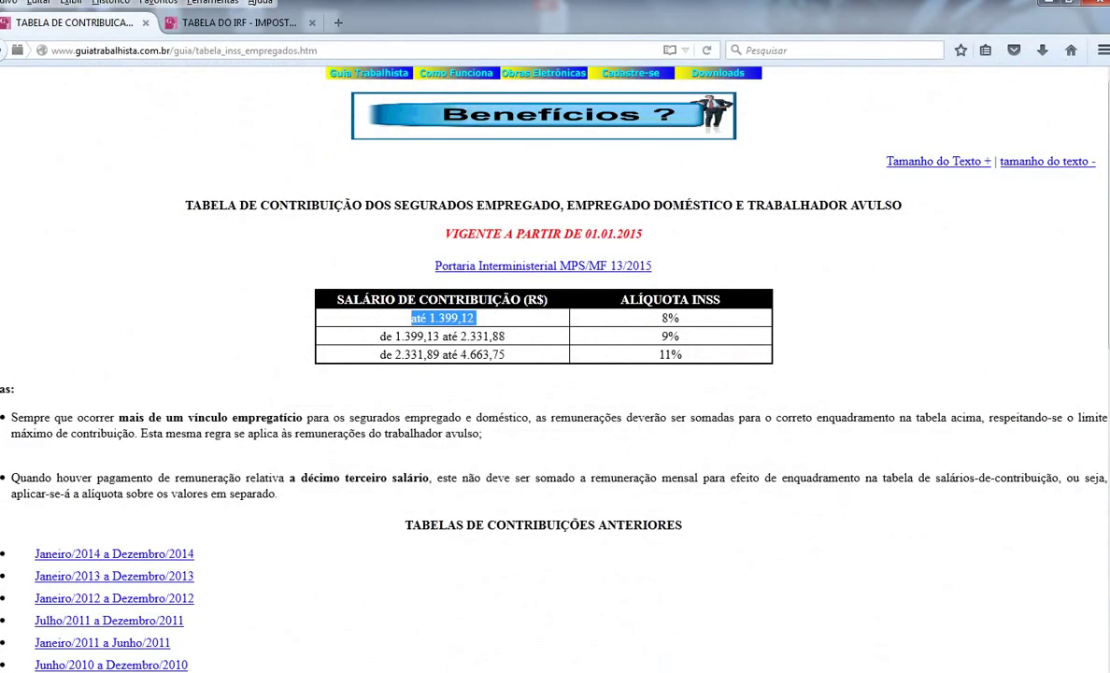
pyautogui.hotkey('alt', 'Tab')
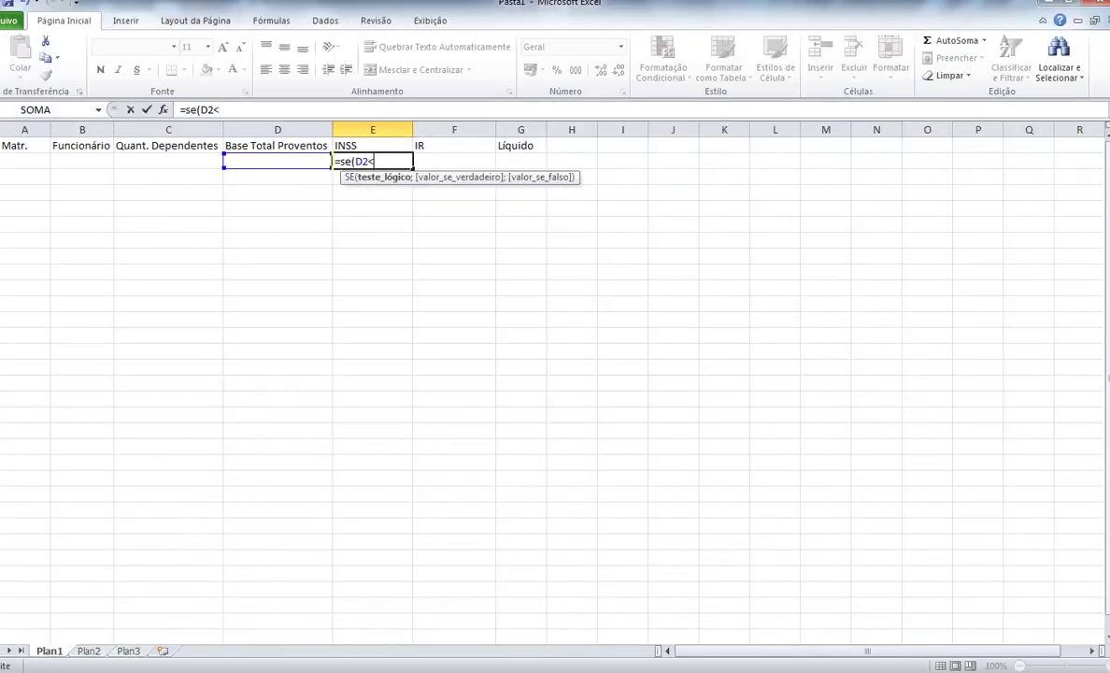
# Step: Complete the first test with the limit 1399,13 and the true value D2*8%, checking the INSS table in the browser
pyautogui.write('1399,13;')
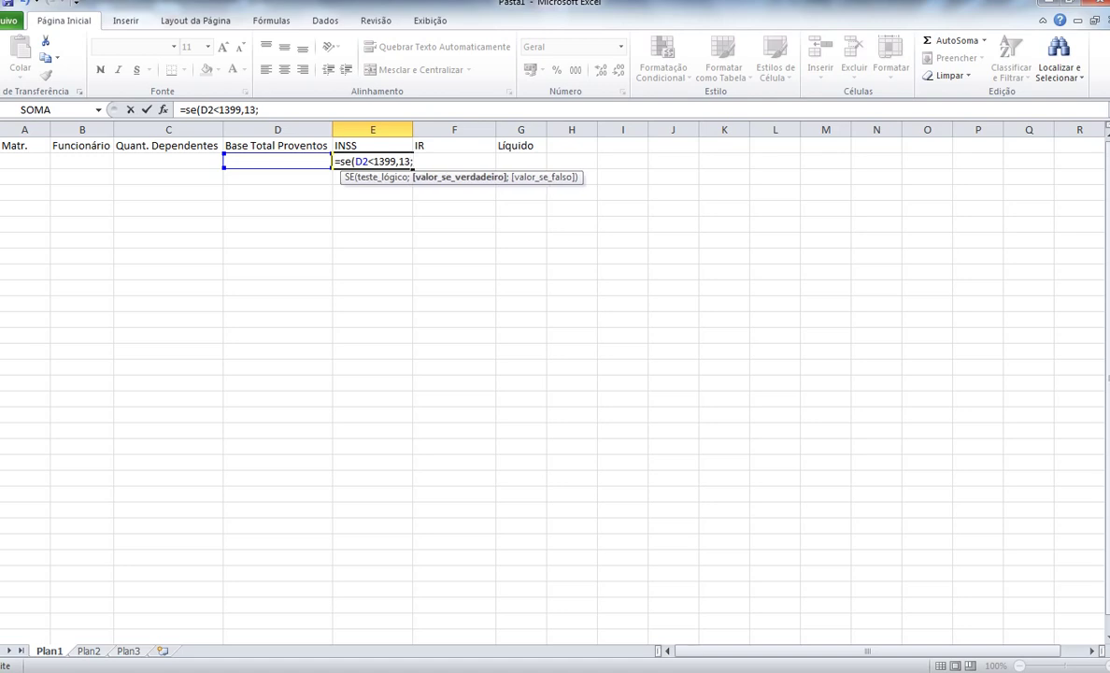
pyautogui.press('Left')
pyautogui.write('*8%')
pyautogui.hotkey('alt', 'Tab')
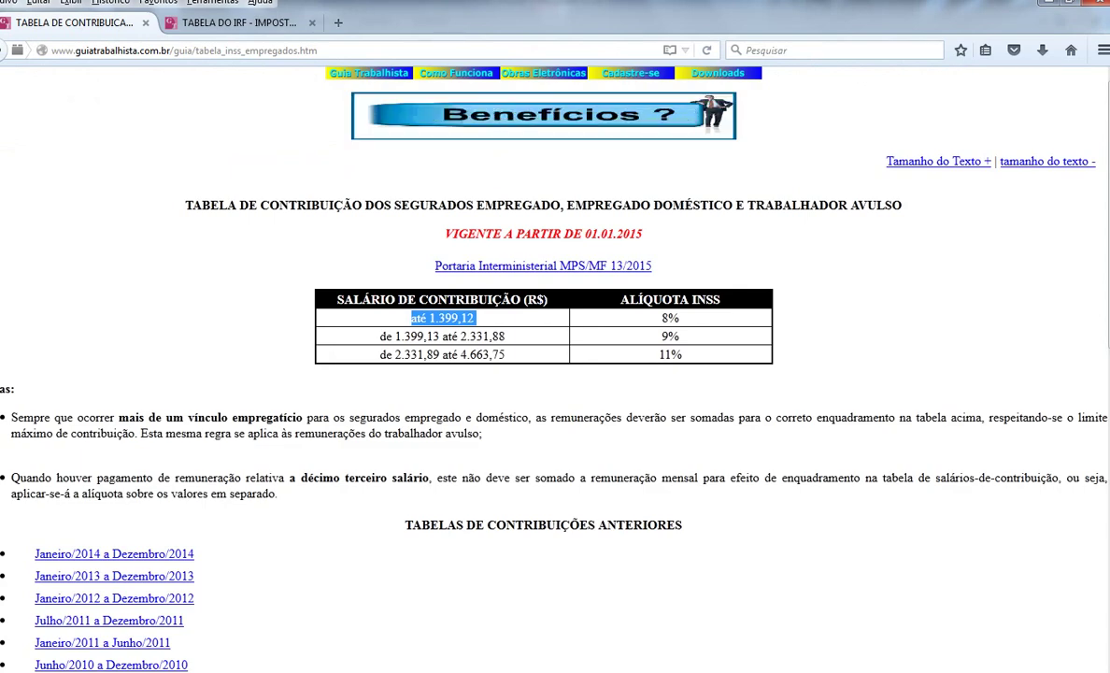
pyautogui.hotkey('alt', 'Tab')
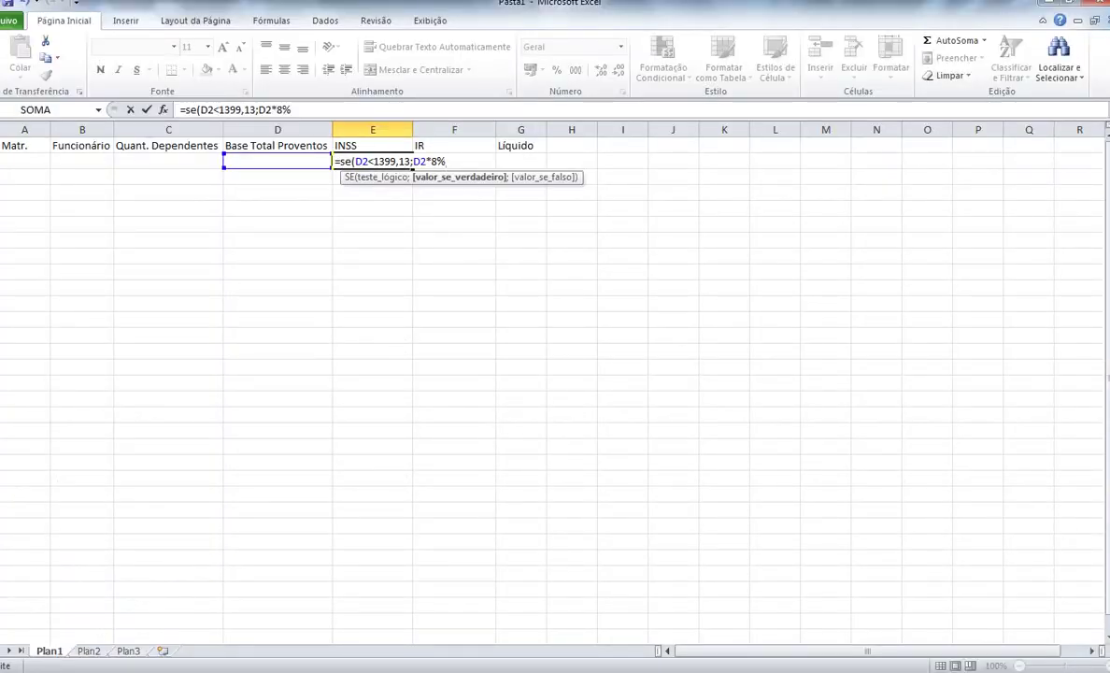
pyautogui.write(';')
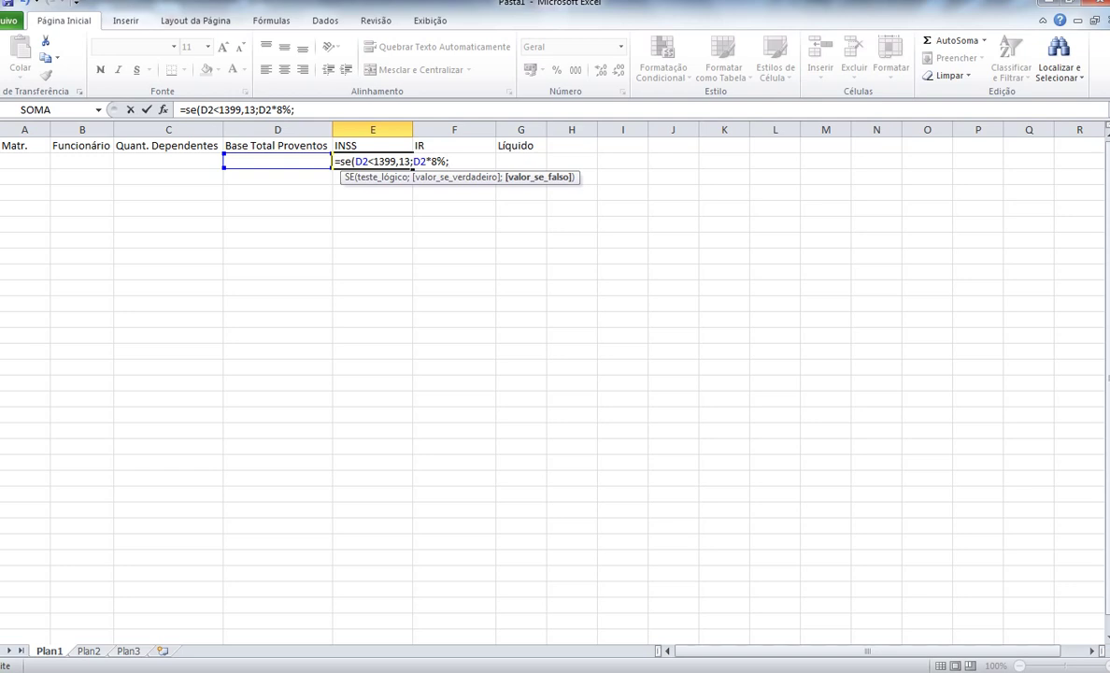
# Step: Nest a second SE as the false value, with the test D2>1399,12 followed by a semicolon
pyautogui.write('se(')
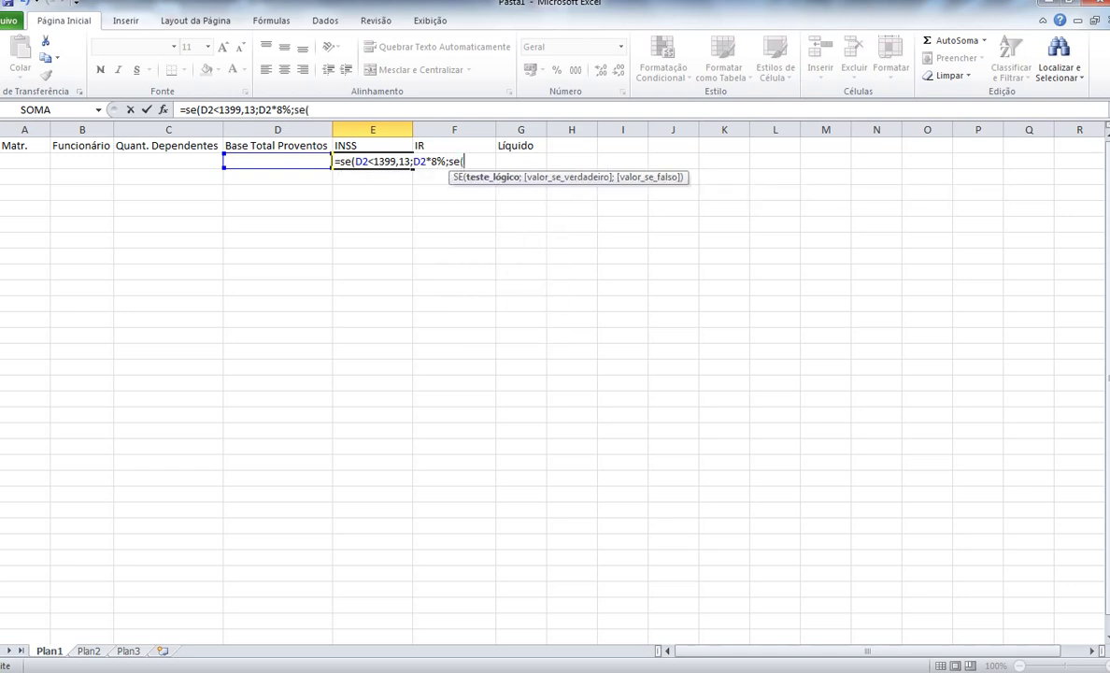
pyautogui.press('Left')
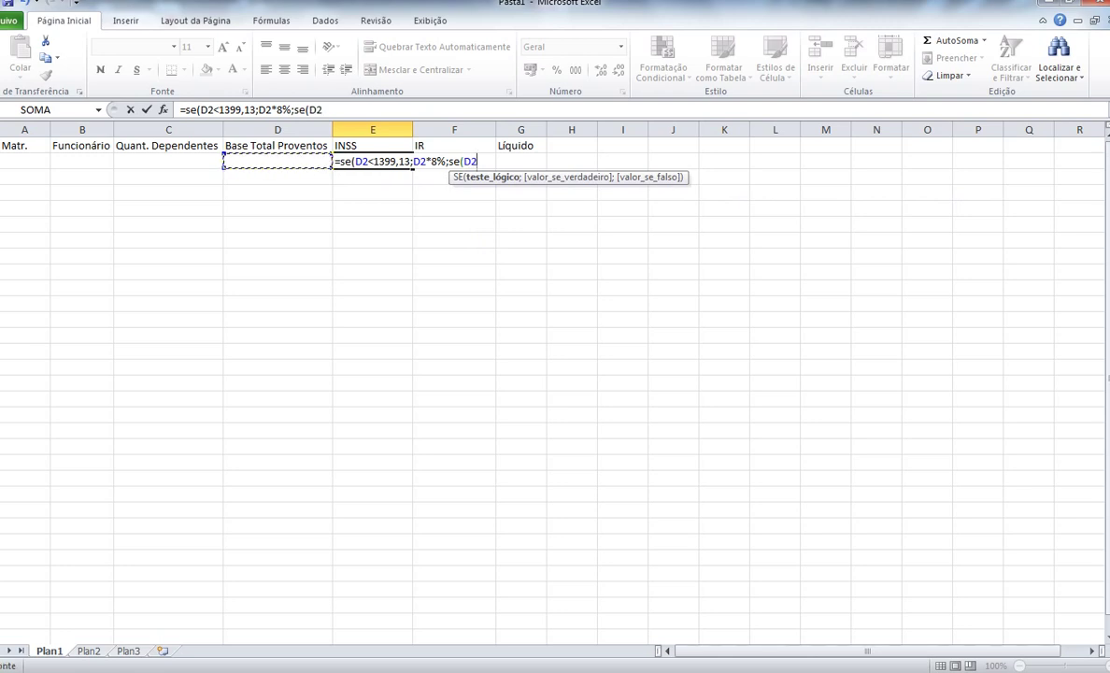
pyautogui.write('>1399,12')
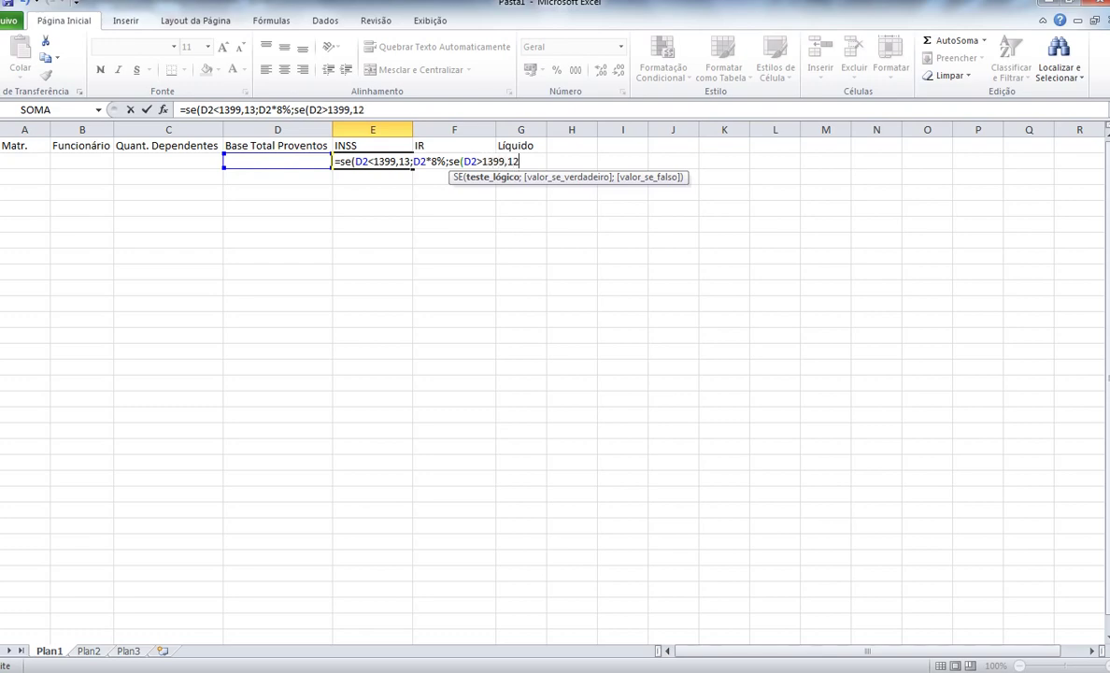
pyautogui.write(';')
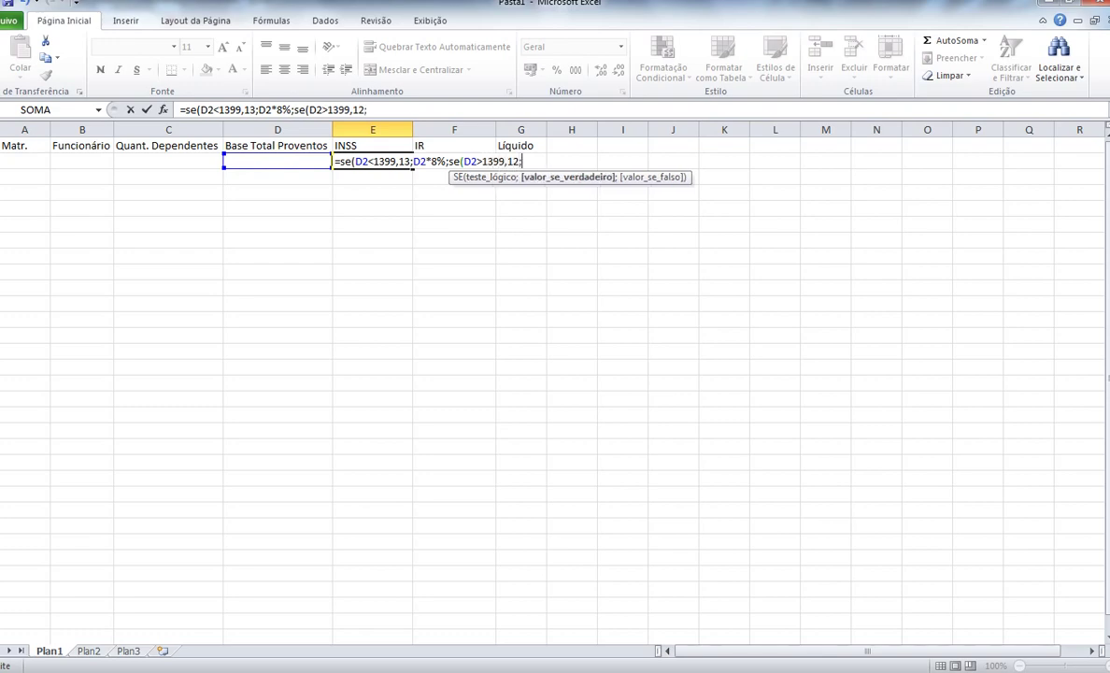
pyautogui.press('Left')
pyautogui.press('Left')
pyautogui.press('Left')
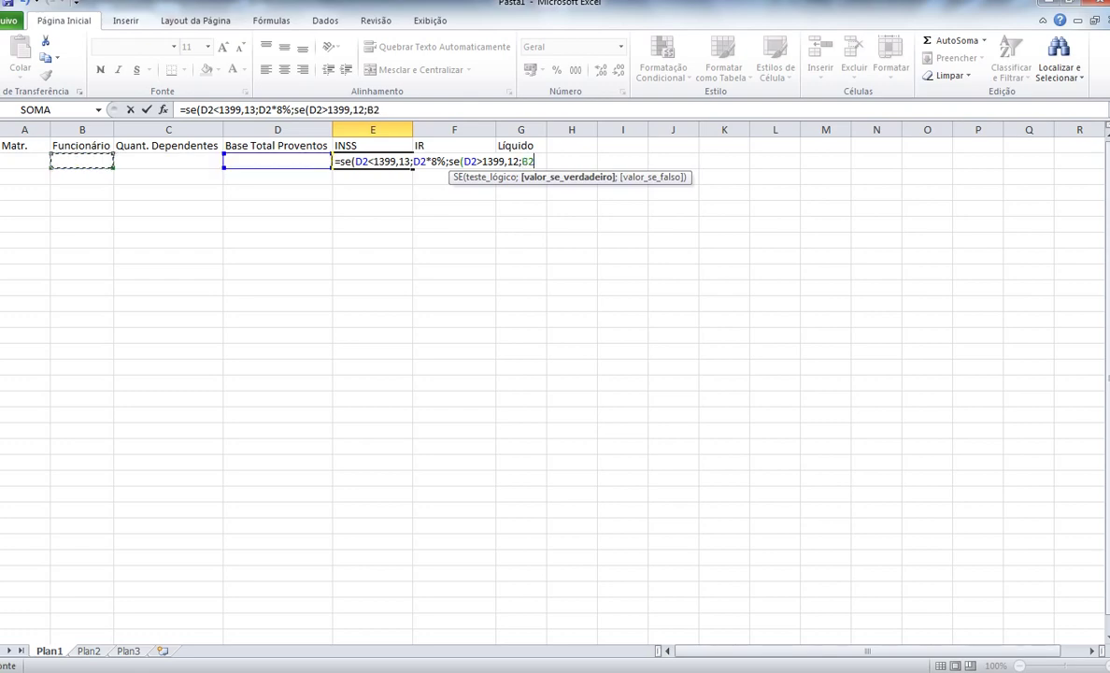
pyautogui.press('BackSpace')
pyautogui.press('BackSpace')
pyautogui.press('BackSpace')
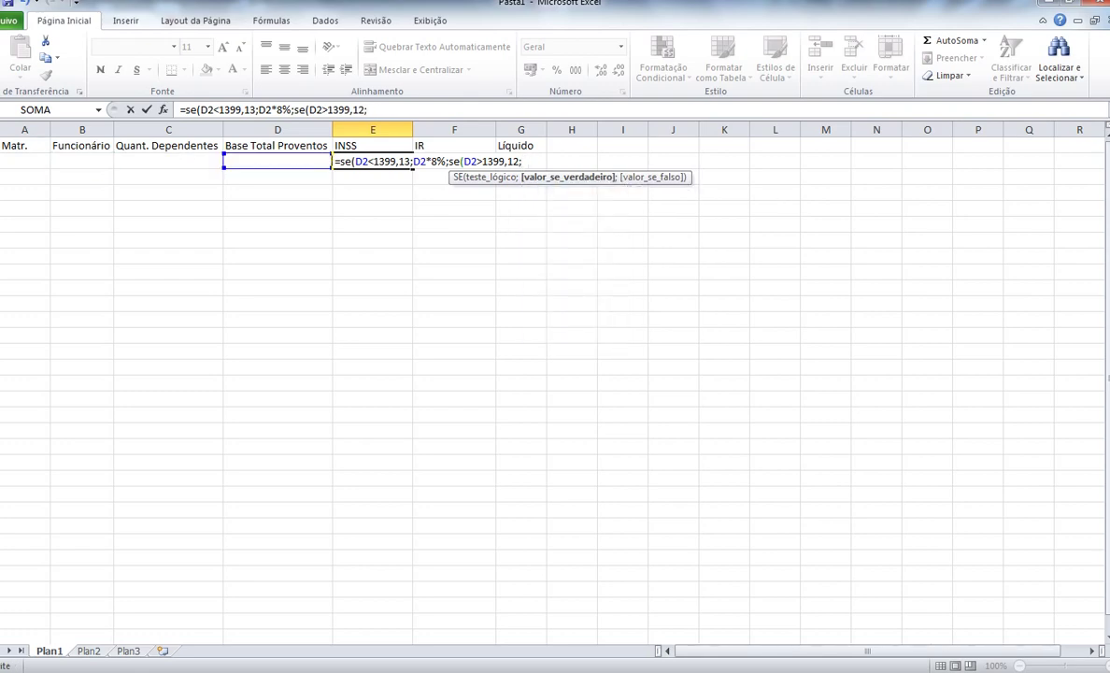
# Step: Wrap the second SE's test in an E function so it reads e(D2>1399,12; ready for another condition
pyautogui.press('Left')
pyautogui.press('Left')
pyautogui.press('Left')
pyautogui.press('Left')
pyautogui.press('Left')
pyautogui.press('Left')
pyautogui.press('Left')
pyautogui.press('Left')
pyautogui.press('Left')
pyautogui.press('Left')
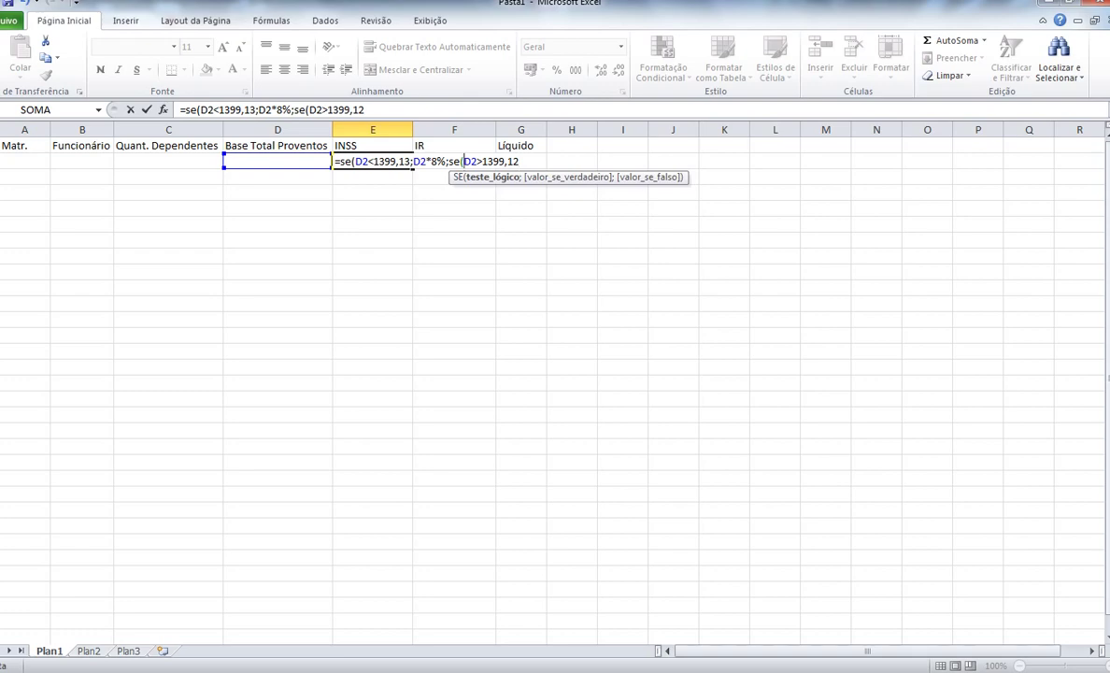
pyautogui.write('e')
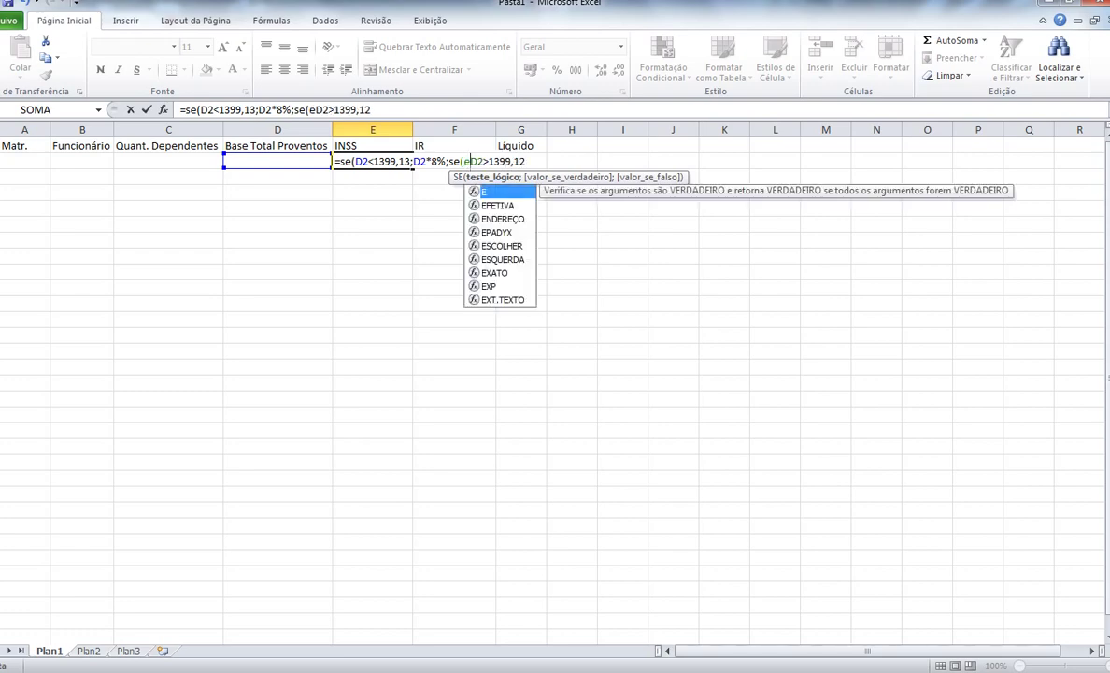
pyautogui.write('(')
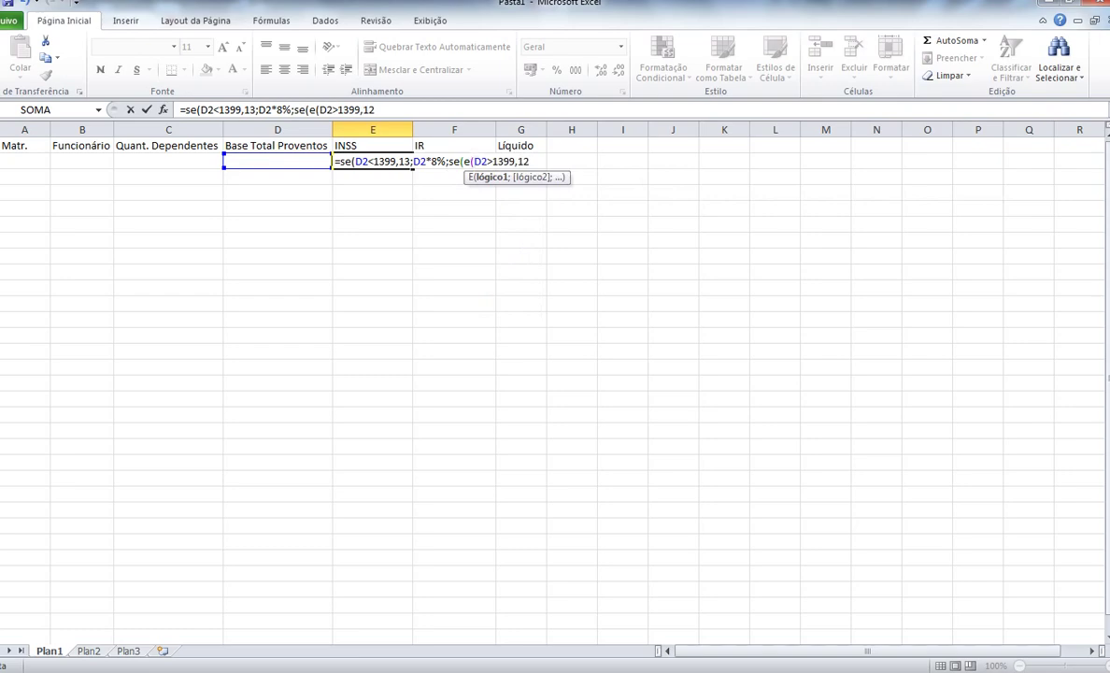
pyautogui.press('Right')
pyautogui.press('Right')
pyautogui.press('Right')
pyautogui.press('Right')
pyautogui.press('Right')
pyautogui.press('Right')
pyautogui.press('Right')
pyautogui.press('Right')
pyautogui.press('Right')
pyautogui.write(';')
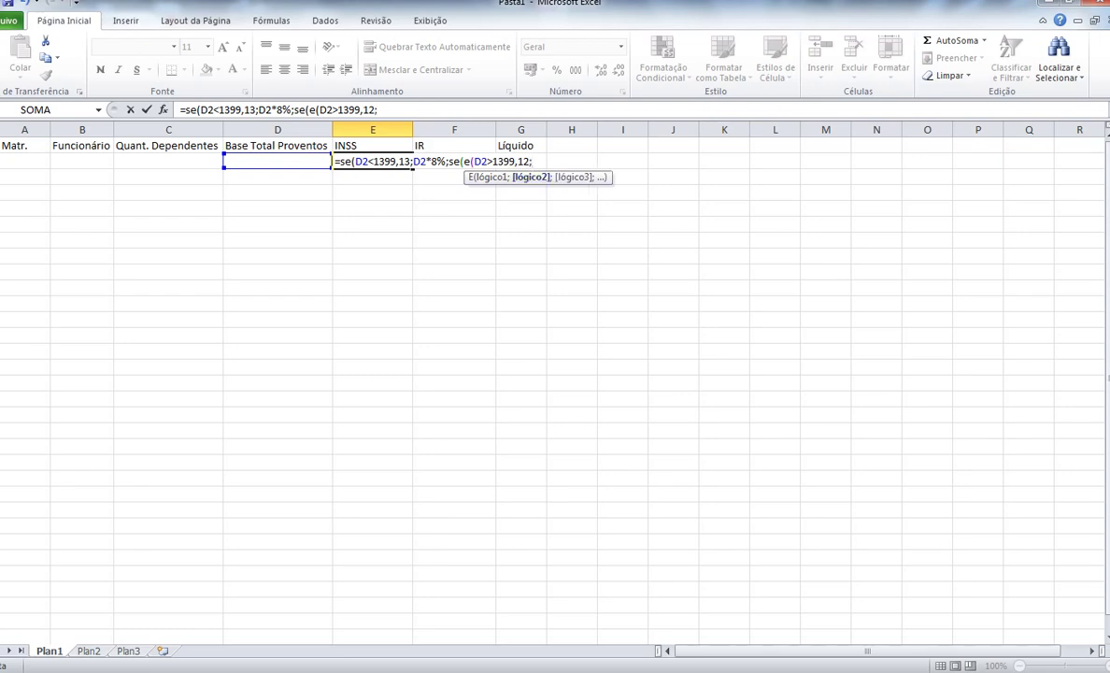
# Step: Check the second INSS bracket in the browser, return to Excel and close the E function with the condition D2<2331,89
pyautogui.hotkey('alt', 'Tab')
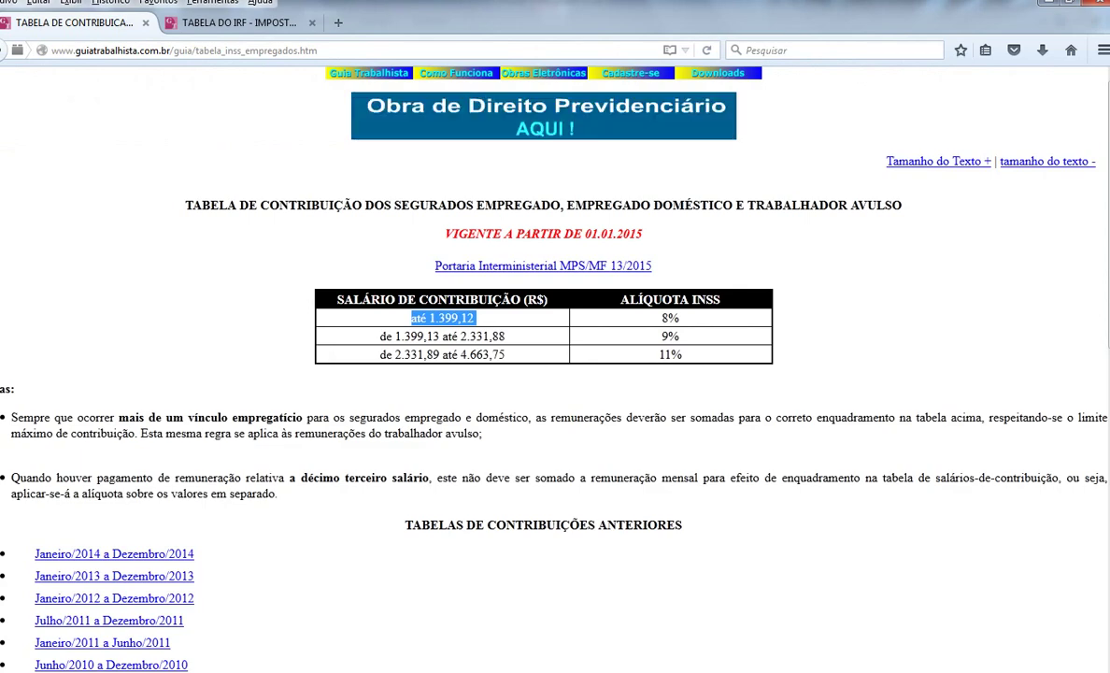
pyautogui.hotkey('alt', 'Tab')
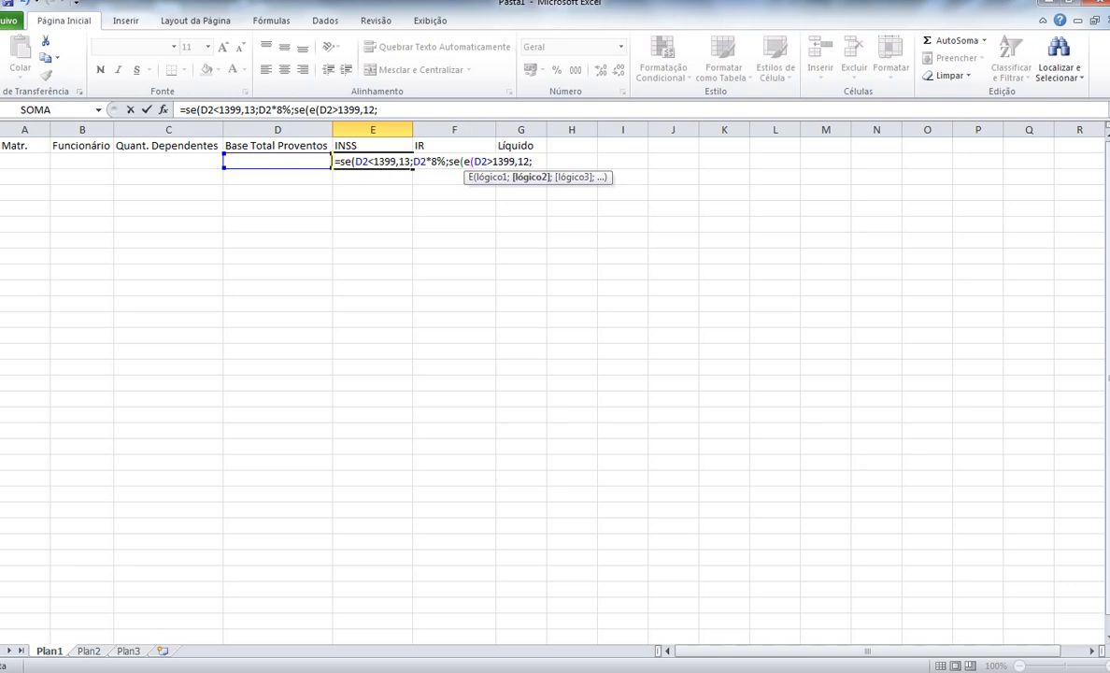
pyautogui.write('D2<')
pyautogui.hotkey('alt', 'Tab')
pyautogui.hotkey('alt', 'Tab')
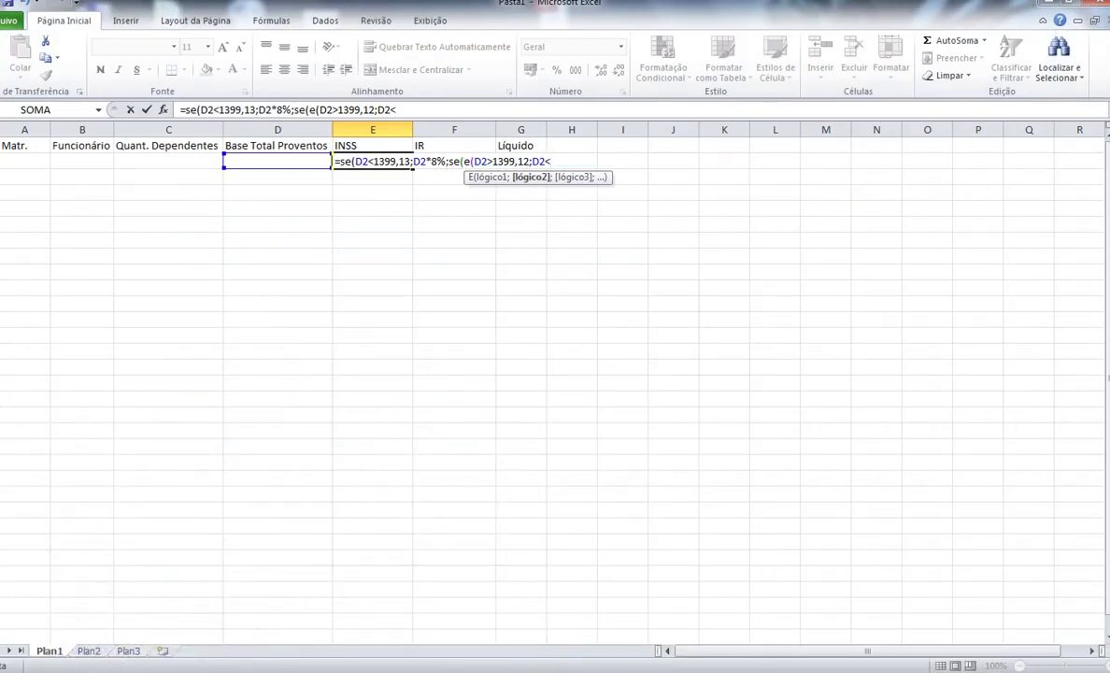
pyautogui.write('2331,89);')
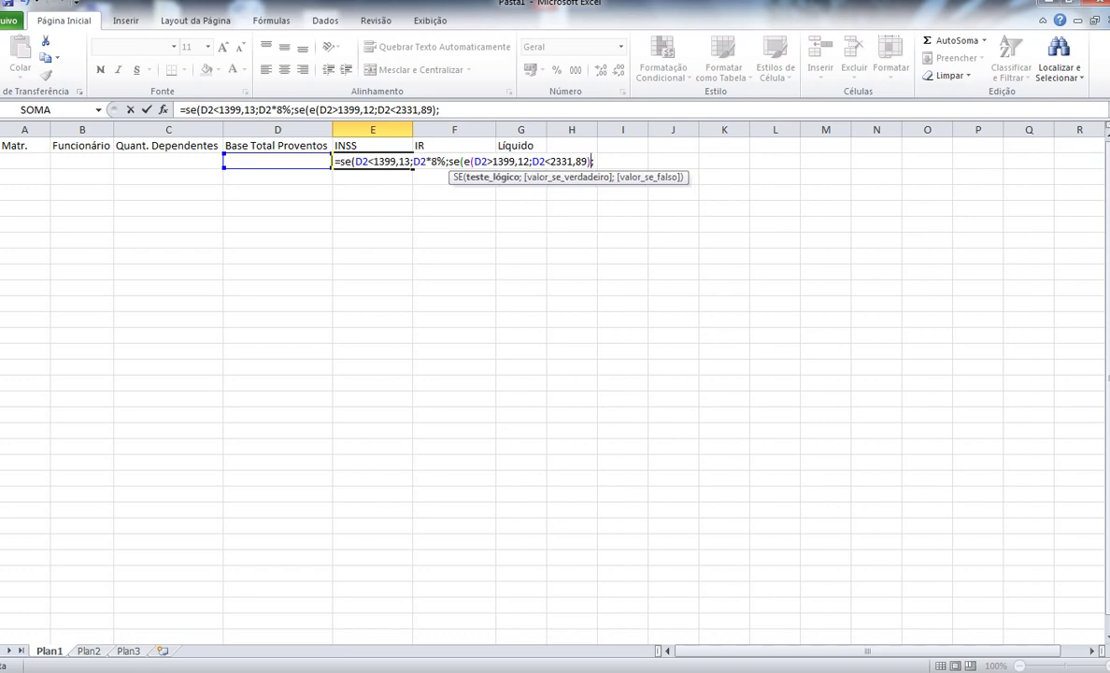
# Step: Enter D2*9% as the second SE's true value, followed by a semicolon
pyautogui.write('d2')
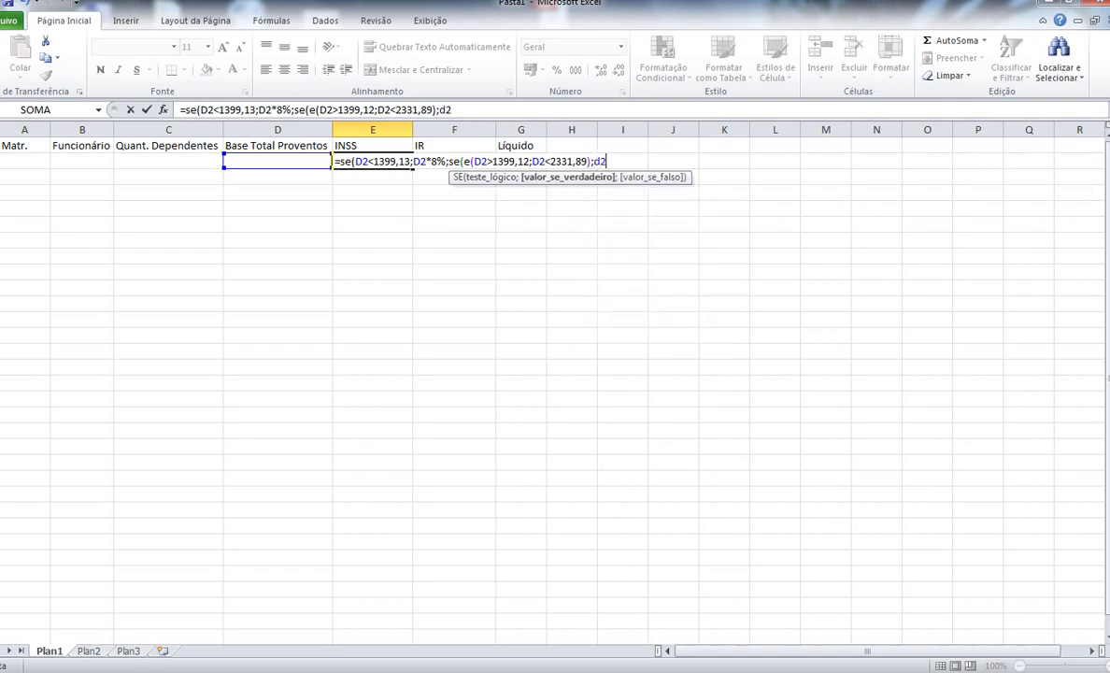
pyautogui.press('BackSpace')
pyautogui.press('BackSpace')
pyautogui.write('D2')
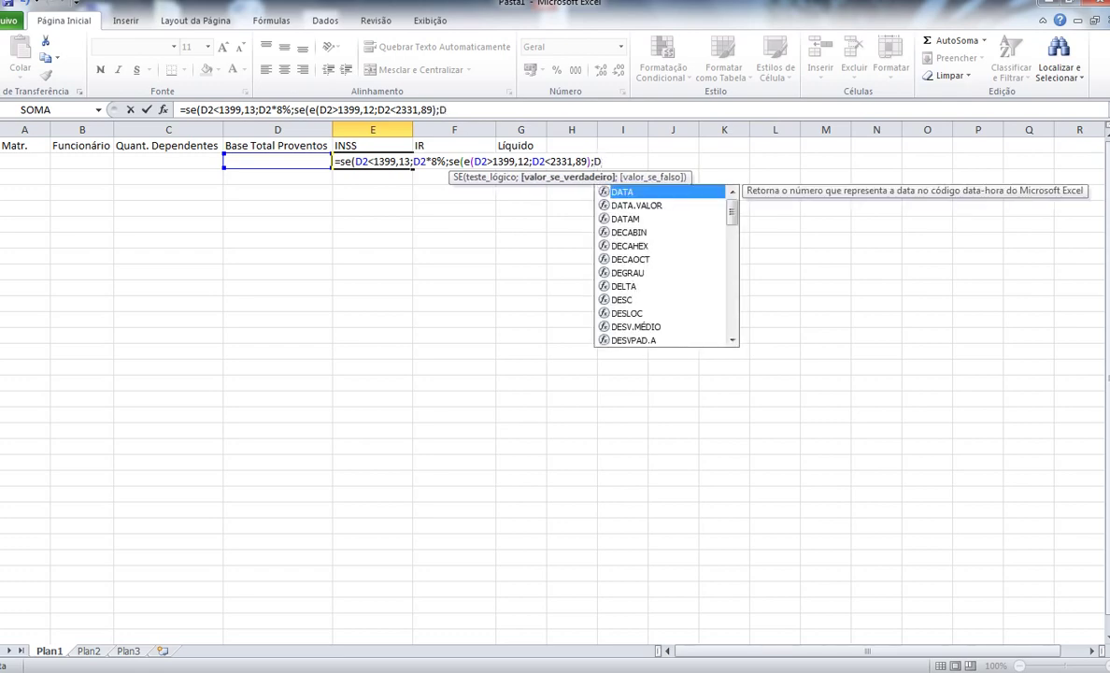
pyautogui.write('*9')
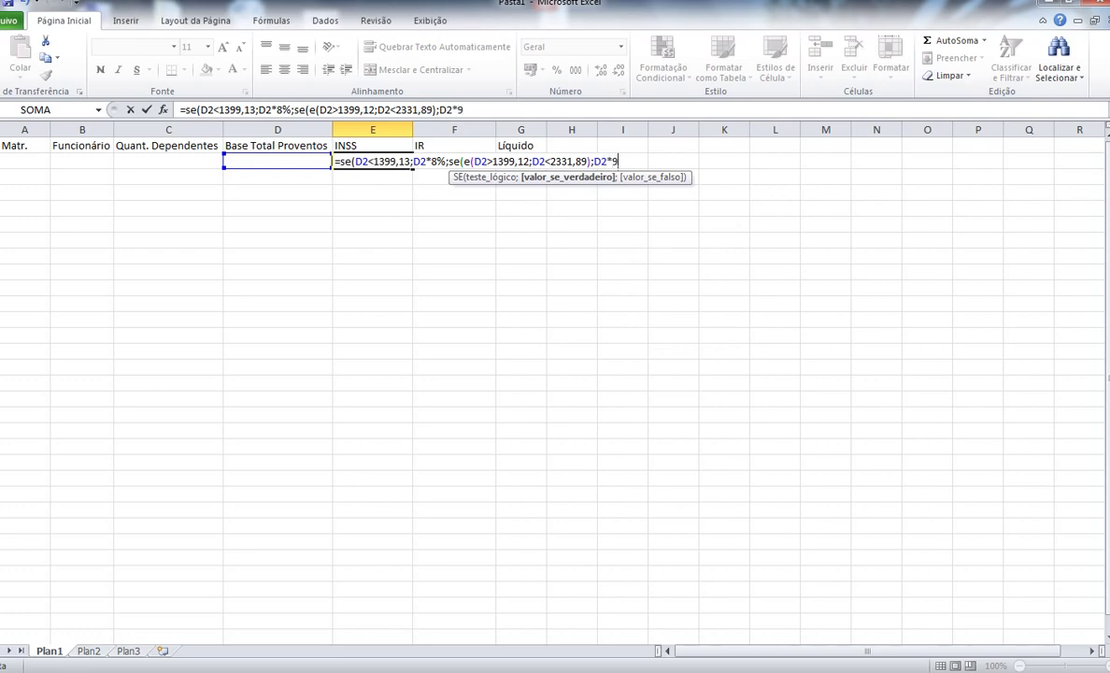
pyautogui.write('%;')
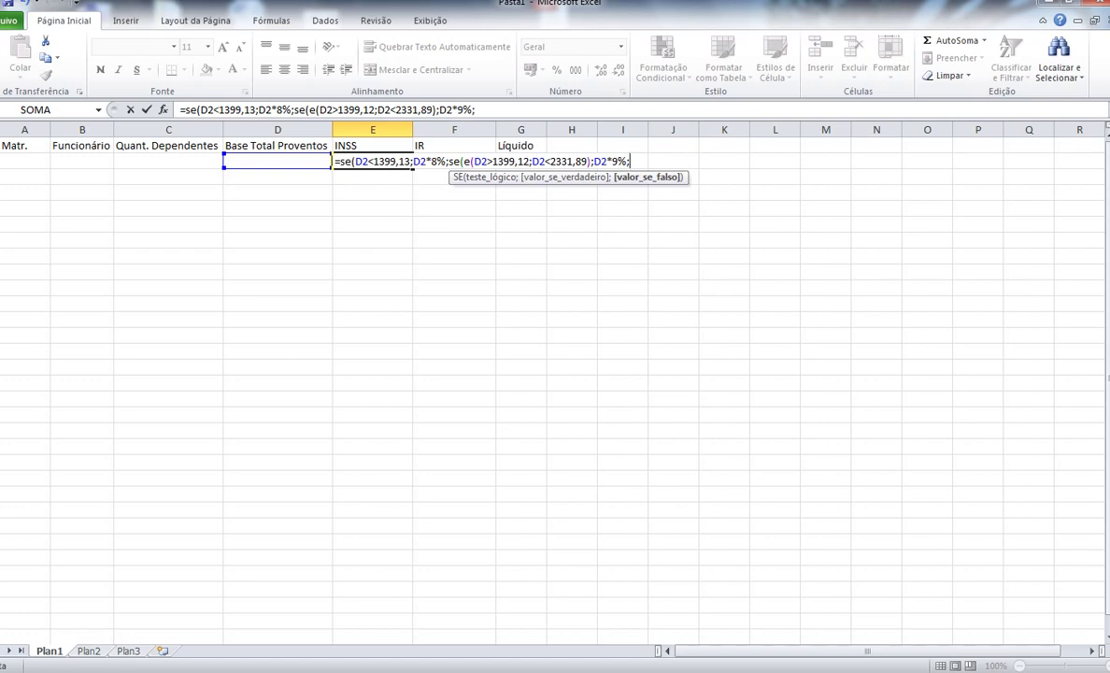
# Step: Nest a third SE as the false value, opening an E function with the condition D2>2331,88 and a semicolon, checking the INSS table in the browser
pyautogui.write('SE')
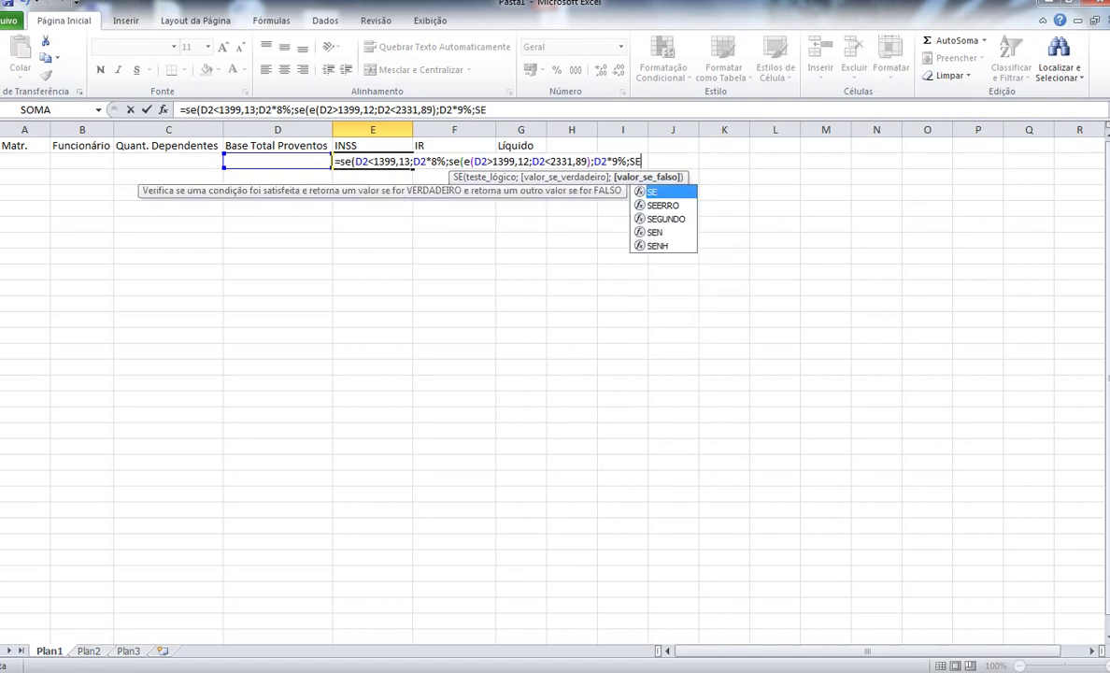
pyautogui.write('(')
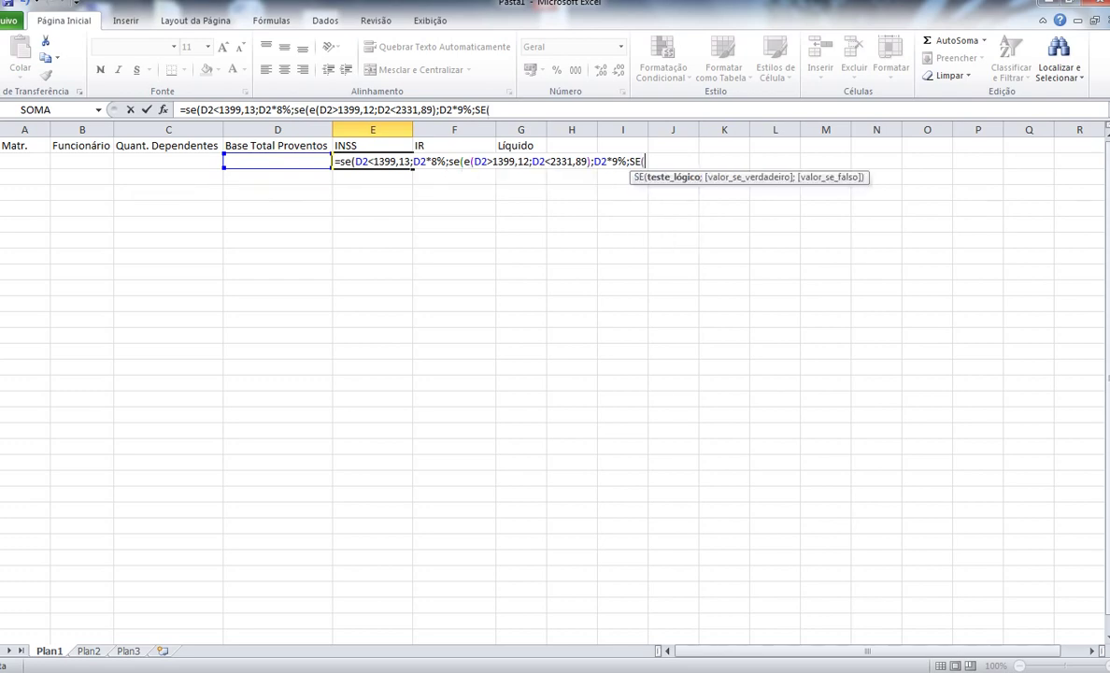
pyautogui.write('E')
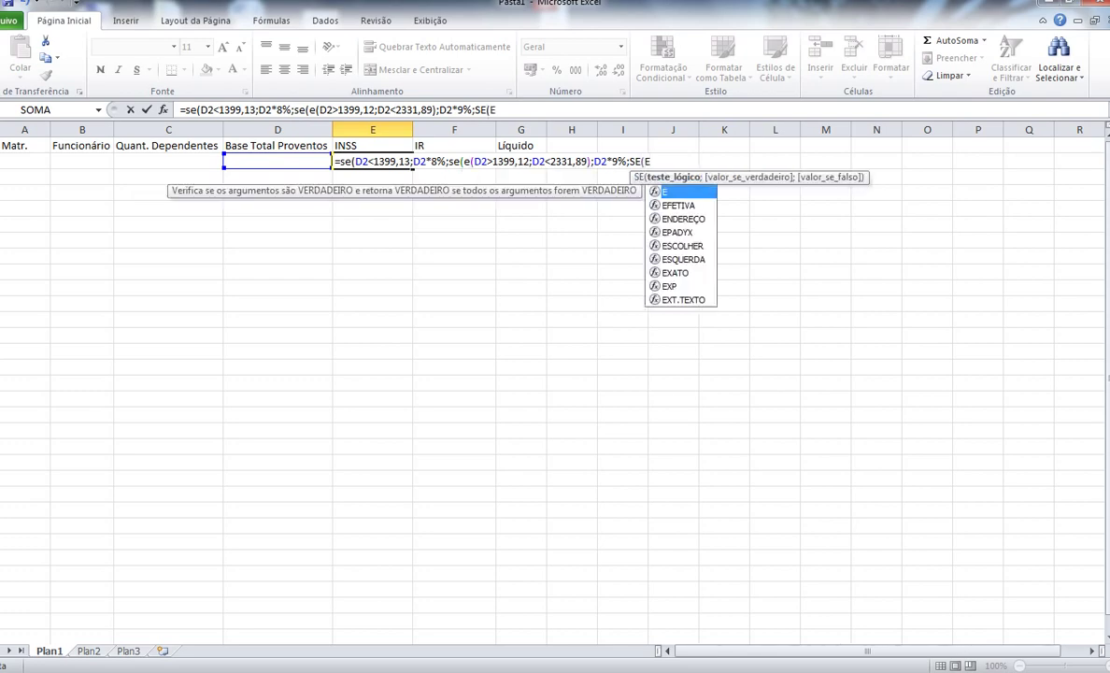
pyautogui.write('(')
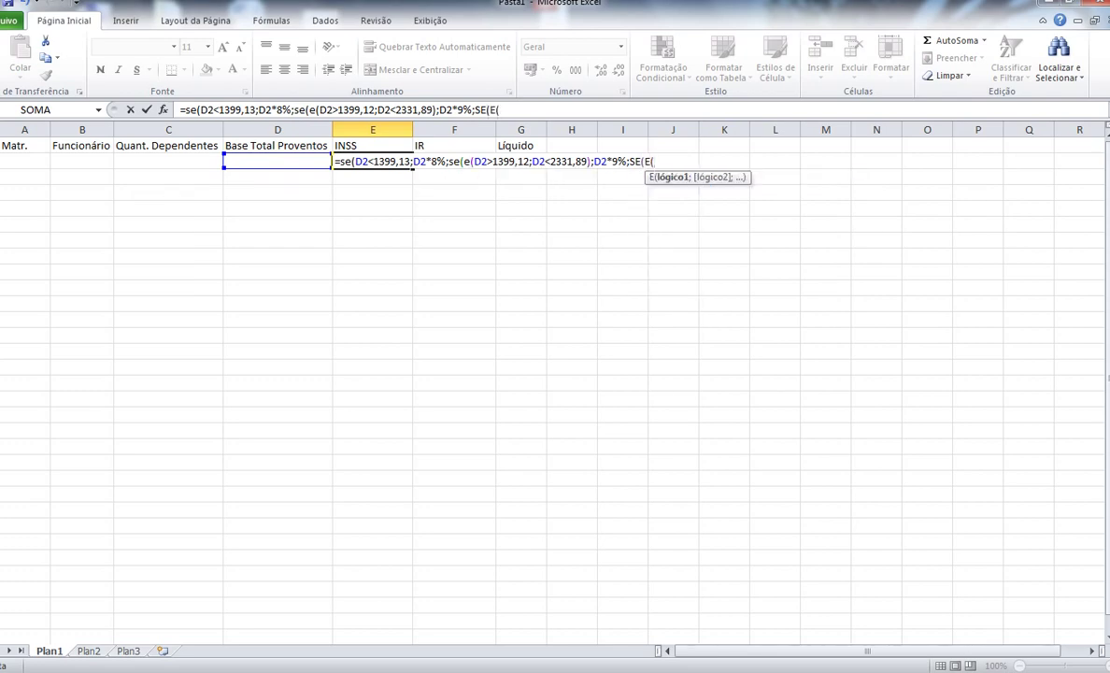
pyautogui.write('D2>2331,88')
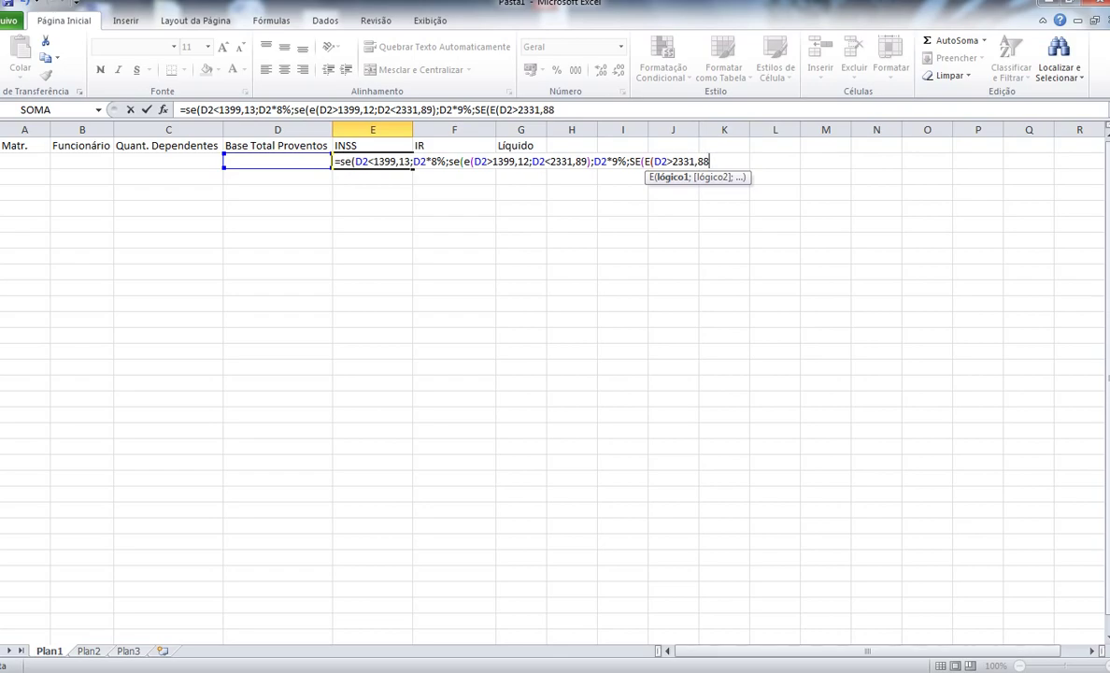
pyautogui.hotkey('alt', 'Tab')
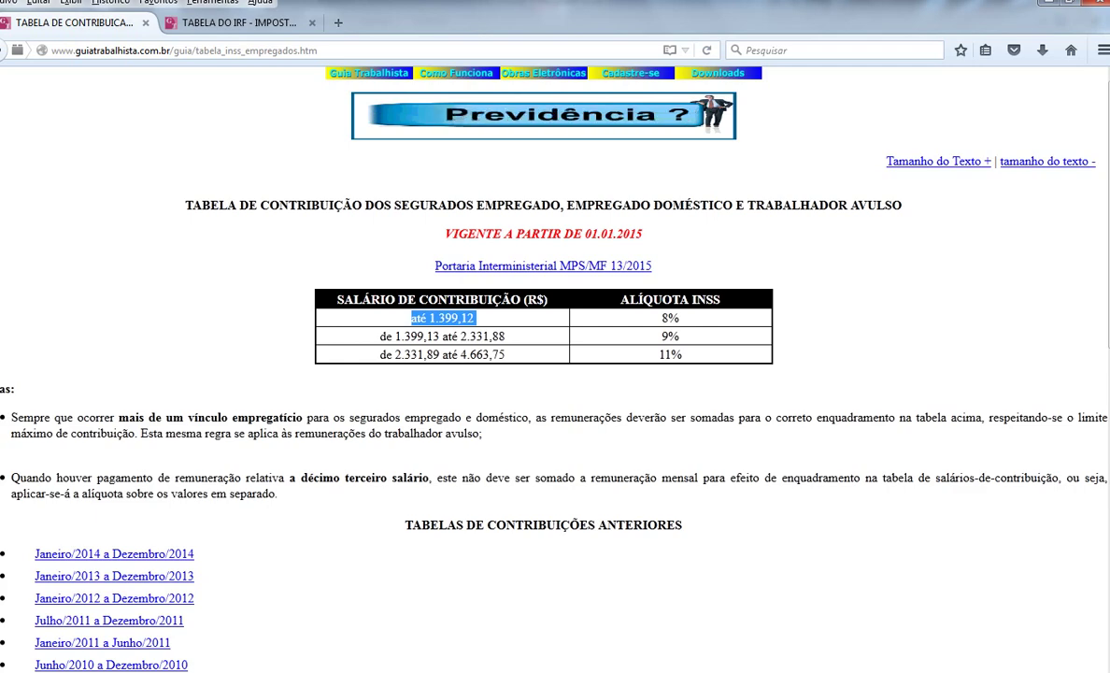
pyautogui.hotkey('alt', 'Tab')
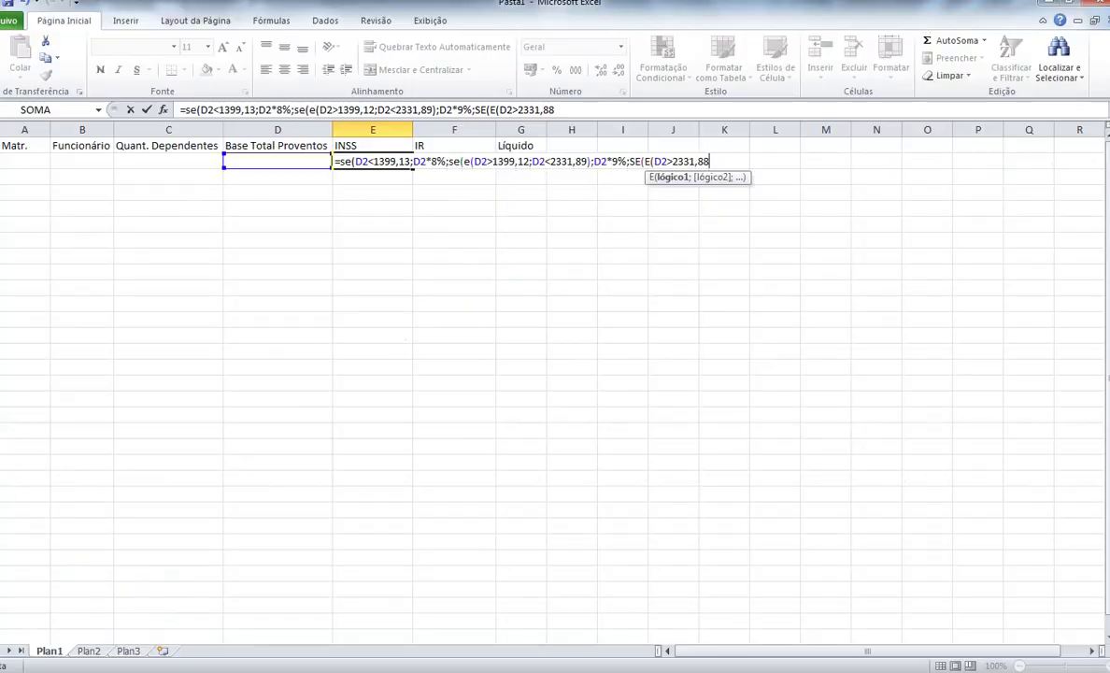
pyautogui.write(';')
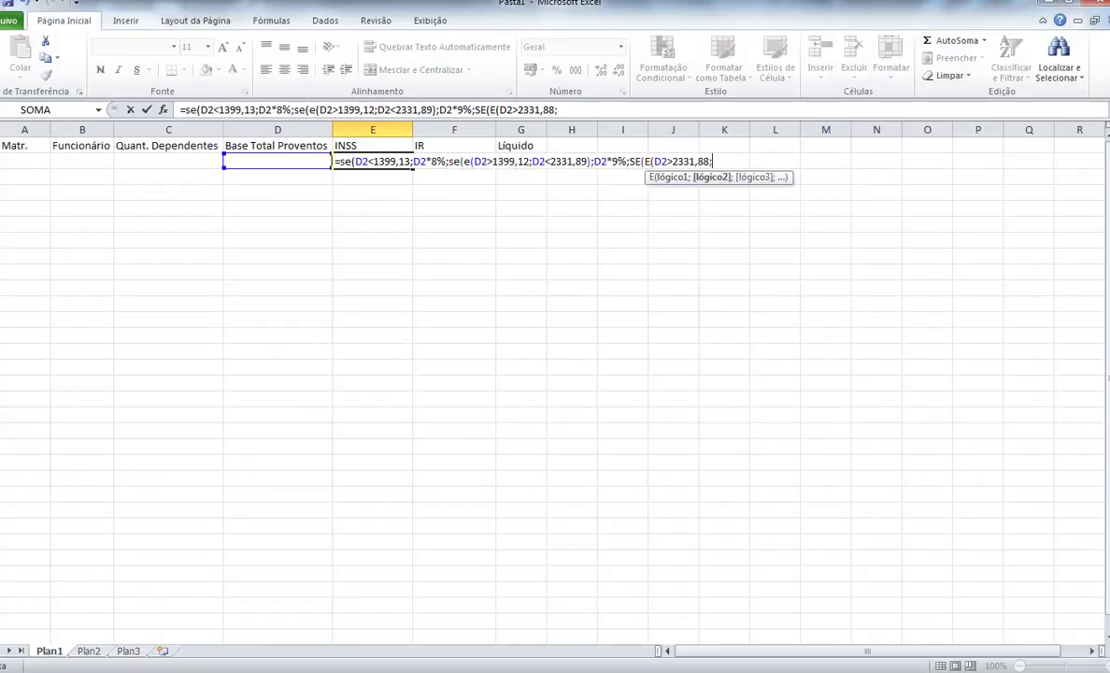
# Step: Add D2<4663,76 as the E function's second condition, checking the bracket's upper limit in the browser, and close the function followed by a semicolon
pyautogui.write('D2<4663')
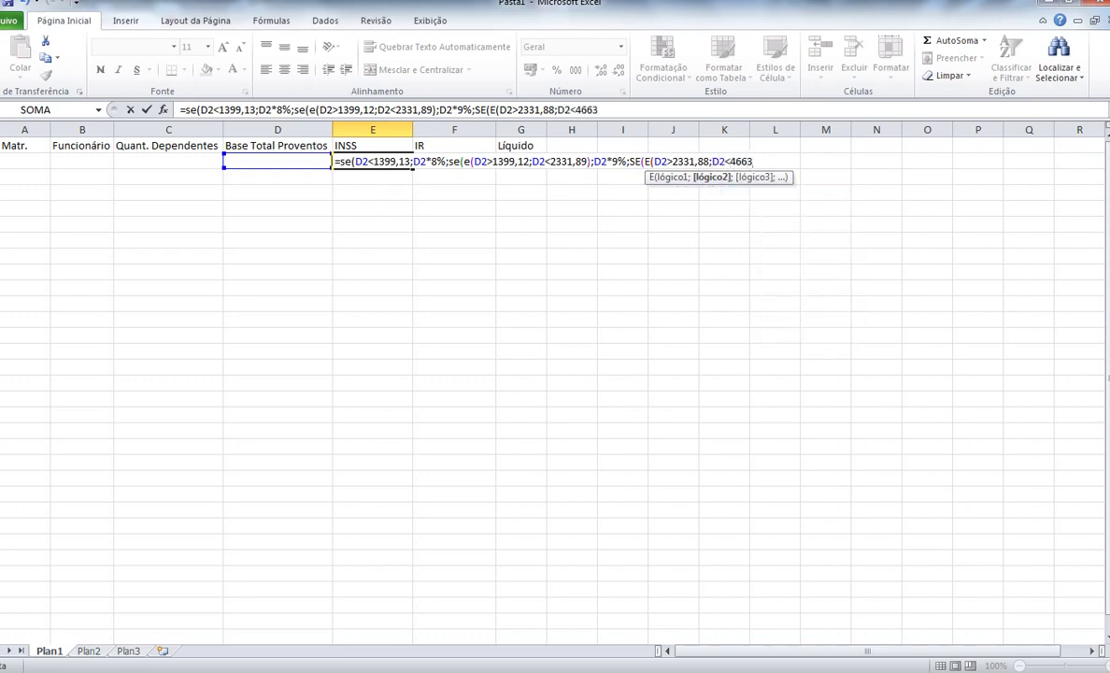
pyautogui.write(',73')
pyautogui.hotkey('alt', 'Tab')
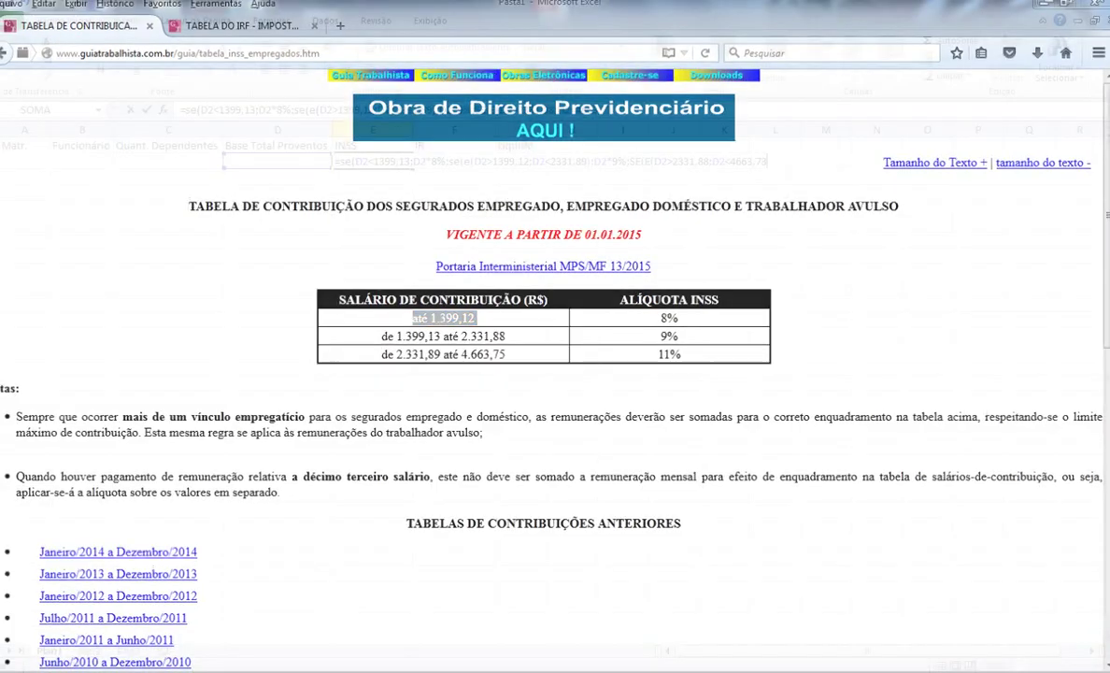
pyautogui.hotkey('alt', 'Tab')
pyautogui.press('BackSpace')
pyautogui.write('6')
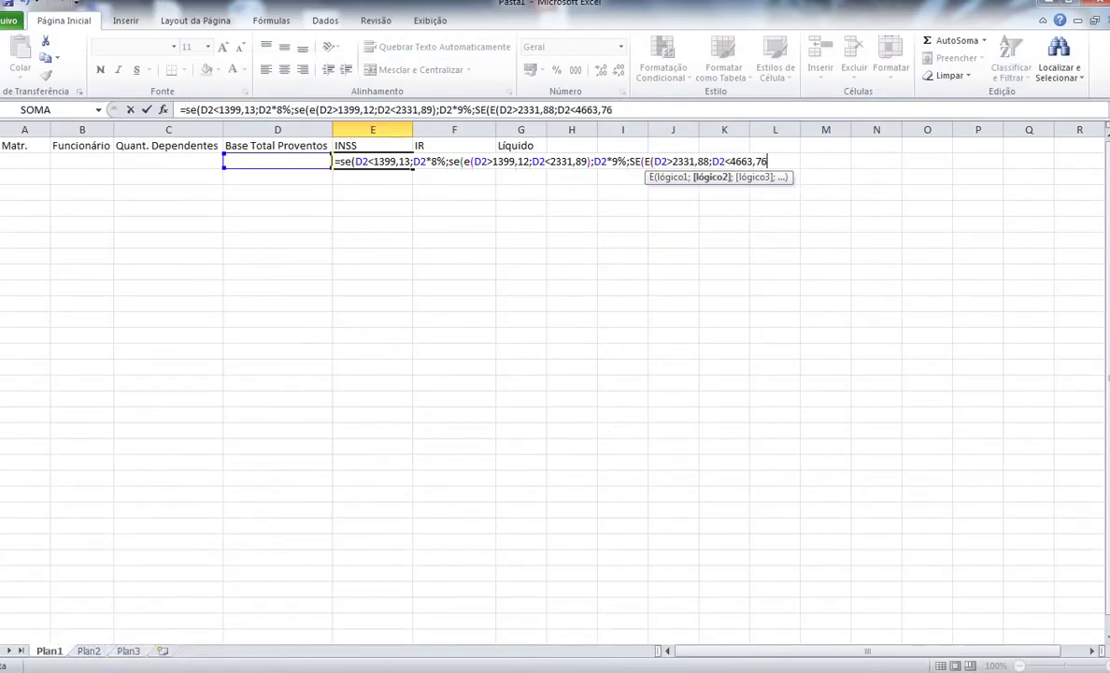
pyautogui.write(');')
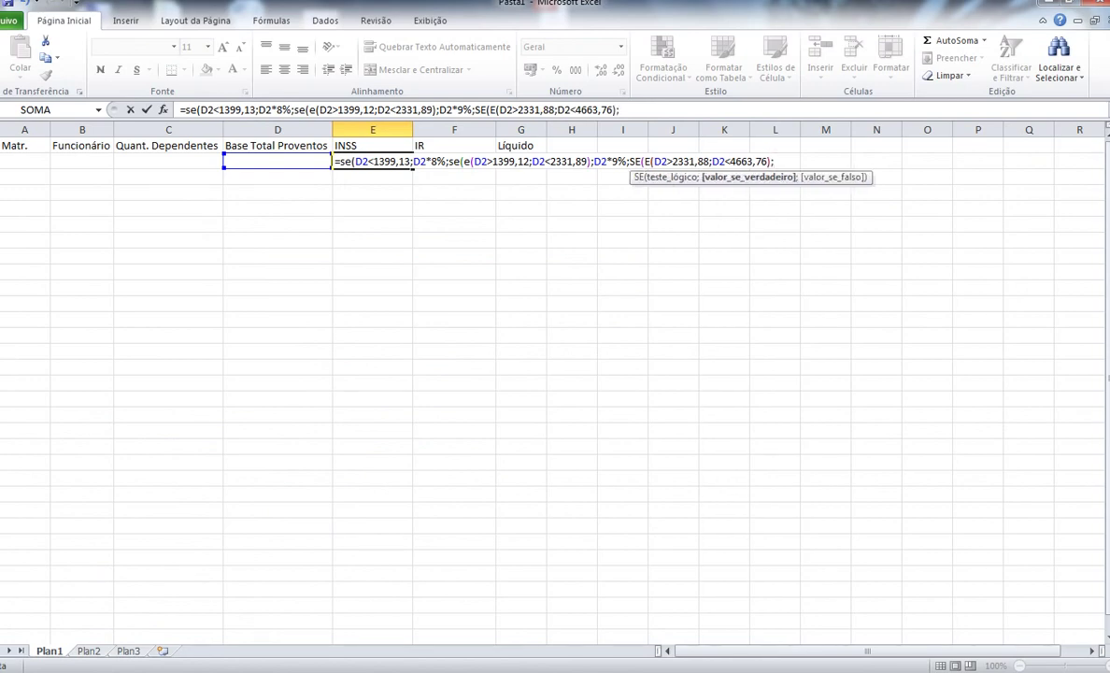
# Step: Enter D2*11% as the third SE's true value and nest a fourth SE with the test D2>4663,75 followed by a semicolon
pyautogui.write('D2*11%;')
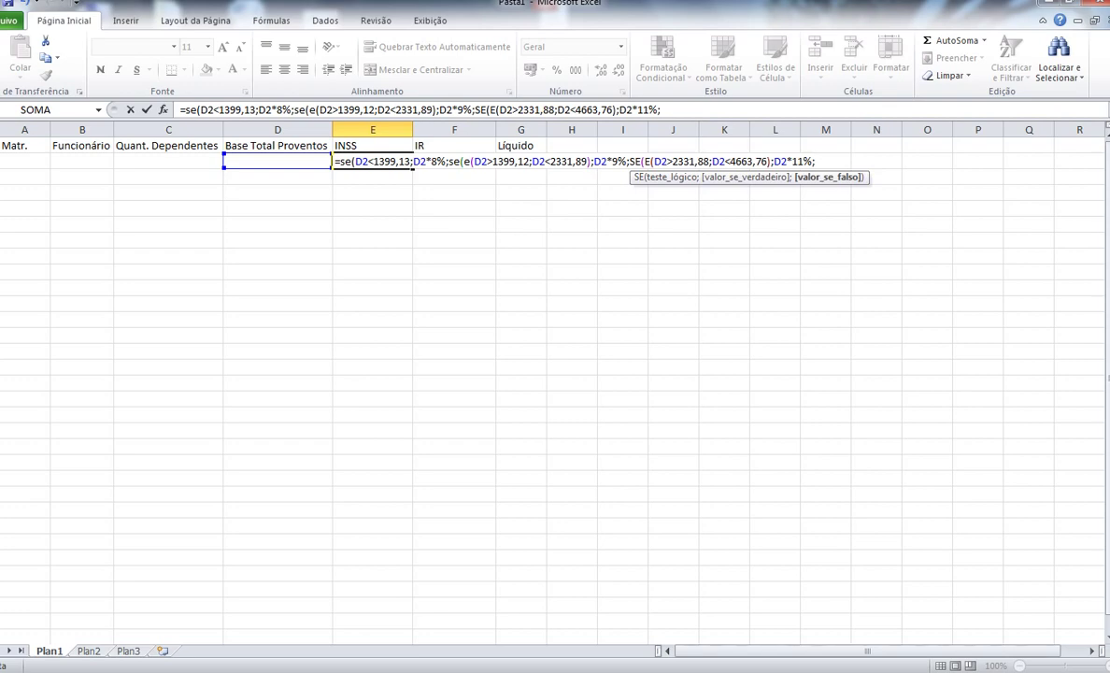
pyautogui.write('SE(D2')
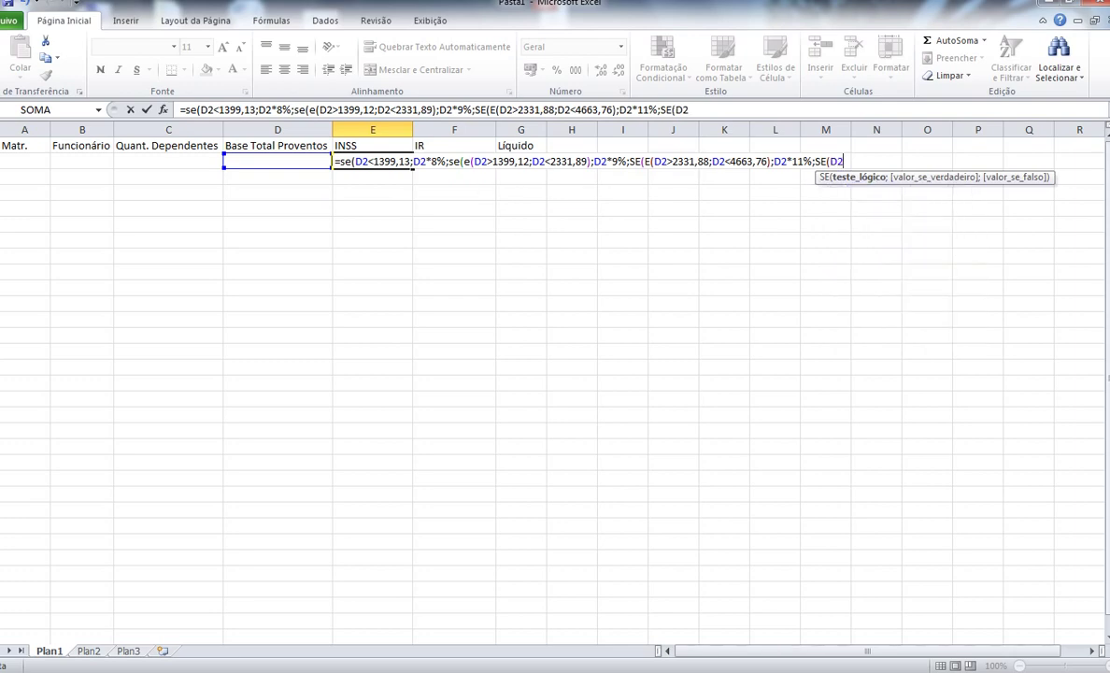
pyautogui.write('>4663,75;')
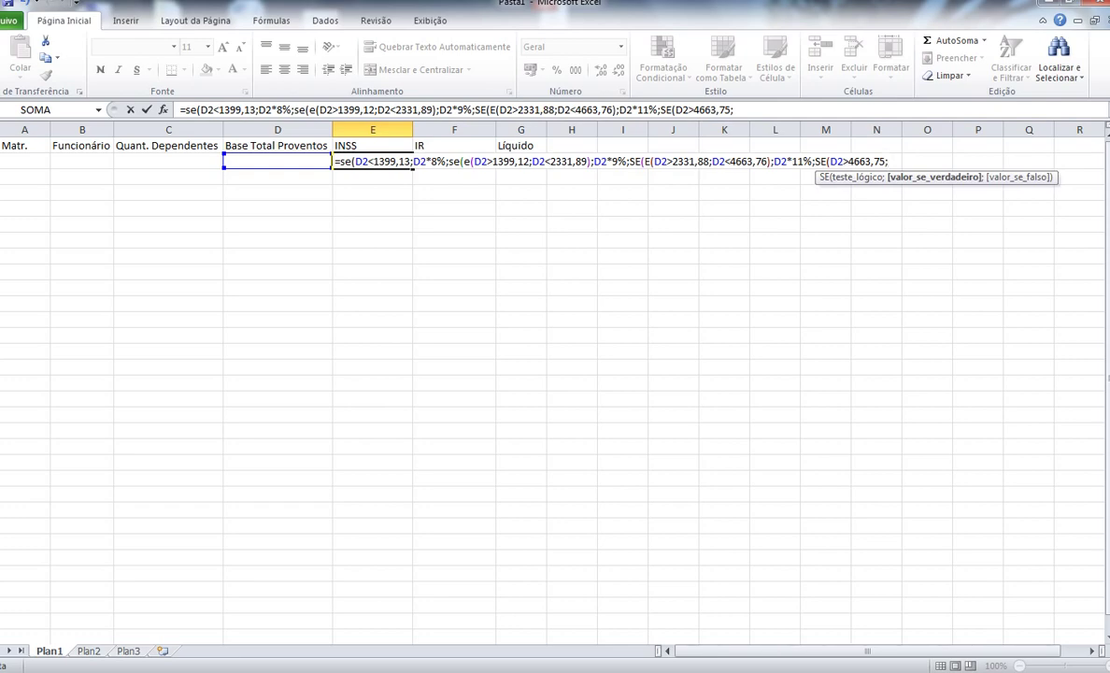
# Step: Open the Windows Calculator, compute the INSS ceiling as 4663,75*11/100 and return to Excel
pyautogui.press('super')
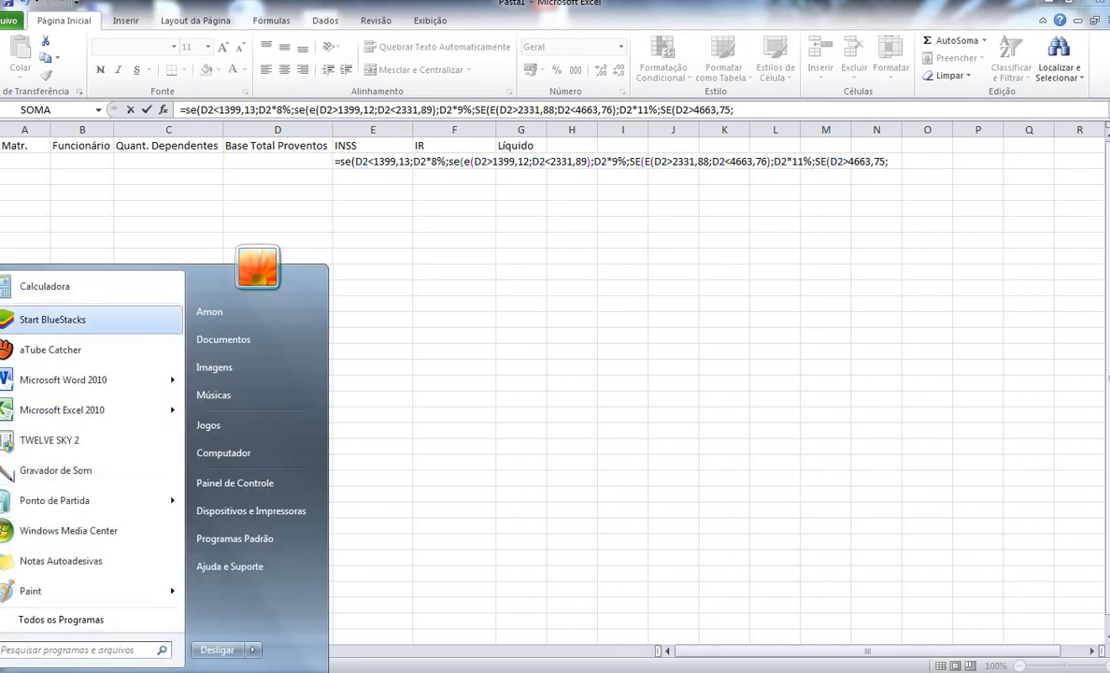
pyautogui.press('Up')
pyautogui.press('Return')
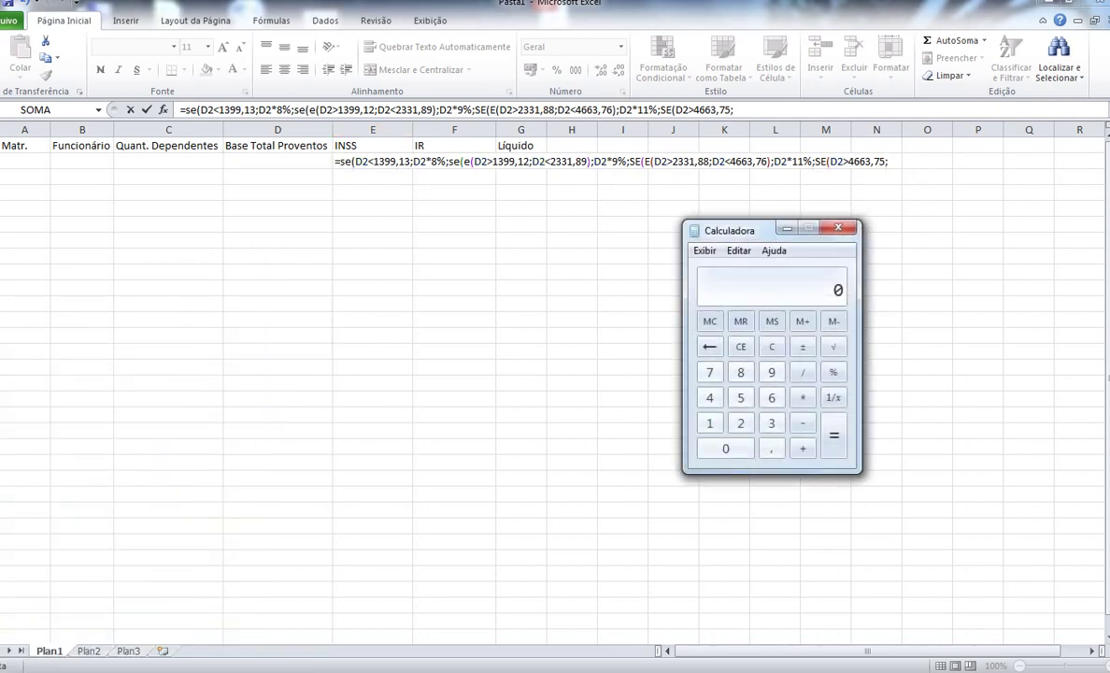
pyautogui.write('4663,75*11/100')
pyautogui.press('Return')
pyautogui.hotkey('alt', 'Tab')
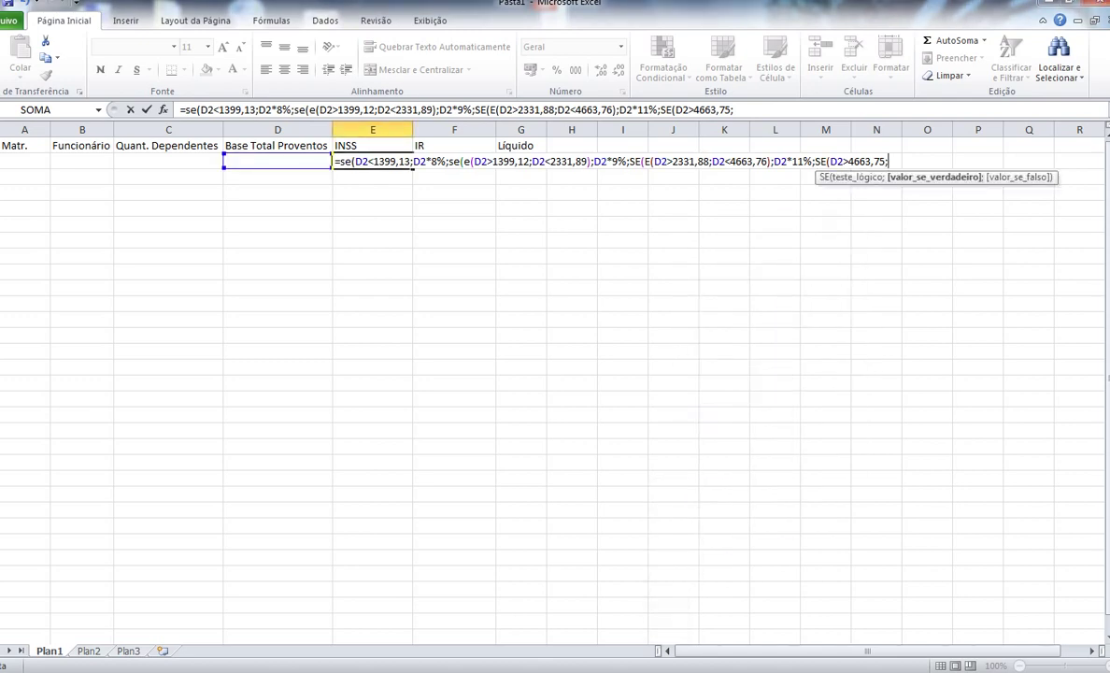
# Step: Complete the INSS formula in E2 with 513,01 as true value, "ERRADO" as false value and four closing parentheses, and reselect the cell
pyautogui.write('513,01;')
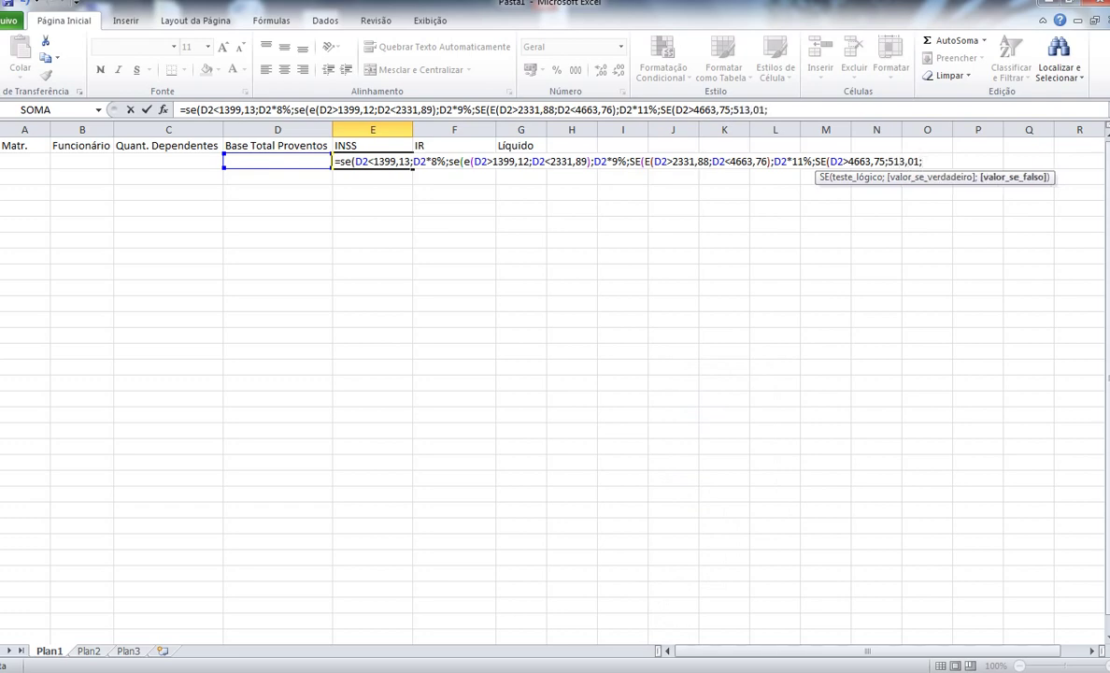
pyautogui.write('"ERRADO"))')
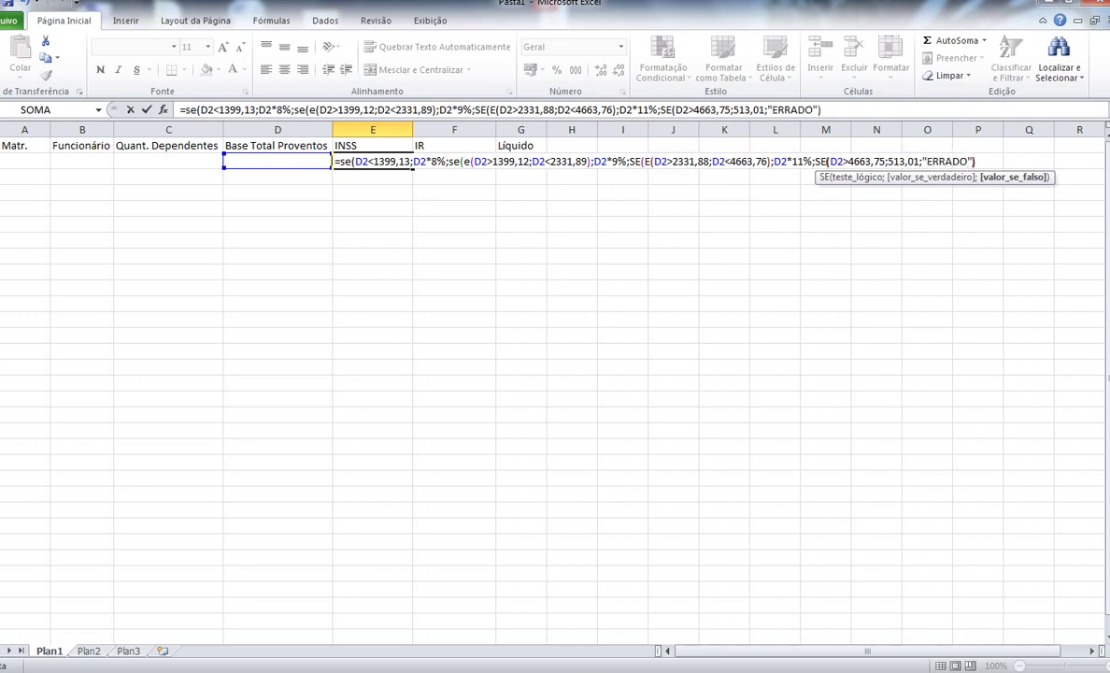
pyautogui.write('))')
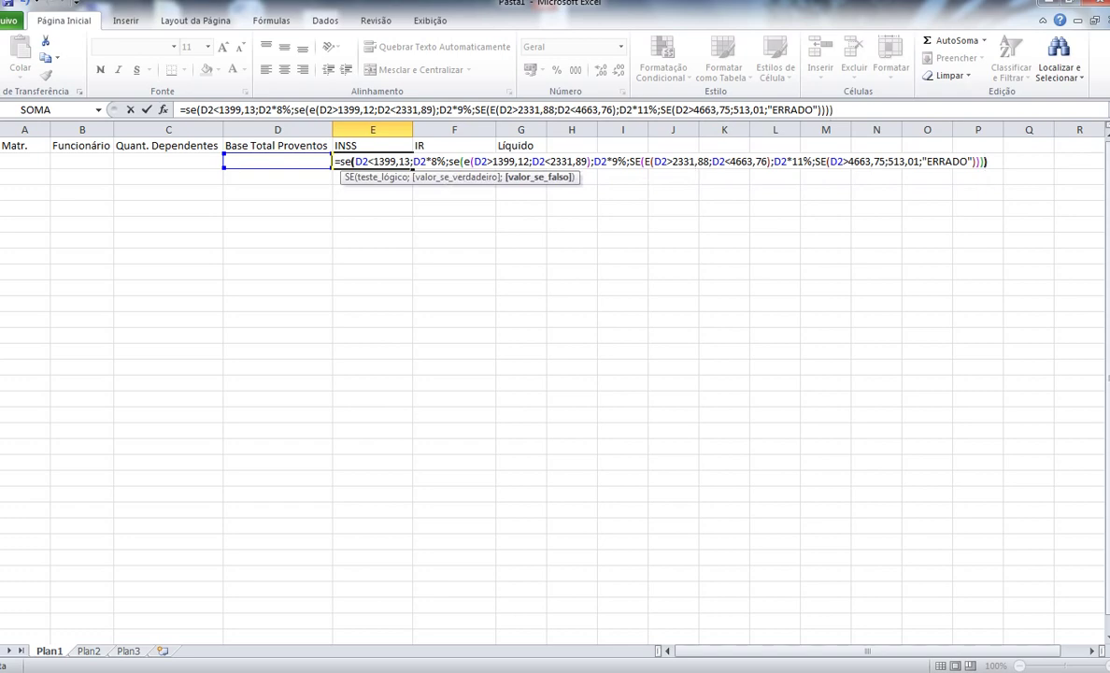
pyautogui.press('Return')
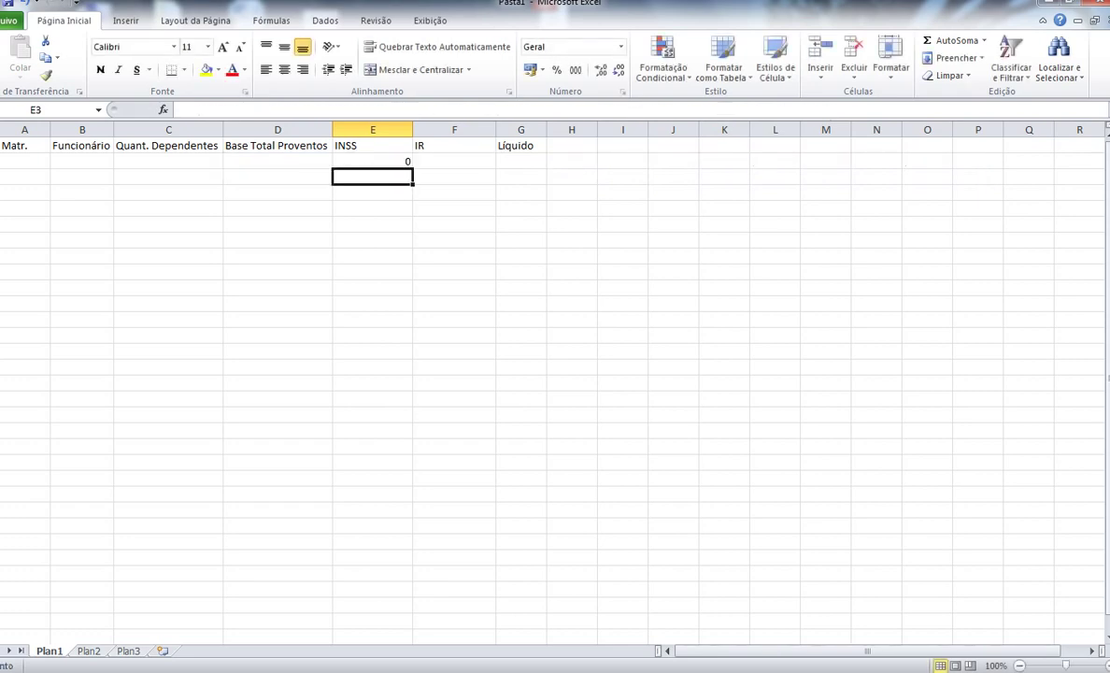
pyautogui.click(373, 162)
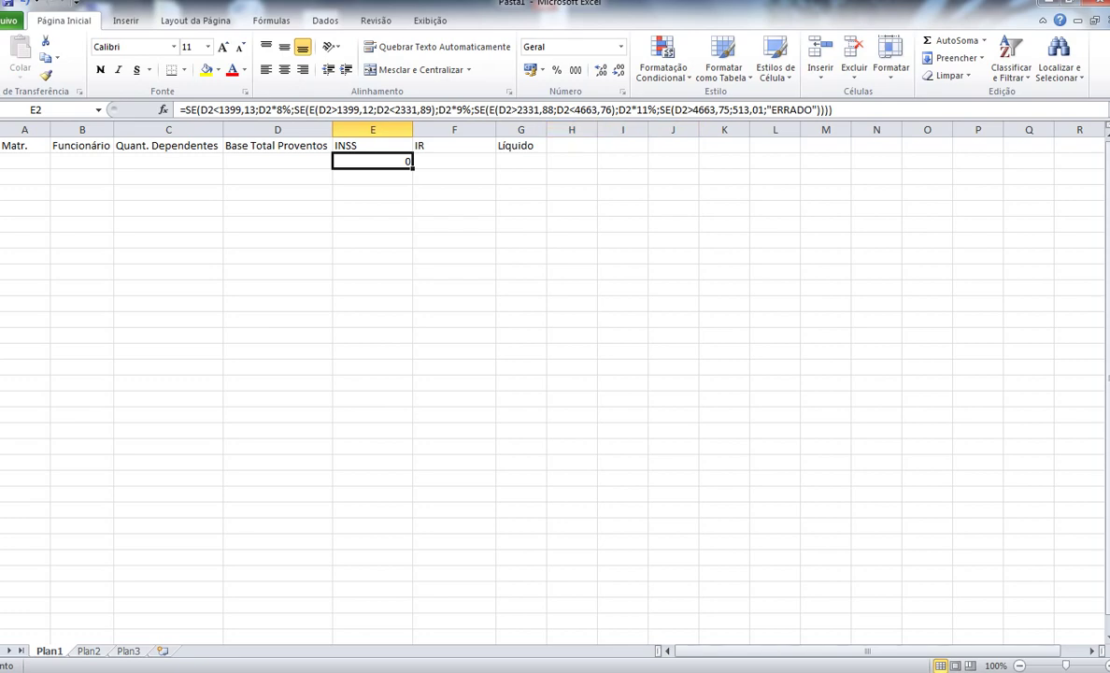
# Step: Format the range D2:G9 as Moeda with the R$ symbol and two decimal places
pyautogui.moveTo(277, 162); pyautogui.dragTo(521, 271)
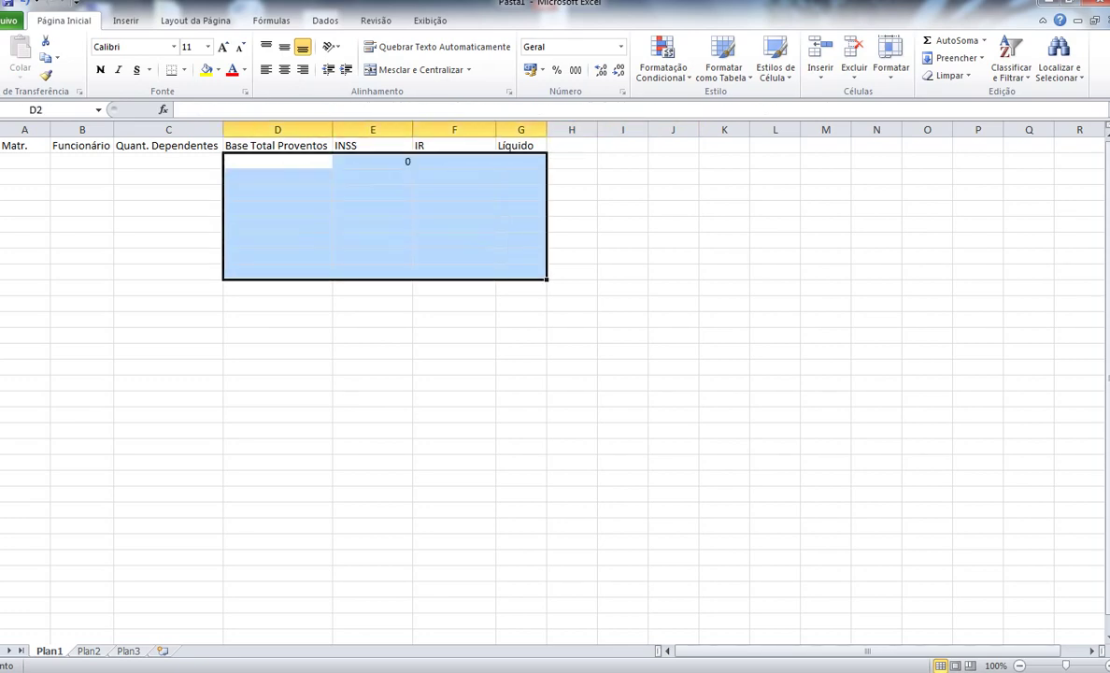
pyautogui.rightClick(493, 250)
pyautogui.click(552, 473)
pyautogui.click(383, 372)
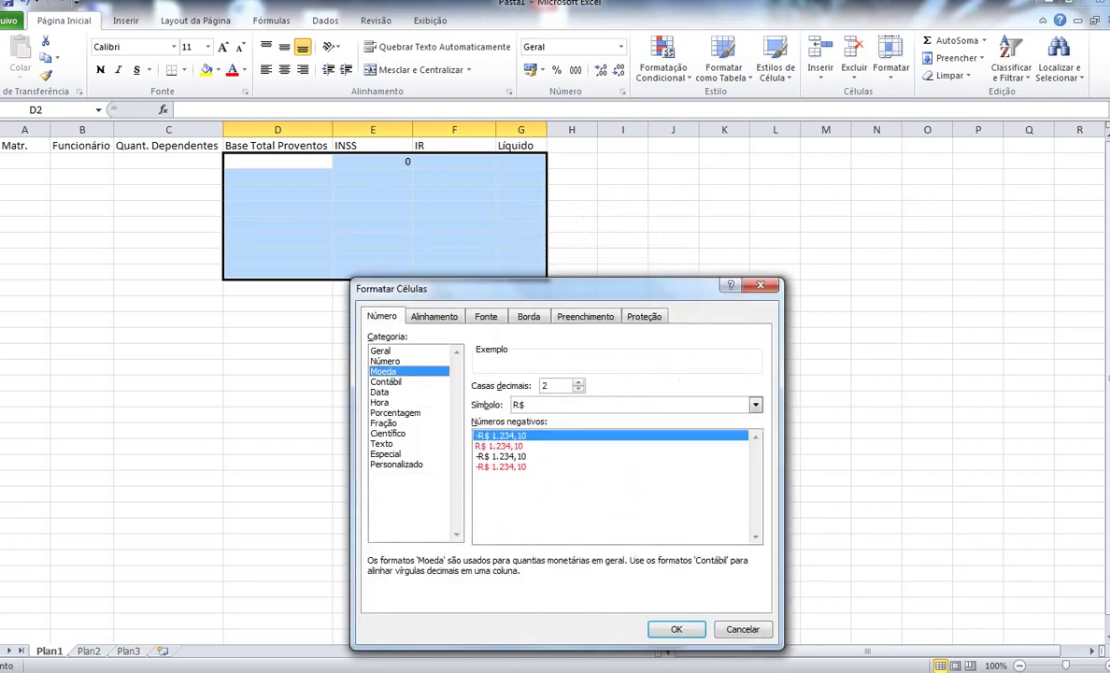
pyautogui.click(386, 382)
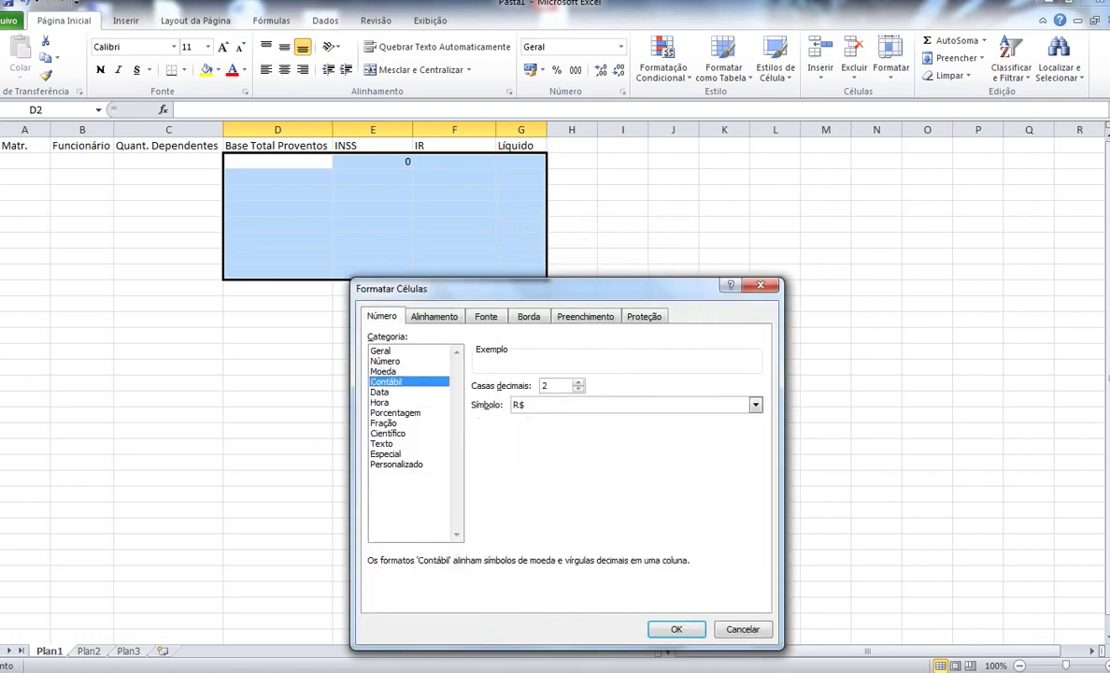
pyautogui.click(384, 372)
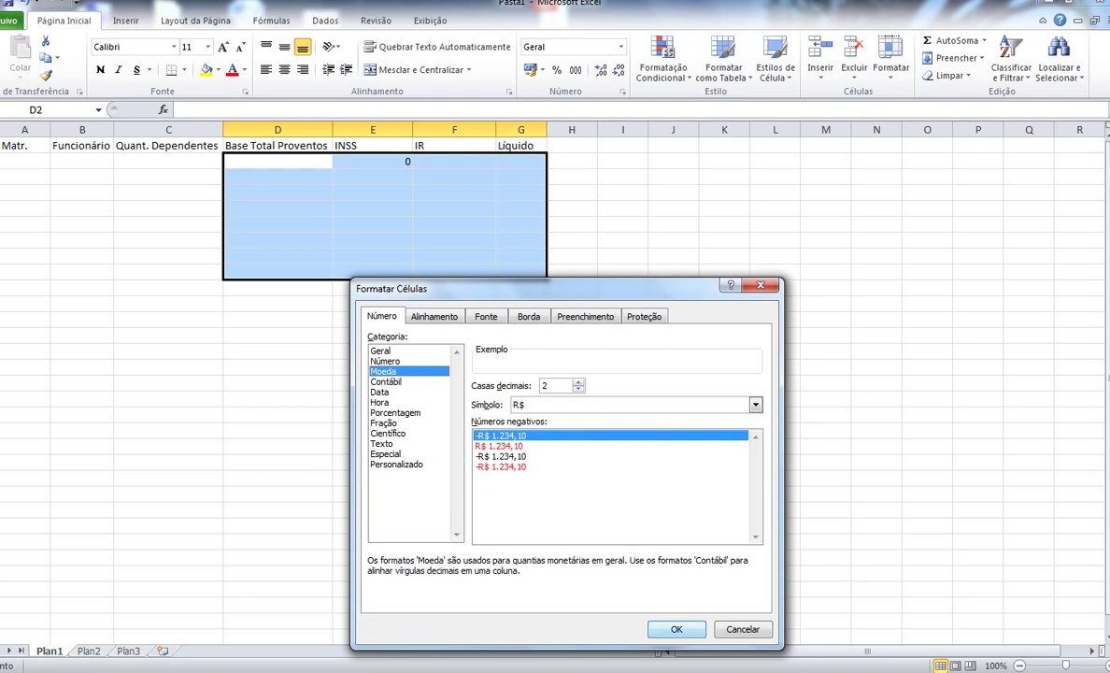
pyautogui.press('Return')
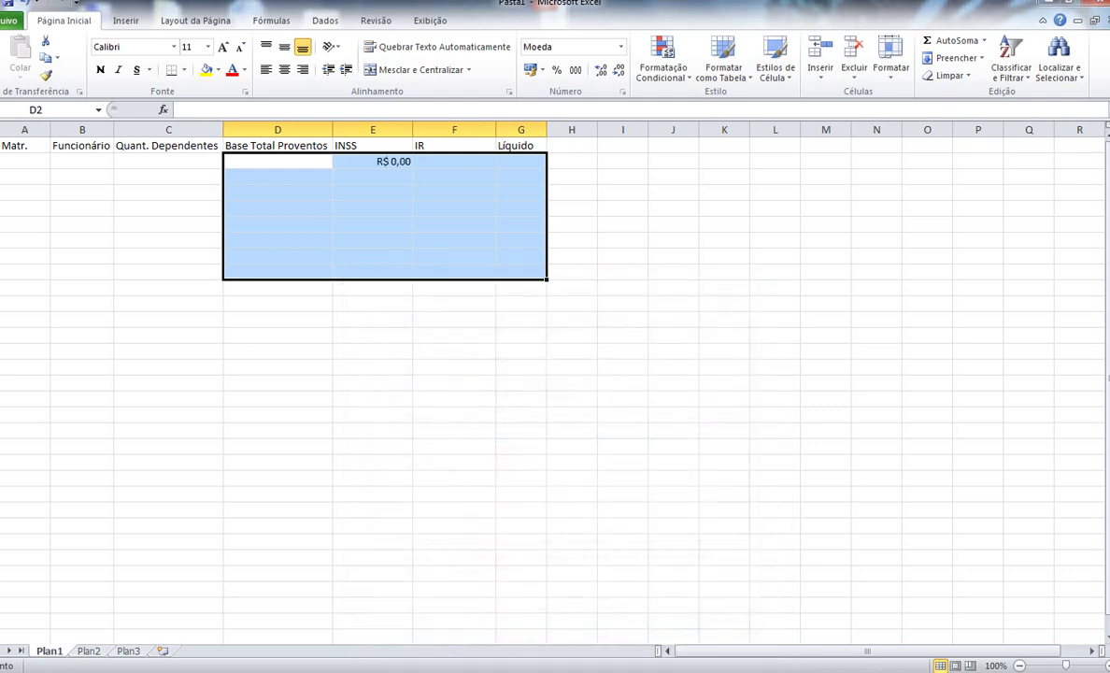
# Step: Enter 2000 as the Base Total Proventos value in cell D2
pyautogui.click(278, 176)
pyautogui.click(277, 162)
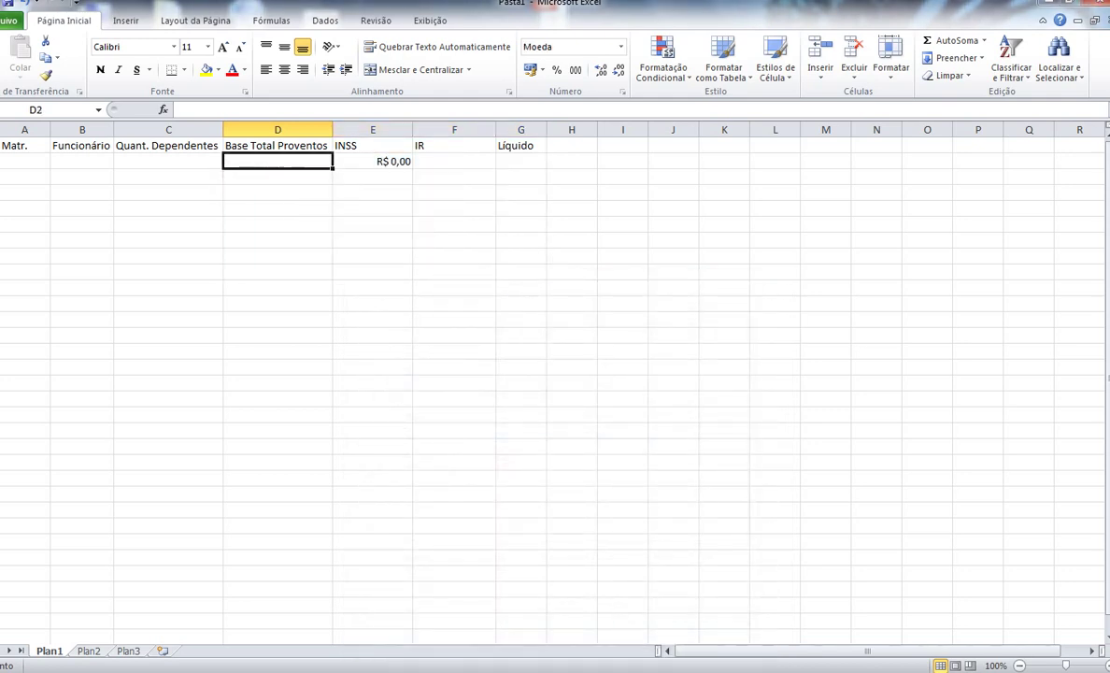
pyautogui.write('2000')
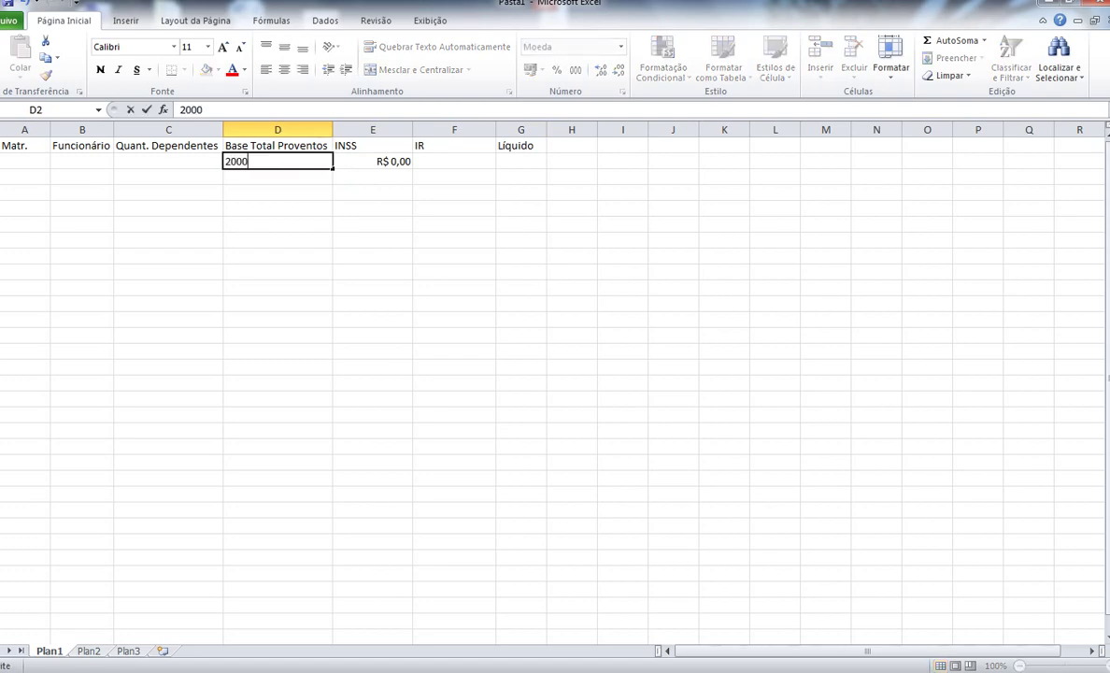
pyautogui.press('Return')
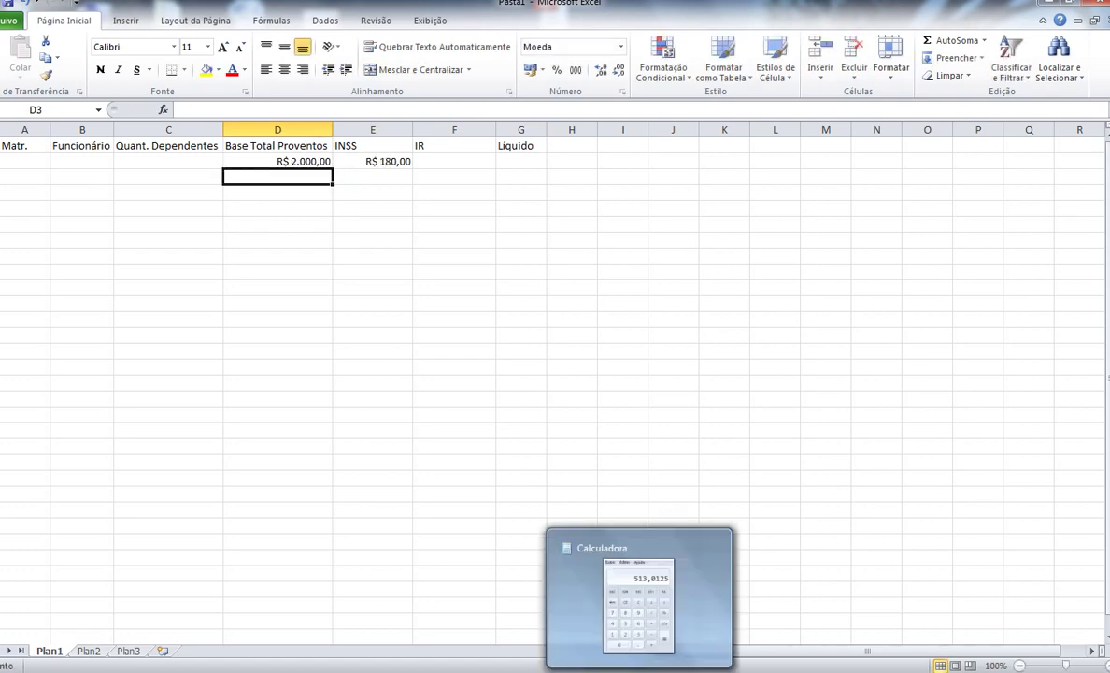
# Step: Check the INSS contribution table in the browser and verify the INSS of the 2000 base in the Calculator as 2000*9%
pyautogui.click(97, 672)
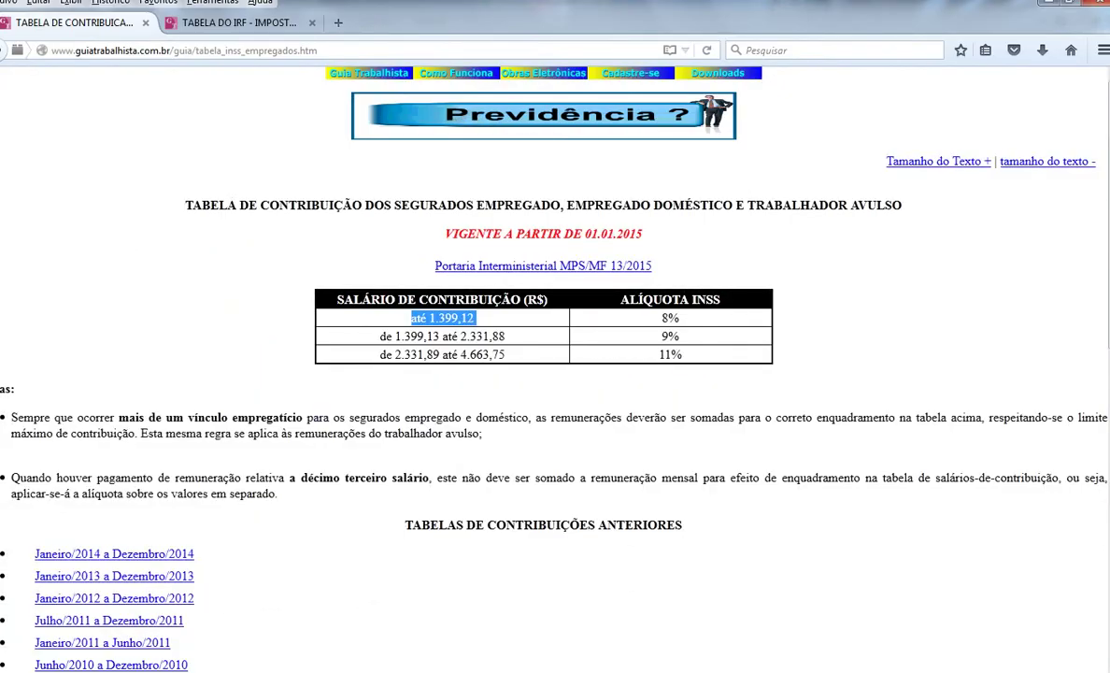
pyautogui.click(629, 672)
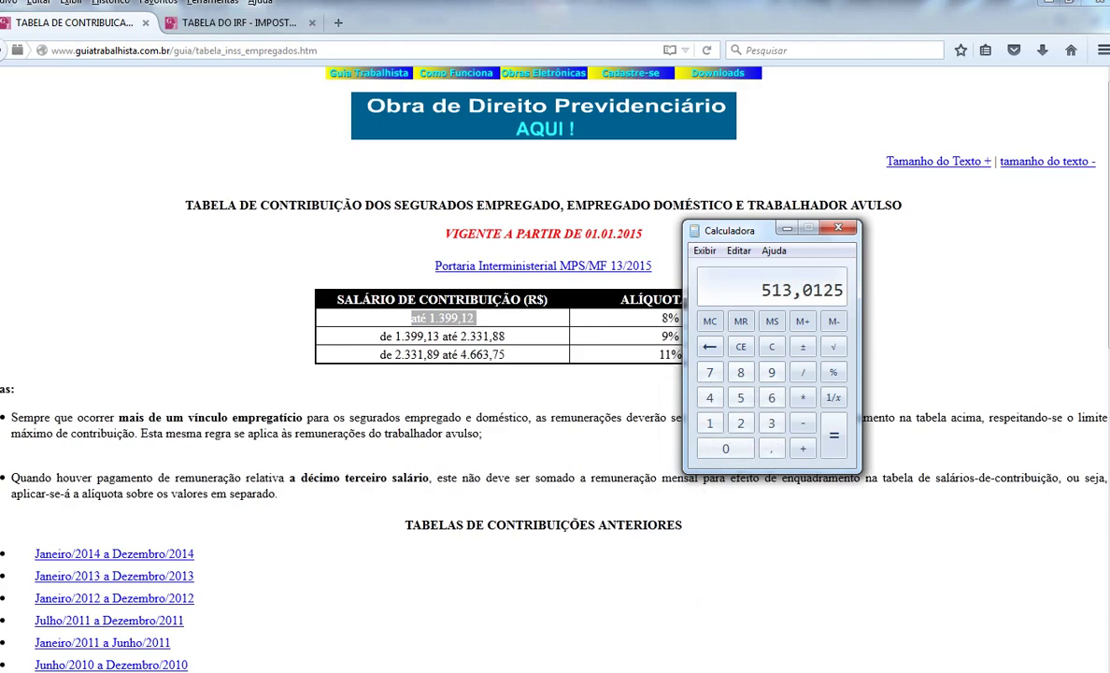
pyautogui.click(628, 672)
pyautogui.click(178, 672)
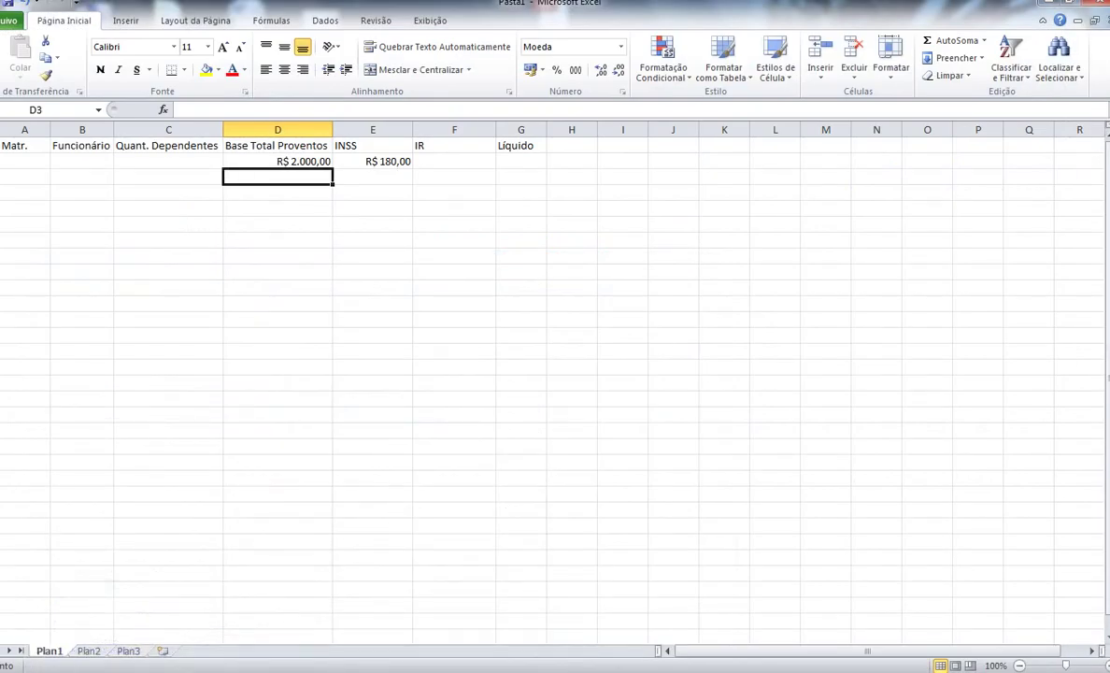
pyautogui.click(449, 672)
pyautogui.write('200')
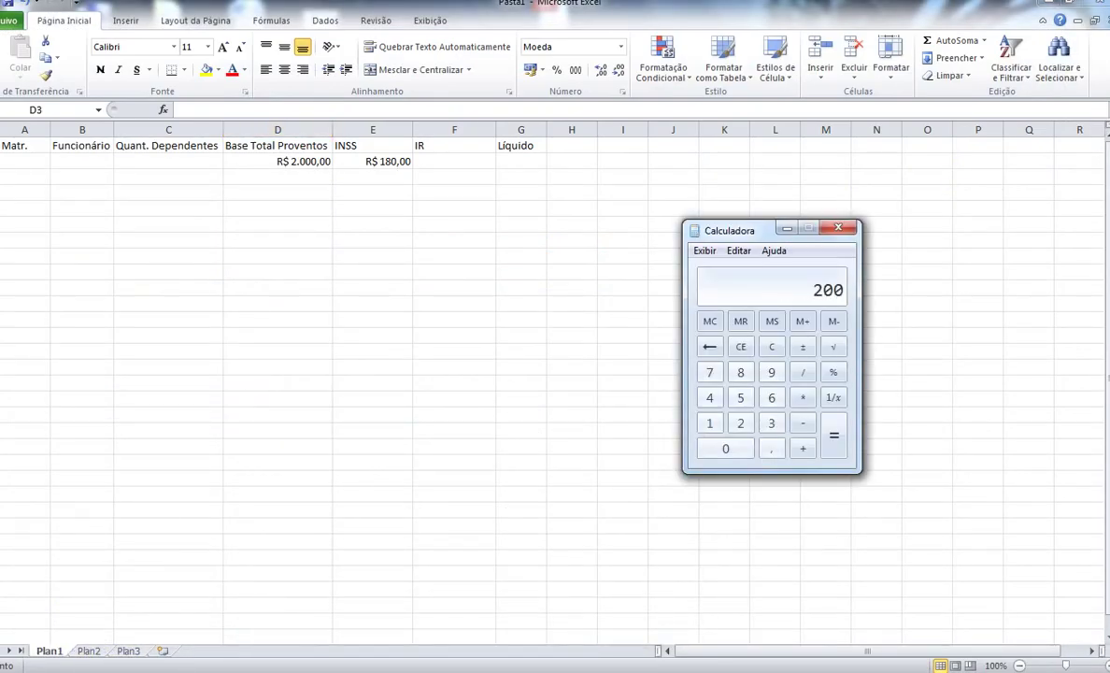
pyautogui.write('0*9%')
pyautogui.click(787, 228)
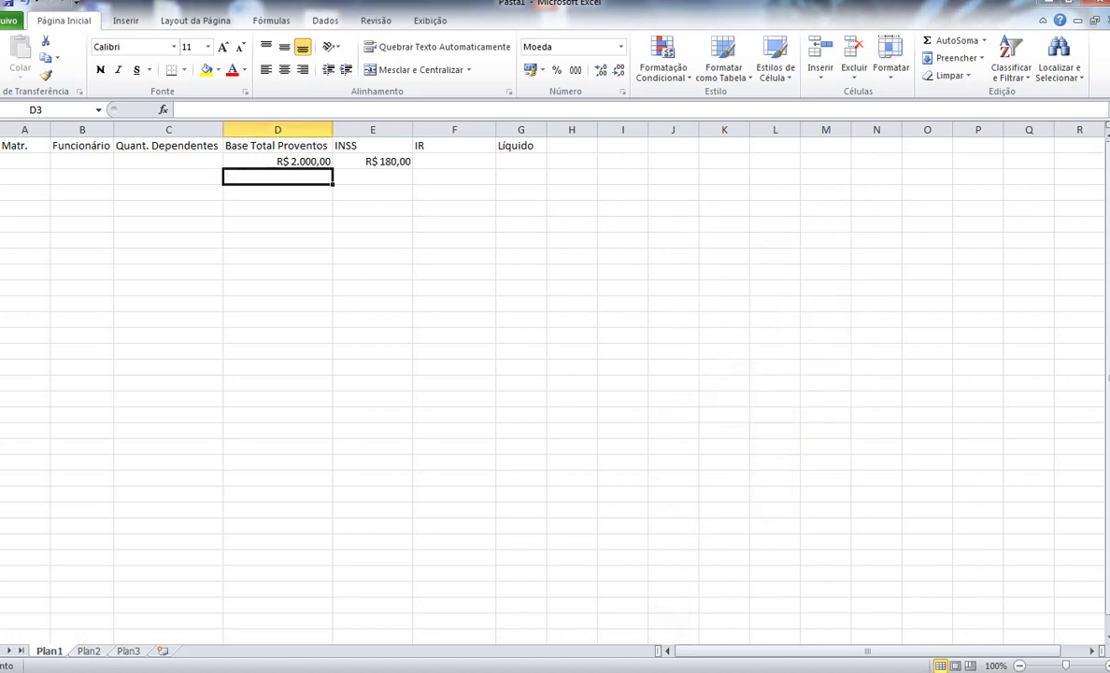
# Step: Select the IR cell F2 and consult the browser's IRRF table valid from 01.04.2015 for the deduction per dependent, returning to Excel
pyautogui.click(277, 161)
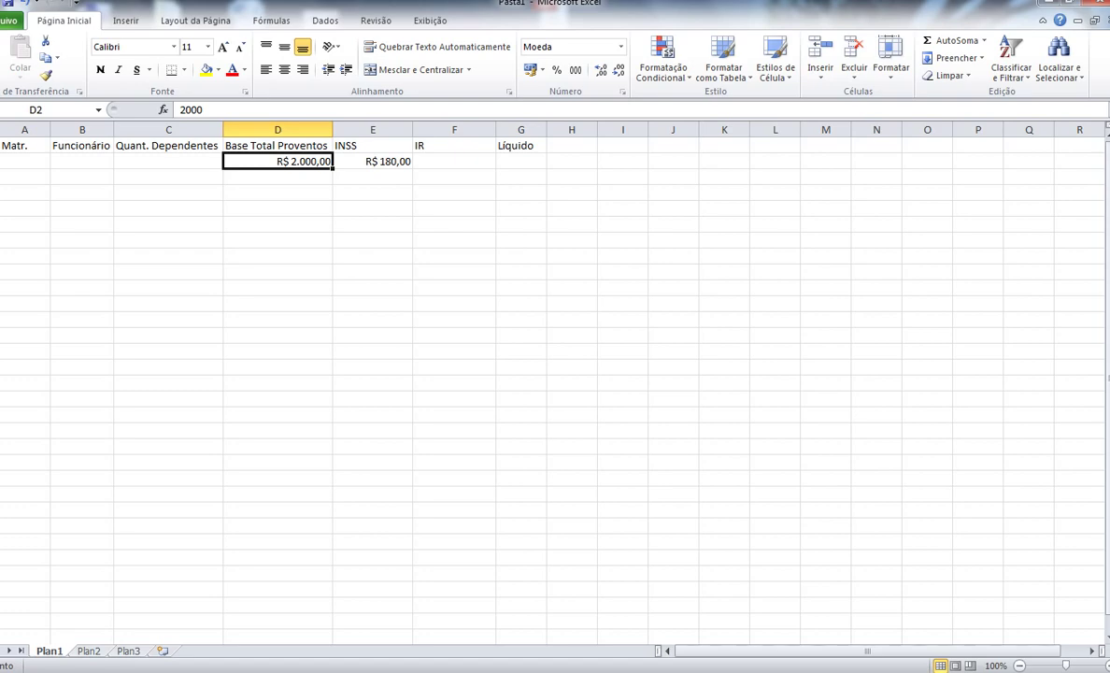
pyautogui.click(455, 160)
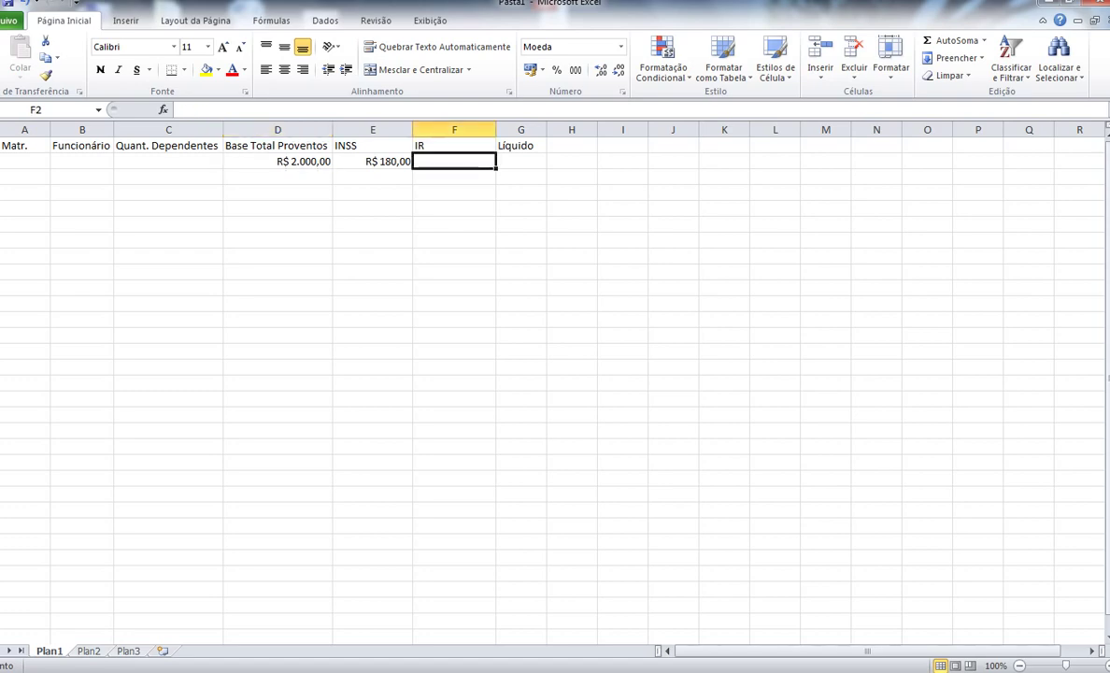
pyautogui.click(99, 669)
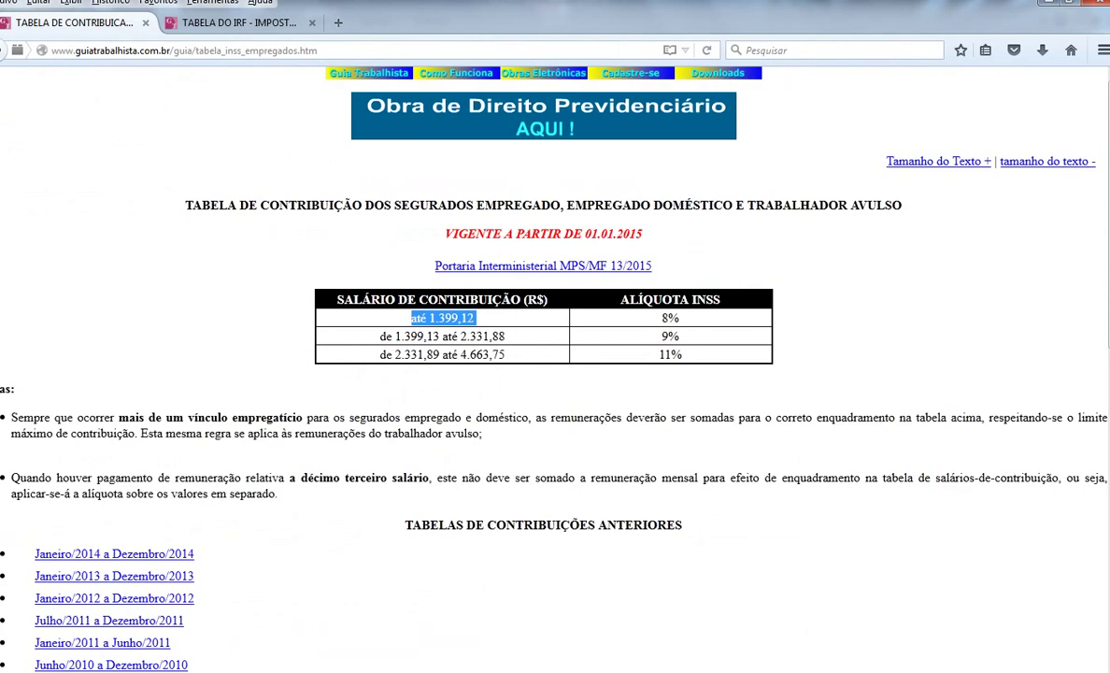
pyautogui.click(239, 23)
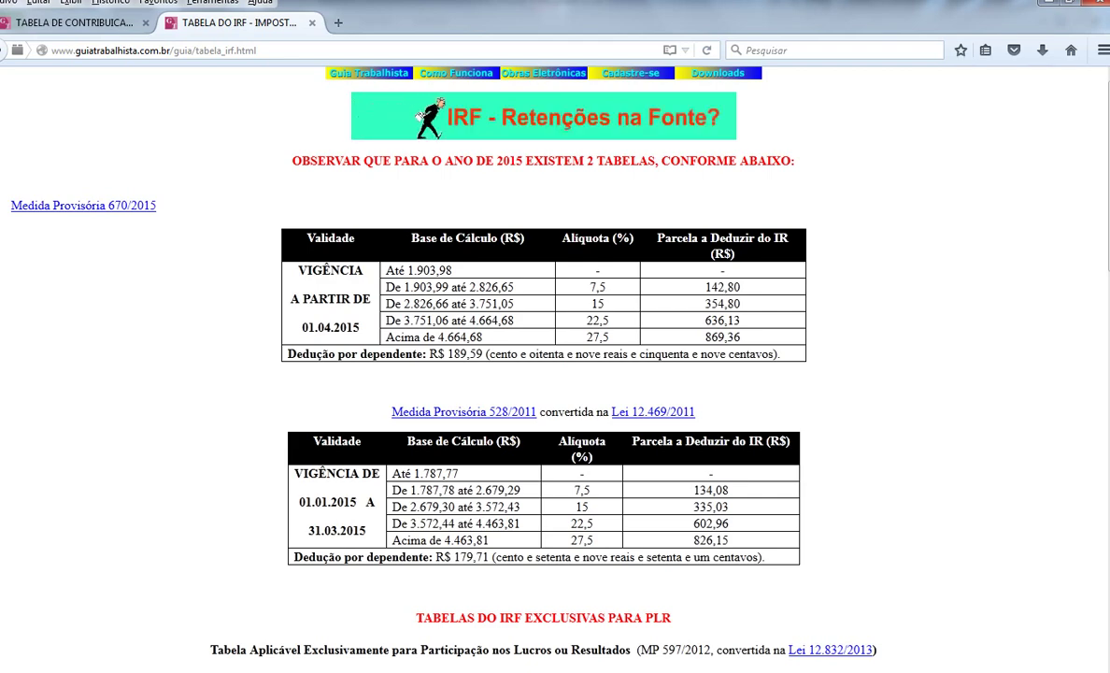
pyautogui.moveTo(285, 353); pyautogui.dragTo(427, 353)
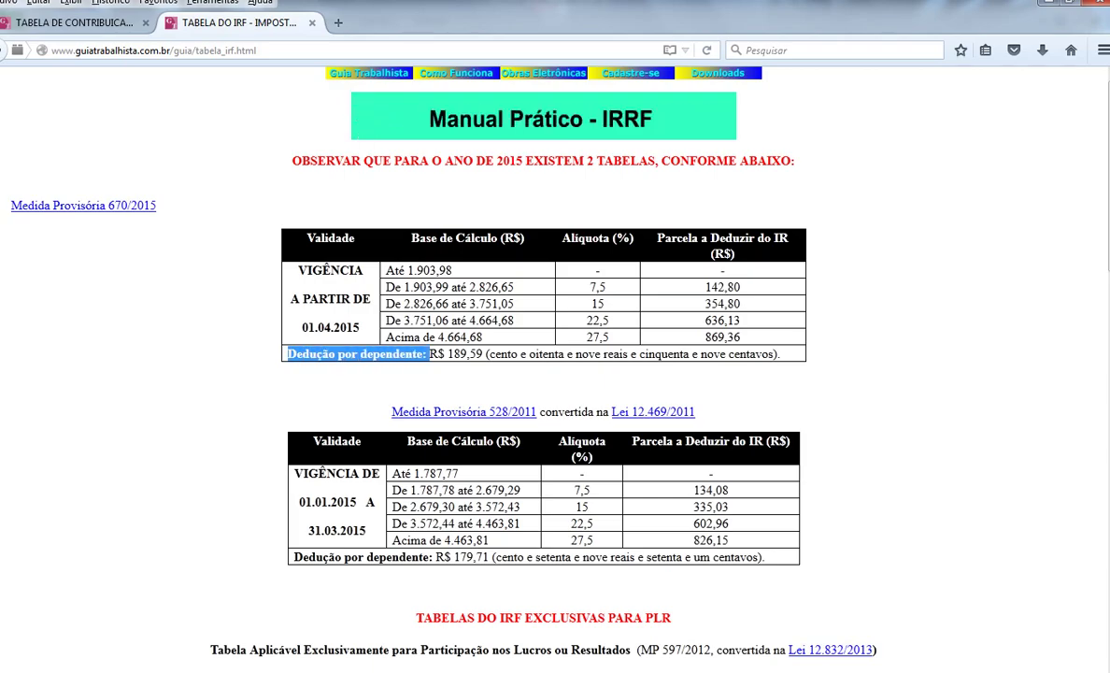
pyautogui.hotkey('alt', 'Tab')
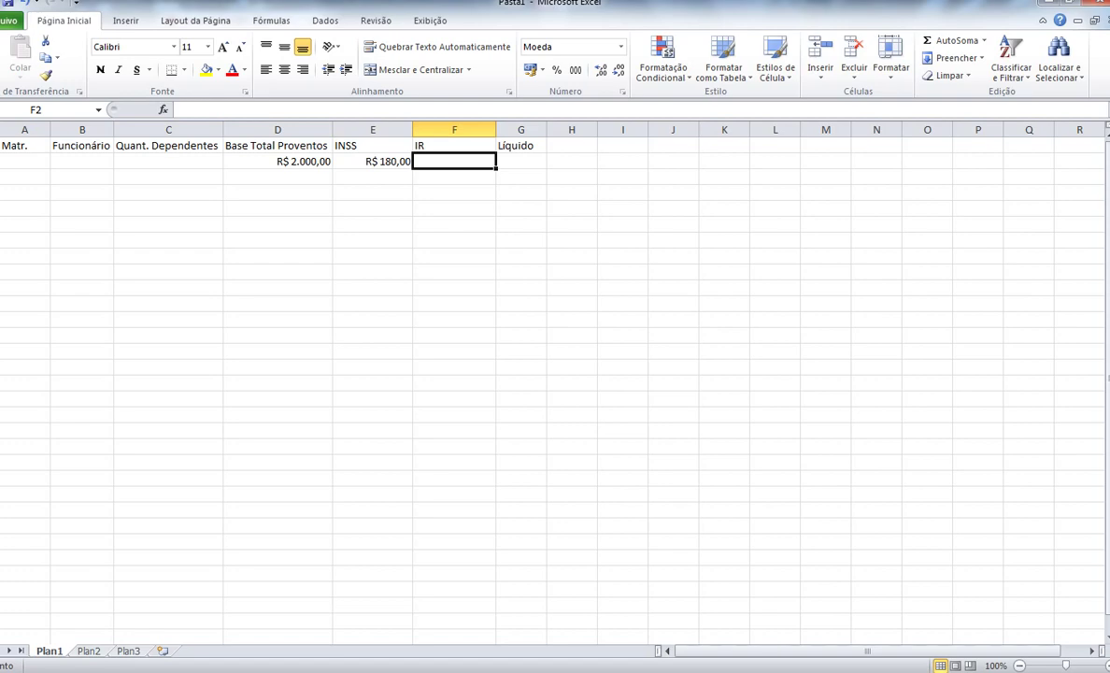
pyautogui.moveTo(541, 672)
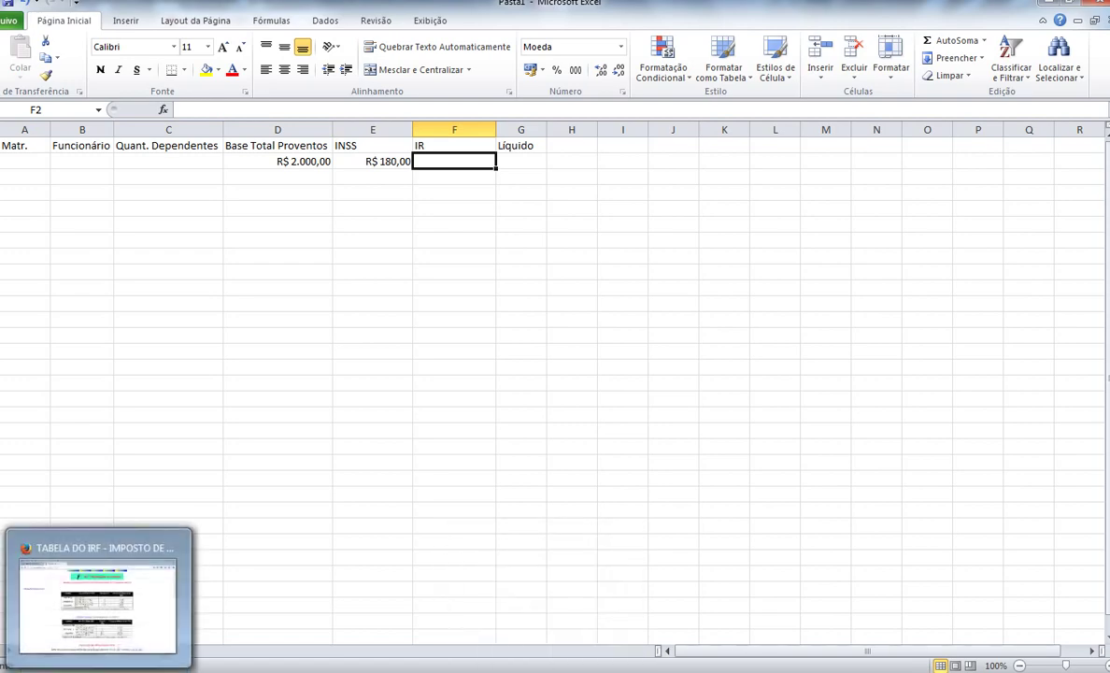
pyautogui.click(96, 672)
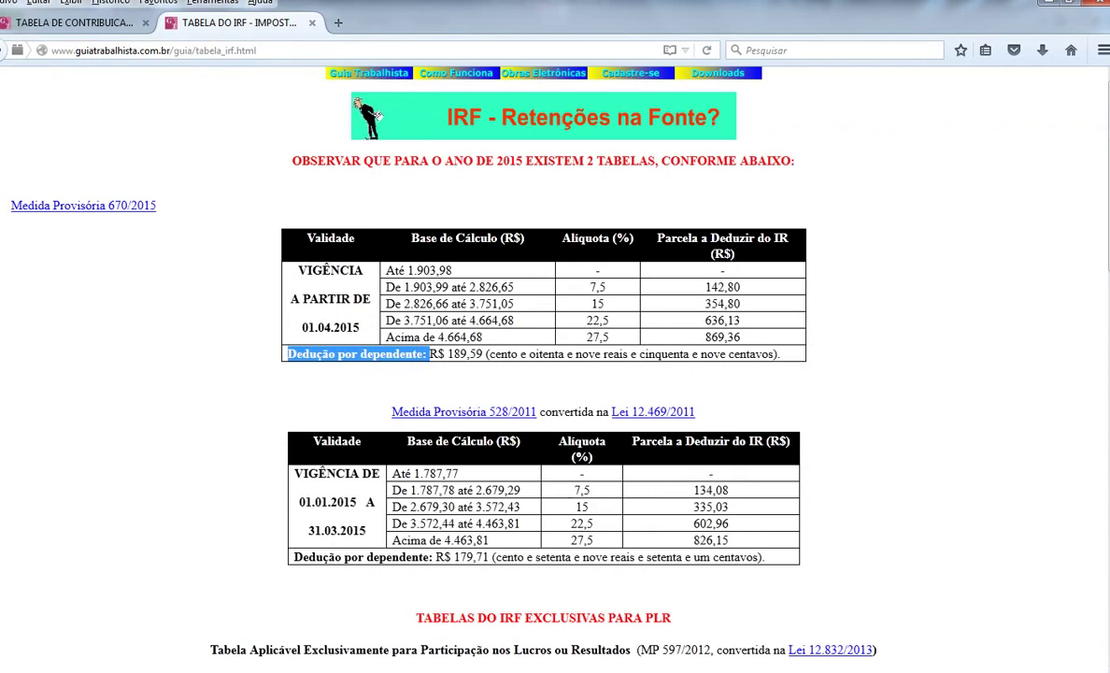
pyautogui.click(541, 672)
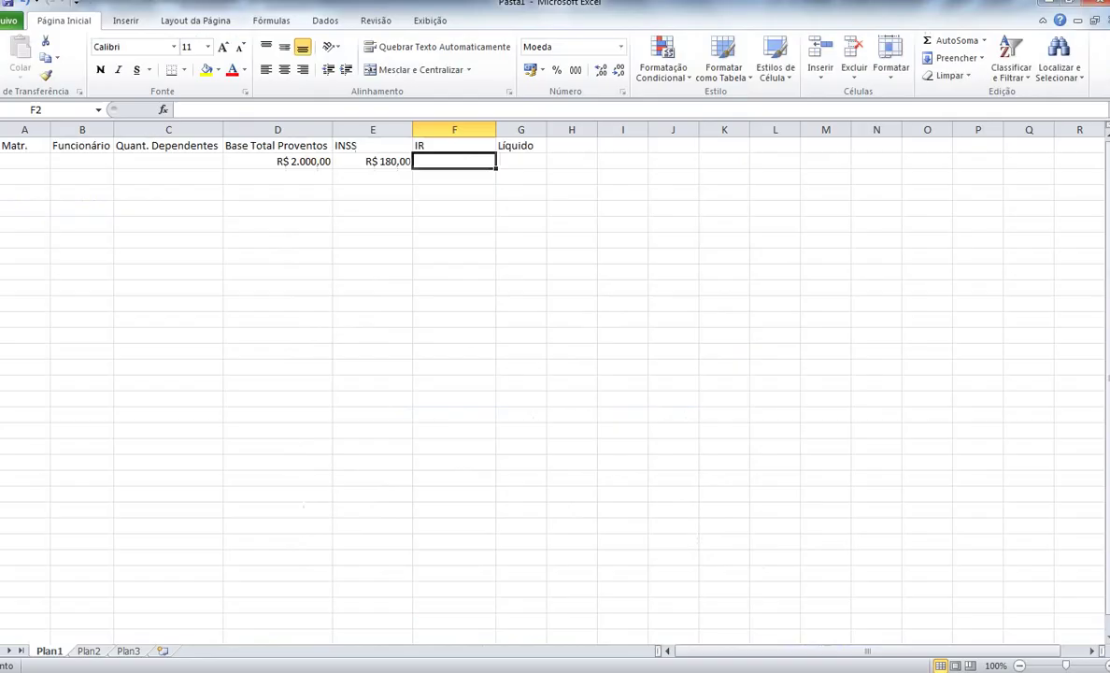
# Step: Start the IR formula in F2 with SE and a nested E function, opening its first condition with D2 minus E2
pyautogui.write('=')
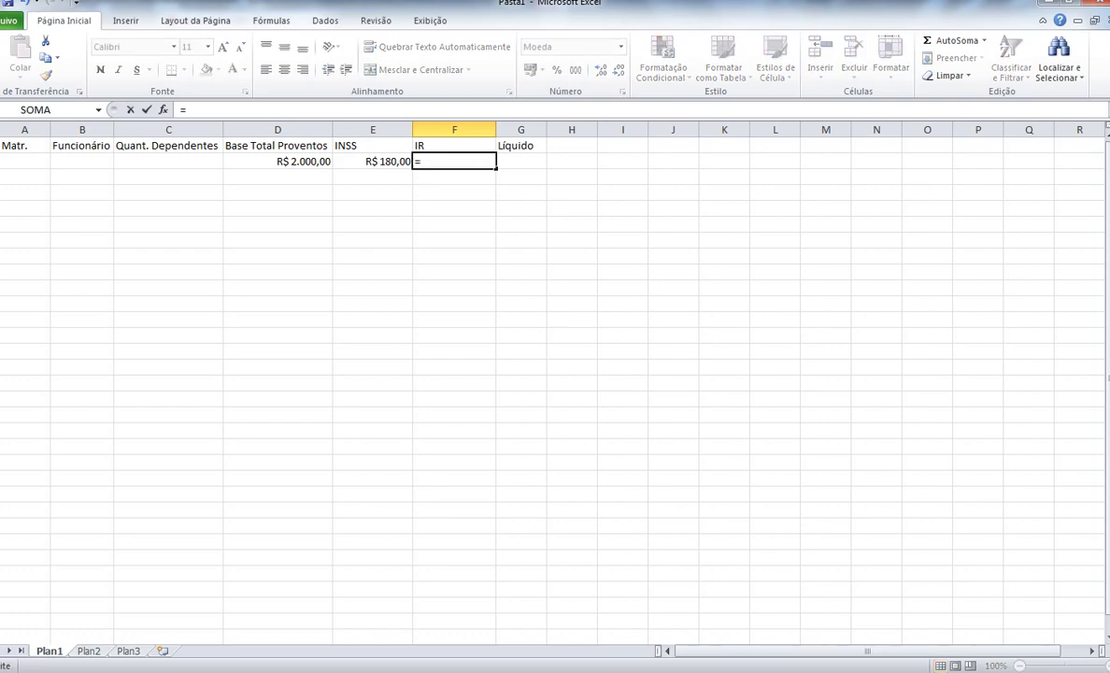
pyautogui.write('SE')
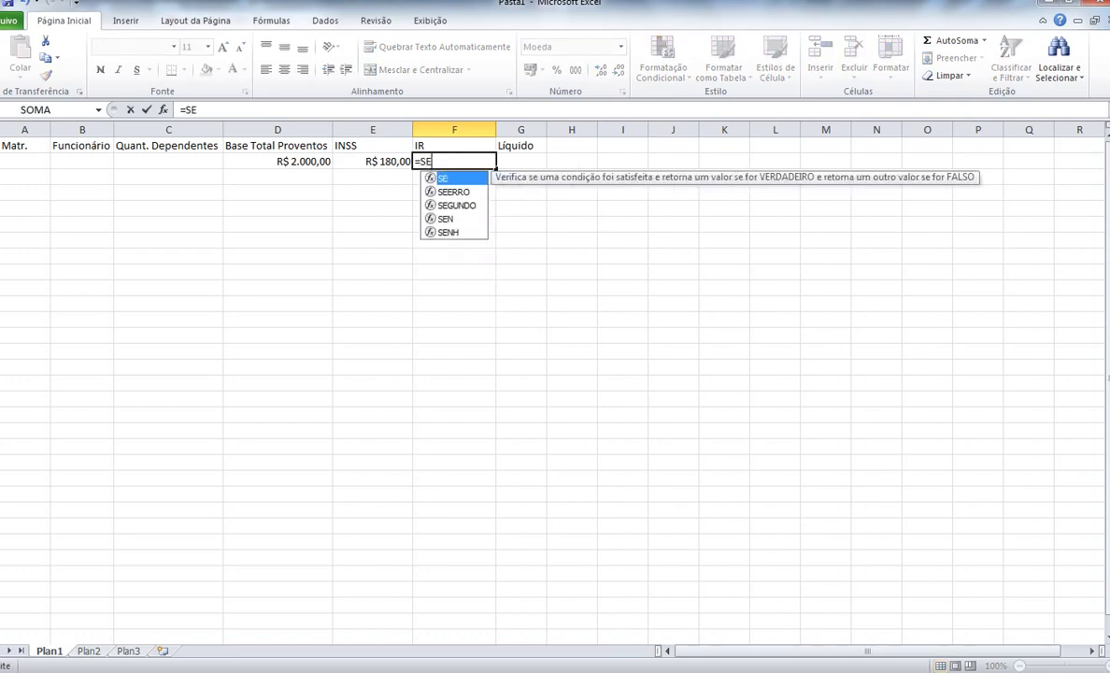
pyautogui.write('(E')
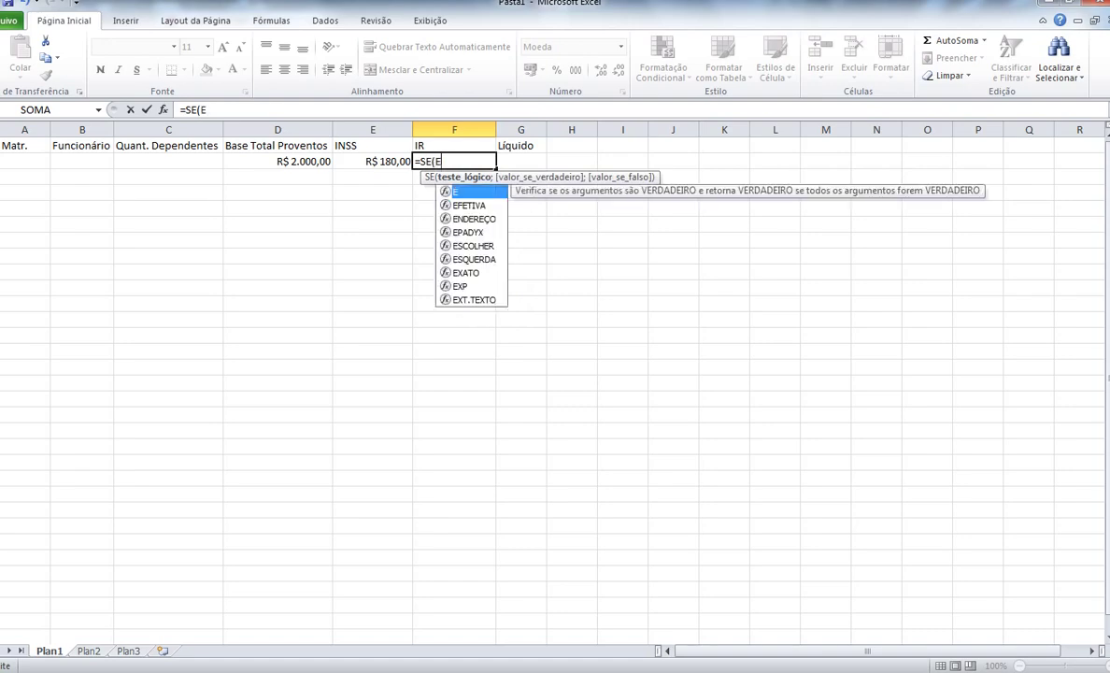
pyautogui.write('(')
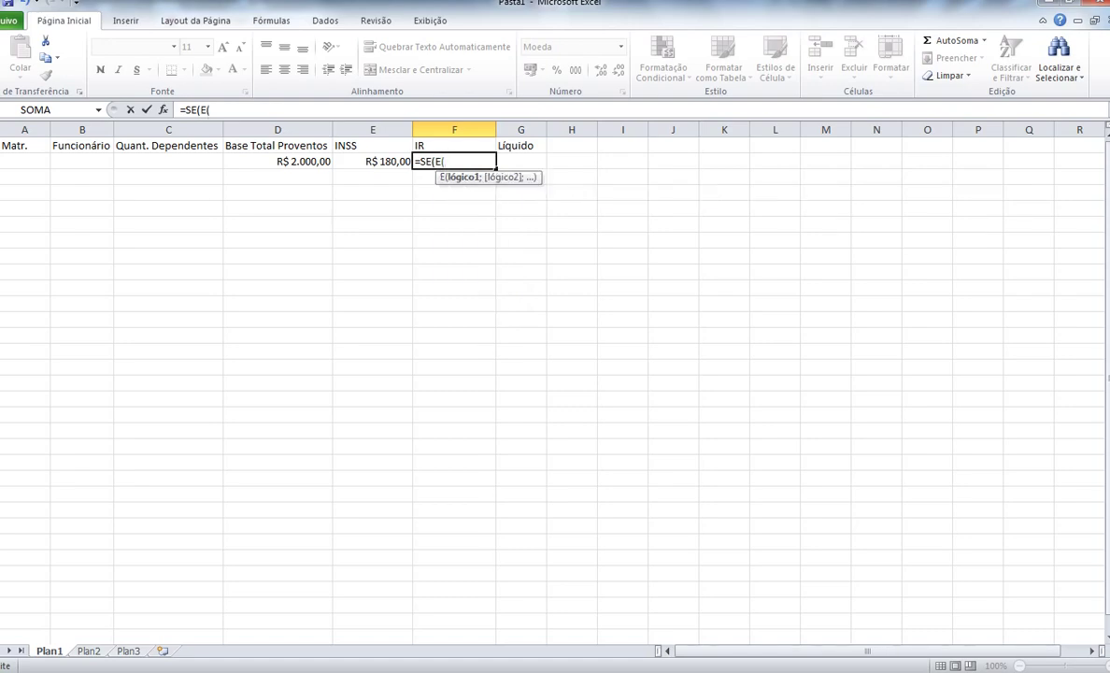
pyautogui.write('(')
pyautogui.press('Left')
pyautogui.press('Left')
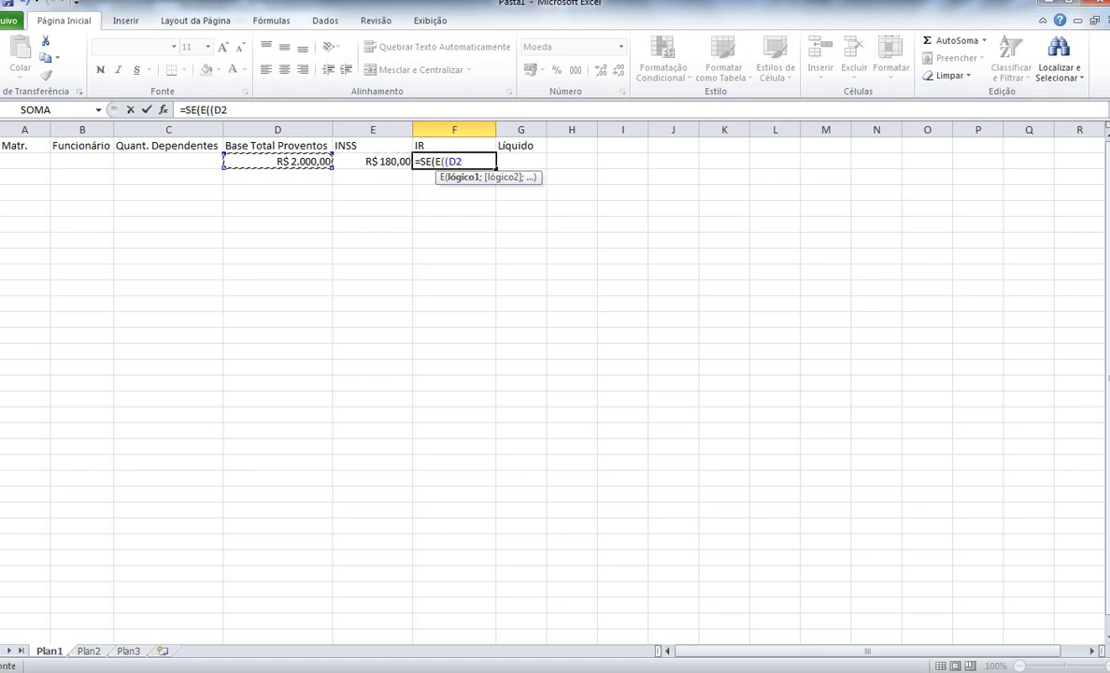
pyautogui.write('-')
pyautogui.press('Left')
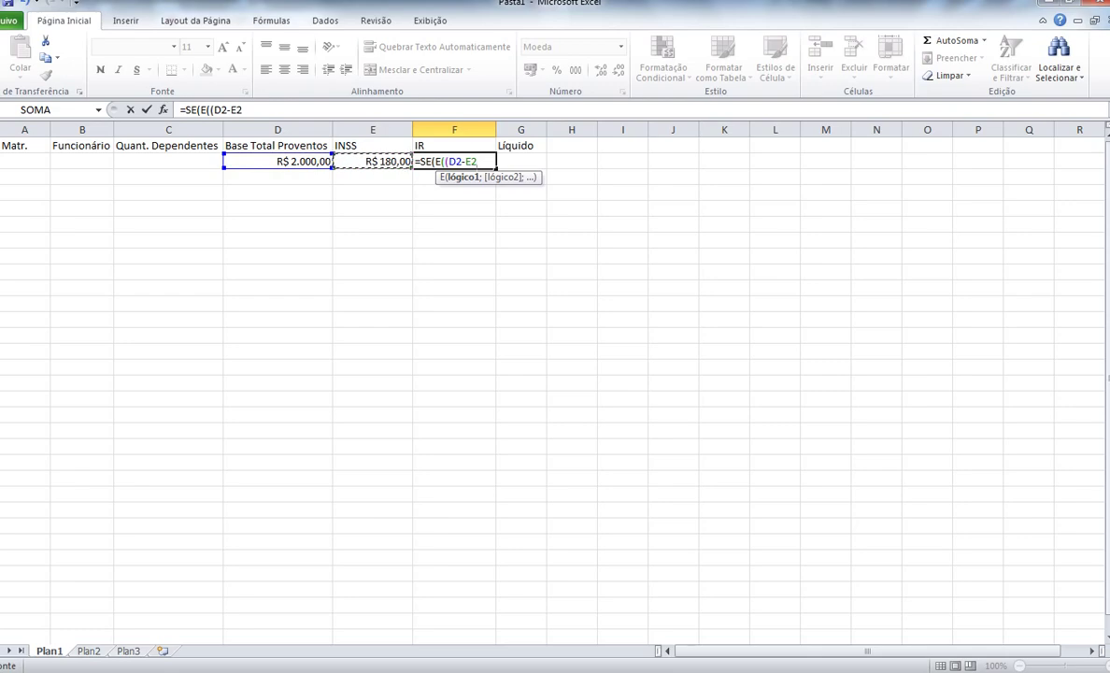
# Step: Close the D2-E2 parenthesis and subtract the dependents deduction C2*189,59, taking the amount from the IRRF table
pyautogui.write(')-')
pyautogui.press('Left')
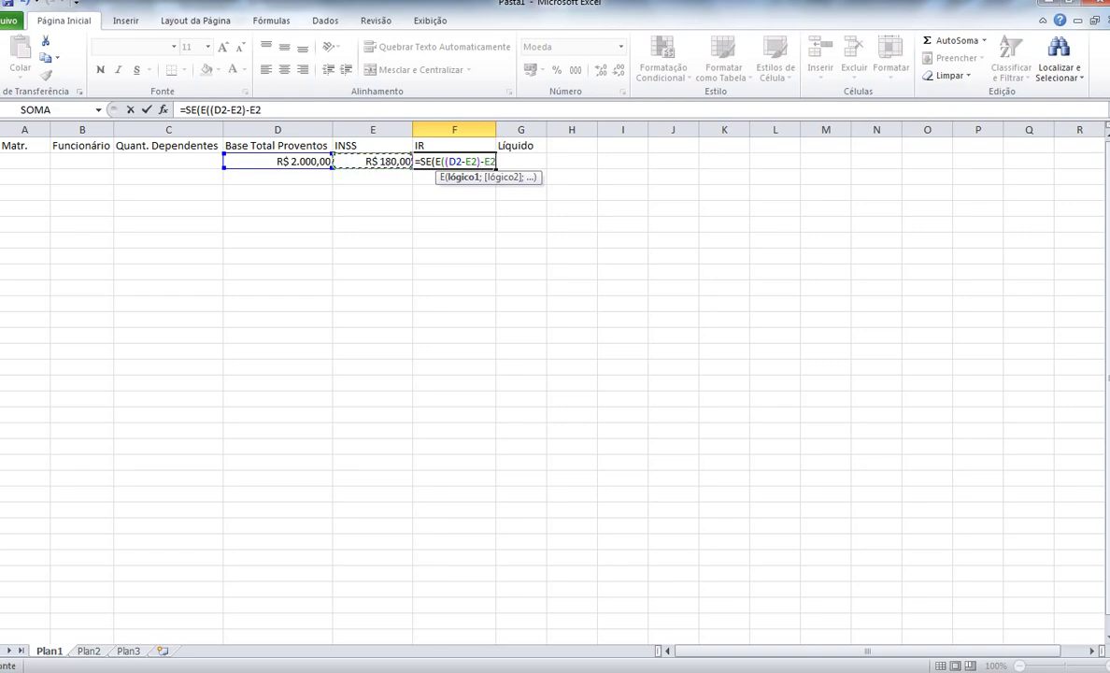
pyautogui.press('Left')
pyautogui.press('Left')
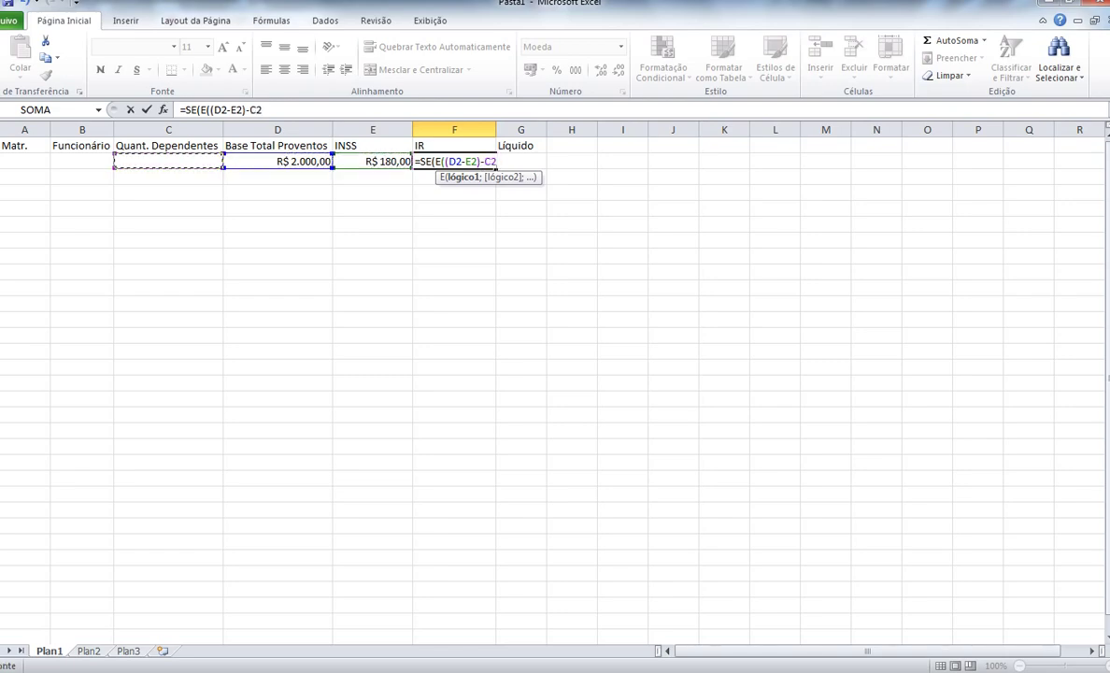
pyautogui.write('*')
pyautogui.hotkey('alt', 'Tab')
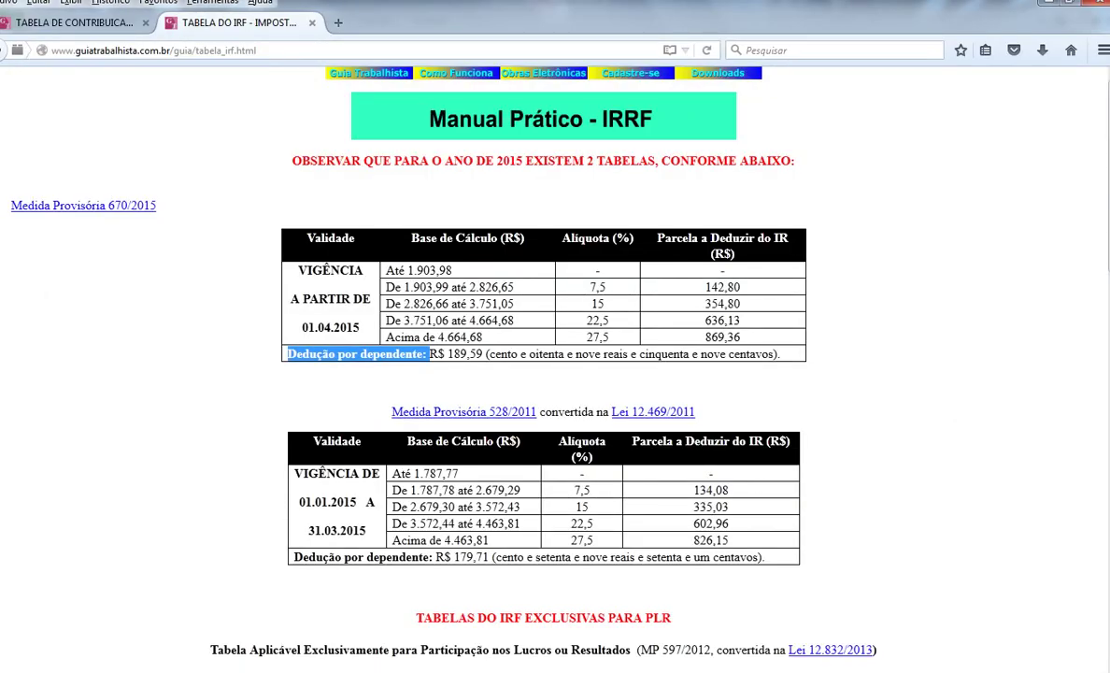
pyautogui.hotkey('alt', 'Tab')
pyautogui.write('189,59')
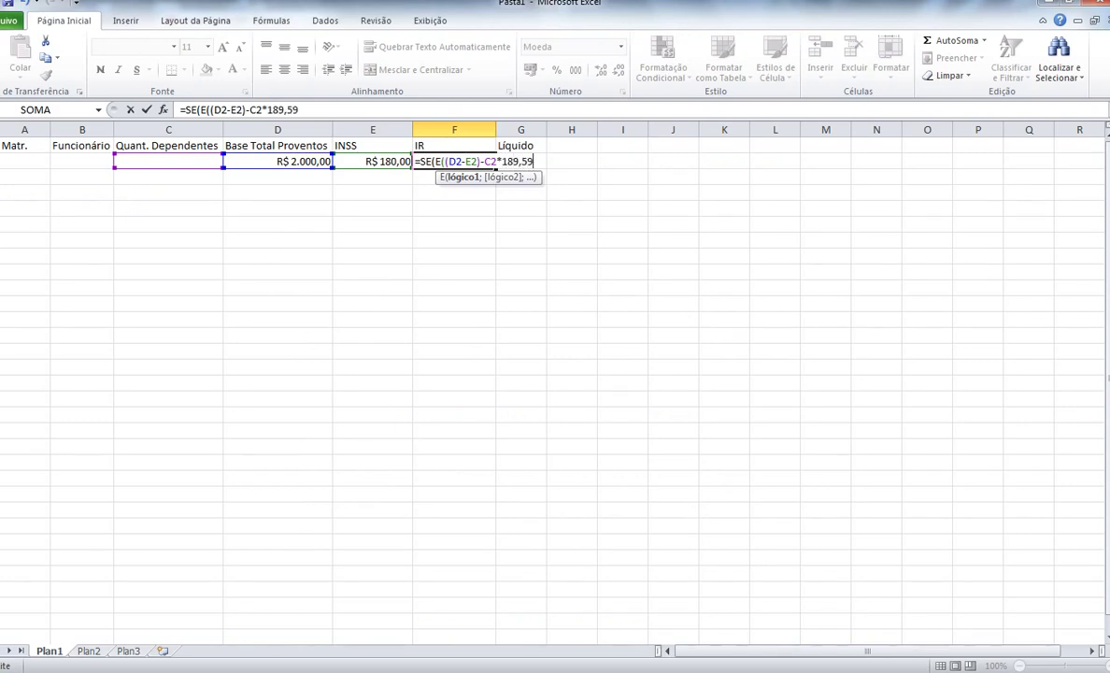
# Step: Copy the expression (D2-E2)-C2*189,59 inside the F2 formula and return to the formula's end
pyautogui.press('Return')
pyautogui.press('Return')
pyautogui.hotkey('shift', 'Left')
pyautogui.hotkey('shift', 'Left')
pyautogui.hotkey('shift', 'Left')
pyautogui.press('Right')
pyautogui.press('Right')
pyautogui.press('Right')
pyautogui.hotkey('shift', 'Left')
pyautogui.hotkey('shift', 'Left')
pyautogui.hotkey('shift', 'Left')
pyautogui.hotkey('shift', 'Left')
pyautogui.hotkey('shift', 'Left')
pyautogui.hotkey('shift', 'Left')
pyautogui.hotkey('shift', 'Left')
pyautogui.hotkey('shift', 'Left')
pyautogui.hotkey('shift', 'Left')
pyautogui.hotkey('shift', 'Left')
pyautogui.hotkey('shift', 'Left')
pyautogui.hotkey('shift', 'Left')
pyautogui.hotkey('shift', 'Left')
pyautogui.hotkey('shift', 'Left')
pyautogui.hotkey('shift', 'Left')
pyautogui.hotkey('shift', 'Left')
pyautogui.hotkey('shift', 'Left')
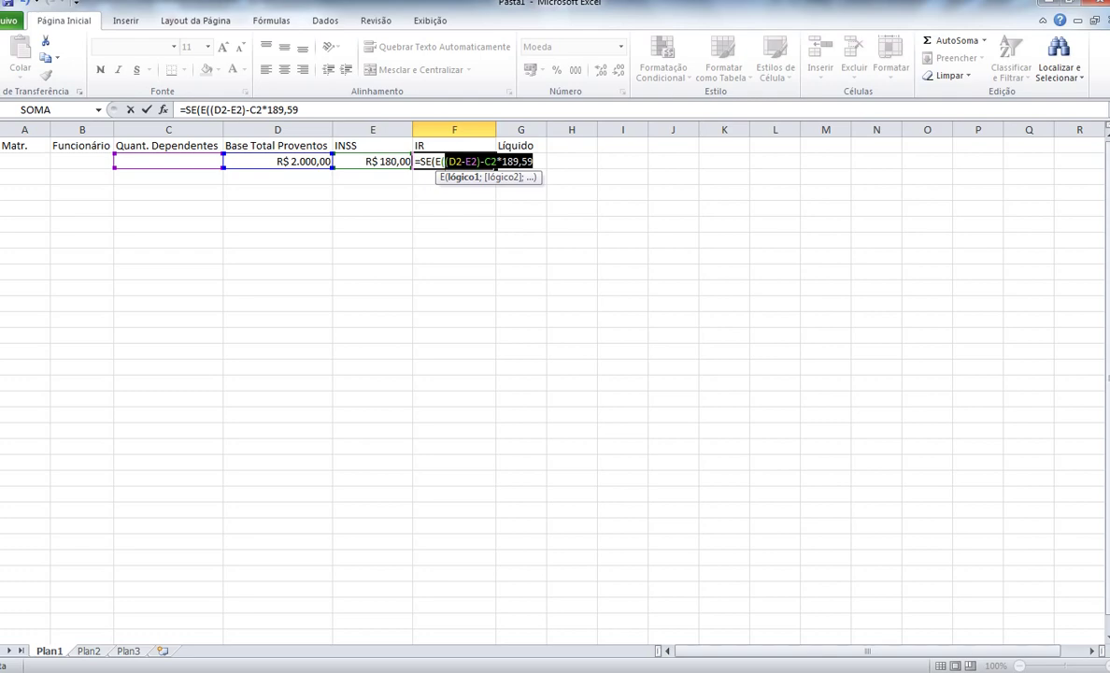
pyautogui.hotkey('ctrl', 'c')
pyautogui.press('End')
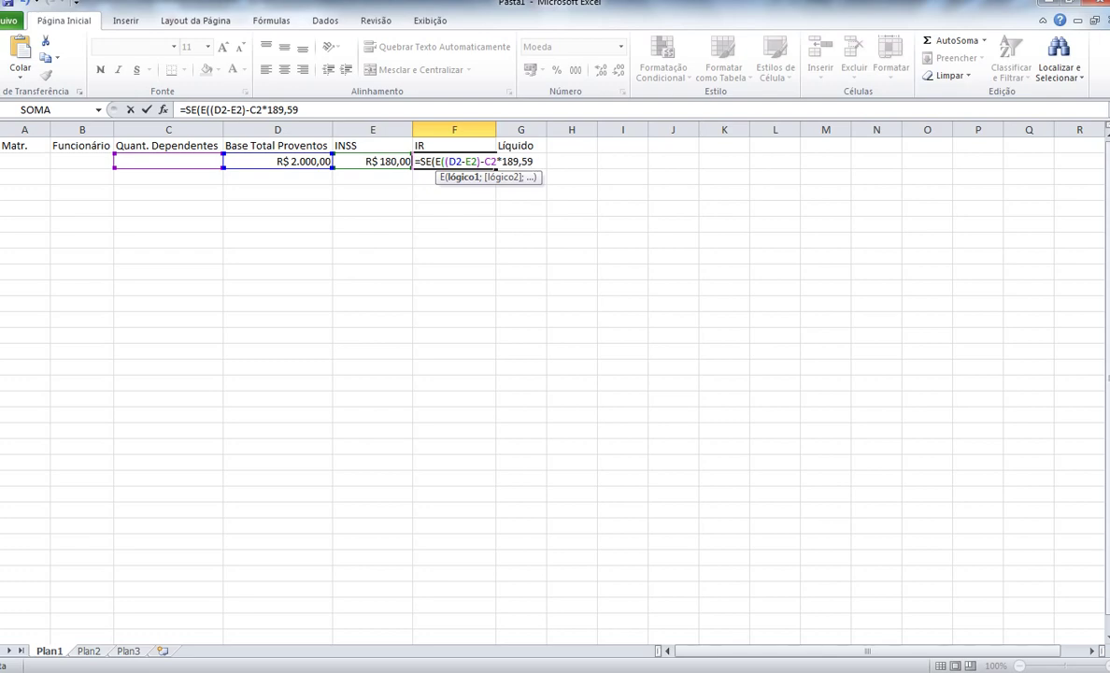
# Step: Complete the first E condition with >1903,98 from the IRRF table's exempt limit and add the semicolon separator
pyautogui.write('>')
pyautogui.hotkey('alt', 'Tab')
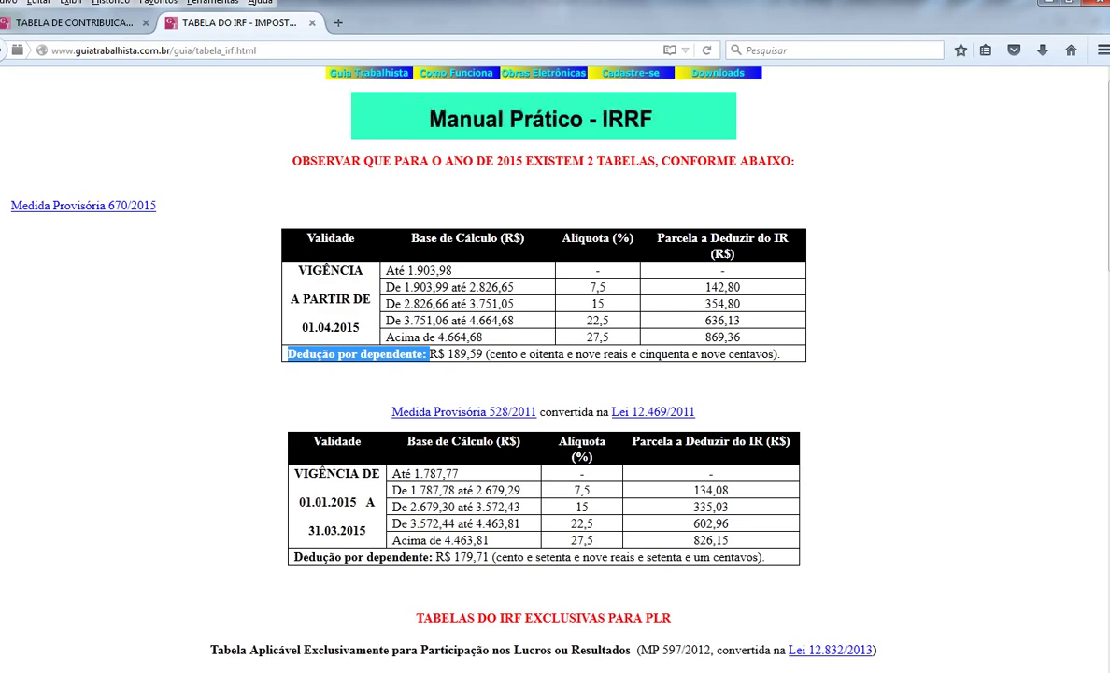
pyautogui.hotkey('alt', 'Tab')
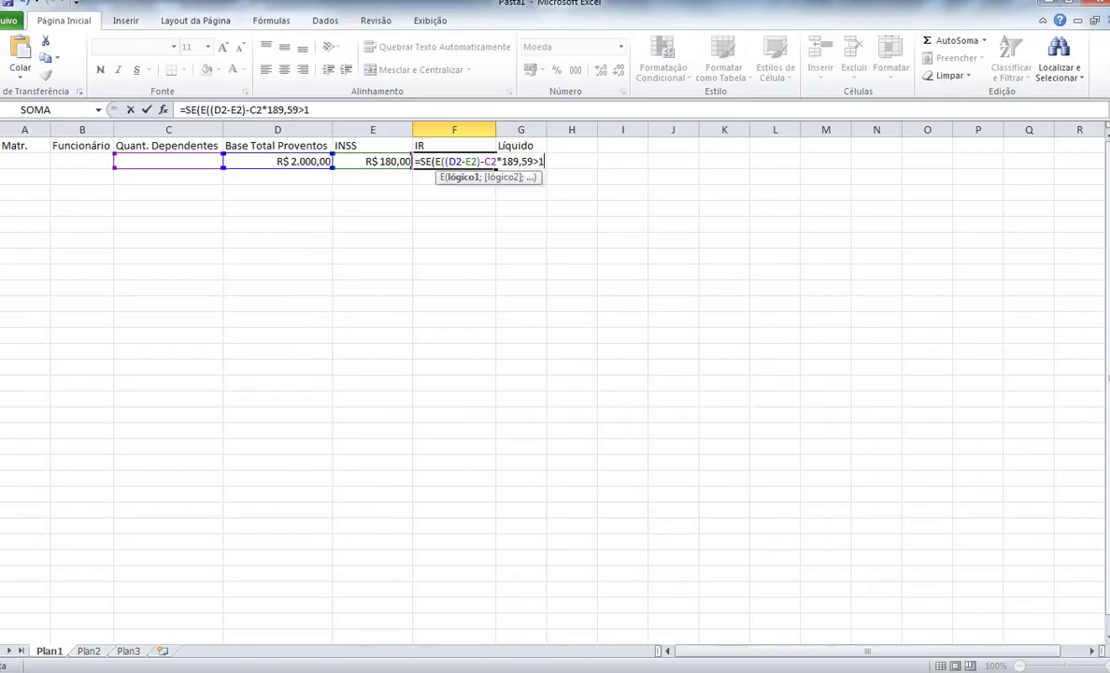
pyautogui.hotkey('alt', 'Tab')
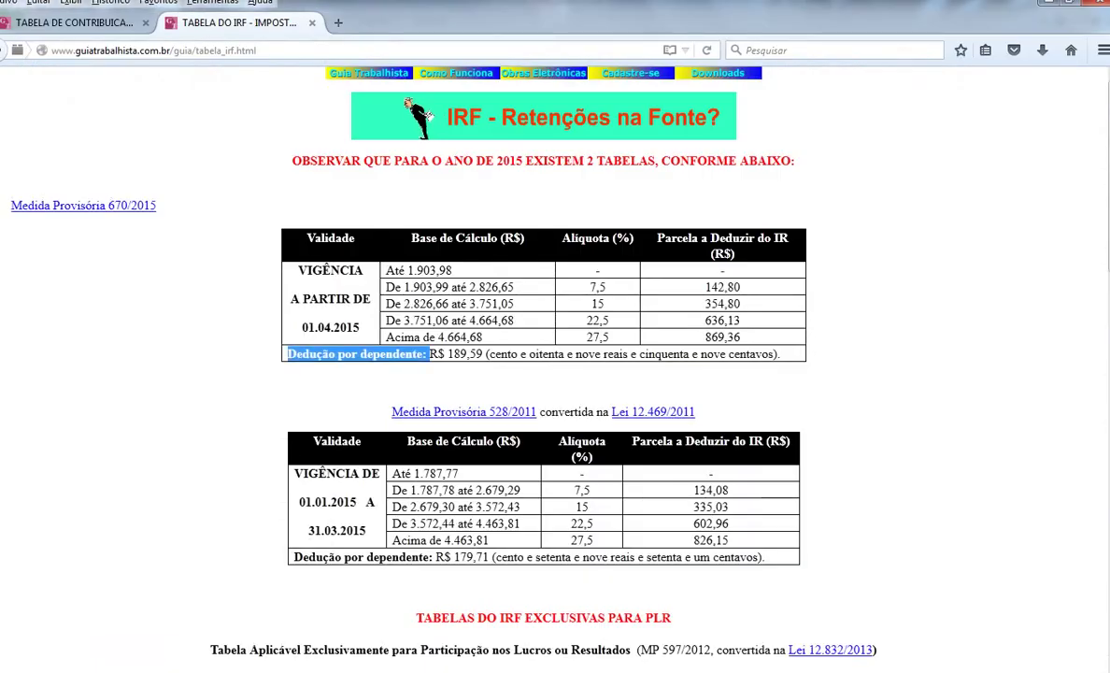
pyautogui.hotkey('alt', 'Tab')
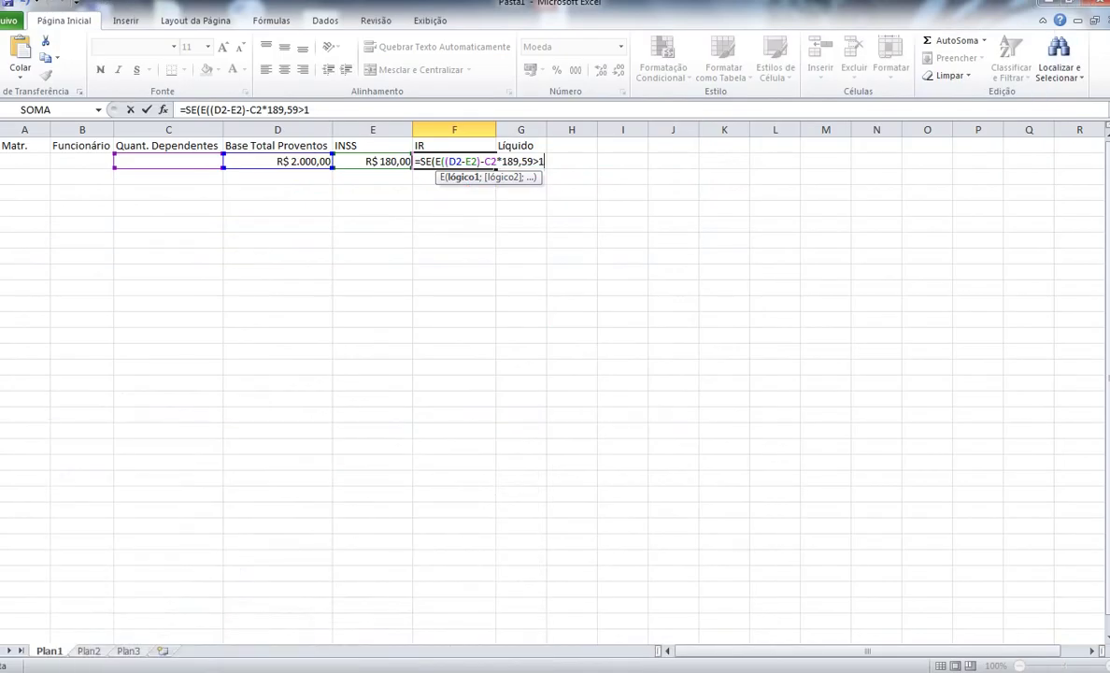
pyautogui.hotkey('alt', 'Tab')
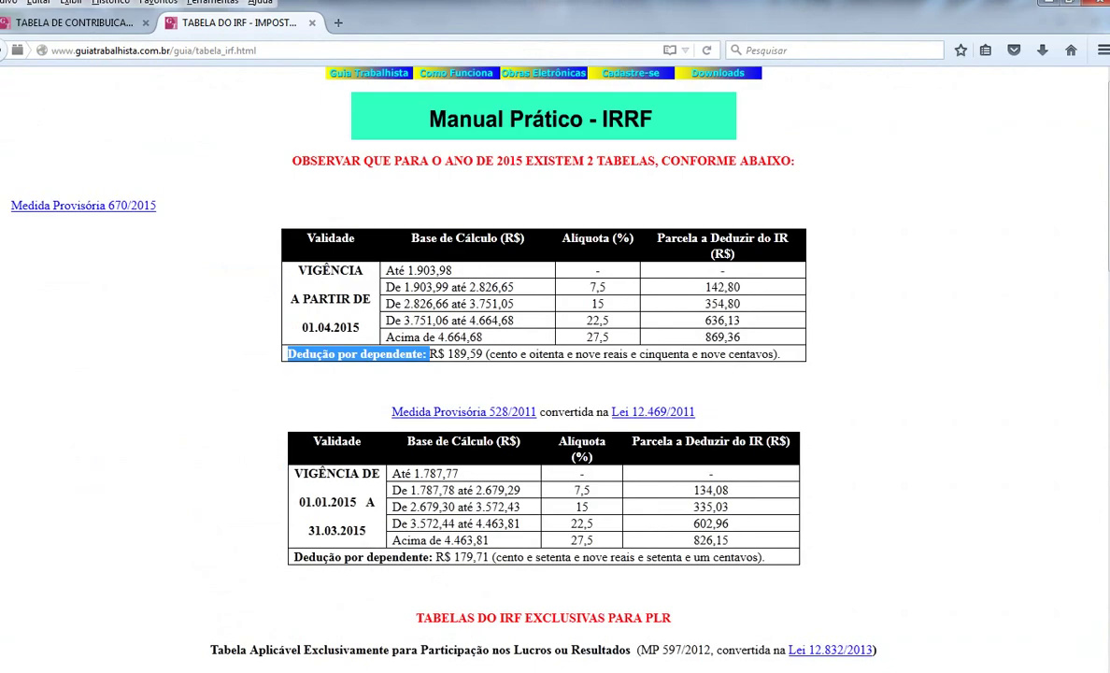
pyautogui.hotkey('alt', 'Tab')
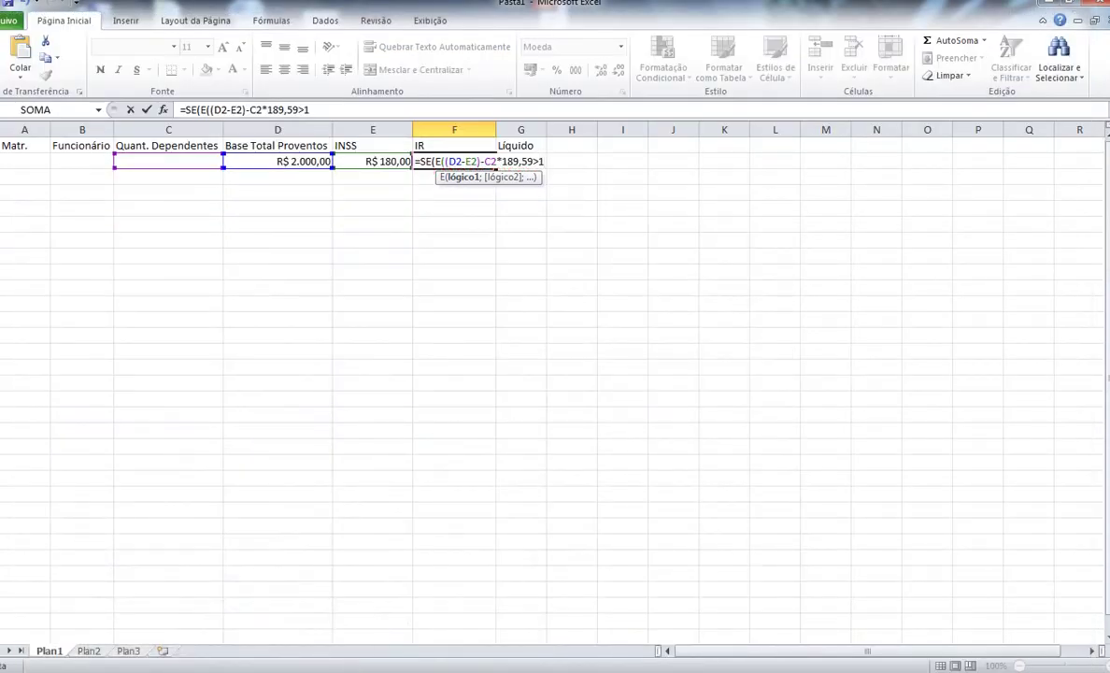
pyautogui.write('903,98;')
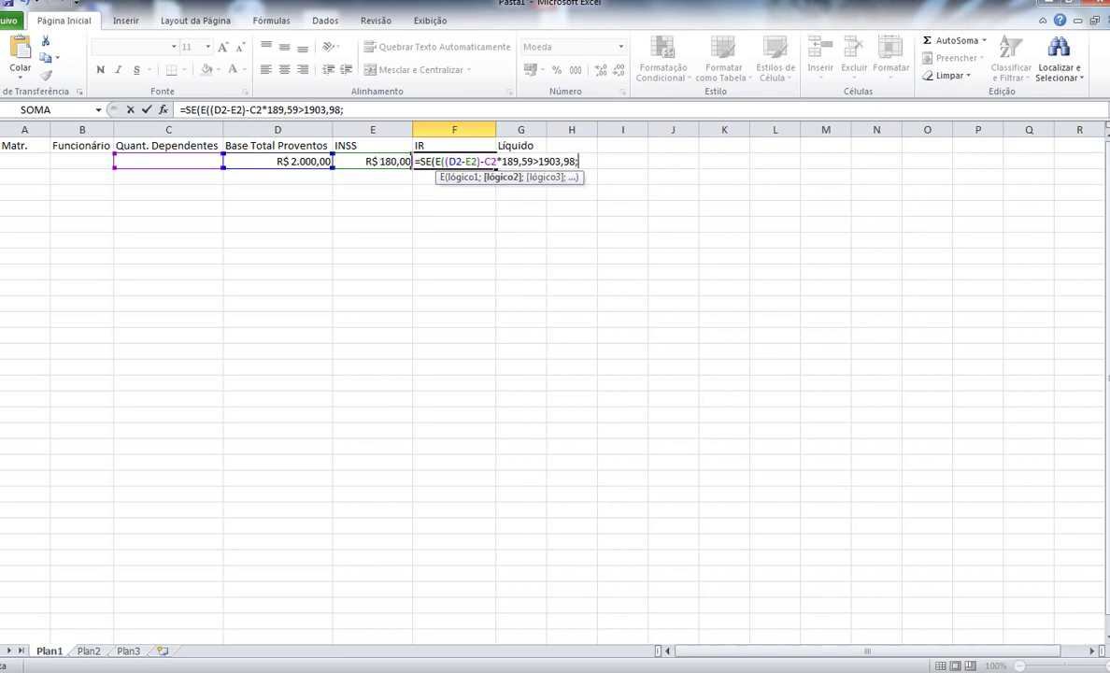
# Step: Add the second E condition (D2-E2)-C2*189,59<2826,66 to the F2 formula using the IRRF table's 7,5% bracket, then close E with a semicolon after it
pyautogui.hotkey('ctrl', 'v')
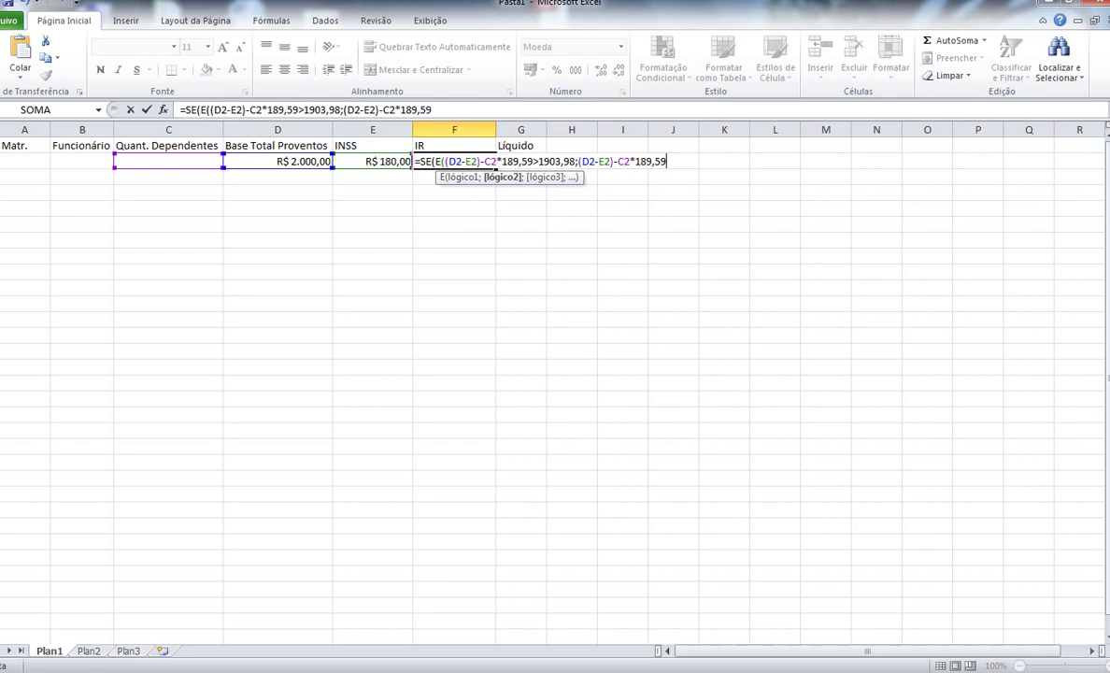
pyautogui.write('<')
pyautogui.hotkey('alt', 'Tab')
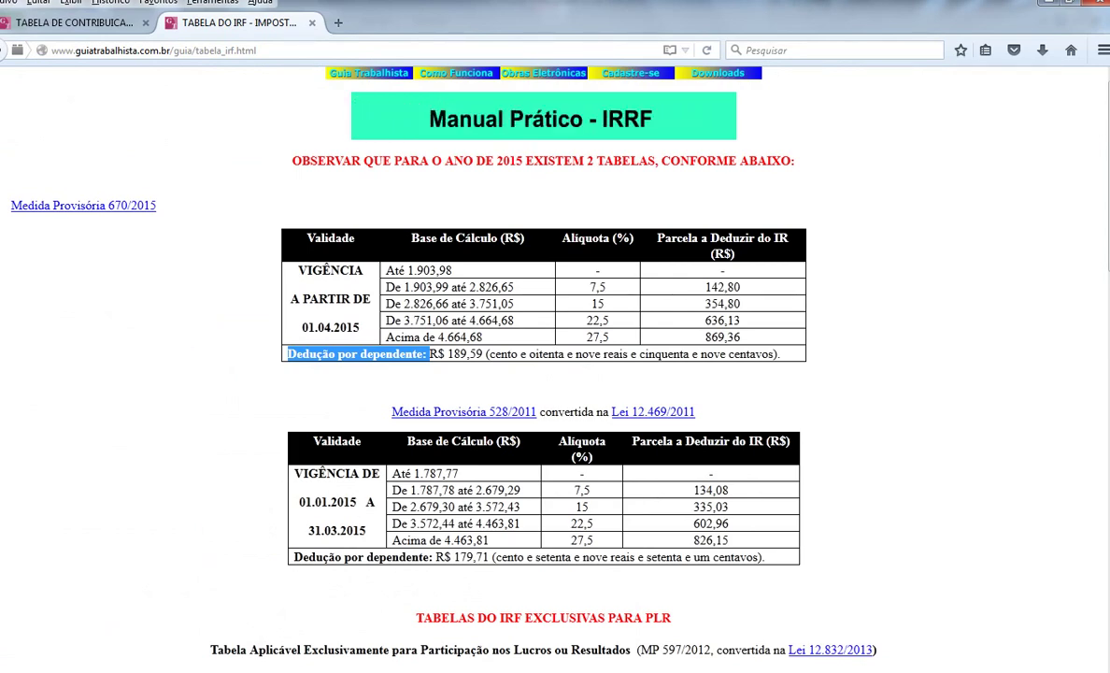
pyautogui.click(595, 672)
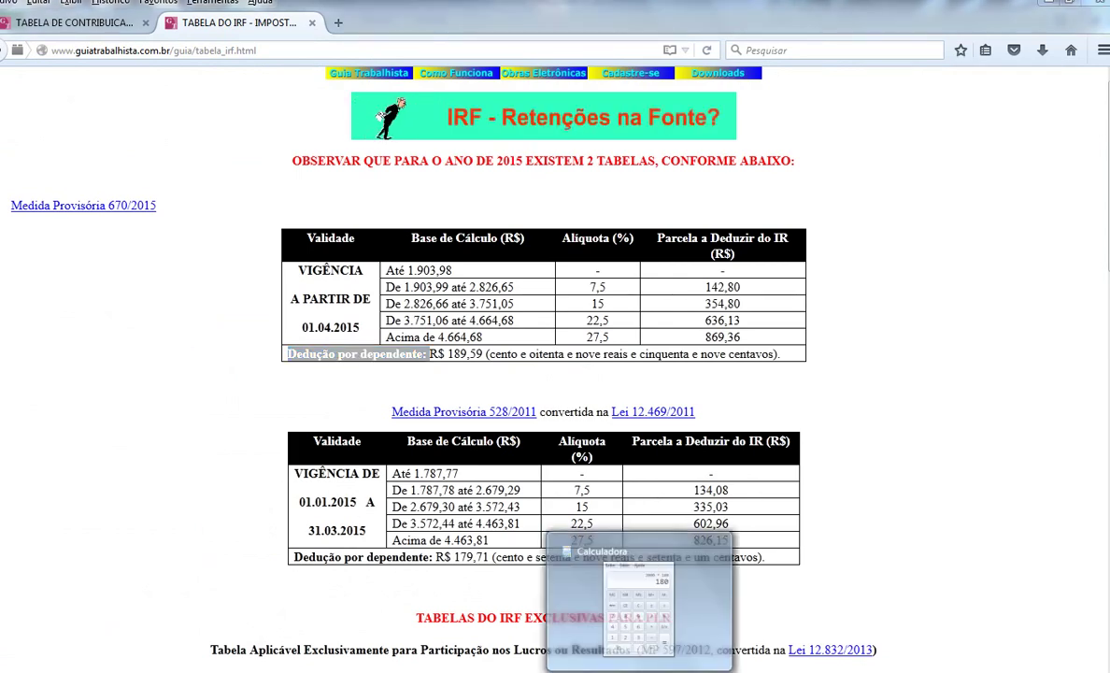
pyautogui.click(595, 672)
pyautogui.hotkey('alt', 'Tab')
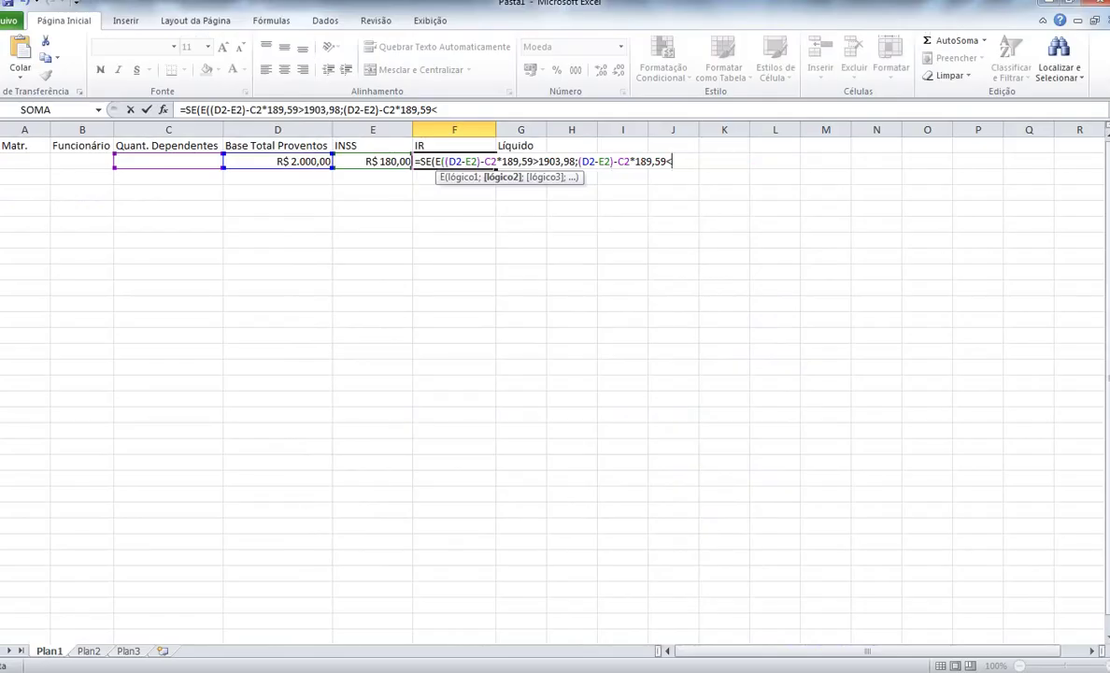
pyautogui.write('280')
pyautogui.hotkey('alt', 'Tab')
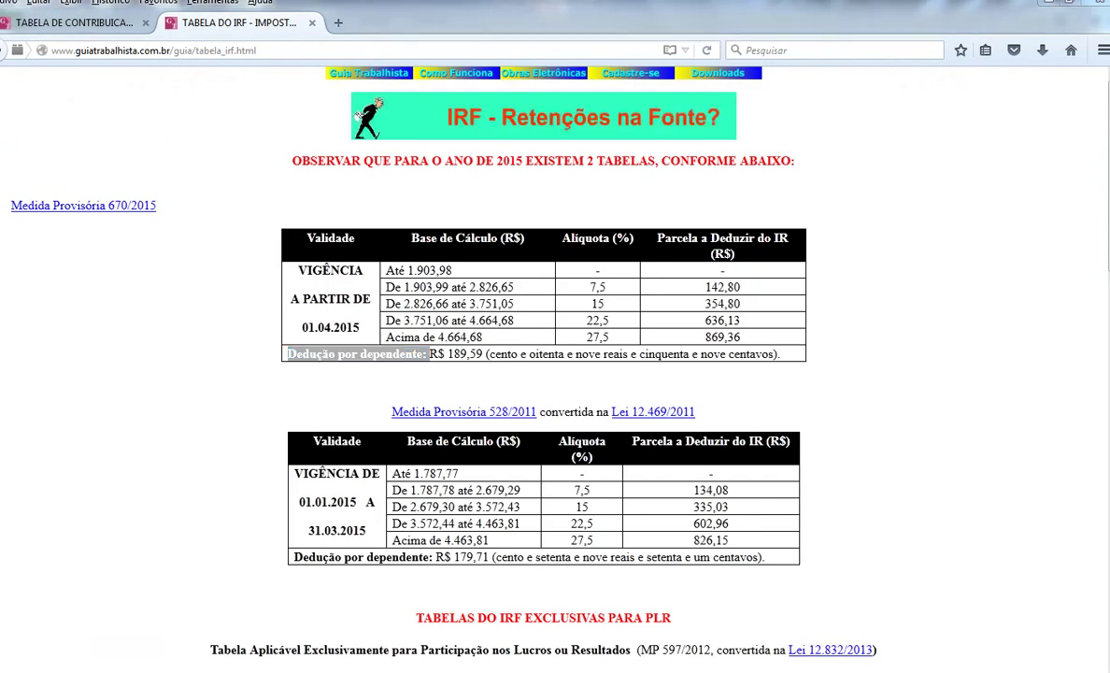
pyautogui.hotkey('alt', 'Tab')
pyautogui.press('BackSpace')
pyautogui.write('26,66')
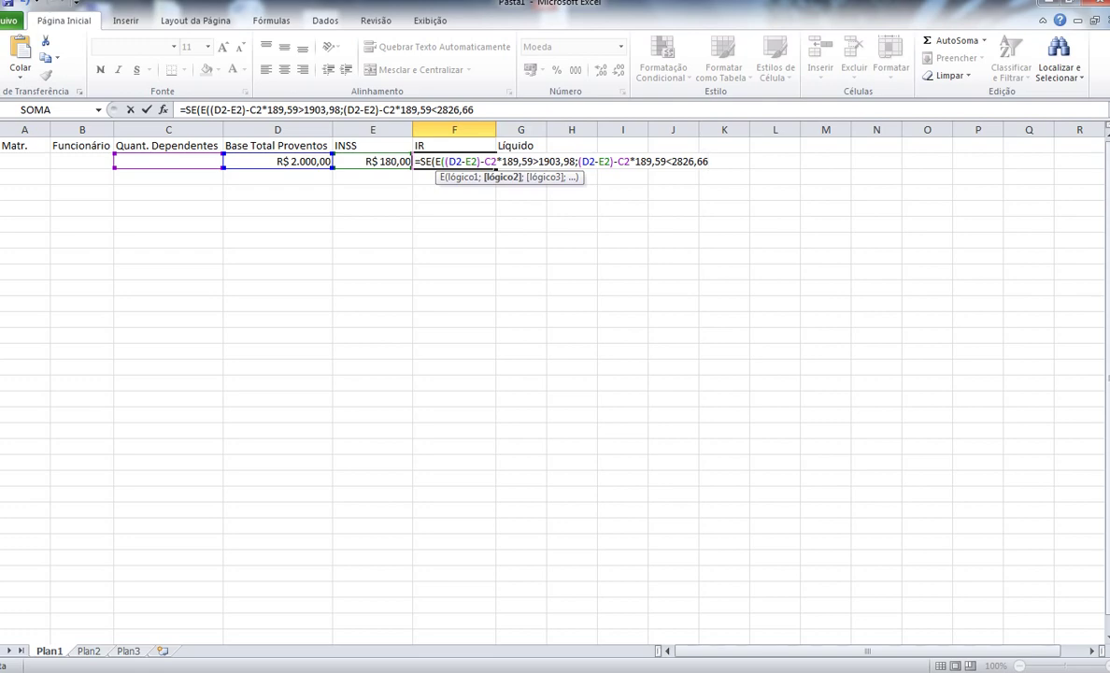
pyautogui.write(')')
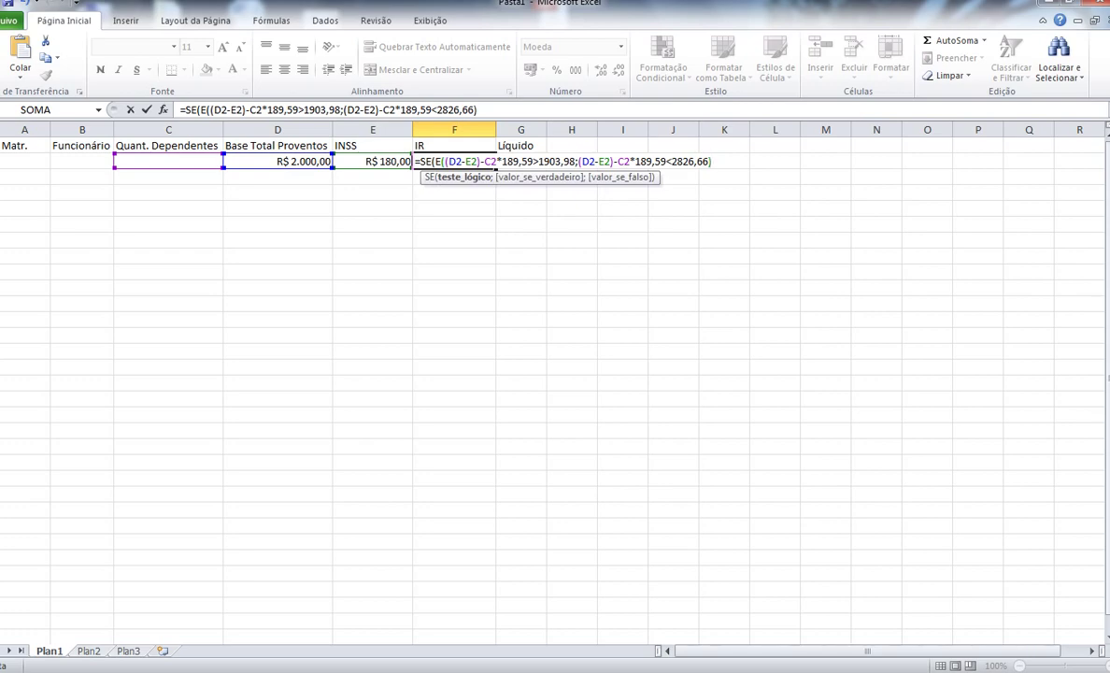
pyautogui.write(';')
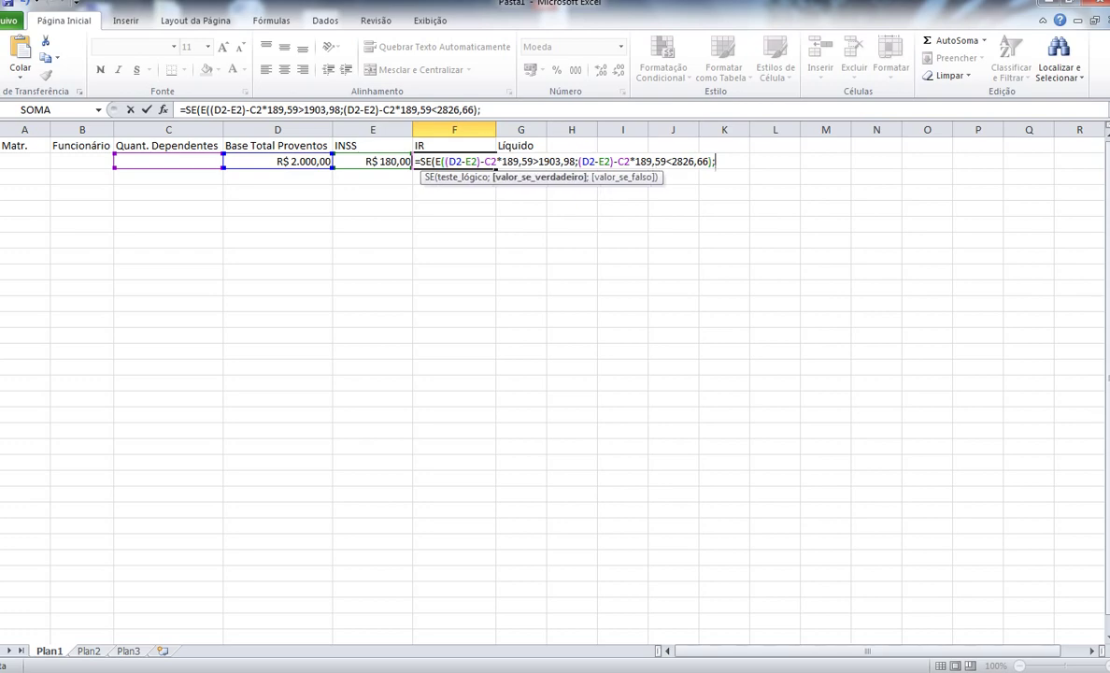
# Step: Paste the copied base expression as the true value, wrap it in parentheses and multiply it by 7,5%, giving ((D2-E2)-C2*189,59)*7,5%
pyautogui.hotkey('ctrl', 'v')
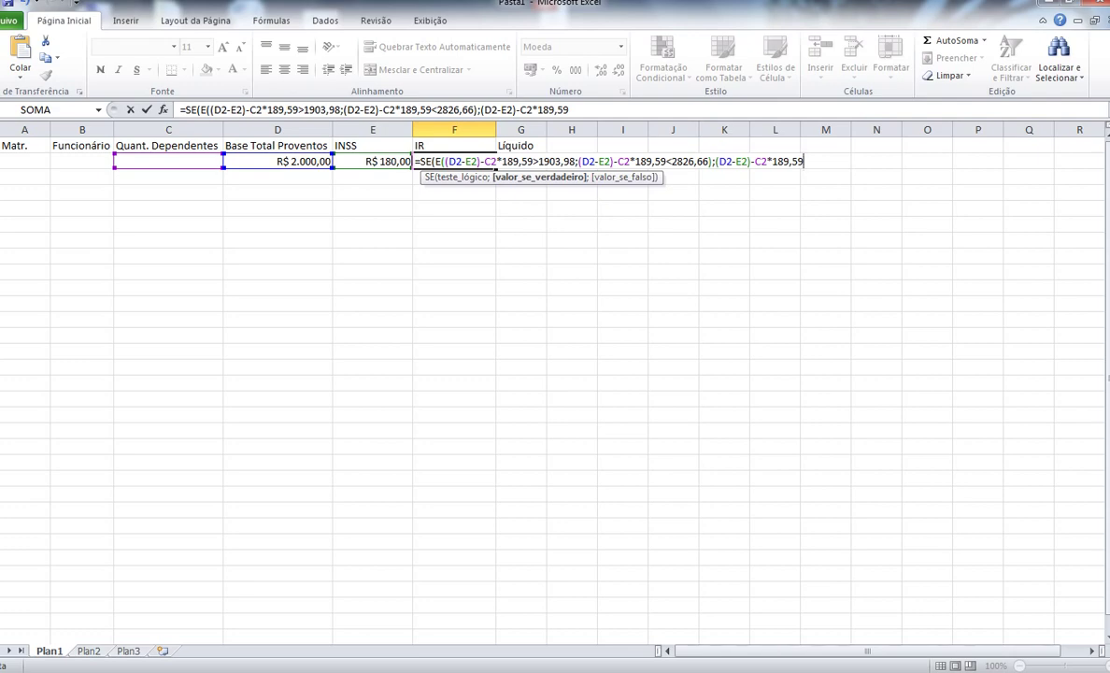
pyautogui.press('Left')
pyautogui.press('Left')
pyautogui.press('Left')
pyautogui.press('Left')
pyautogui.press('Left')
pyautogui.press('Left')
pyautogui.press('Left')
pyautogui.press('Left')
pyautogui.press('Left')
pyautogui.press('Left')
pyautogui.press('Left')
pyautogui.press('Left')
pyautogui.press('Left')
pyautogui.press('Left')
pyautogui.press('Left')
pyautogui.press('Left')
pyautogui.press('Left')
pyautogui.write('(')
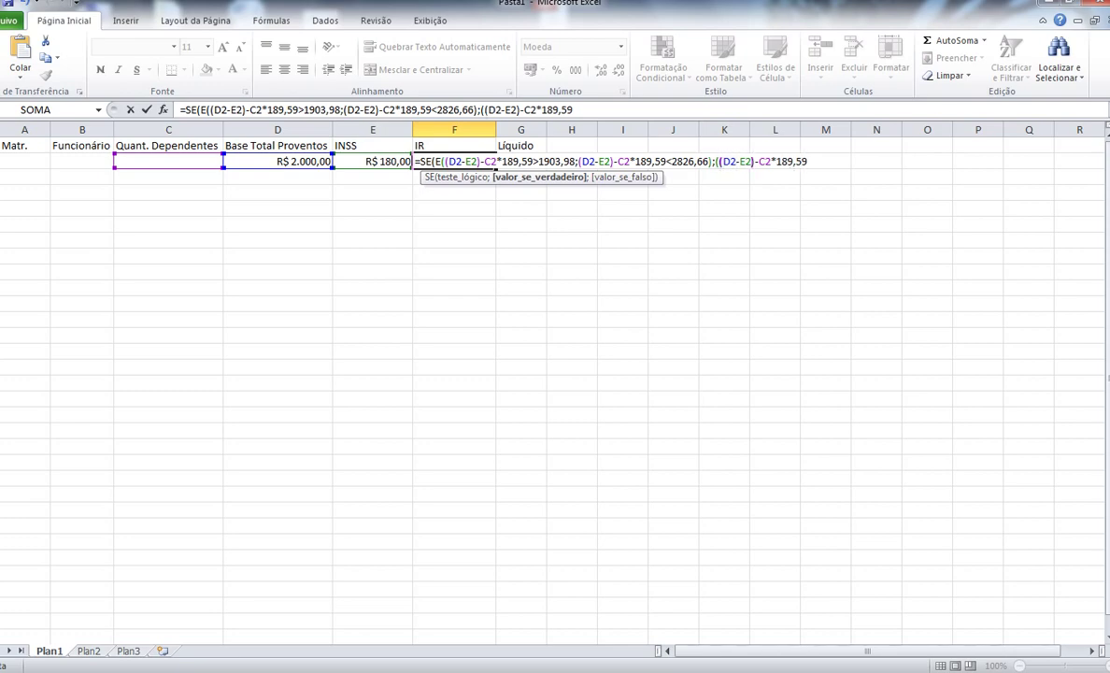
pyautogui.press('Right')
pyautogui.press('Right')
pyautogui.press('Right')
pyautogui.press('Right')
pyautogui.press('Right')
pyautogui.press('Right')
pyautogui.press('Right')
pyautogui.press('Right')
pyautogui.press('Right')
pyautogui.press('Right')
pyautogui.press('Right')
pyautogui.press('Right')
pyautogui.press('Right')
pyautogui.press('Right')
pyautogui.press('Right')
pyautogui.press('Right')
pyautogui.press('Right')
pyautogui.write(')*7,5%')
# Step: Check the 7,5% bracket in the IRRF table and subtract its deductible amount of 142,80, followed by a semicolon
pyautogui.hotkey('alt', 'Tab')
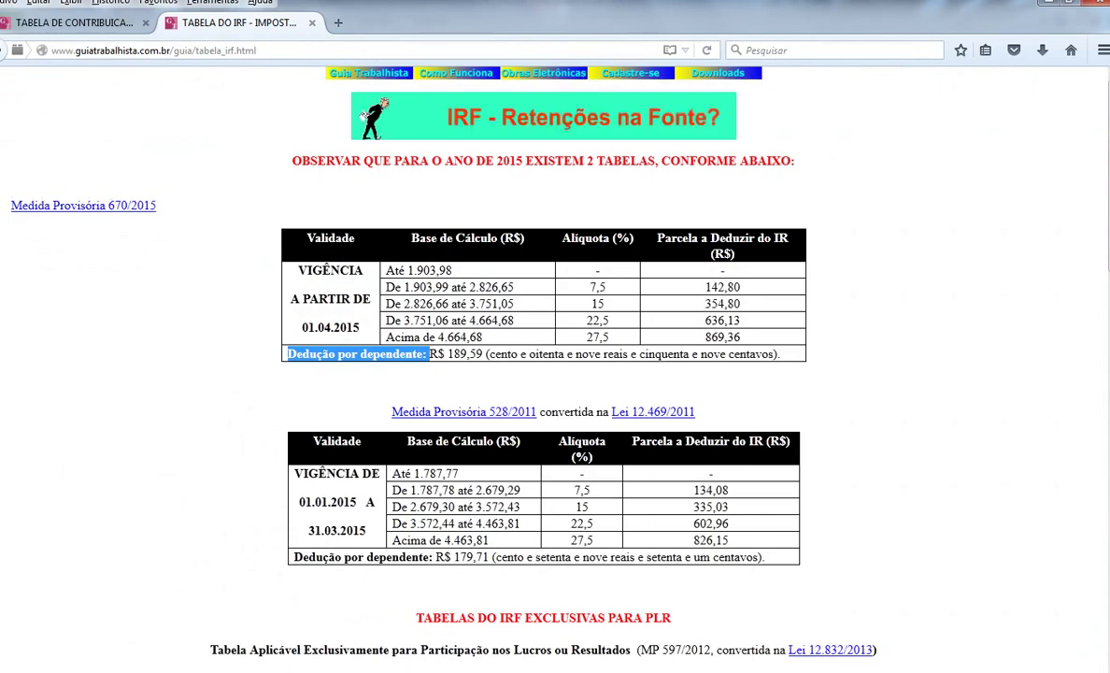
pyautogui.hotkey('alt', 'Tab')
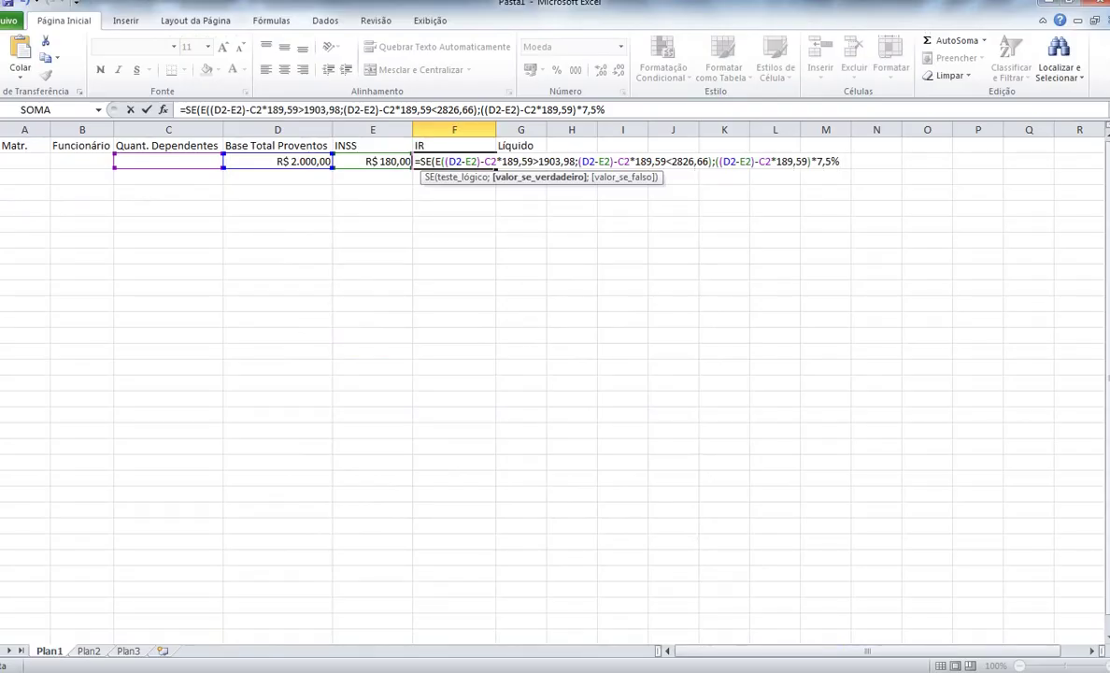
pyautogui.write('-')
pyautogui.hotkey('alt', 'Tab')
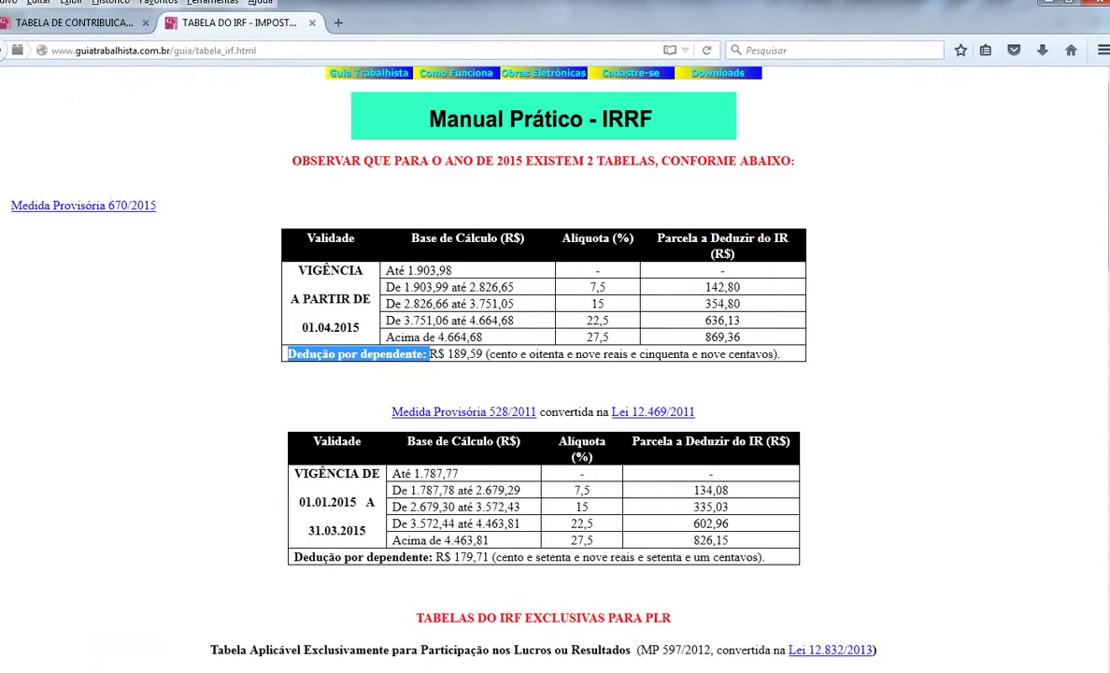
pyautogui.hotkey('alt', 'Tab')
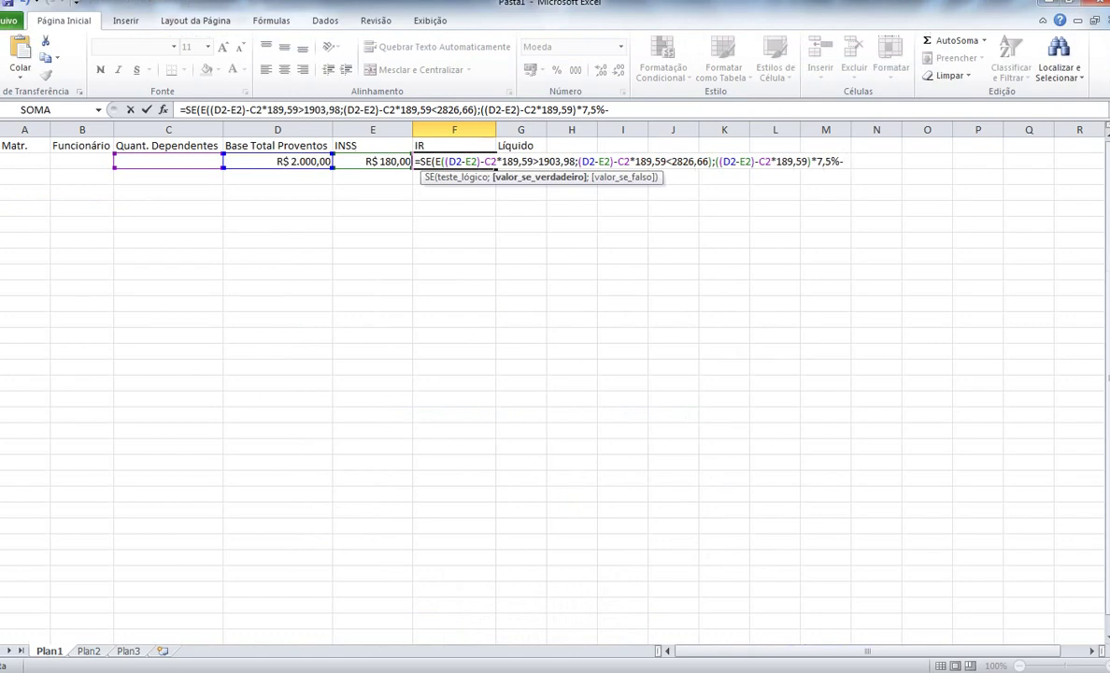
pyautogui.write('142,80;')
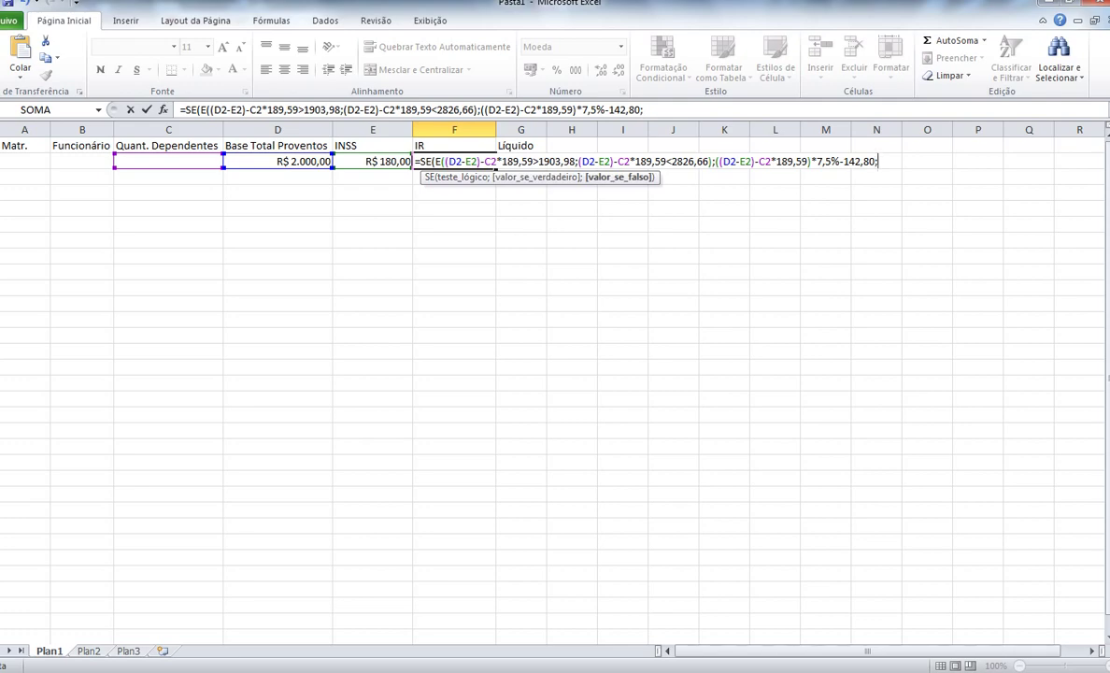
# Step: Nest a second SE(E( with the first condition (D2-E2)-C2*189,59>2826,62 and begin its second condition with the same base expression
pyautogui.write('SE')
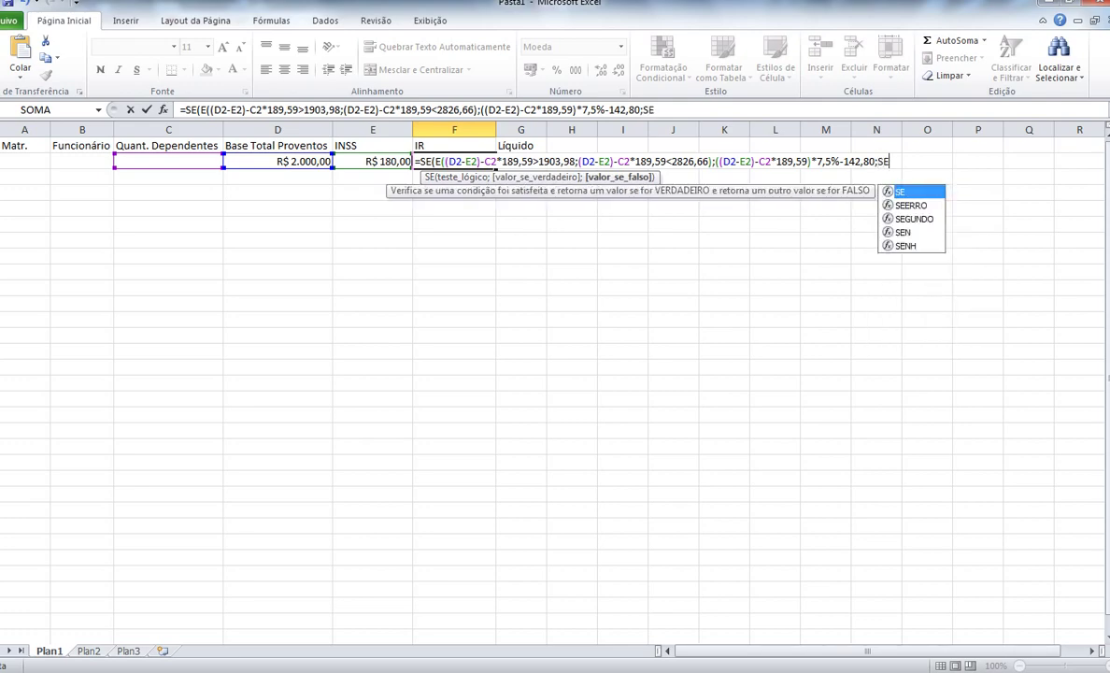
pyautogui.write('(E')
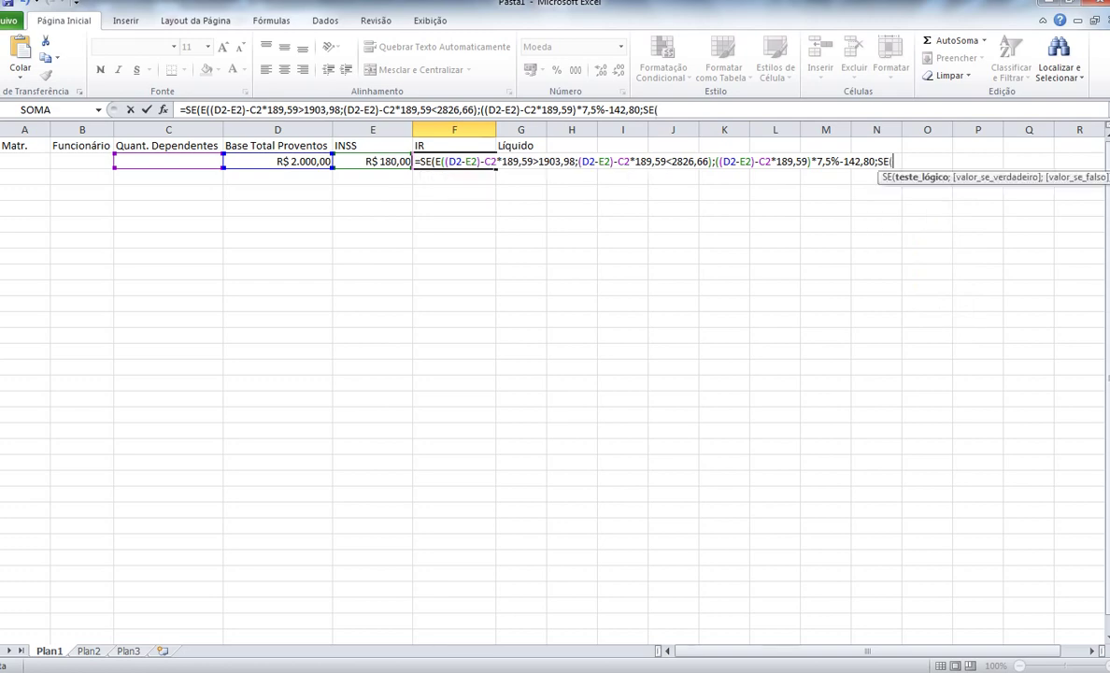
pyautogui.write('(')
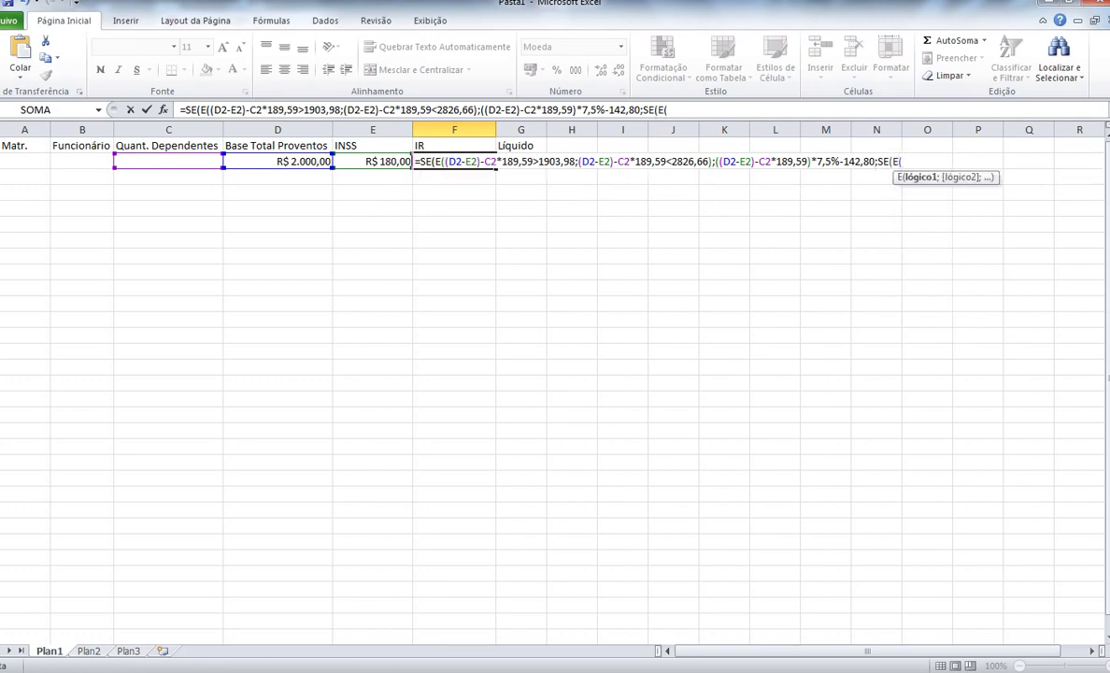
pyautogui.write('(D2-E2)-C2*189,59')
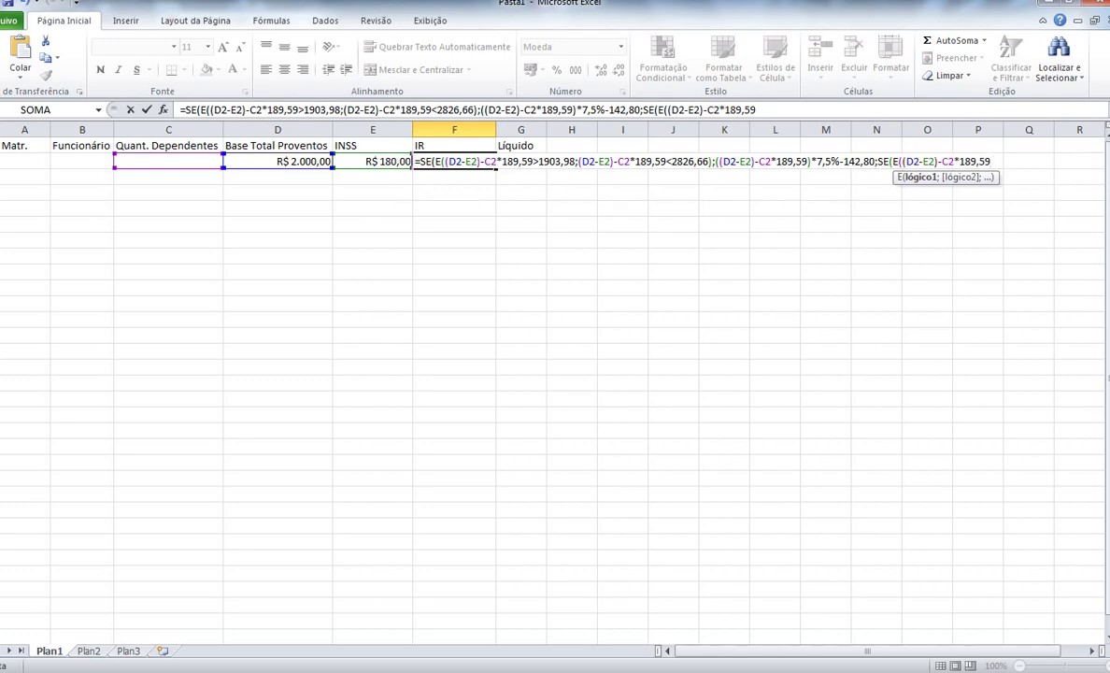
pyautogui.write('>')
pyautogui.hotkey('alt', 'Tab')
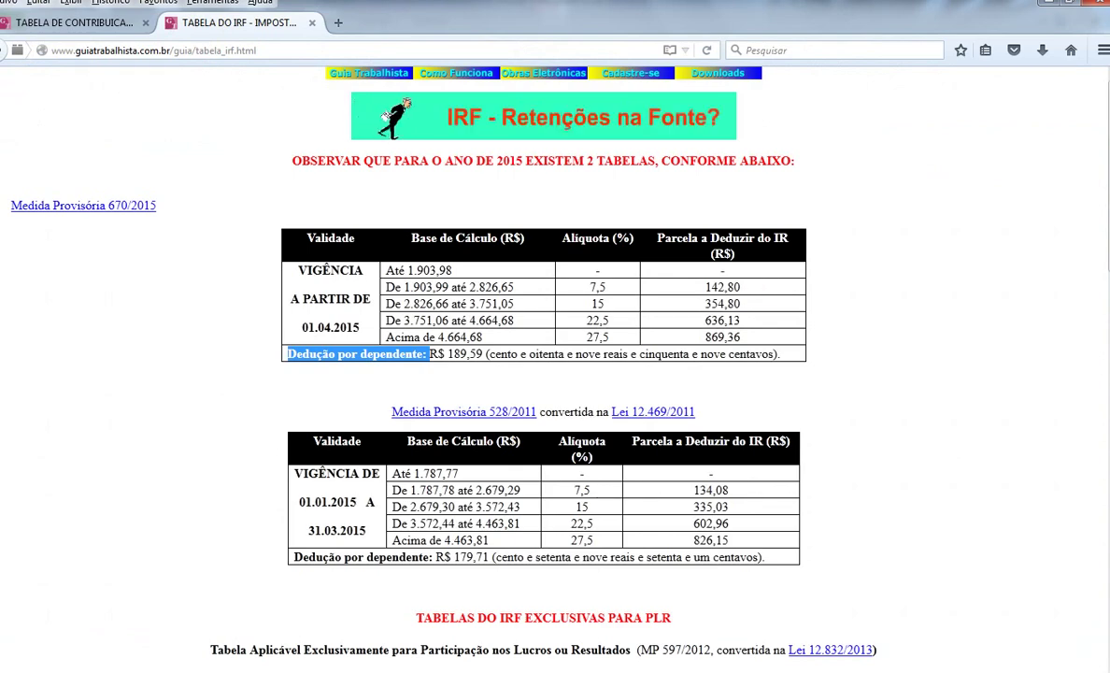
pyautogui.hotkey('alt', 'Tab')
pyautogui.write('2826,')
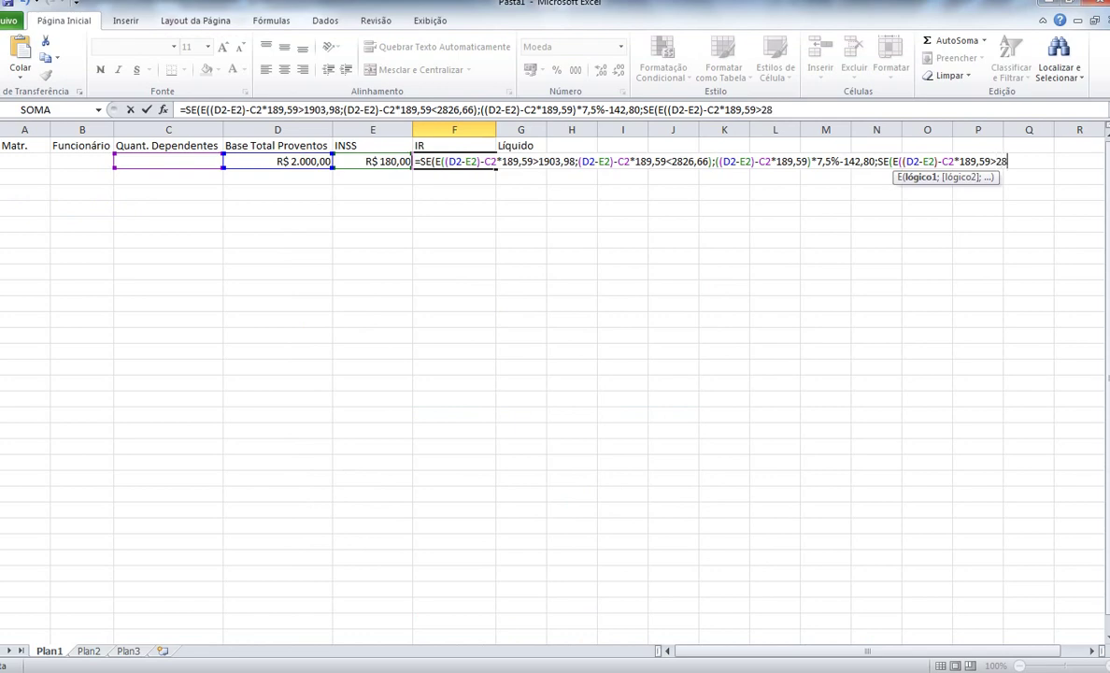
pyautogui.write('62;(D2-E2)-C2*189,59')
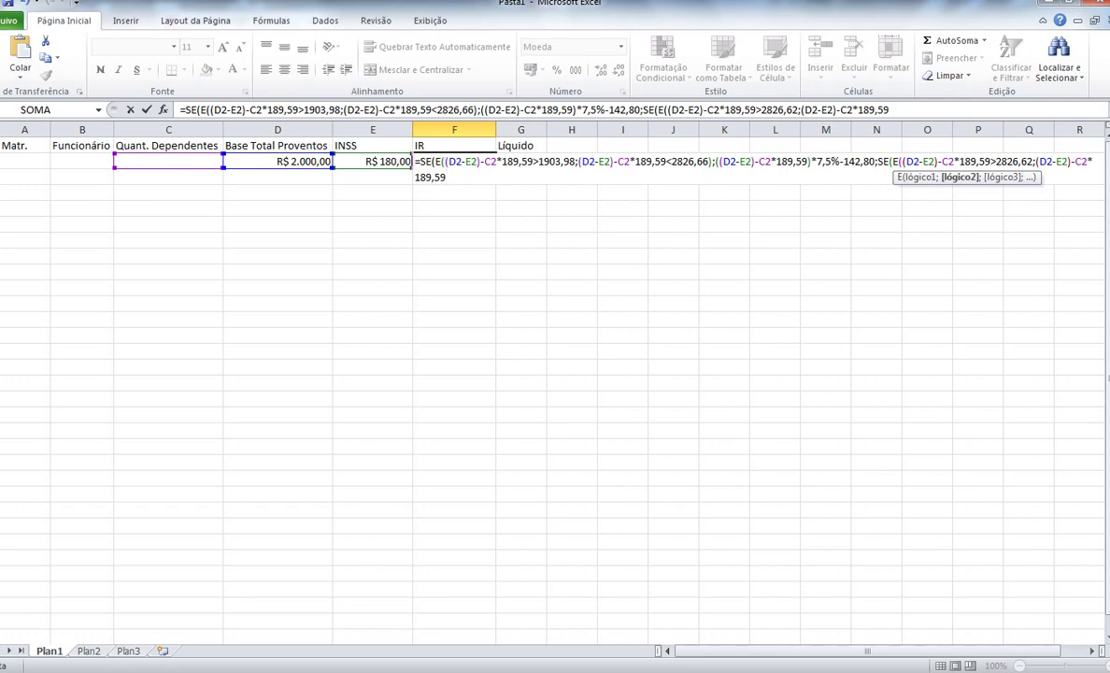
# Step: Complete the second condition with <3751,06 from the IRRF table, close the E function and open a parenthesis for the true value
pyautogui.write('<')
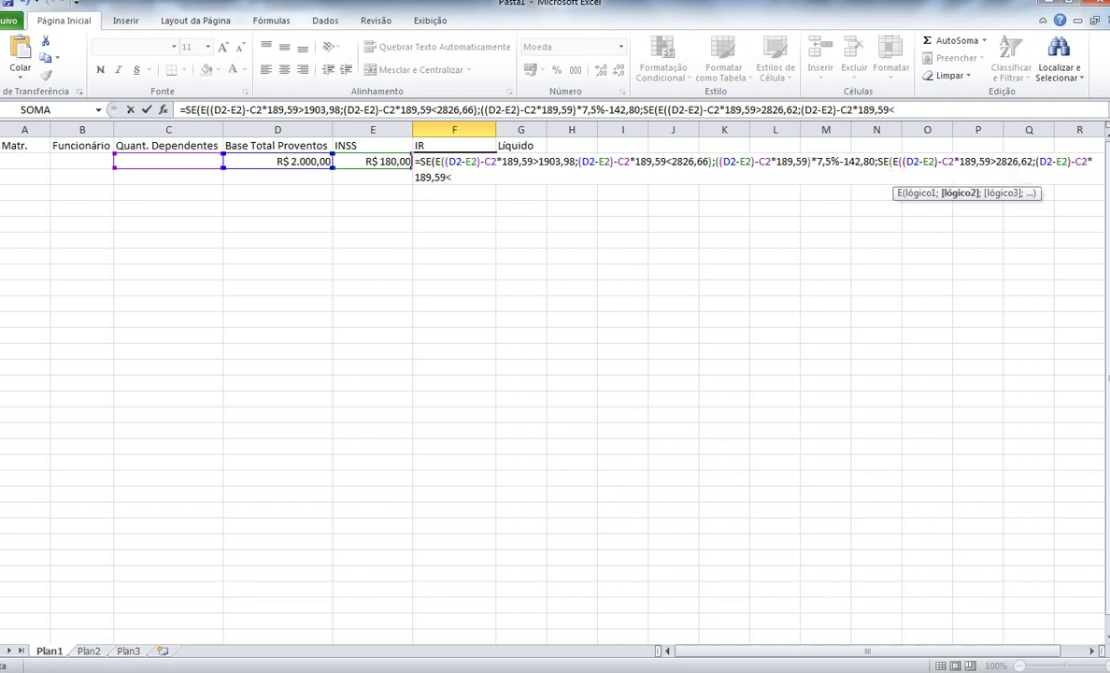
pyautogui.hotkey('alt', 'Tab')
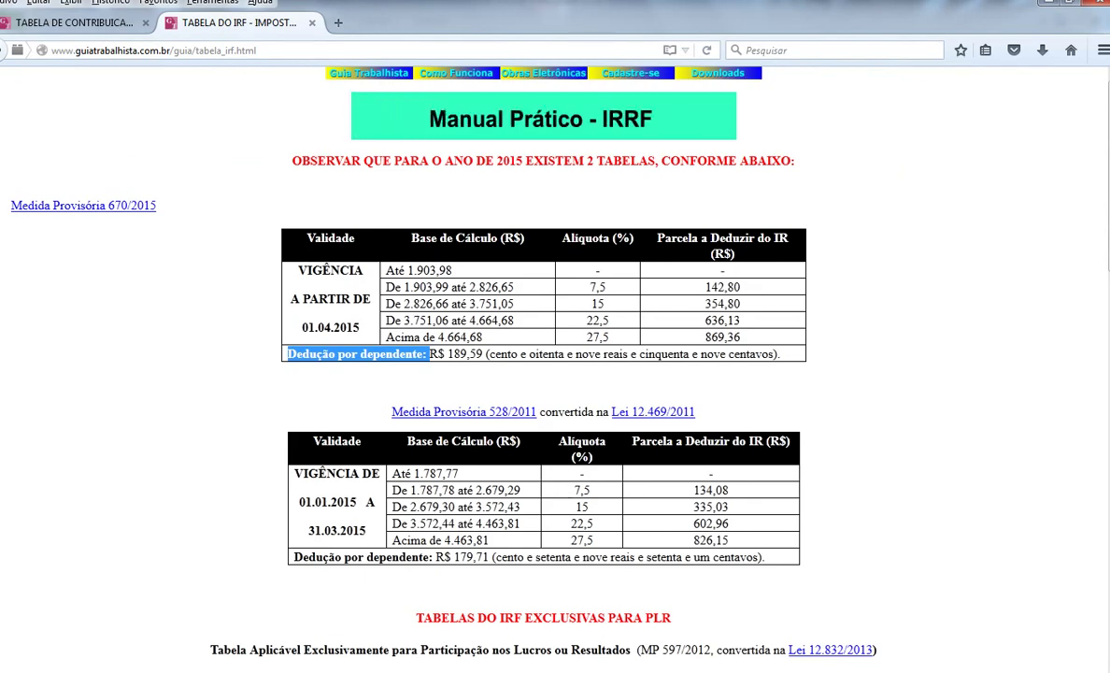
pyautogui.hotkey('alt', 'Tab')
pyautogui.write('3751')
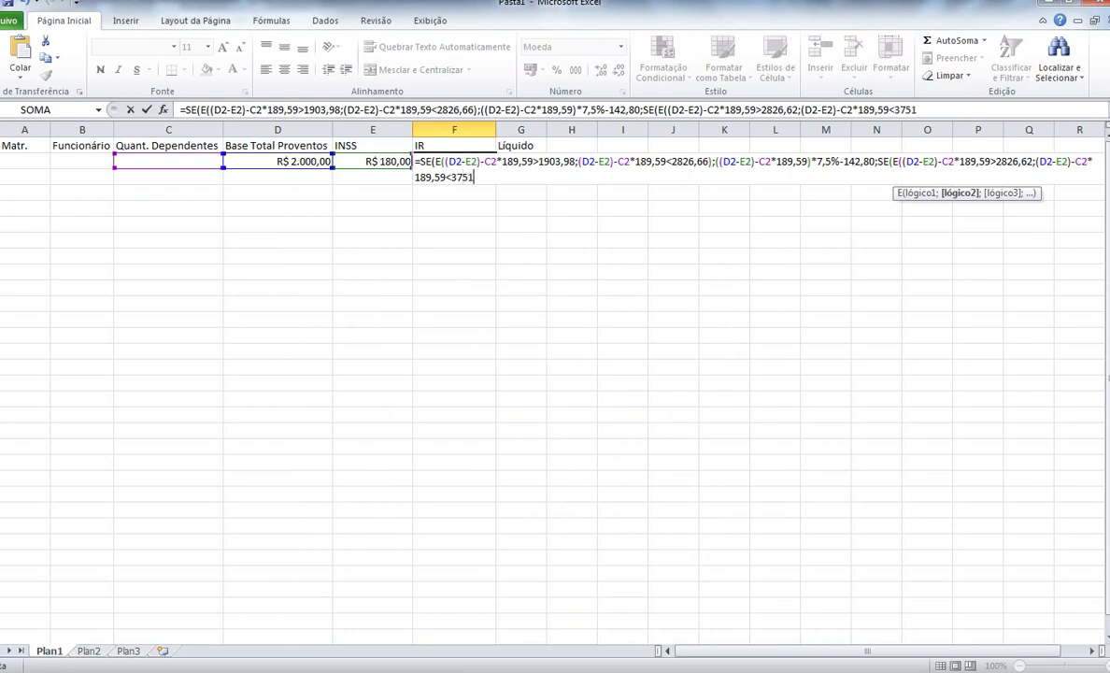
pyautogui.write(',06);(')
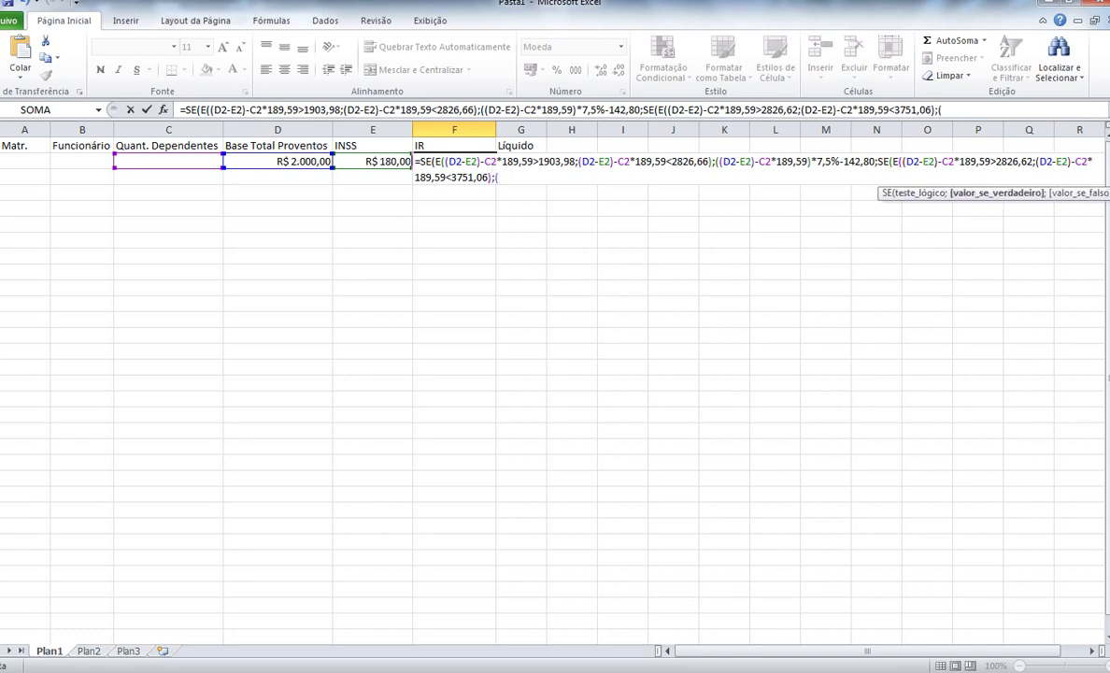
# Step: Enter the 15% bracket's true value as ((D2-E2)-C2*189,59)*15%-354,80 from the IRRF table, followed by a semicolon
pyautogui.write('((D2-E2)-C2*189,59')
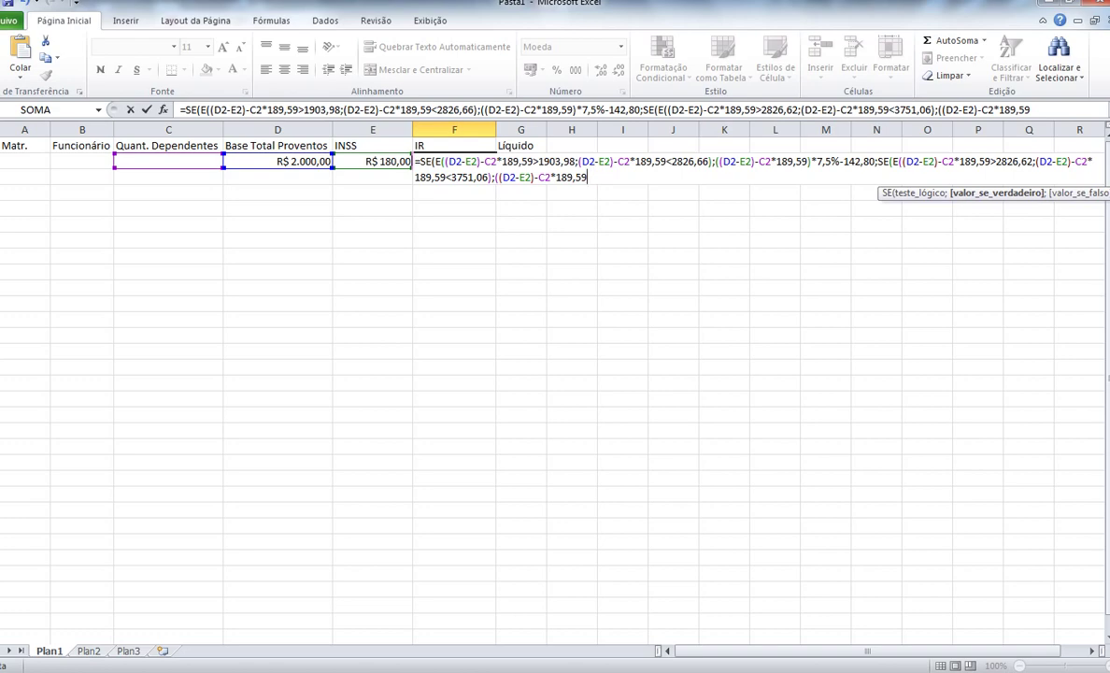
pyautogui.write(')*')
pyautogui.hotkey('alt', 'Tab')
pyautogui.hotkey('alt', 'Tab')
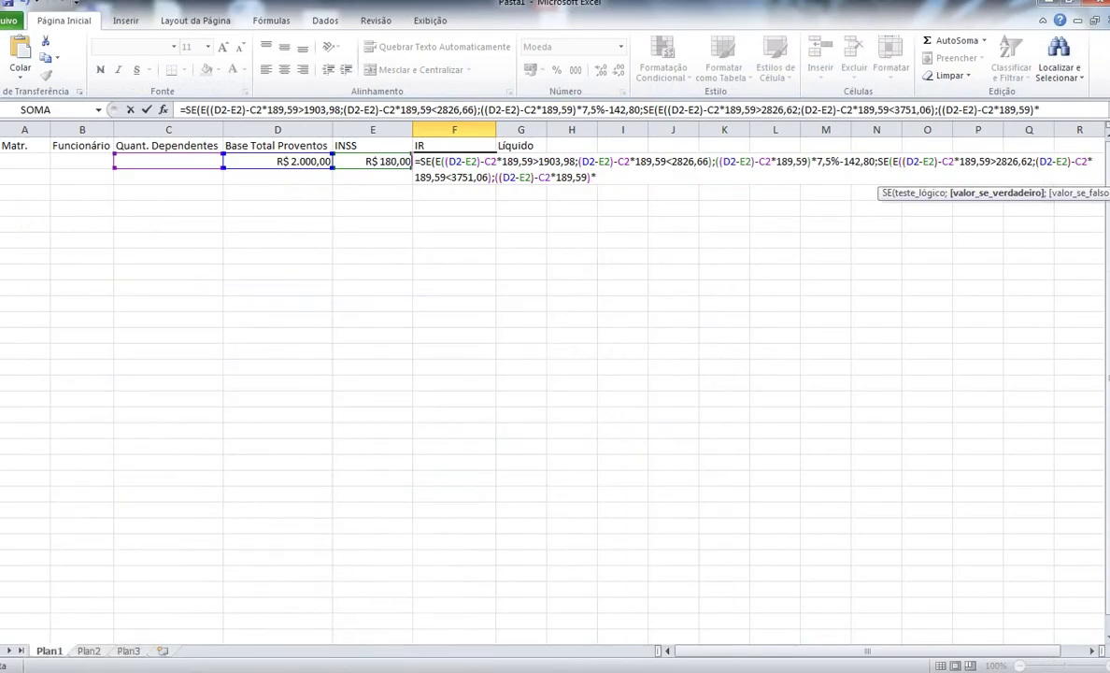
pyautogui.write('15%-')
pyautogui.hotkey('alt', 'Tab')
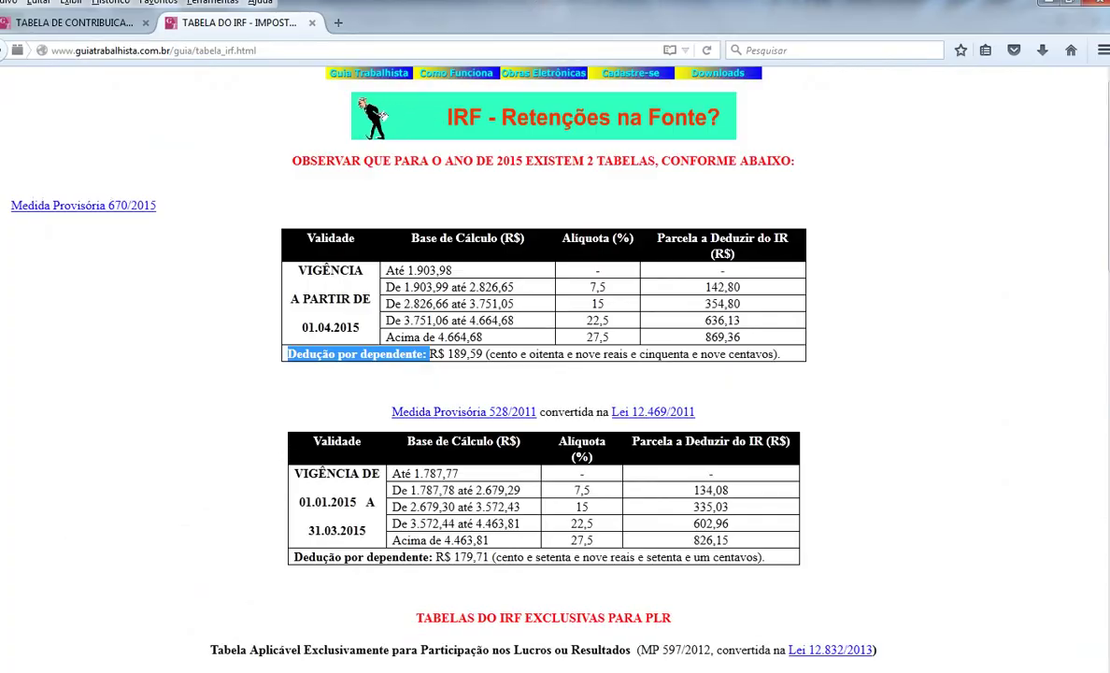
pyautogui.hotkey('alt', 'Tab')
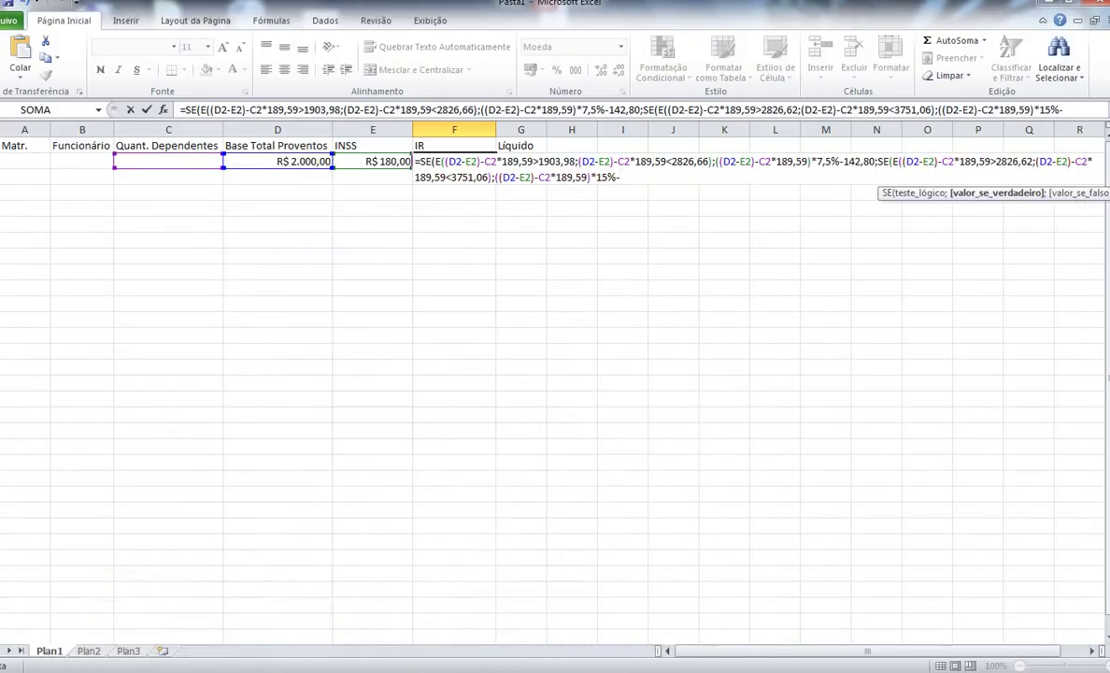
pyautogui.write('354,80')
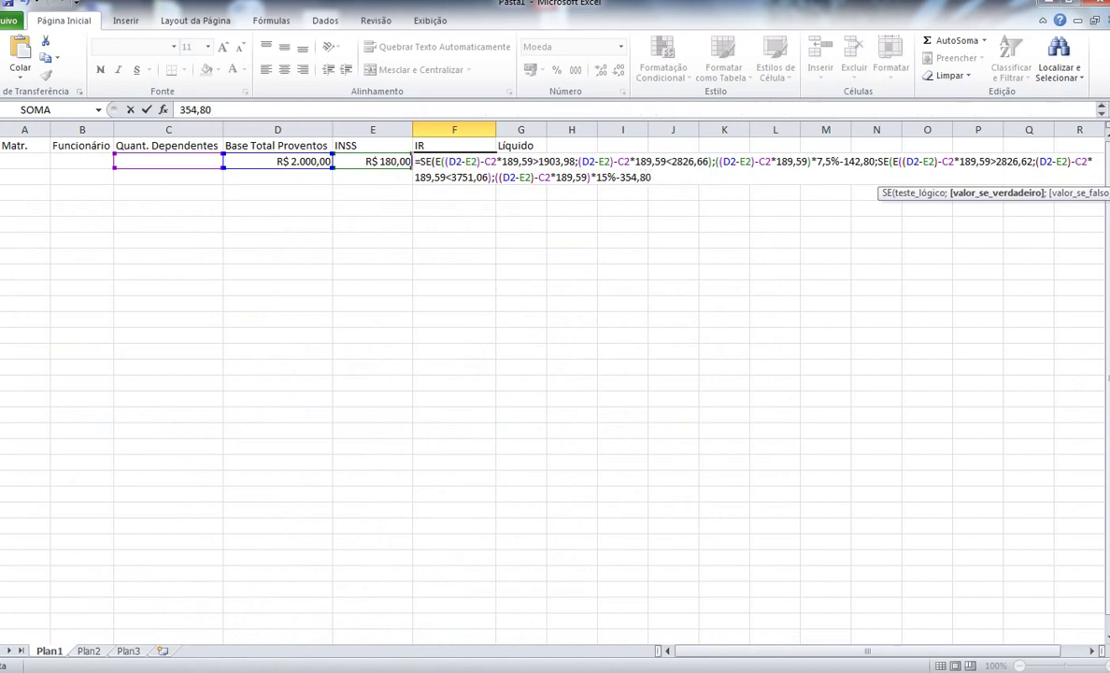
pyautogui.write(';')
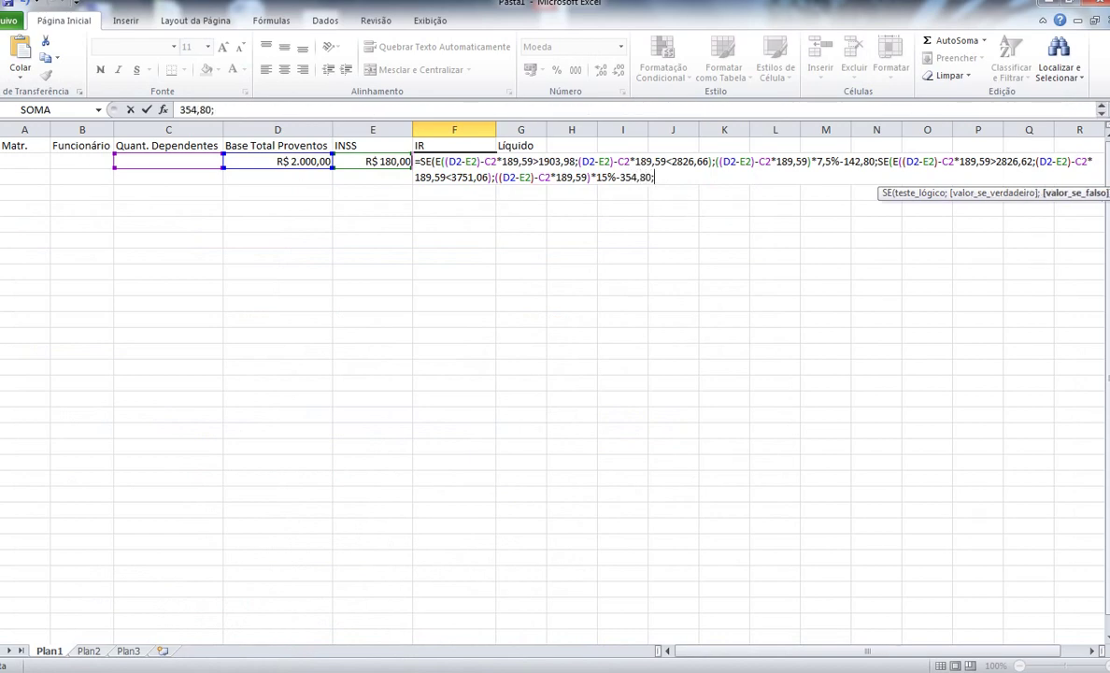
# Step: Nest a third SE(E( with the first condition (D2-E2)-C2*189,59>3751,05 taken from the IRRF table, followed by a semicolon
pyautogui.write('SE(E(')
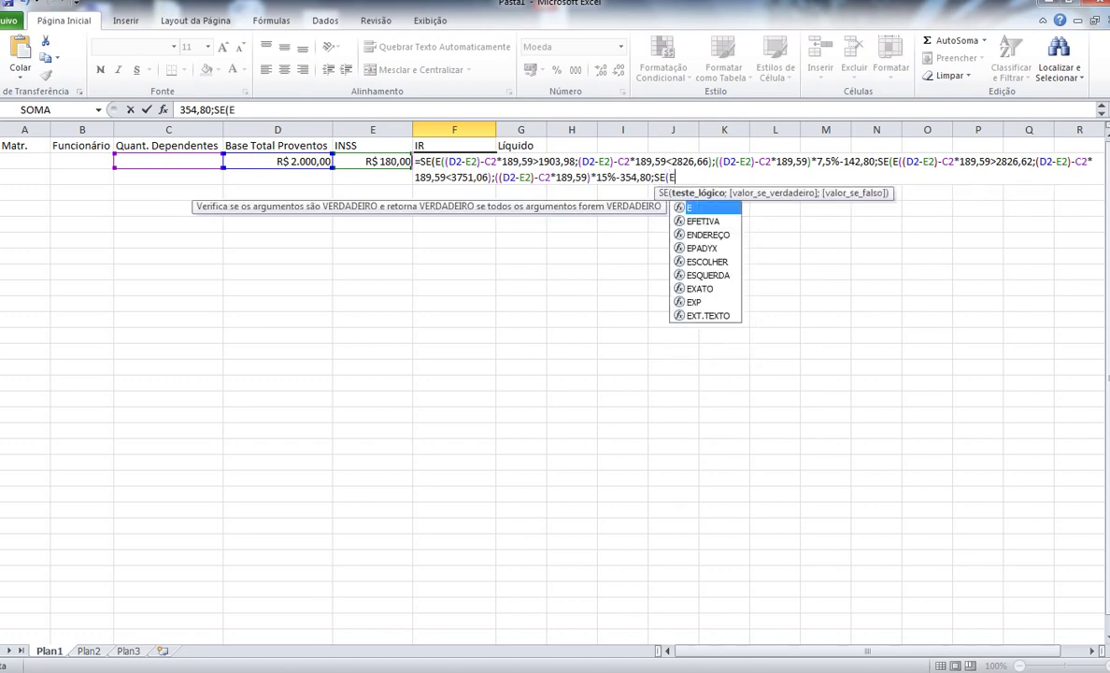
pyautogui.write('(D2-E2)-C2*189,59')
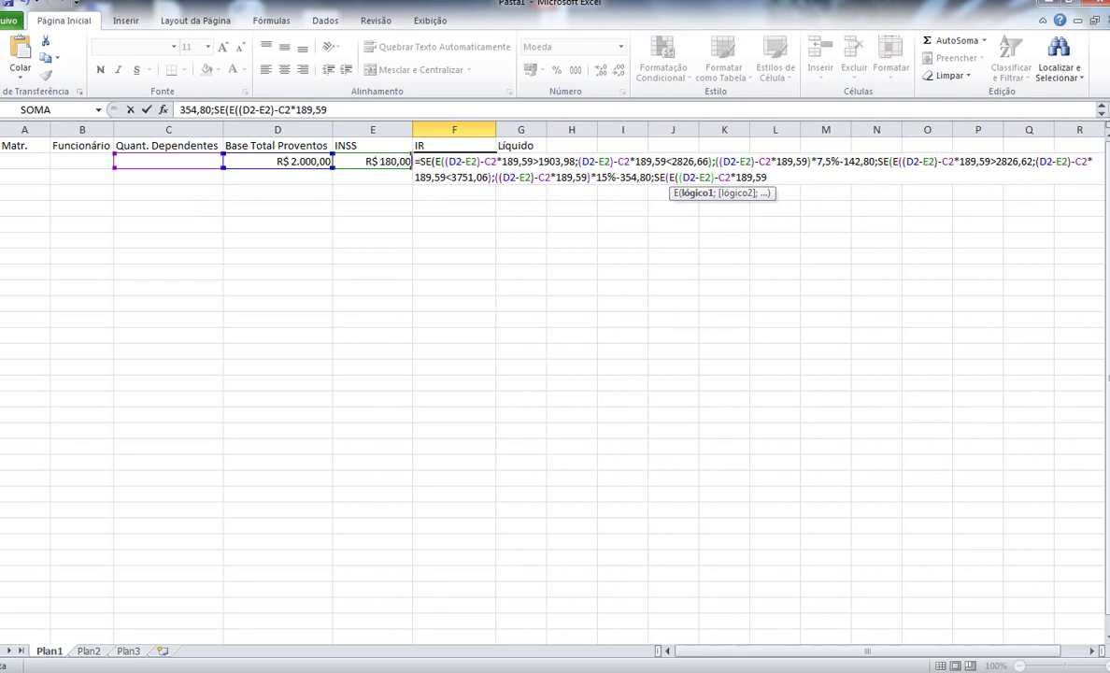
pyautogui.write('>')
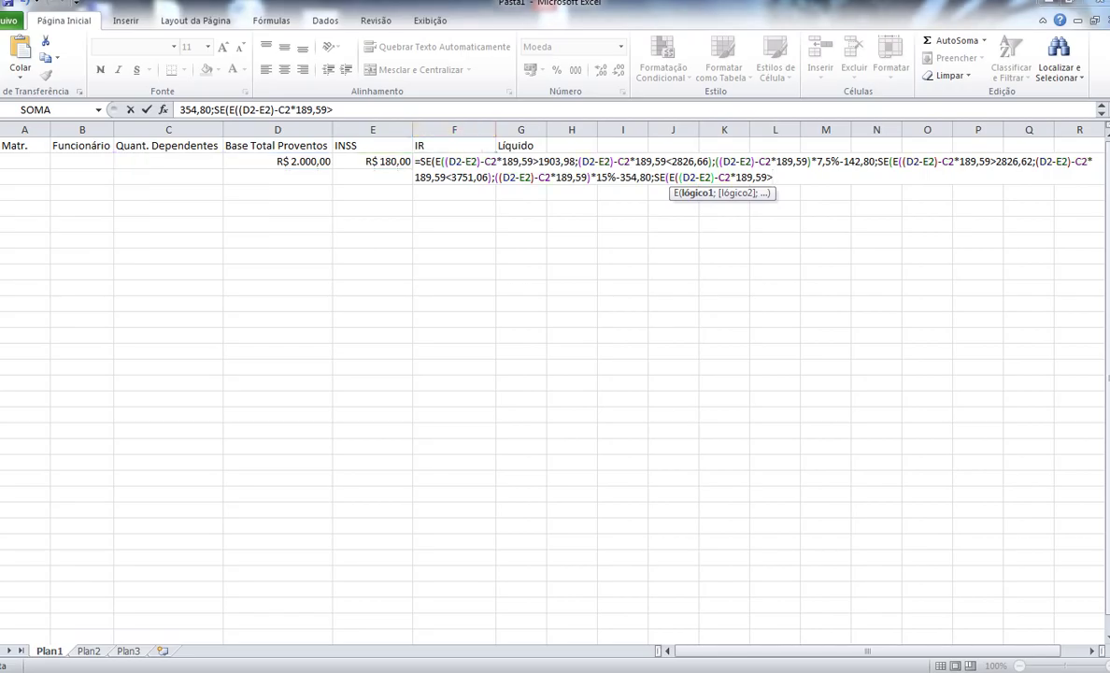
pyautogui.hotkey('alt', 'Tab')
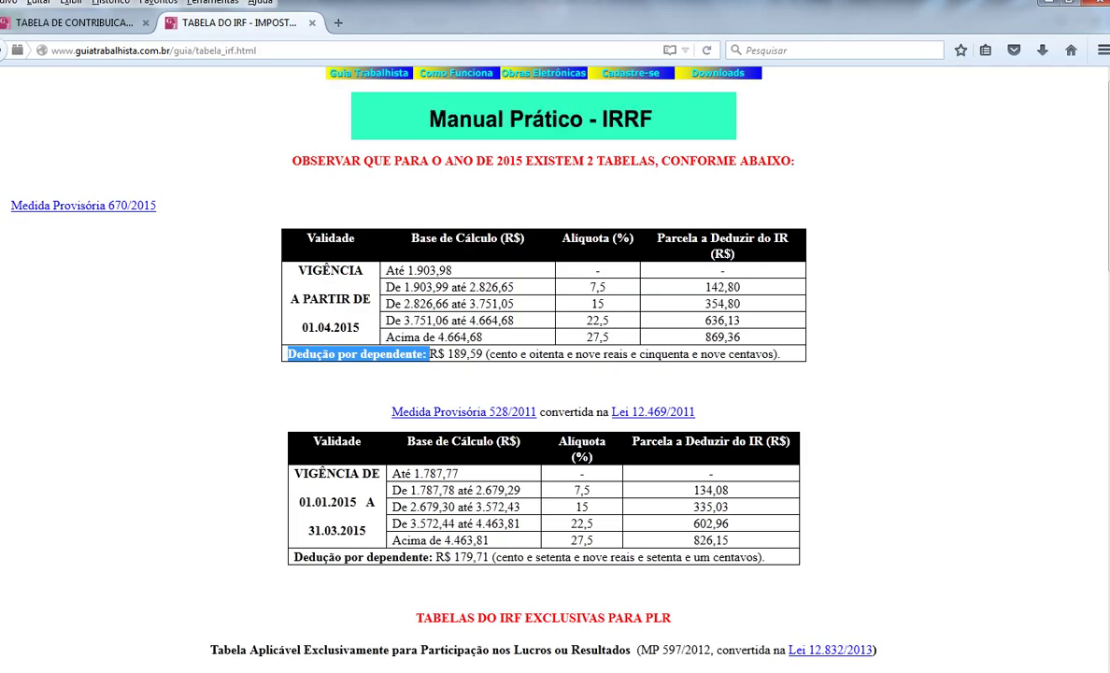
pyautogui.hotkey('alt', 'Tab')
pyautogui.write('3751')
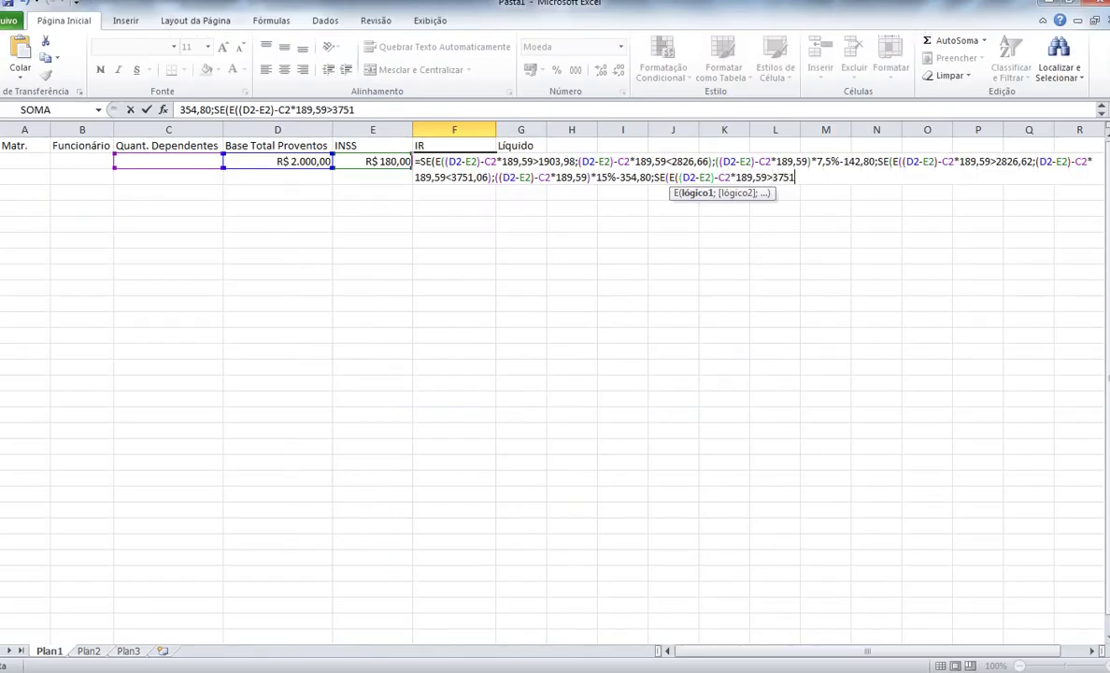
pyautogui.write(',05;')
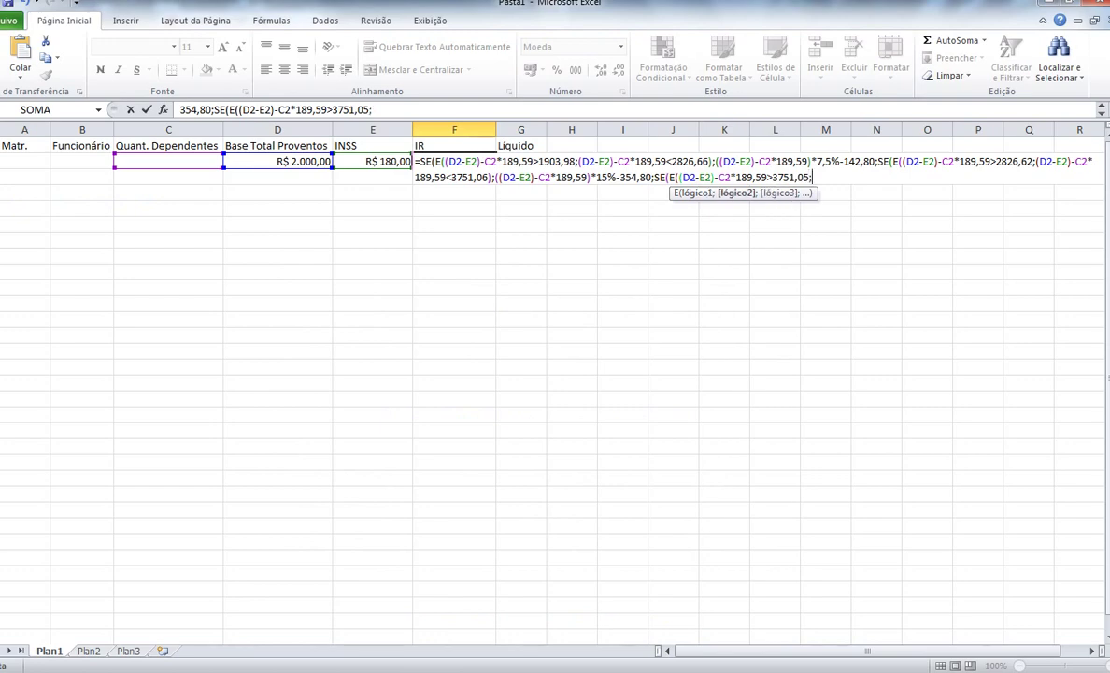
# Step: Add the second condition (D2-E2)-C2*189,59<4664,69 based on the IRRF table, close the E function and add a semicolon
pyautogui.write('(D2-E2)-C2*189,59')
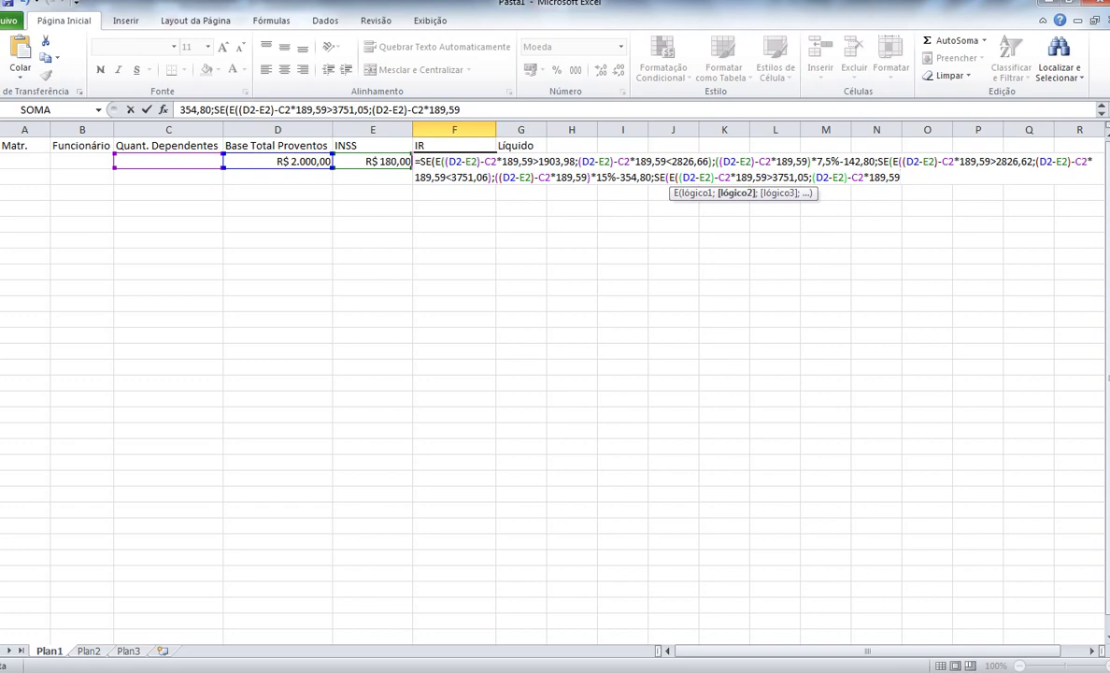
pyautogui.write('<')
pyautogui.hotkey('alt', 'Tab')
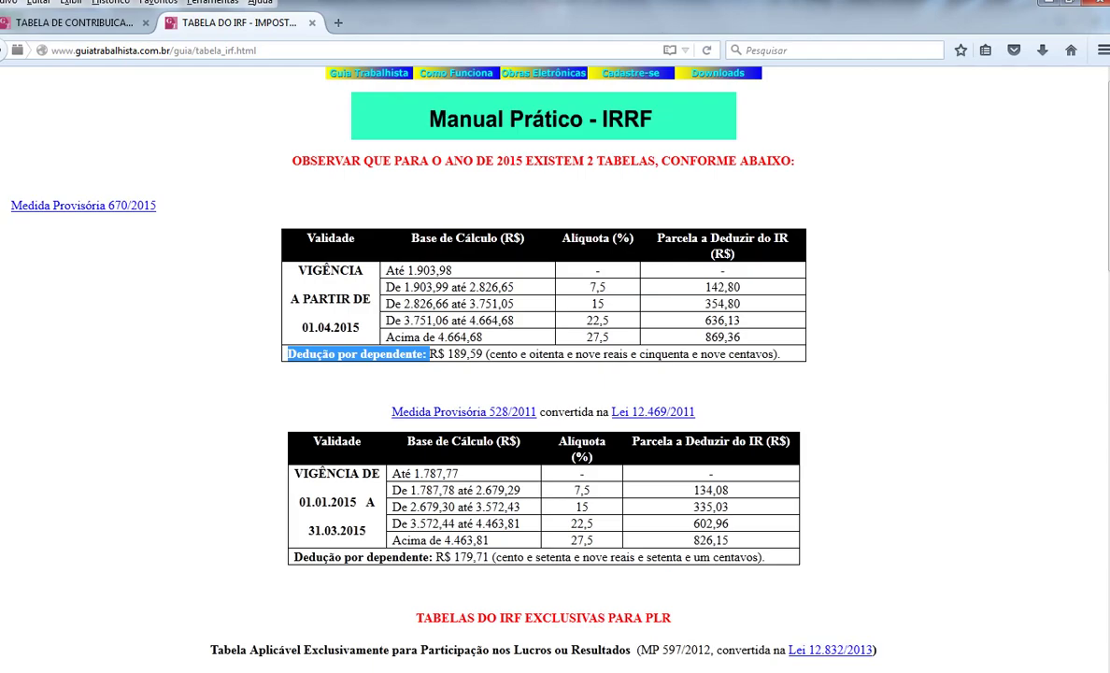
pyautogui.hotkey('alt', 'Tab')
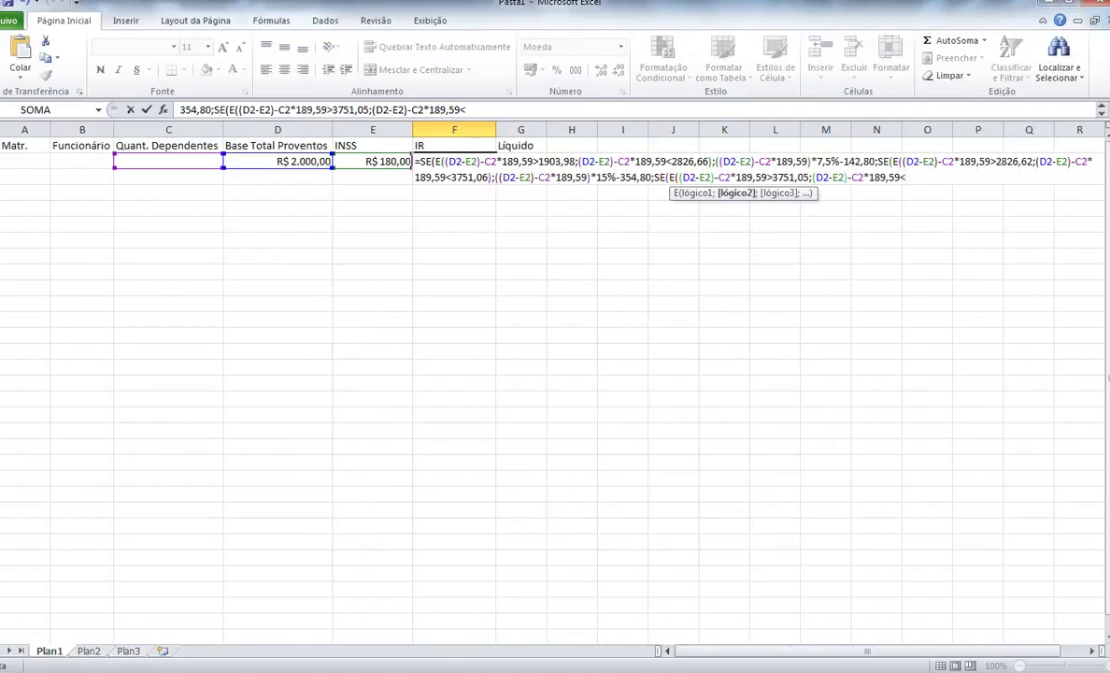
pyautogui.write('4')
pyautogui.hotkey('alt', 'Tab')
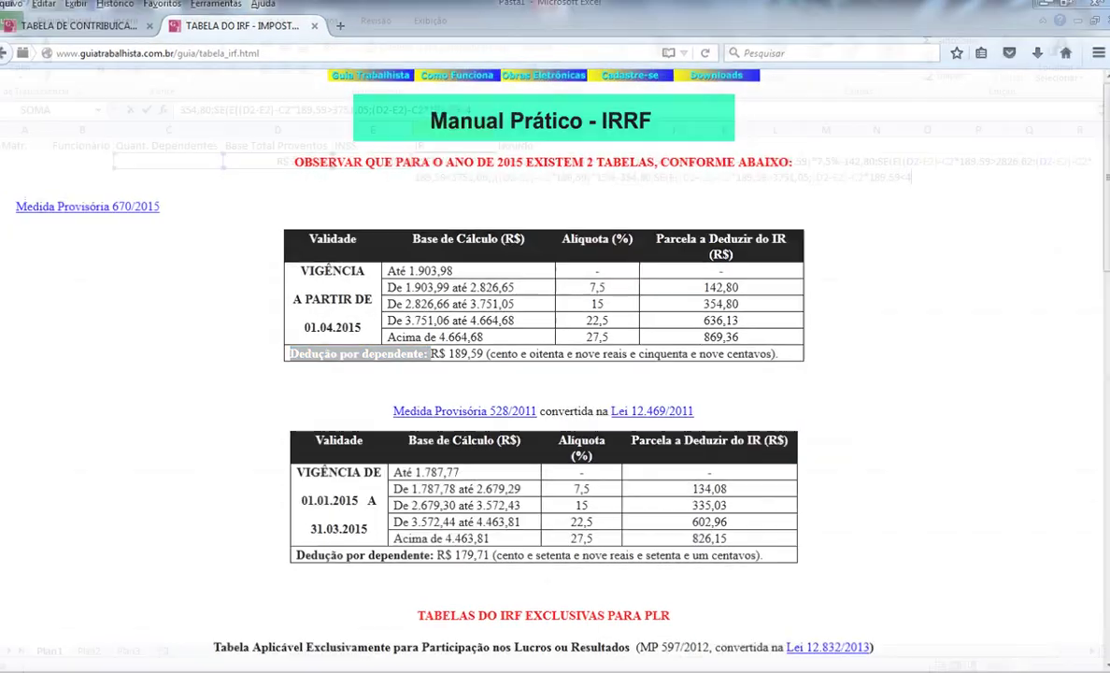
pyautogui.hotkey('alt', 'Tab')
pyautogui.write('664,69')
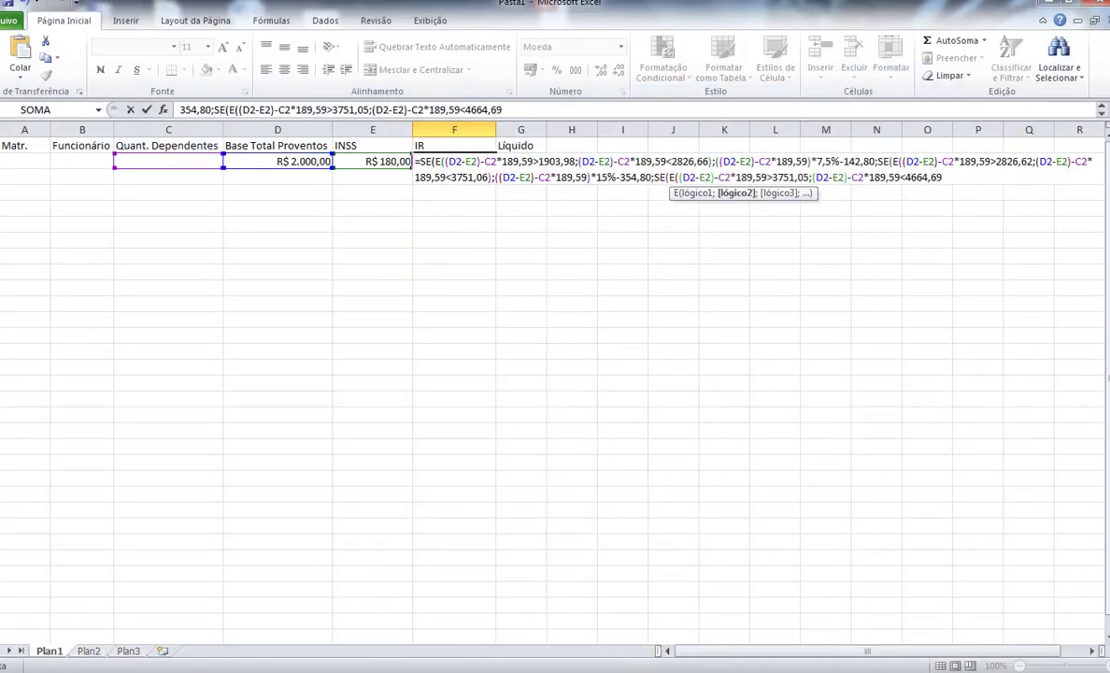
pyautogui.write(');')
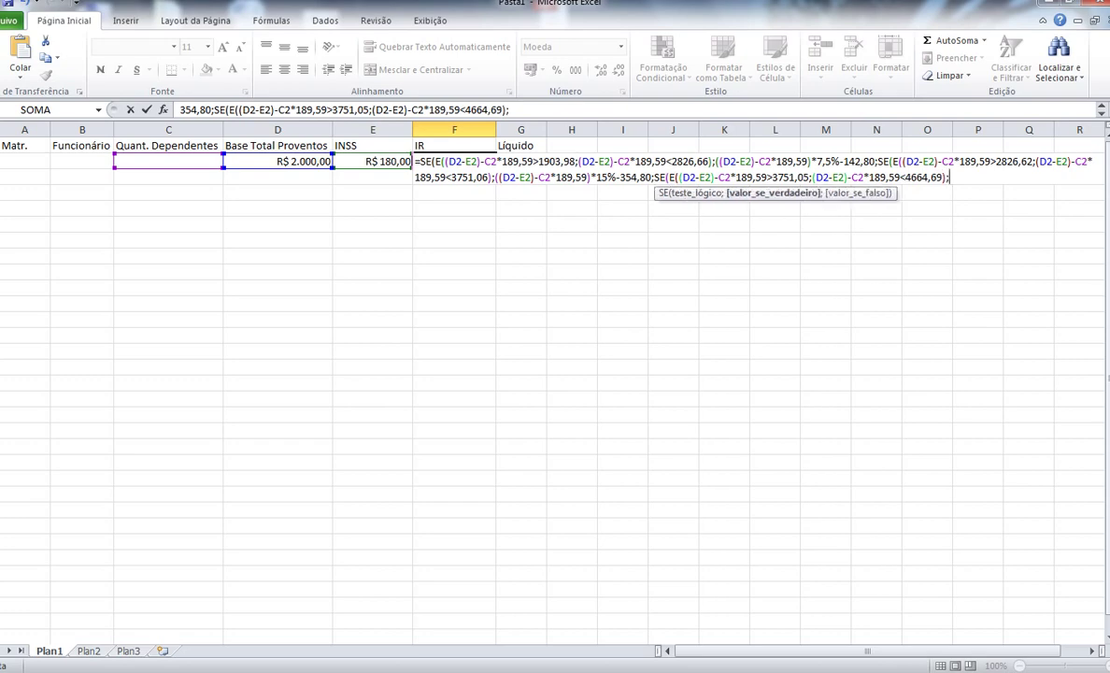
# Step: Begin the 22,5% bracket's true value as ((D2-E2)-C2*189,59)*22,5%- using the rate from the IRRF table
pyautogui.write('(')
pyautogui.write('(D2-E2)-C2*189,59')
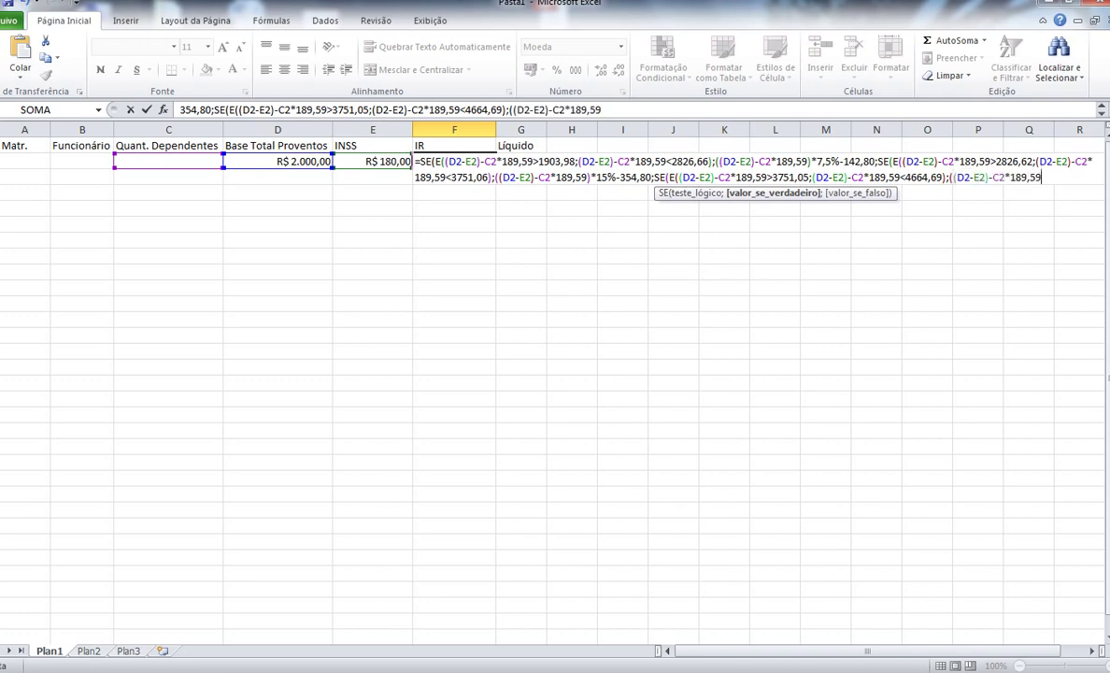
pyautogui.write(')*')
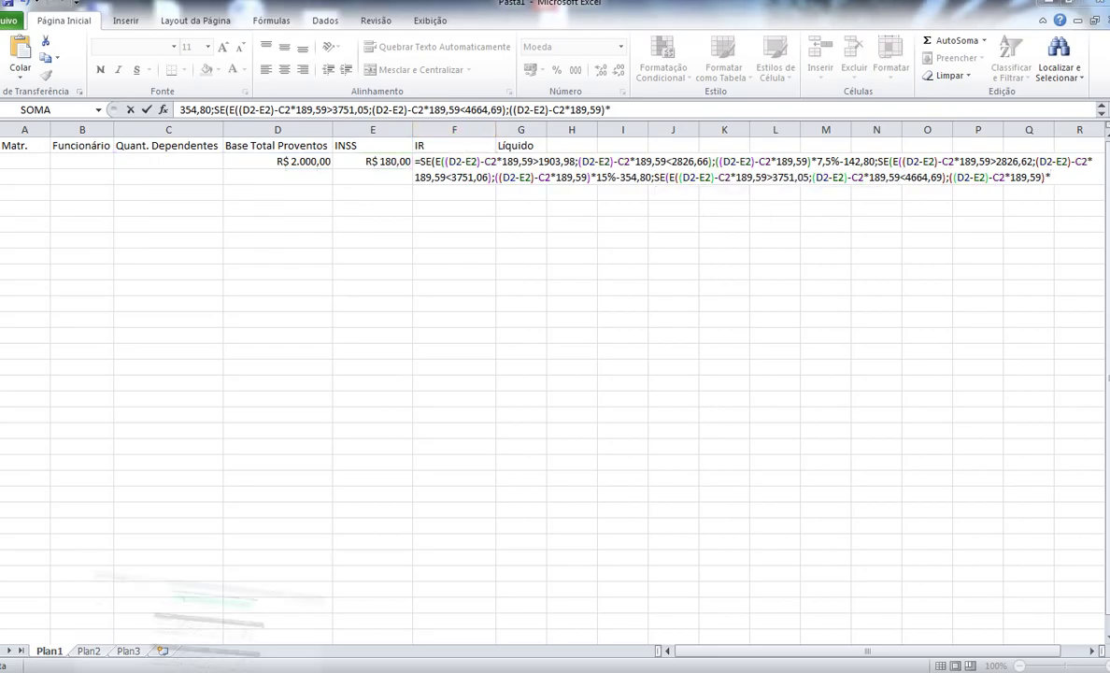
pyautogui.hotkey('alt', 'Tab')
pyautogui.hotkey('alt', 'Tab')
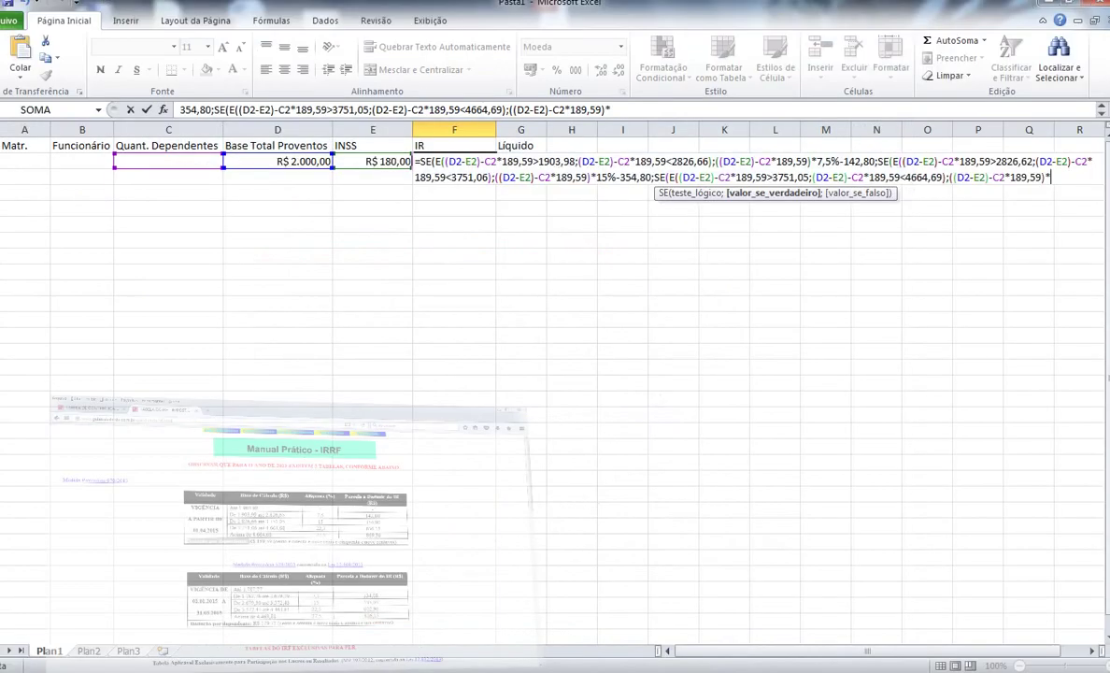
pyautogui.write('22,6')
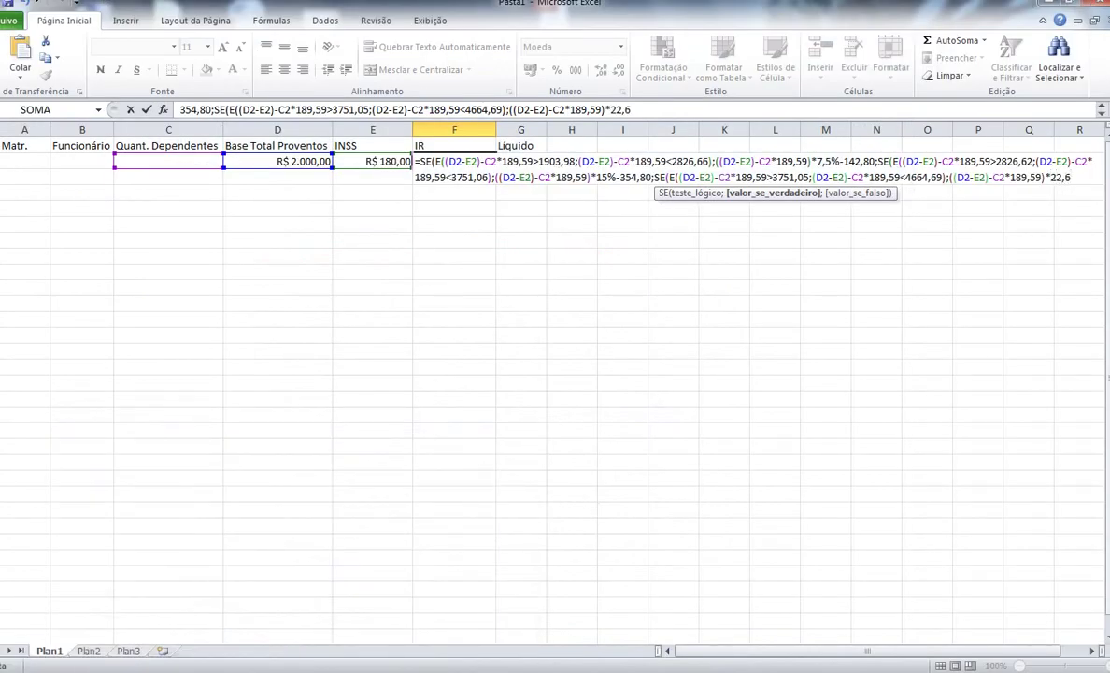
pyautogui.press('BackSpace')
pyautogui.write('5%-')
# Step: Check the 22,5% bracket's deductible amount in the IRRF table and enter 636,13 as the subtracted amount, followed by a semicolon
pyautogui.hotkey('alt', 'Tab')
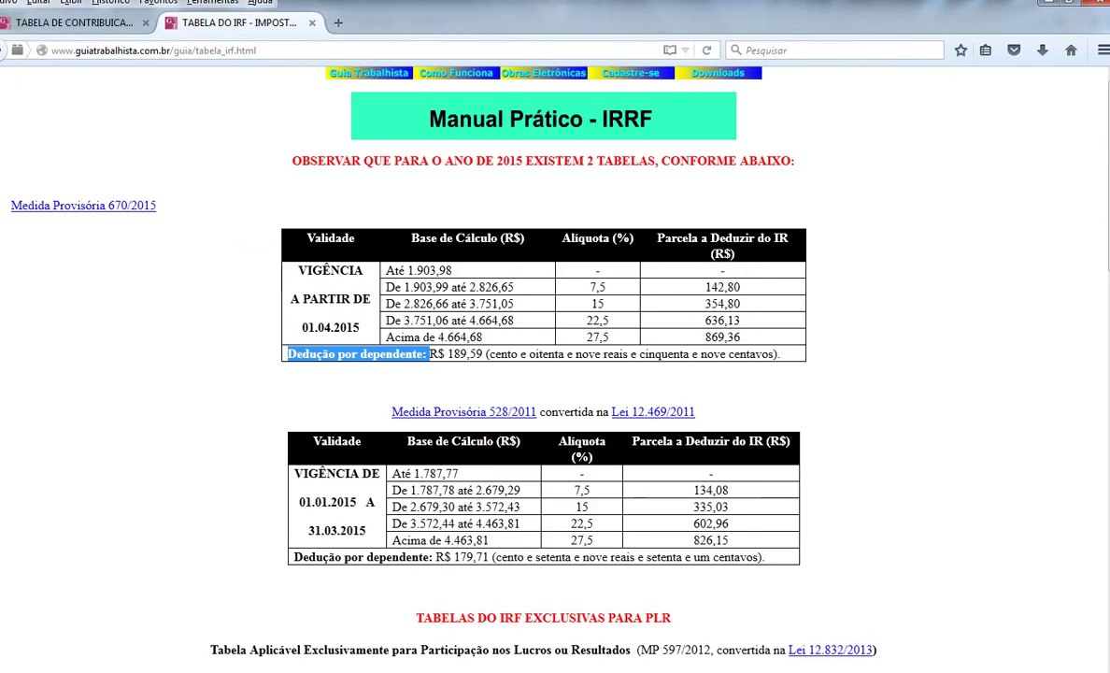
pyautogui.hotkey('alt', 'Tab')
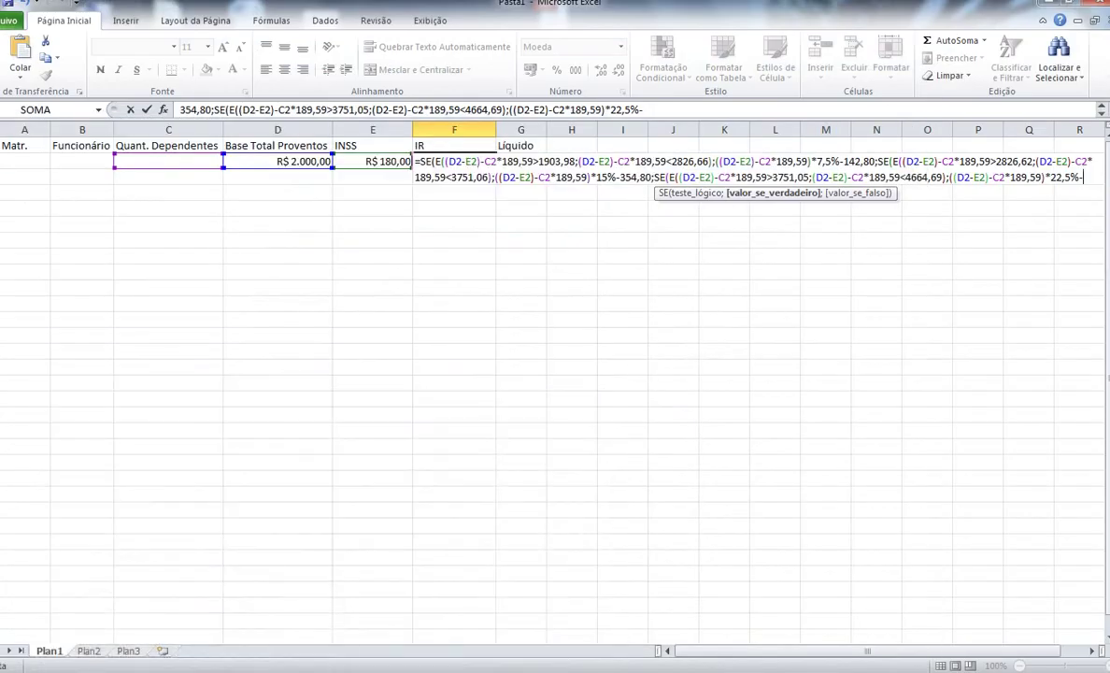
pyautogui.write('6')
pyautogui.hotkey('alt', 'Tab')
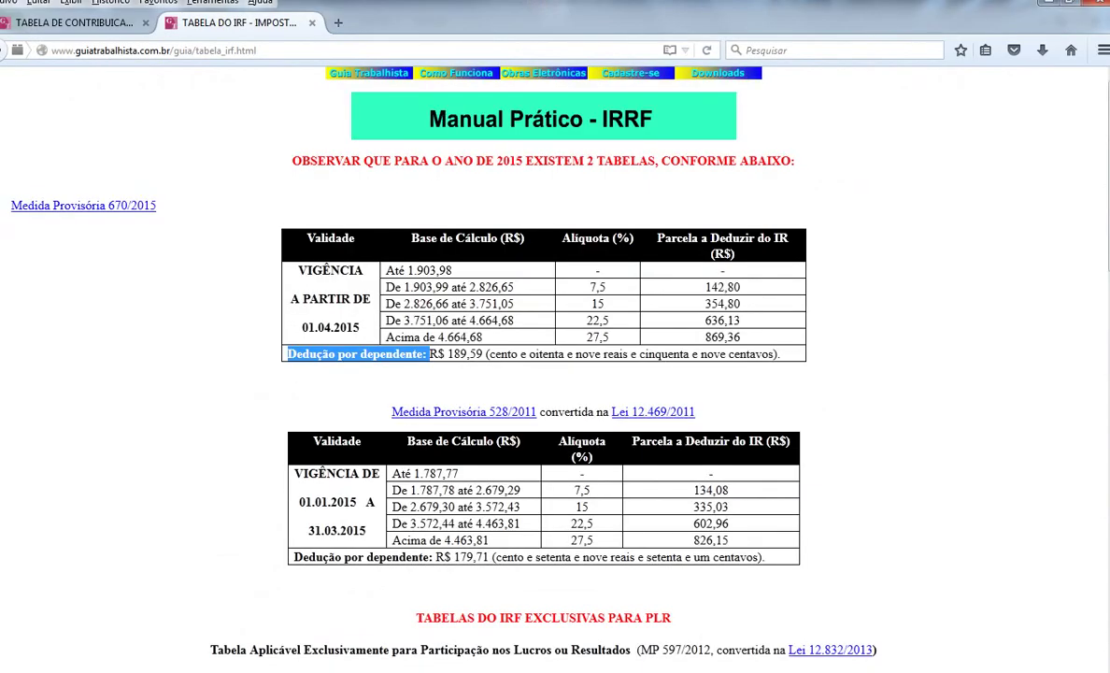
pyautogui.hotkey('alt', 'Tab')
pyautogui.write('36,')
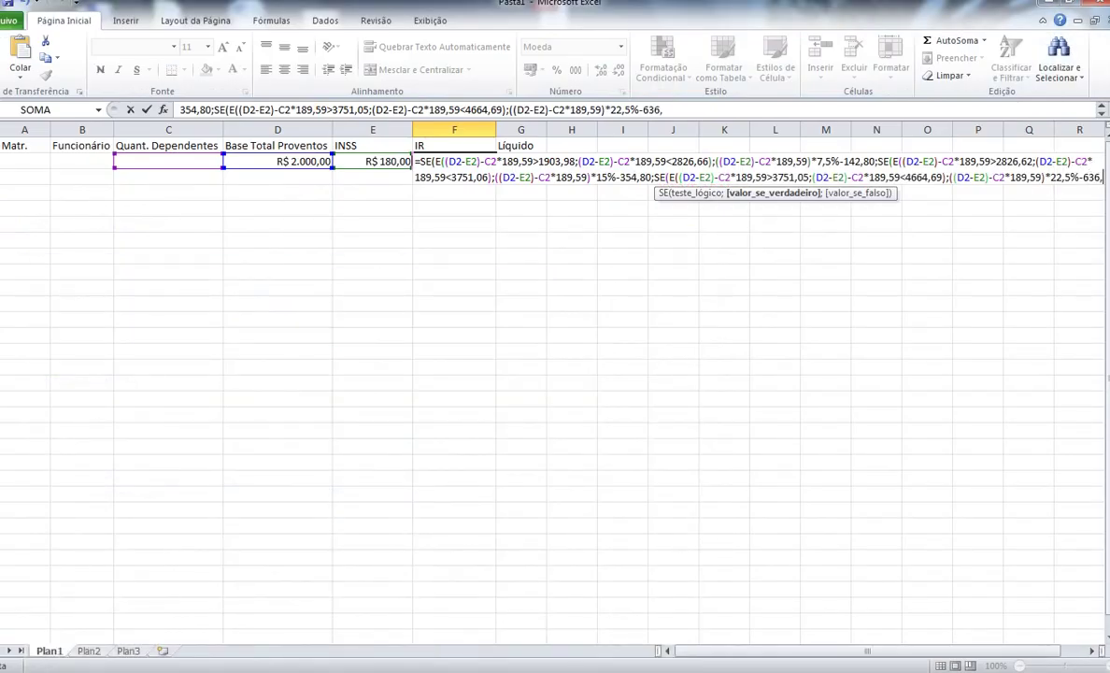
pyautogui.write('13;')
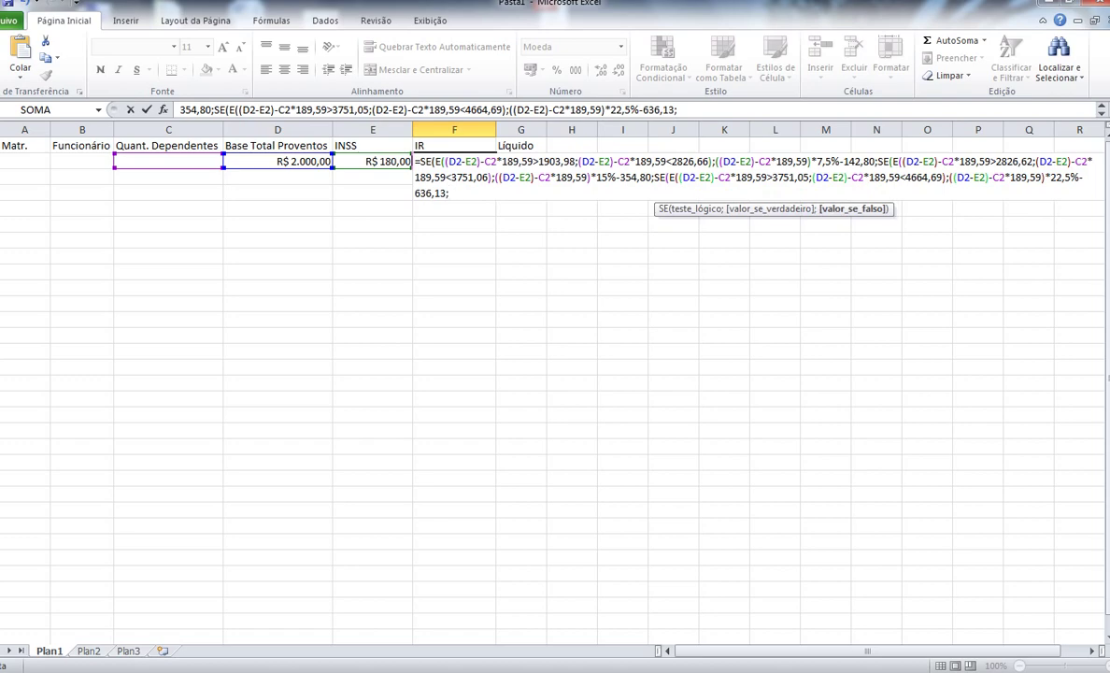
# Step: Nest a final SE with the single condition (D2-E2)-C2*189,59>4664,68, followed by a semicolon and an opening parenthesis for the true value
pyautogui.write('SE')
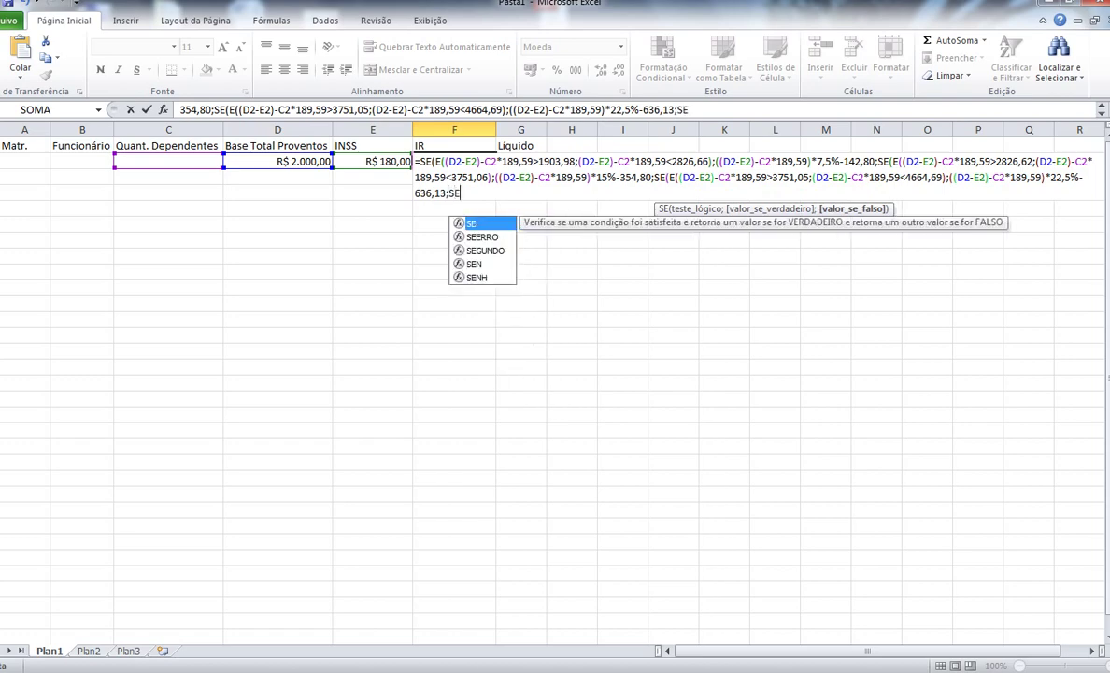
pyautogui.write('(')
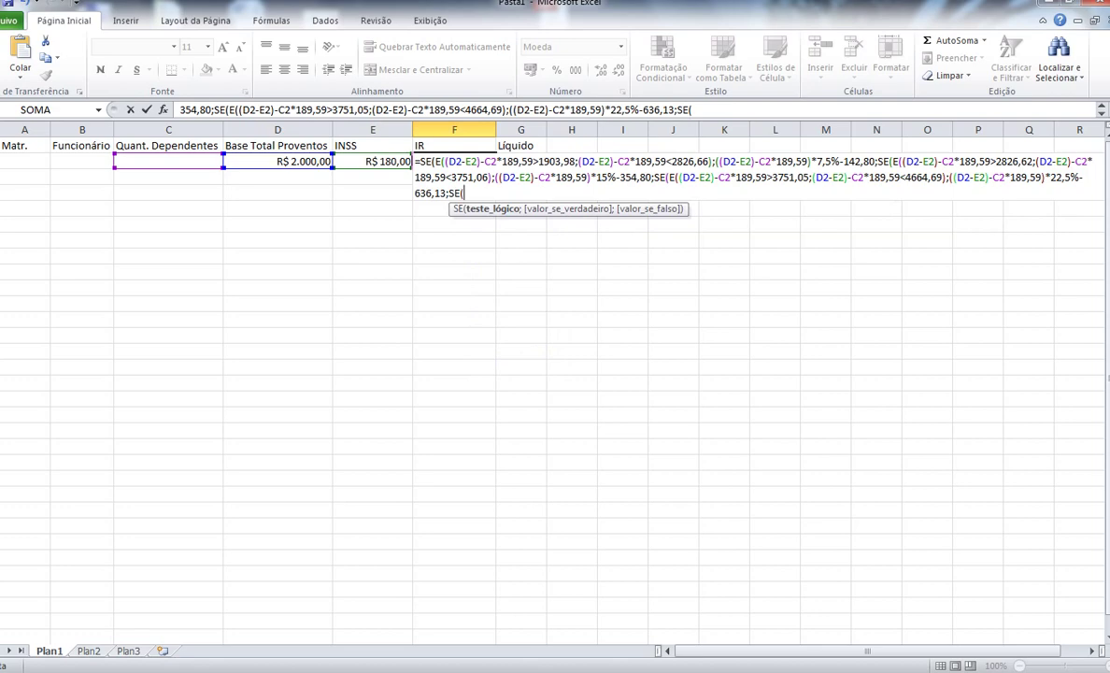
pyautogui.write('(D2-E2)-C2*189,59')
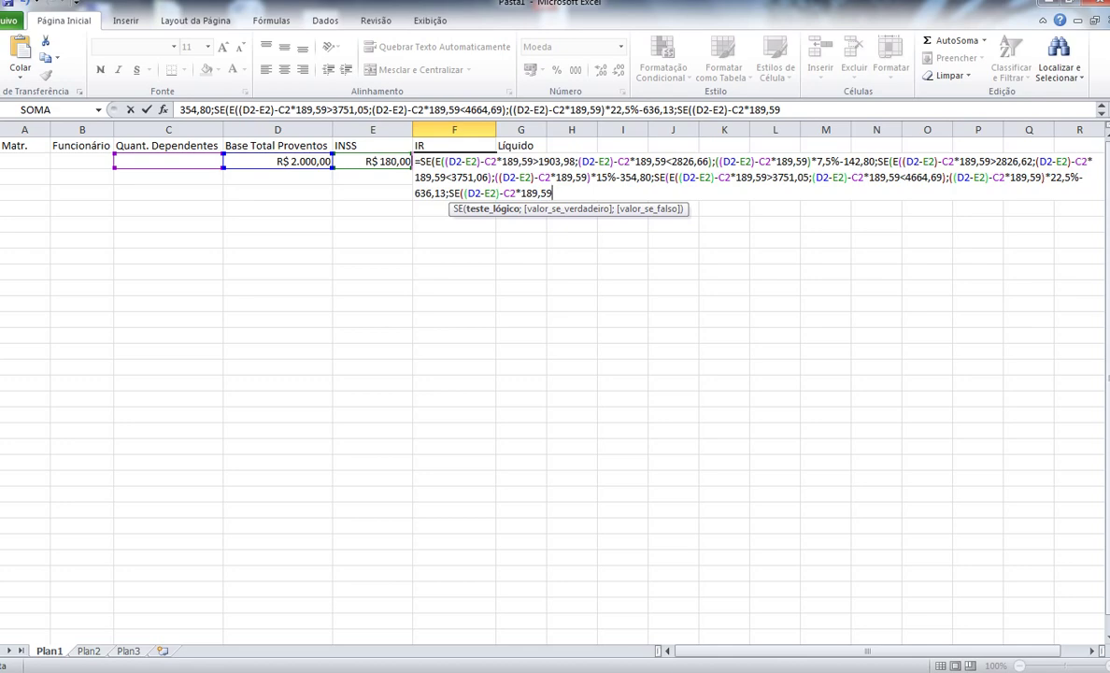
pyautogui.write('>4664,68)')
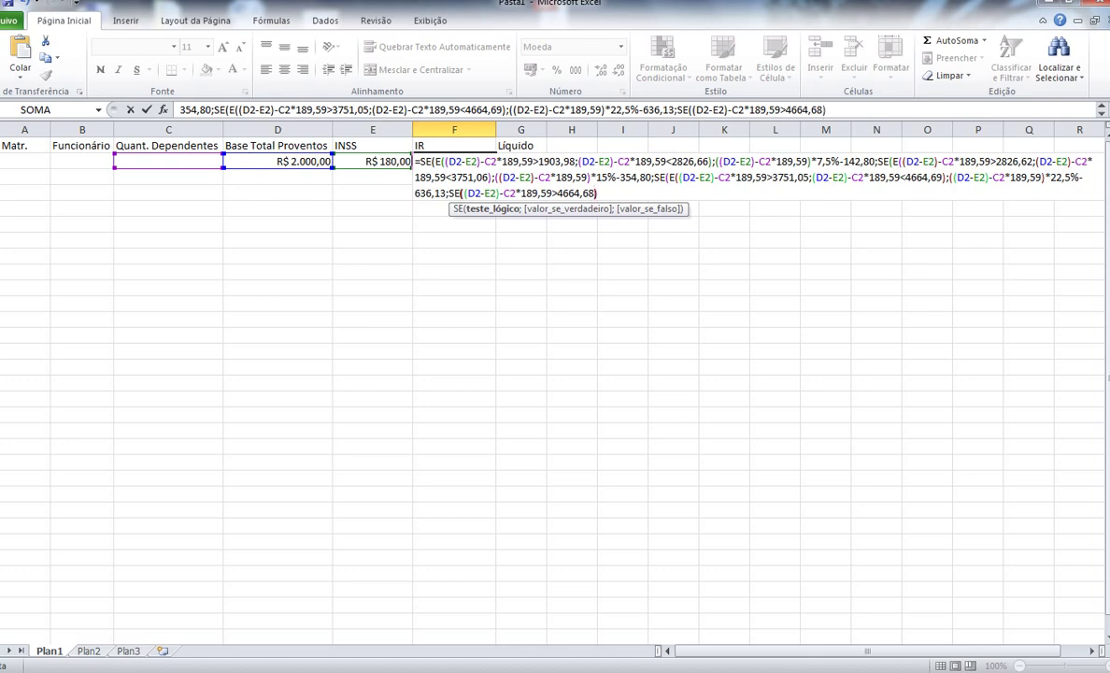
pyautogui.press('BackSpace')
pyautogui.write(';(')
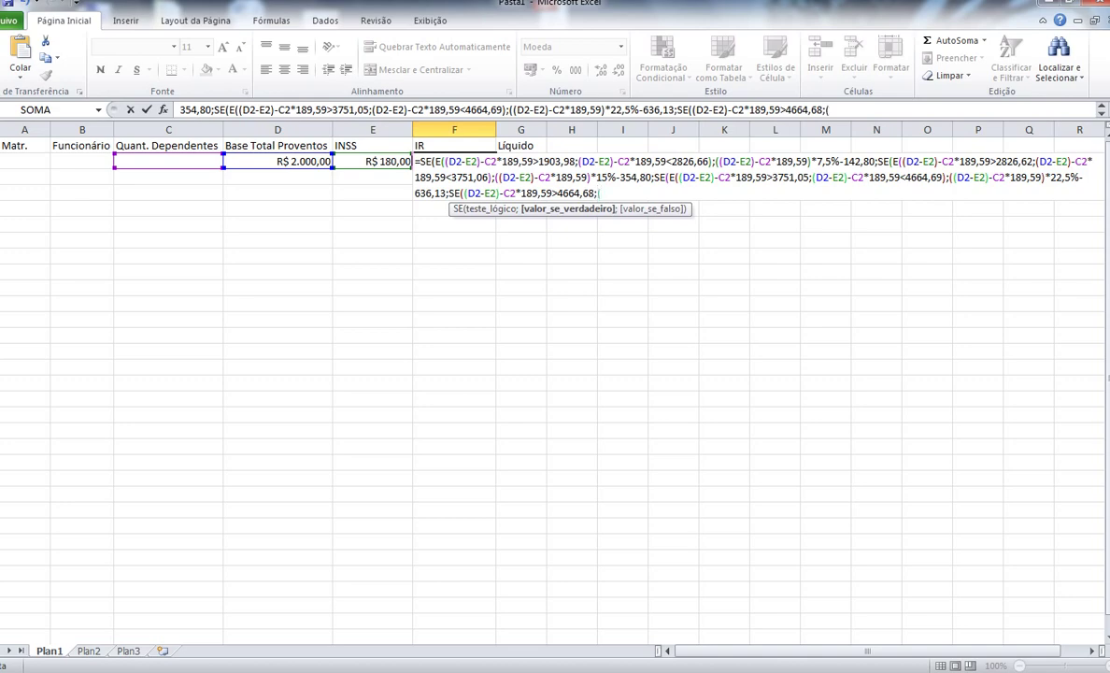
# Step: Enter the top bracket's true value as ((D2-E2)-C2*189,59)*27,5%-869,36, checking it against the IRRF table, followed by a semicolon
pyautogui.write('((D2-E2)-C2*189,59')
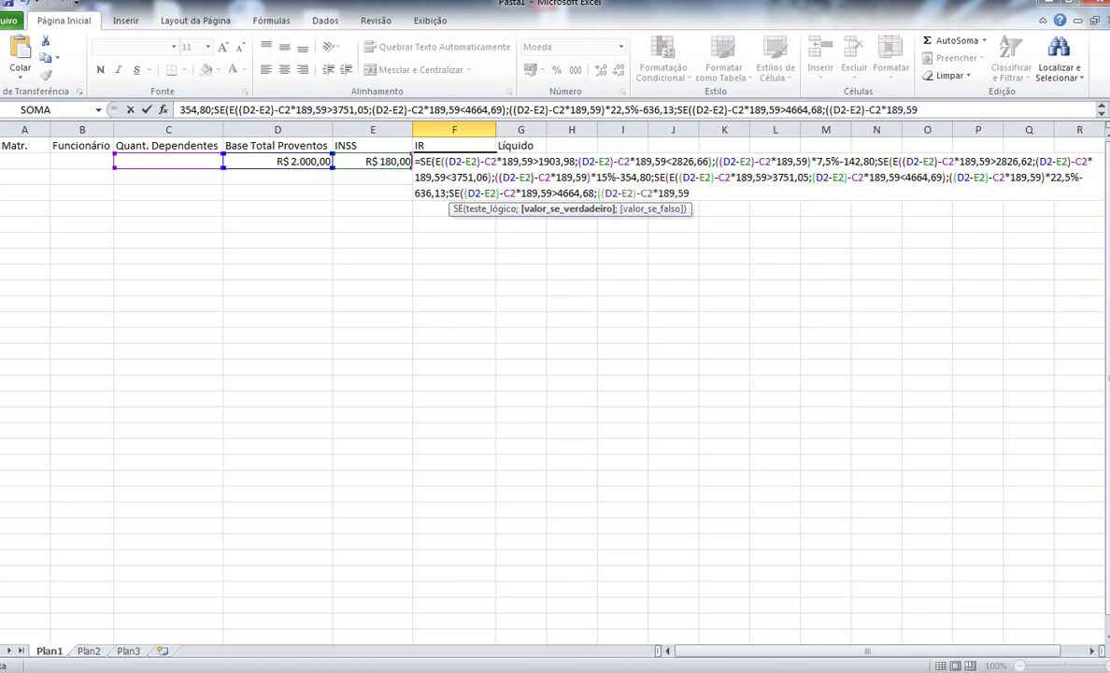
pyautogui.write(')*27,5%-')
pyautogui.hotkey('alt', 'Tab')
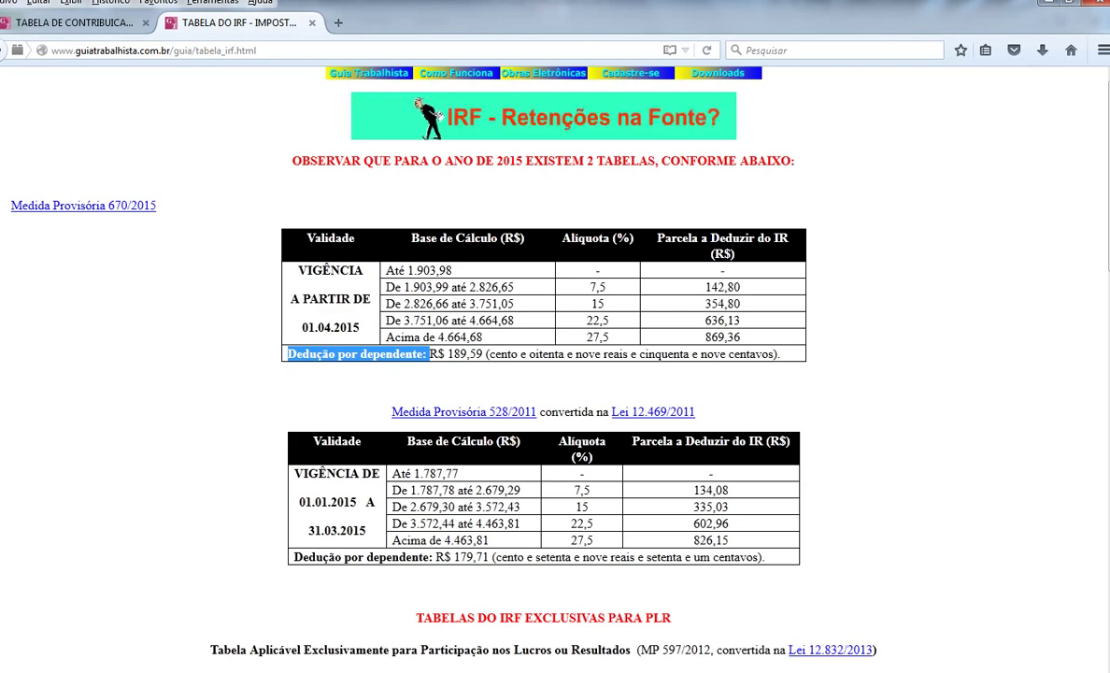
pyautogui.hotkey('alt', 'Tab')
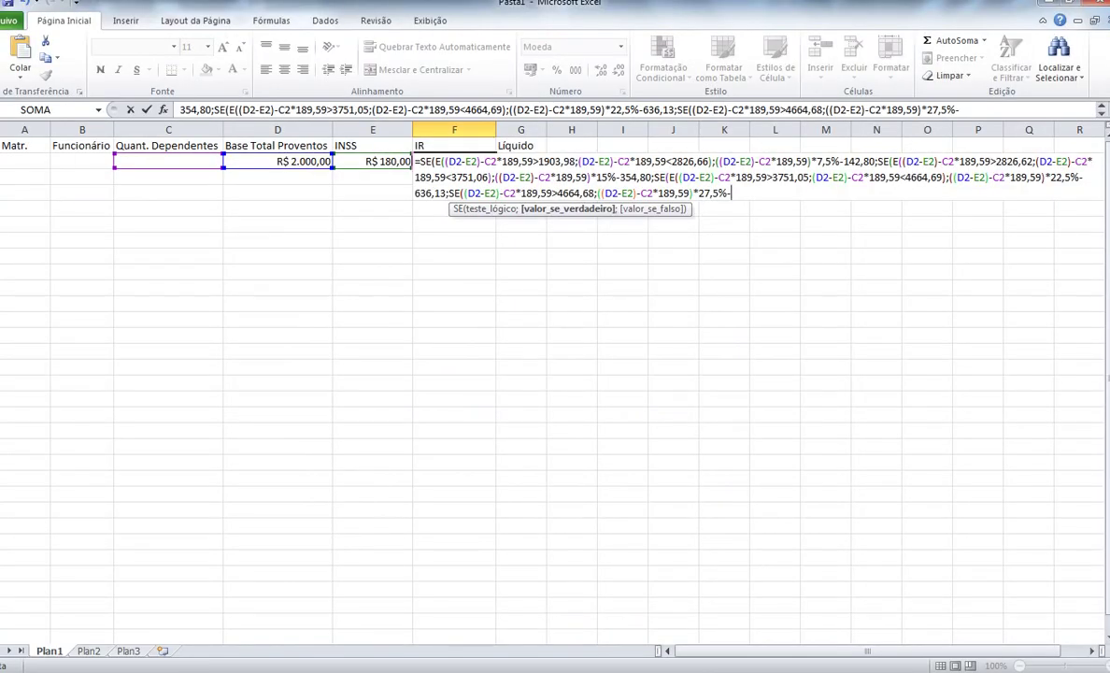
pyautogui.write('869,36')
pyautogui.hotkey('alt', 'Tab')
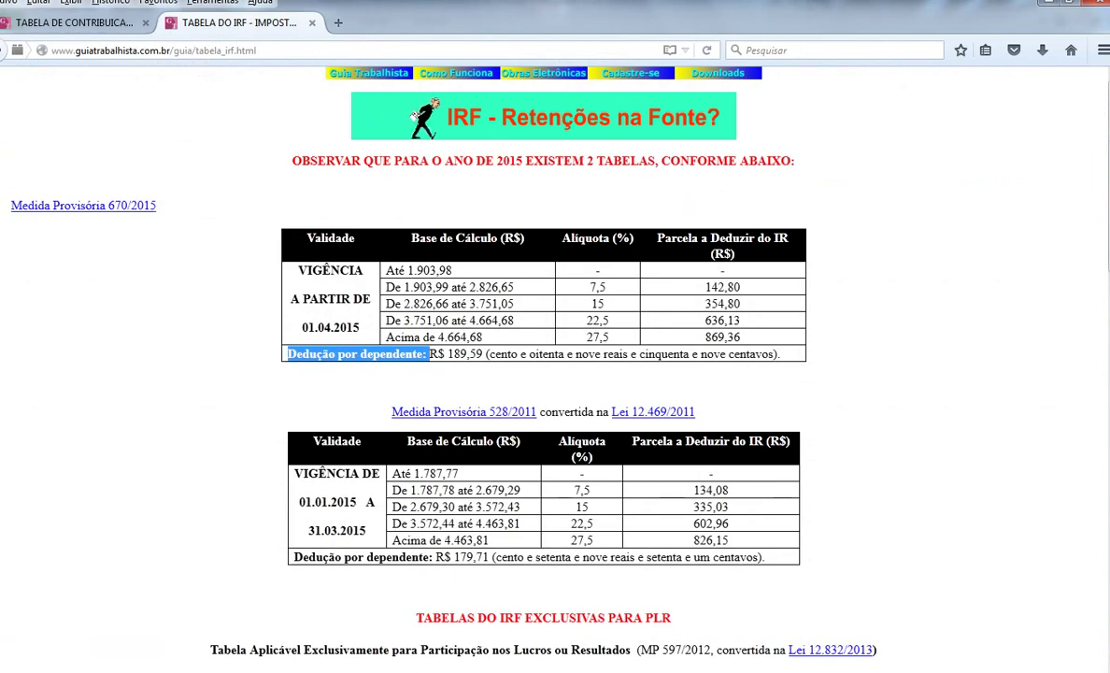
pyautogui.hotkey('alt', 'Tab')
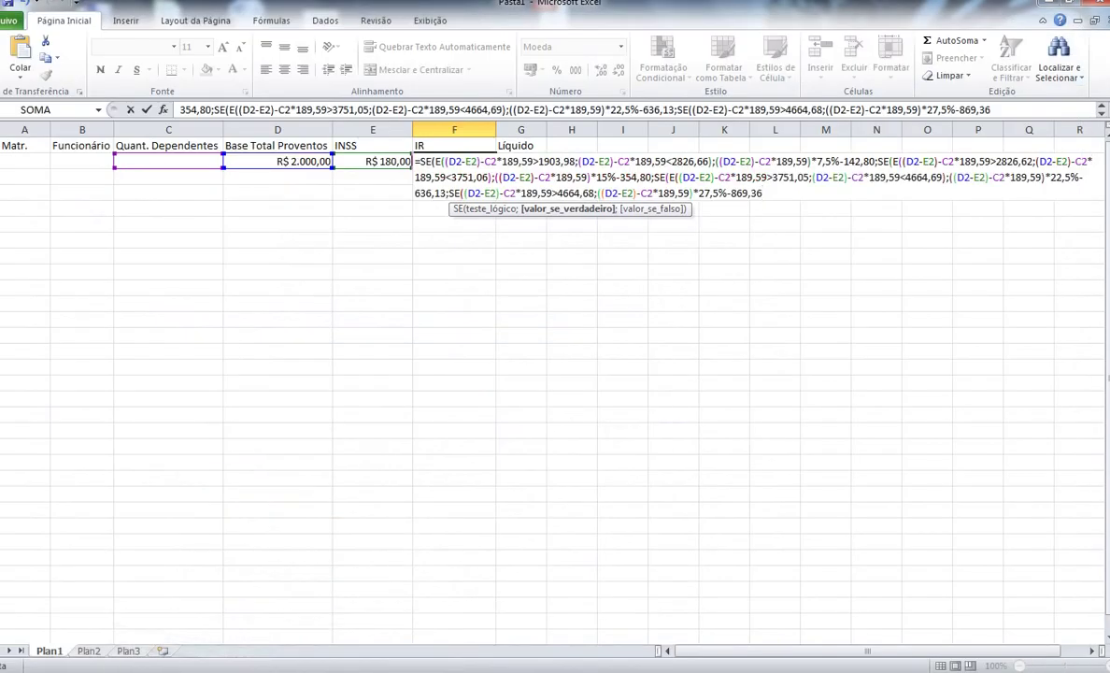
pyautogui.write(';')
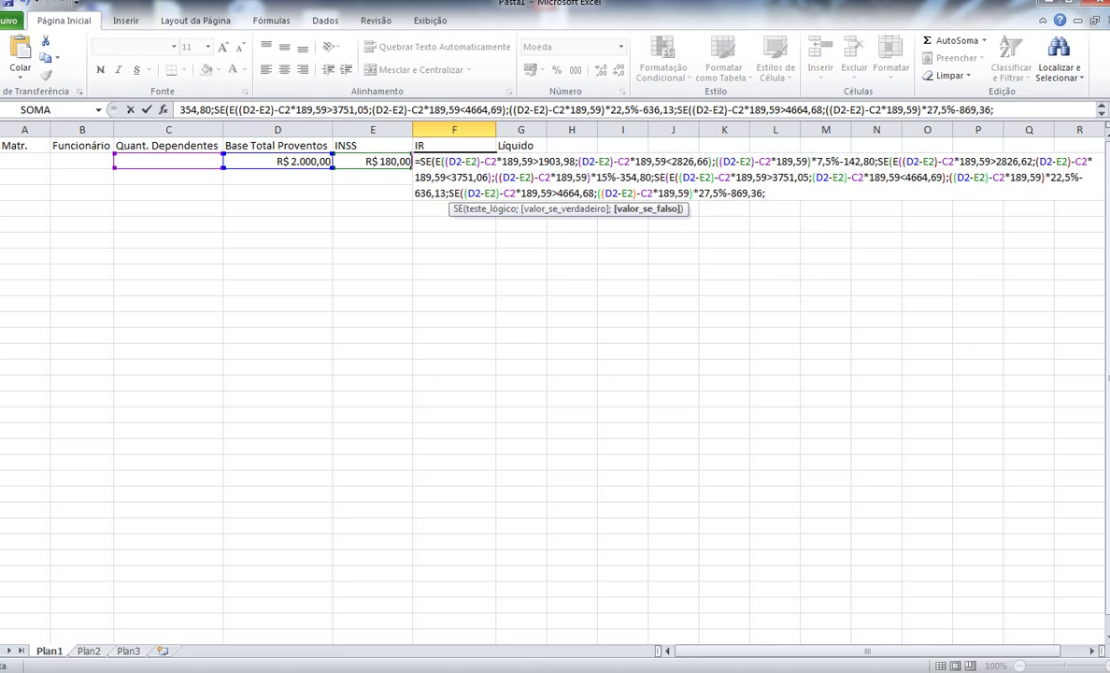
# Step: Finish the IR formula with 0 as the last false value and four closing parentheses, enter it, and select cell G2 under Líquido
pyautogui.write('0)))')
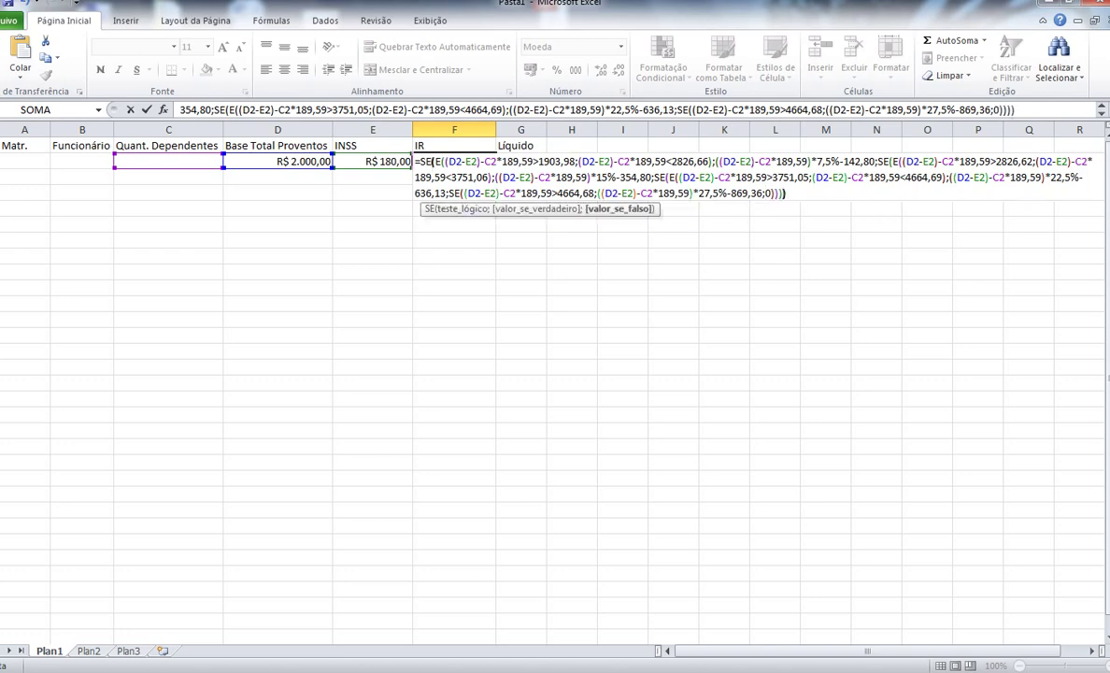
pyautogui.press('Return')
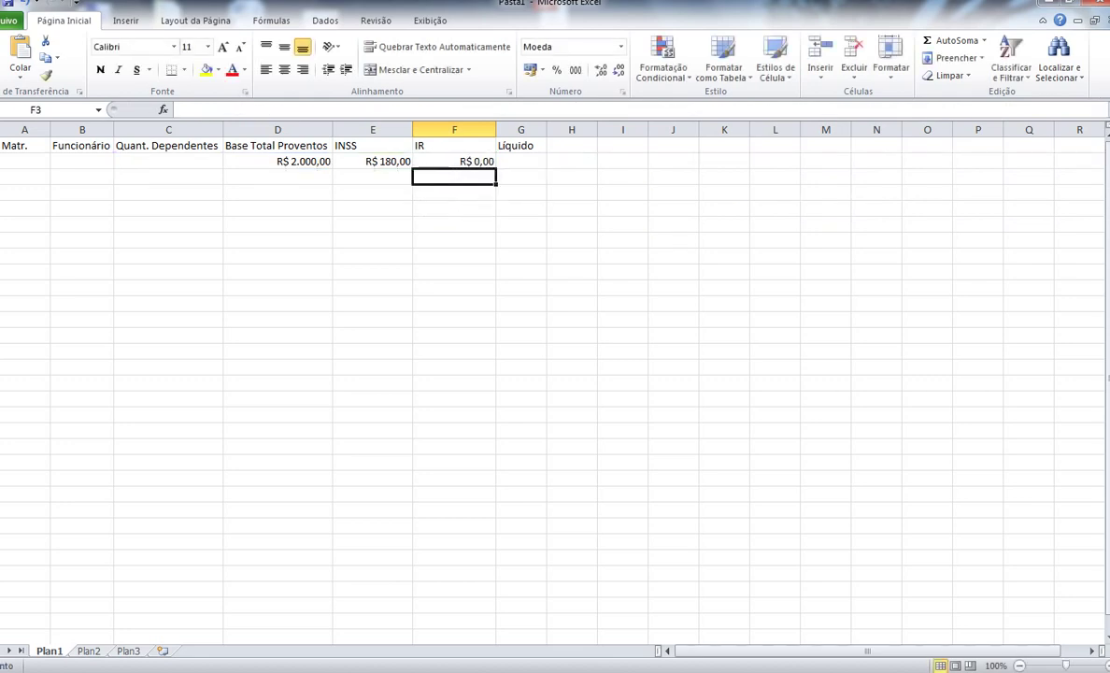
pyautogui.click(521, 162)
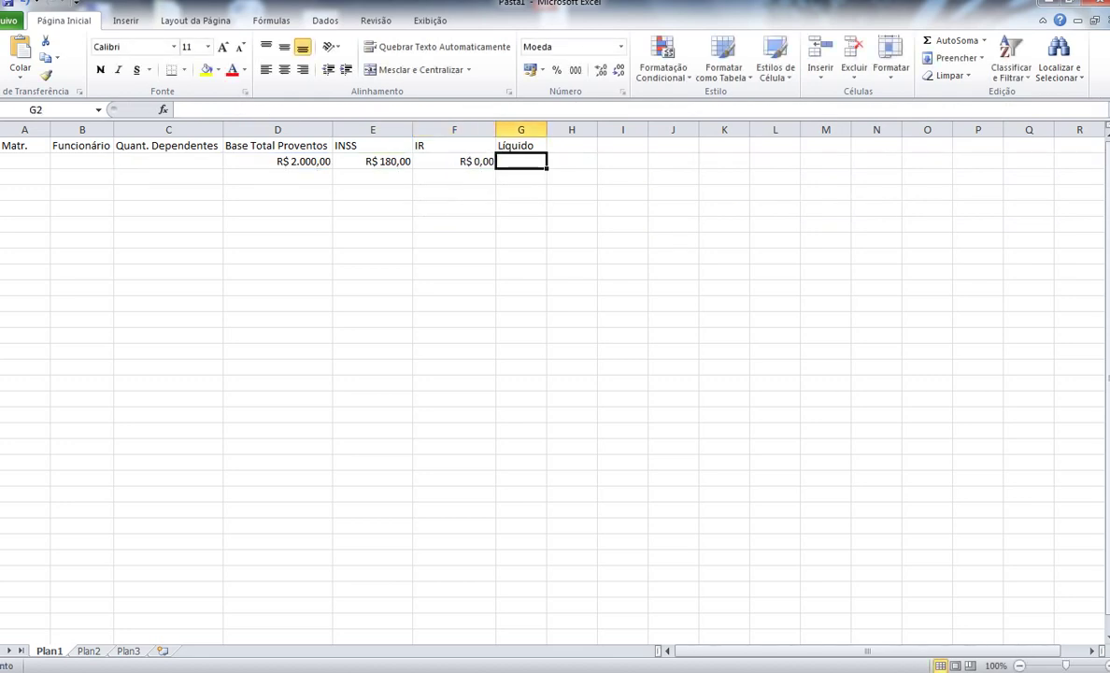
# Step: Enter the net pay formula =D2-E2-F2 in cell G2 under Líquido
pyautogui.write('=')
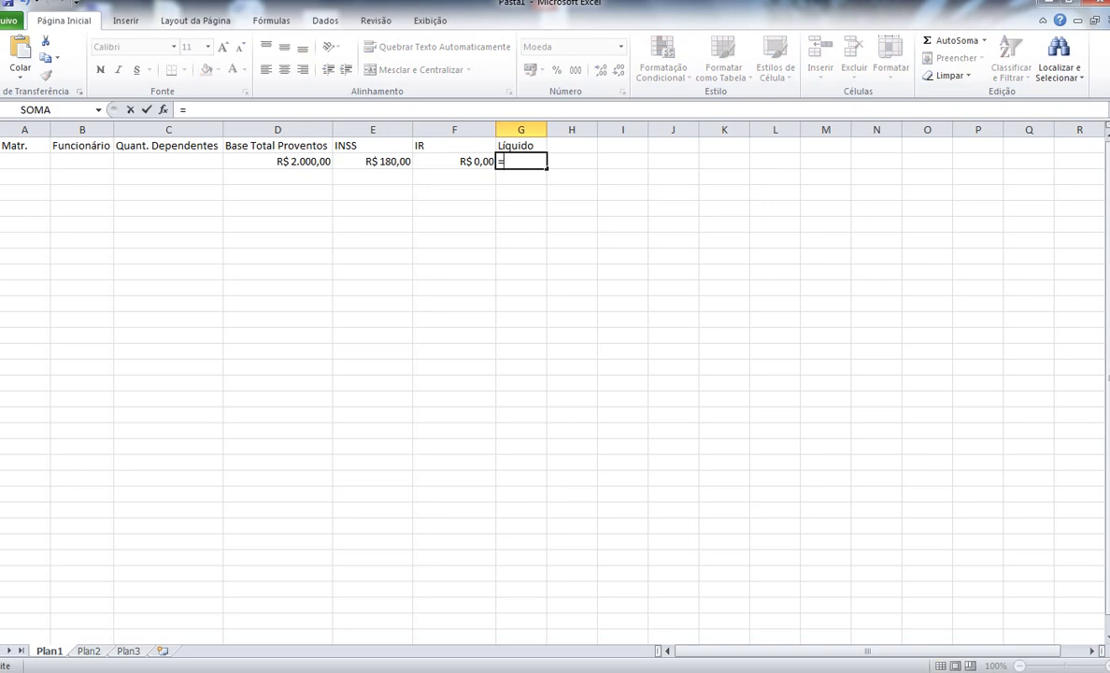
pyautogui.press('Left')
pyautogui.press('Left')
pyautogui.press('Left')
pyautogui.write('-')
pyautogui.press('Left')
pyautogui.press('Left')
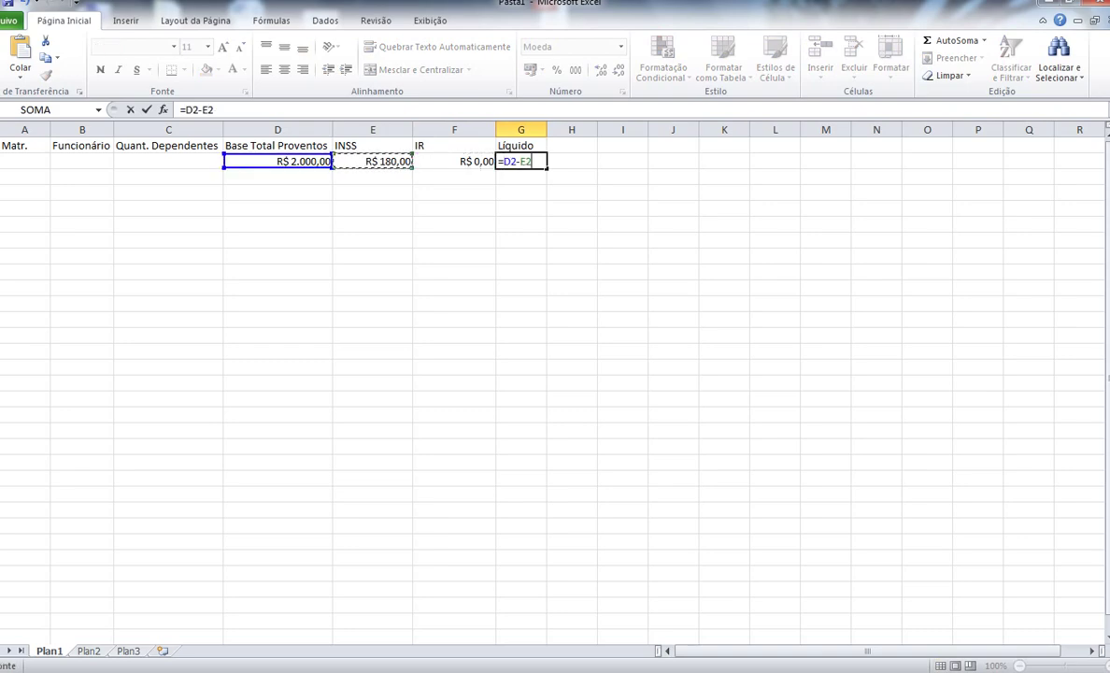
pyautogui.write('-')
pyautogui.press('Left')
pyautogui.press('Return')
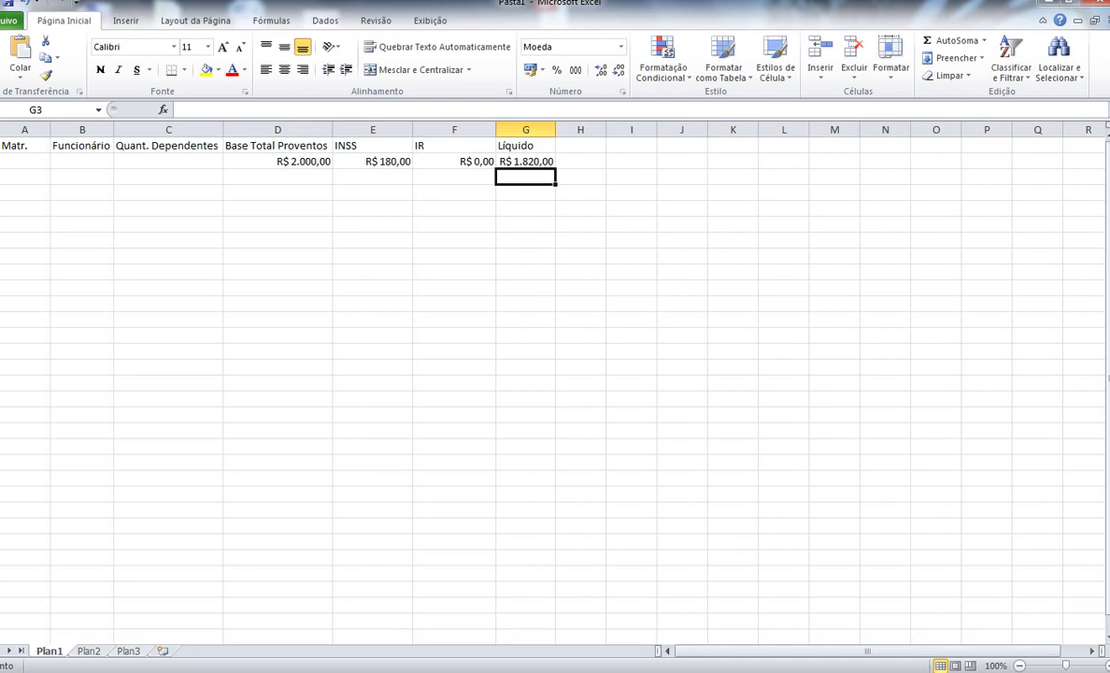
# Step: Reset the Base Total Proventos in D2 to 0 and replace it with 3000
pyautogui.click(277, 162)
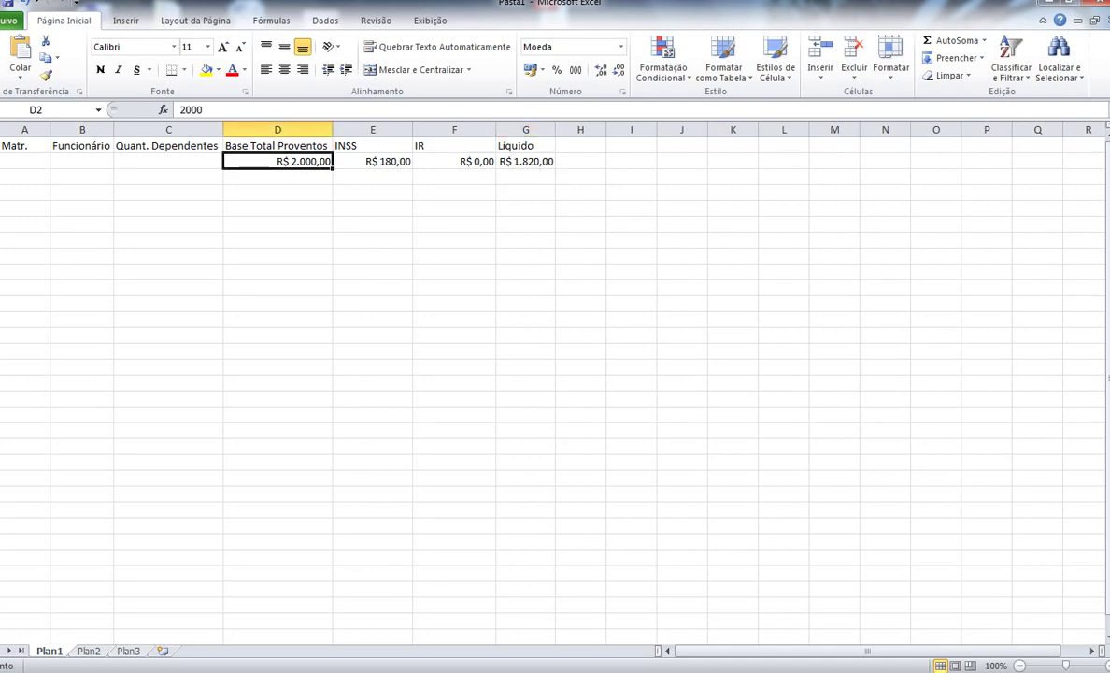
pyautogui.write('0')
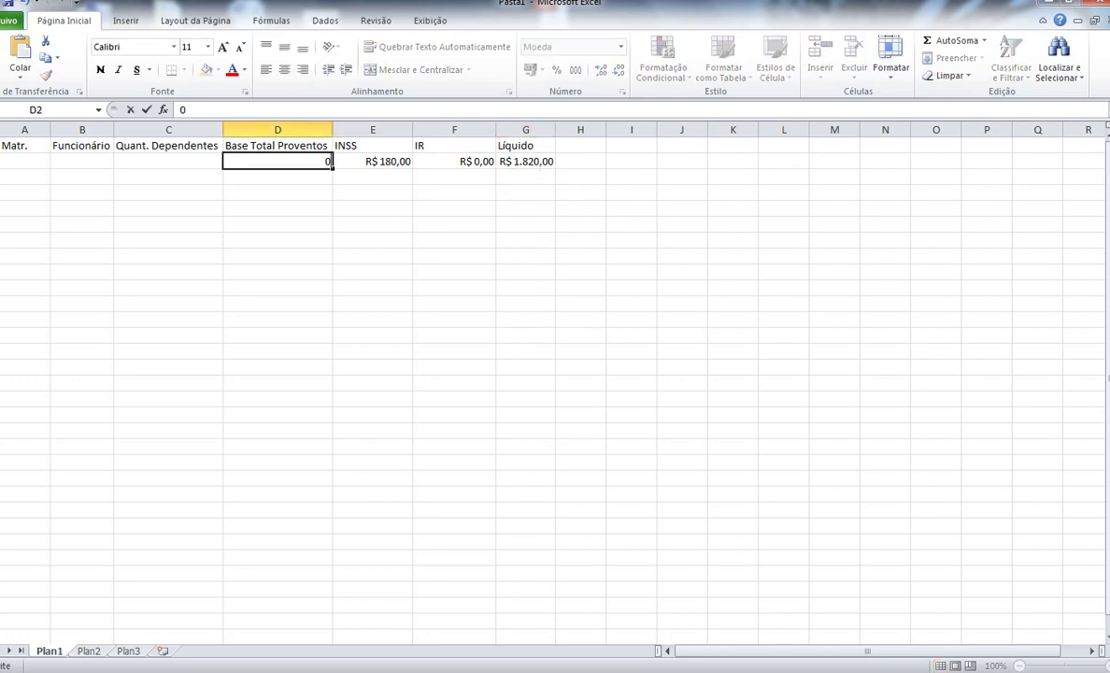
pyautogui.press('Return')
pyautogui.click(278, 161)
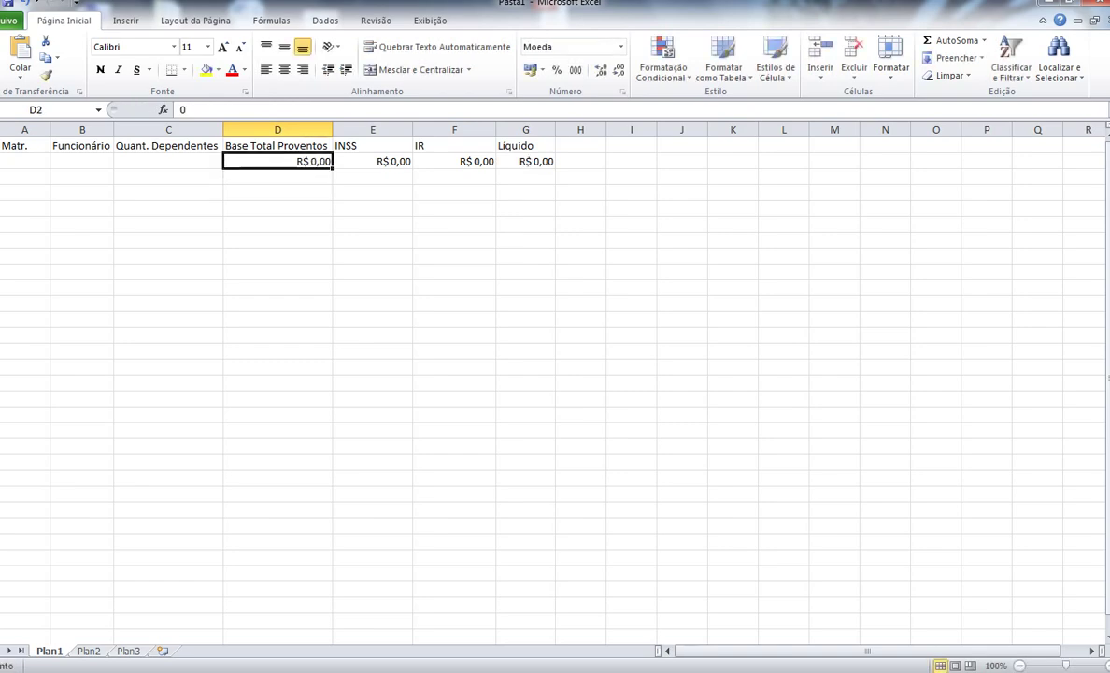
pyautogui.write('3000')
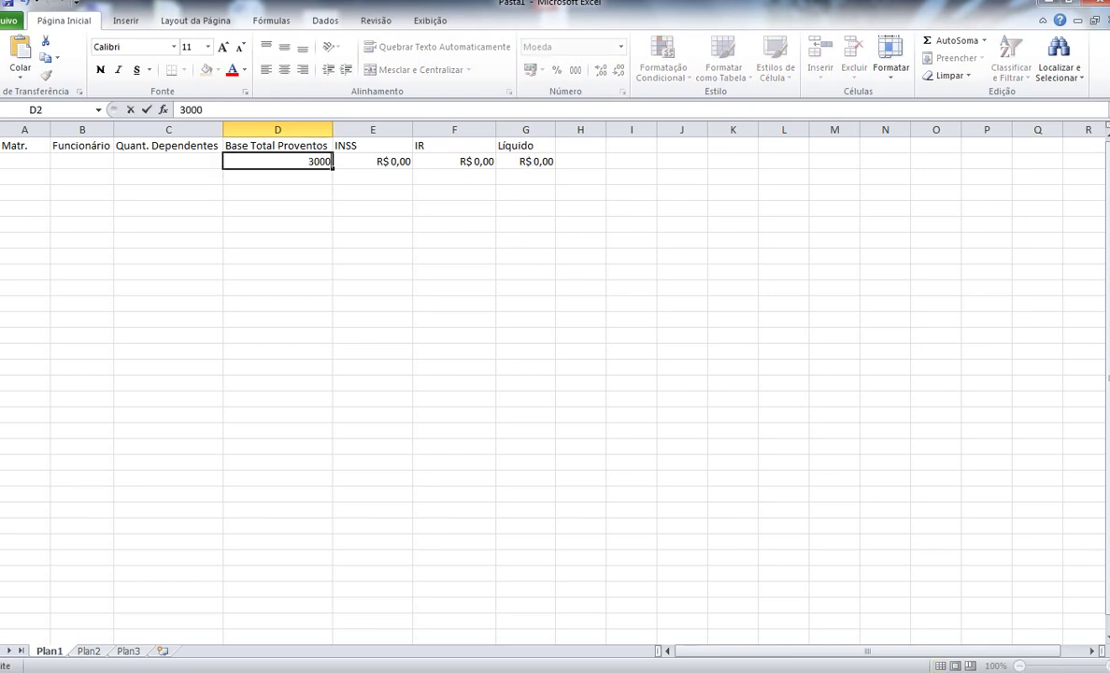
pyautogui.press('Return')
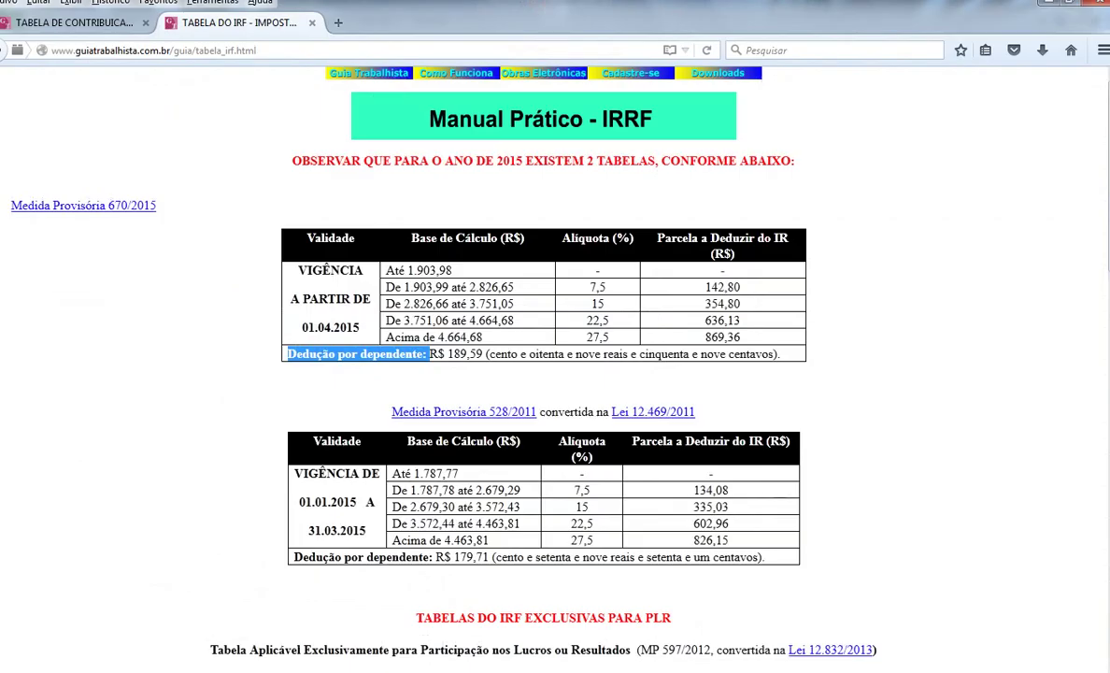
# Step: Open the INSS table in the browser, calculate 3000 × 11% in the Calculator, and return to the spreadsheet to compare the INSS amount
pyautogui.click(75, 23)
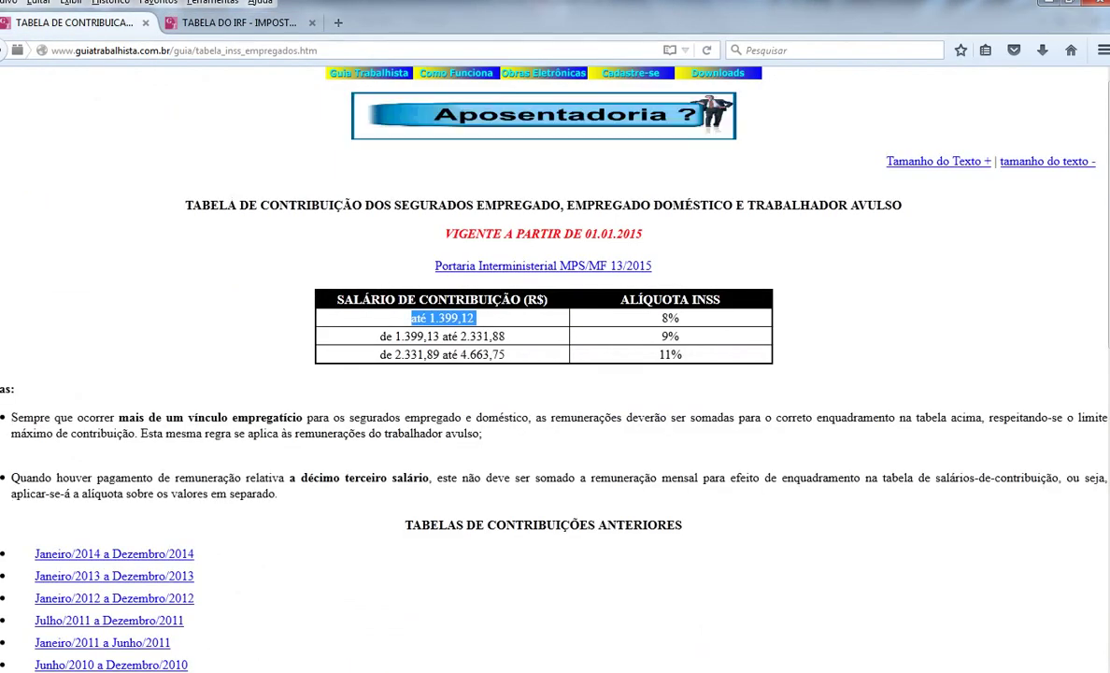
pyautogui.hotkey('alt', 'Tab')
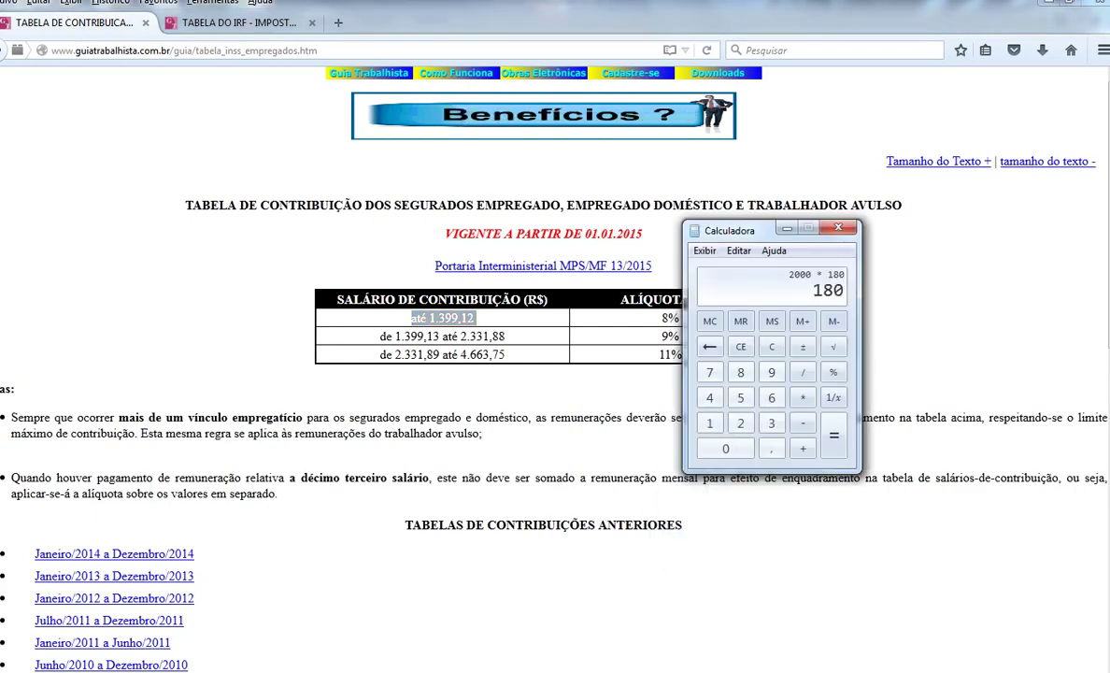
pyautogui.moveTo(729, 230); pyautogui.dragTo(884, 223)
pyautogui.write('3000')
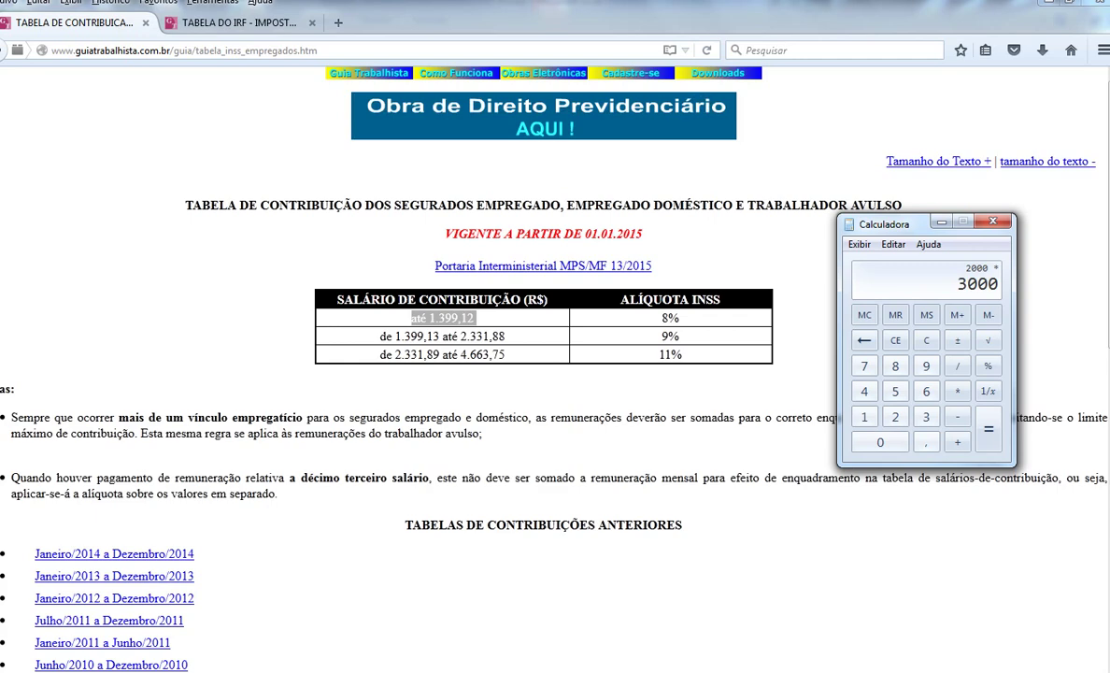
pyautogui.press('KP_Multiply')
pyautogui.click(926, 340)
pyautogui.write('3000')
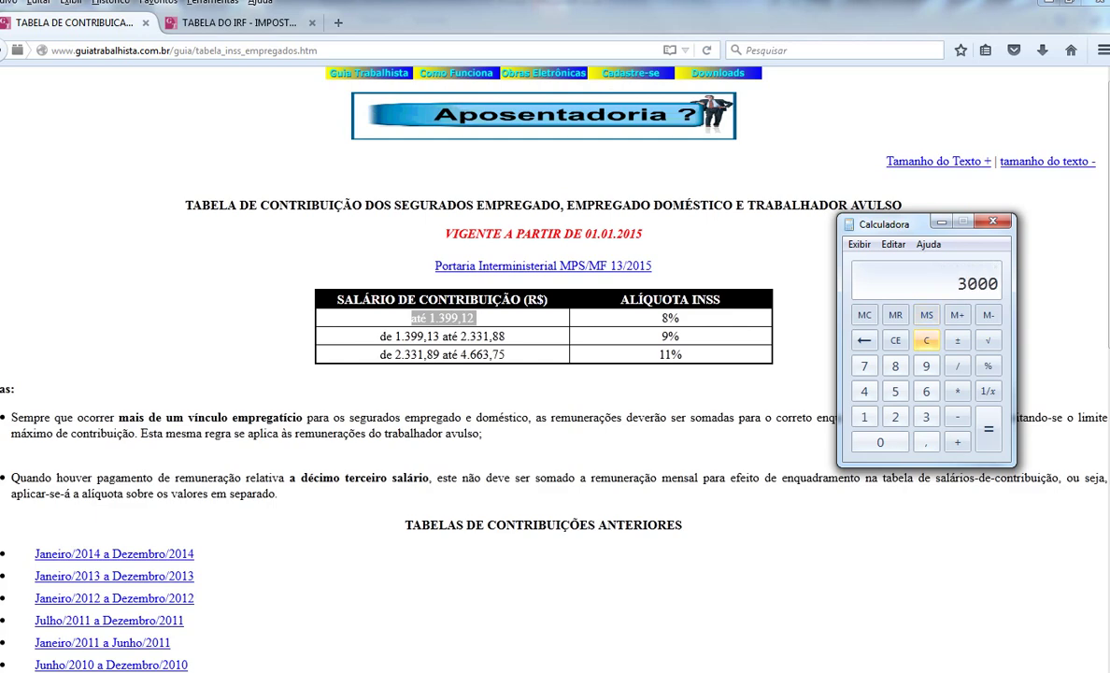
pyautogui.press('KP_Multiply')
pyautogui.write('11')
pyautogui.press('%')
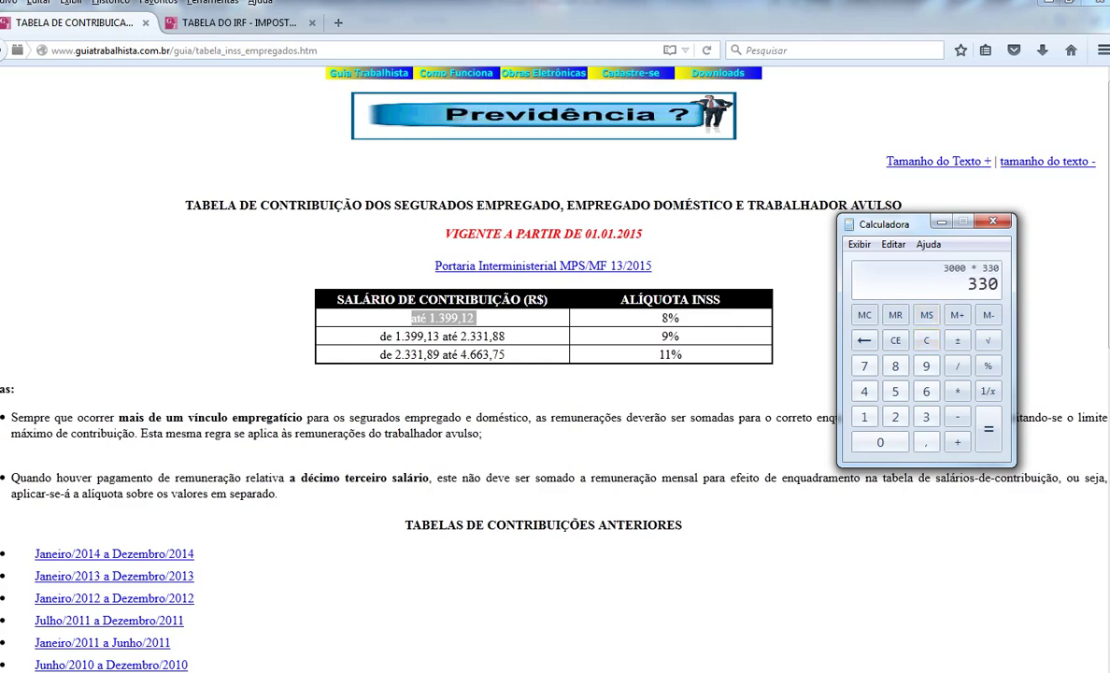
pyautogui.hotkey('alt', 'Tab')
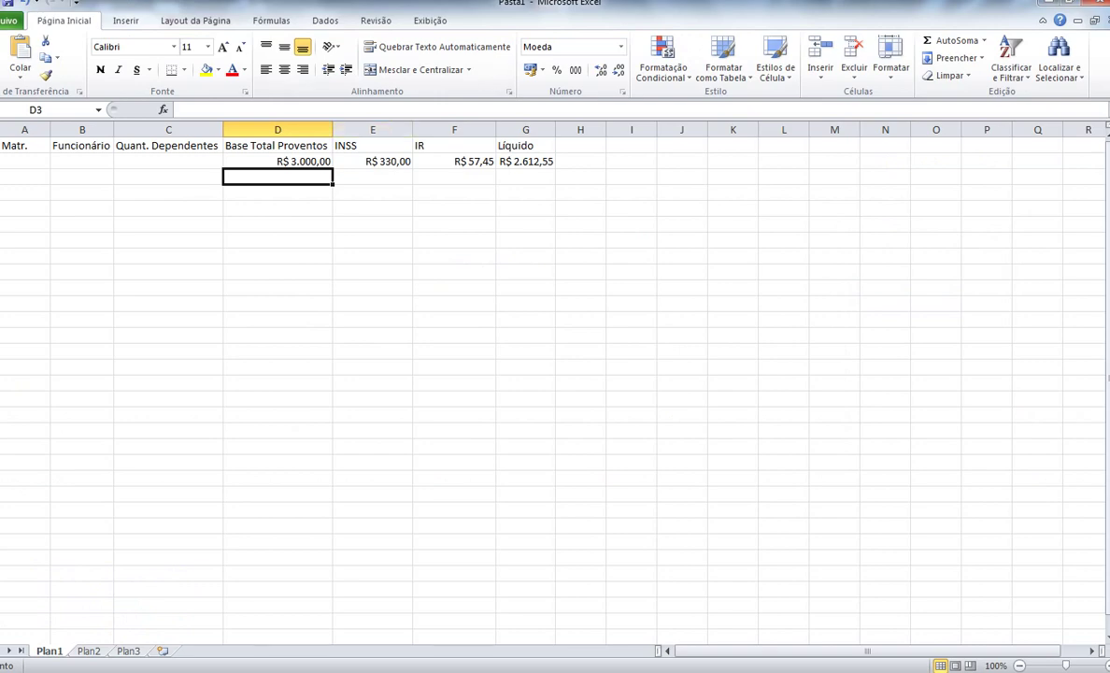
# Step: Switch to the IRRF table in the browser and bring the Calculator in front of it
pyautogui.moveTo(541, 672)
pyautogui.click(640, 672)
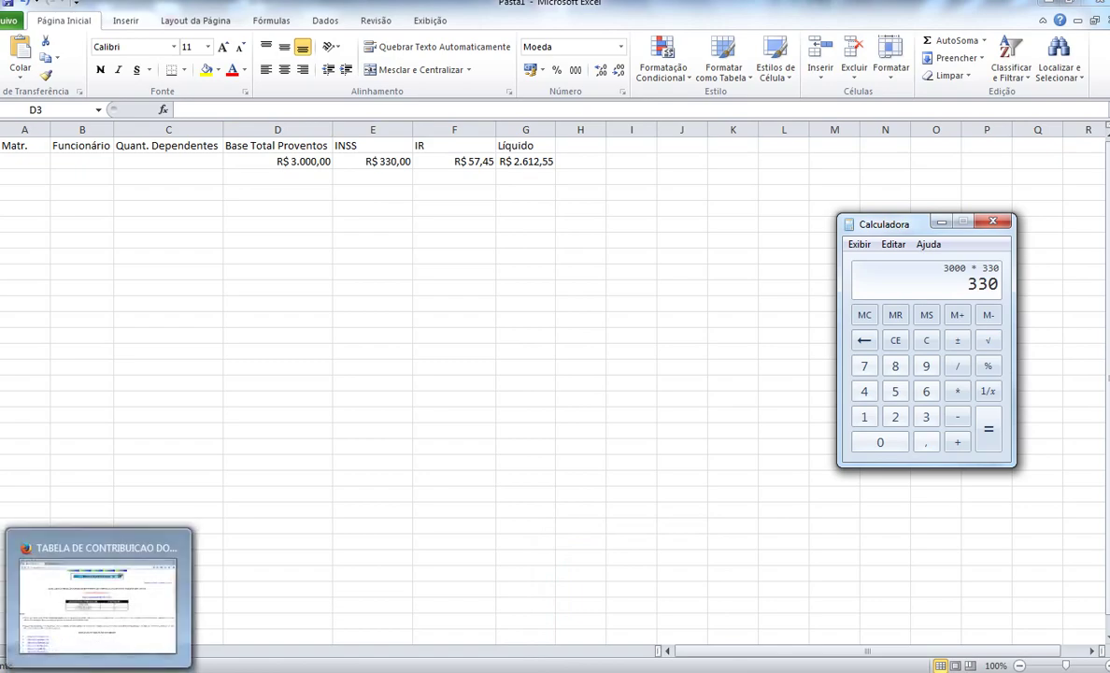
pyautogui.click(98, 672)
pyautogui.click(245, 22)
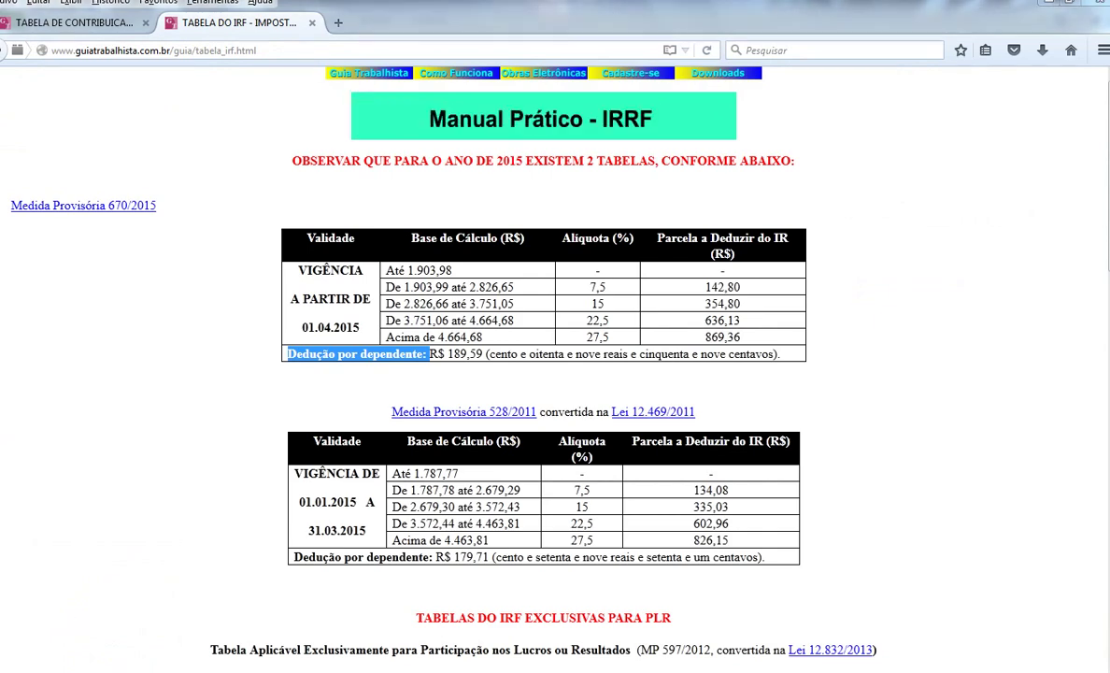
pyautogui.hotkey('alt', 'Tab')
pyautogui.press('BackSpace')
pyautogui.press('BackSpace')
pyautogui.write('000')
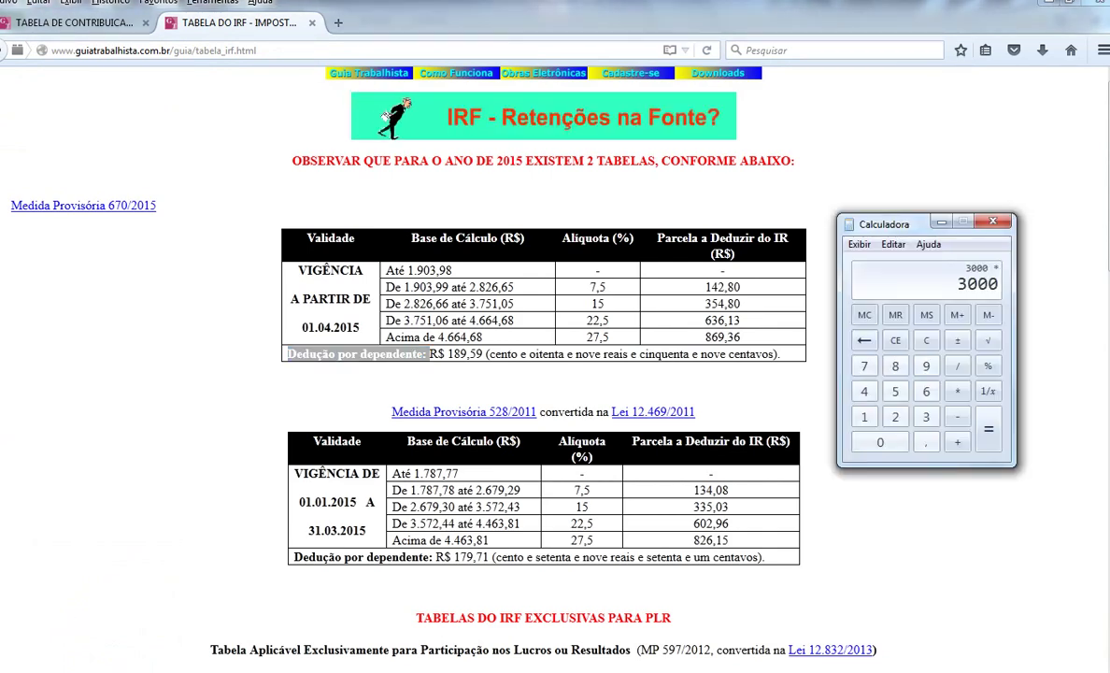
pyautogui.press('*')
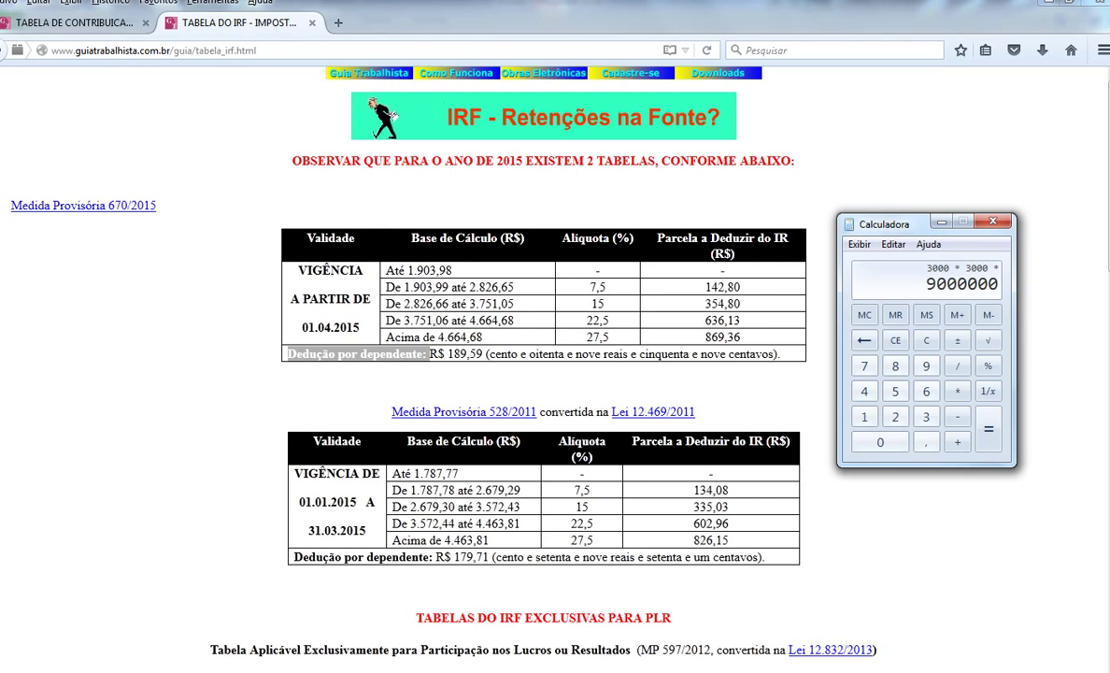
pyautogui.write('0,89')
pyautogui.press('Return')
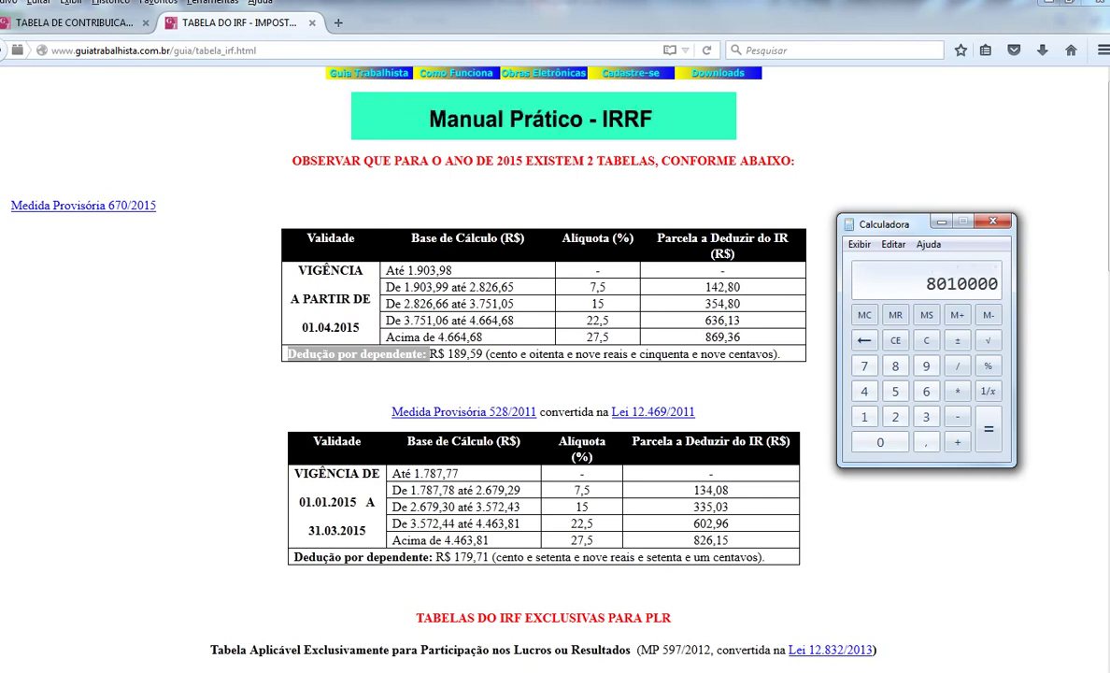
pyautogui.press('Escape')
# Step: Try to calculate 3000 × 0,89 in the Calculator, take 7,5% of the result and subtract 142,80, and clear the calculation
pyautogui.write('3000')
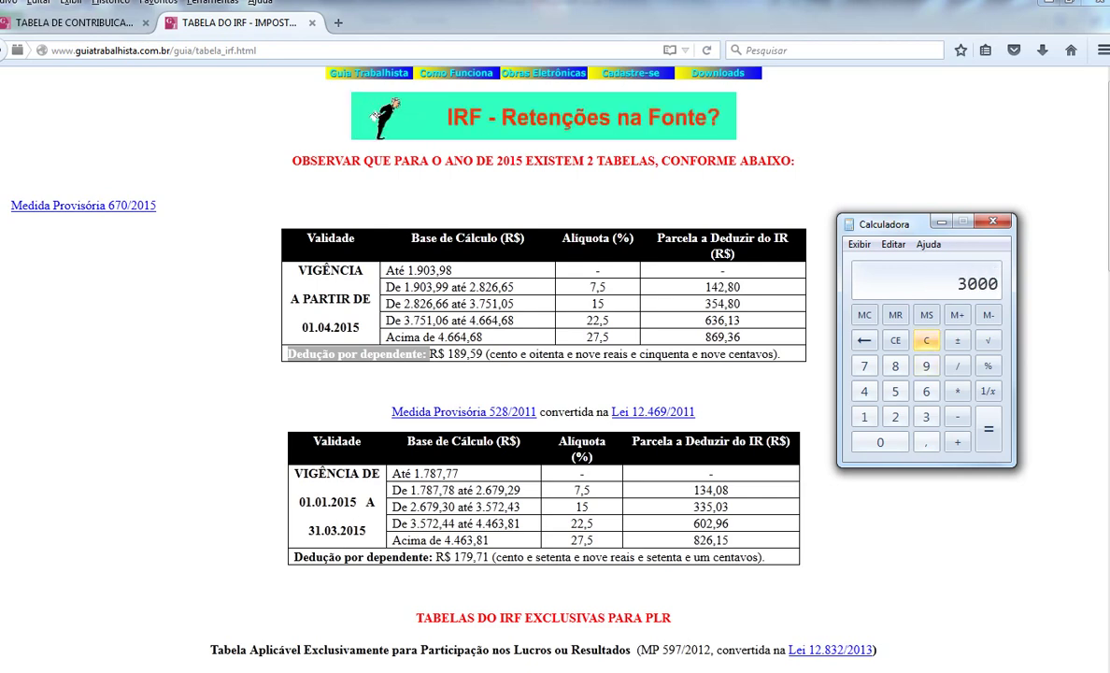
pyautogui.press('*')
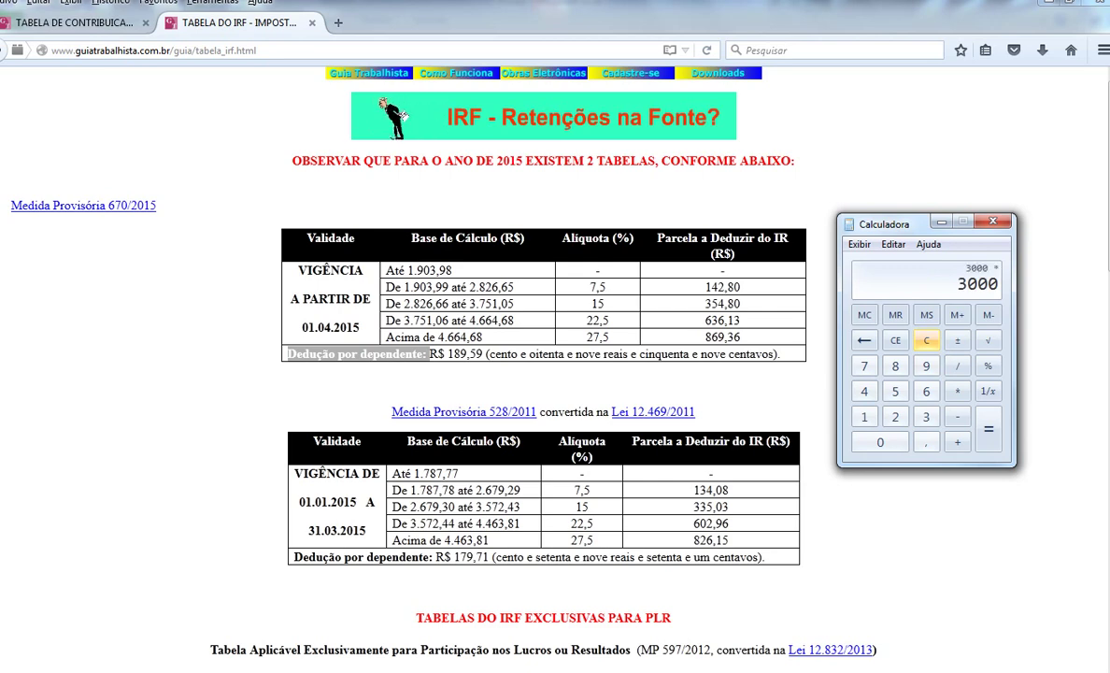
pyautogui.write('0,89')
pyautogui.press('Return')
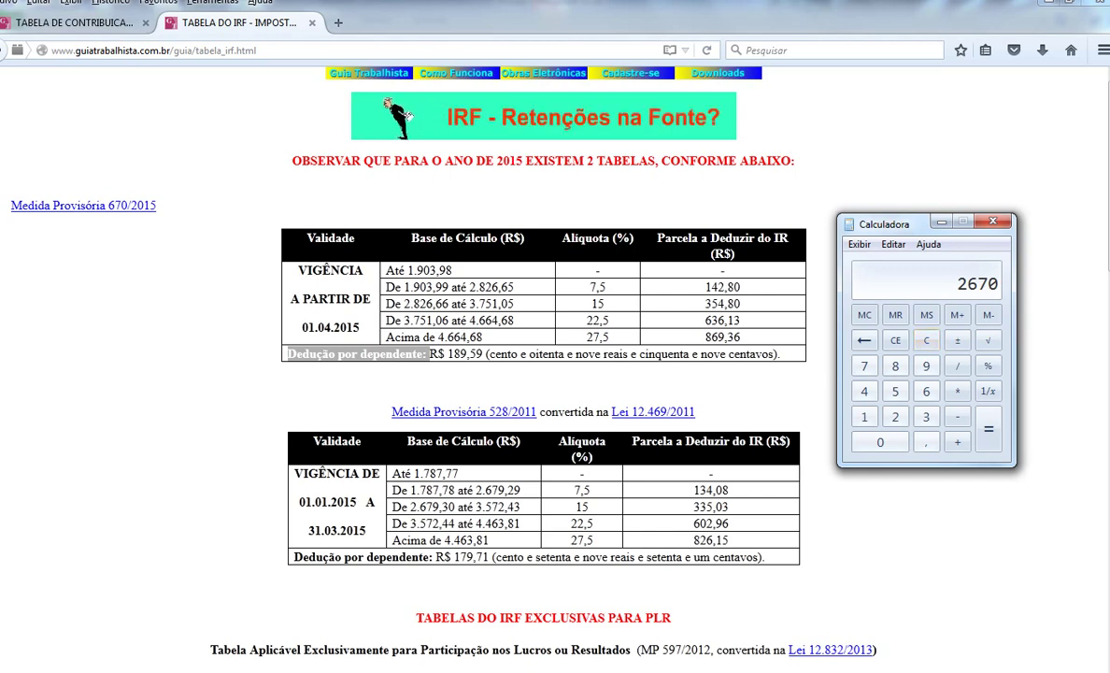
pyautogui.press('*')
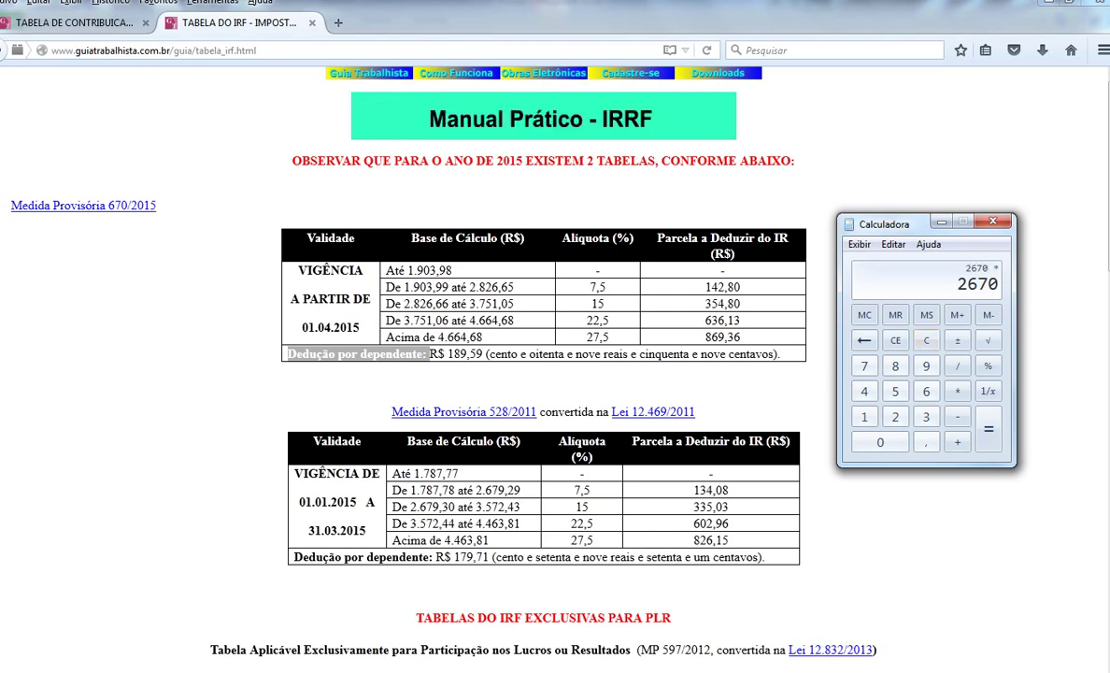
pyautogui.write('7,5')
pyautogui.press('%')
pyautogui.press('-')
pyautogui.write('1')
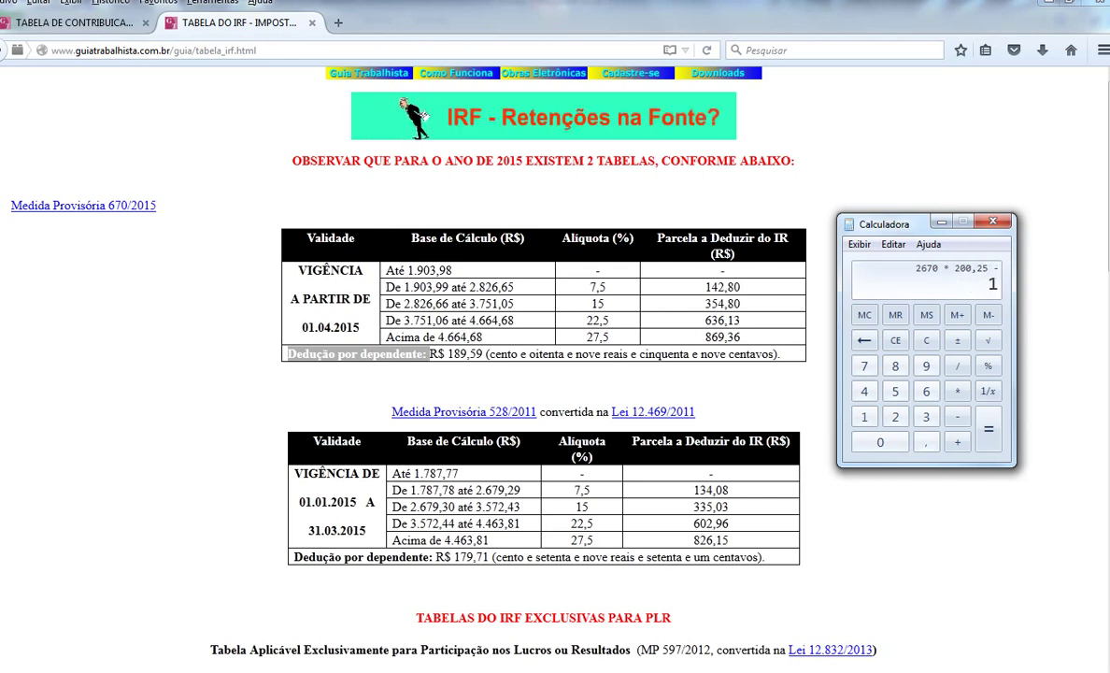
pyautogui.write('42,80')
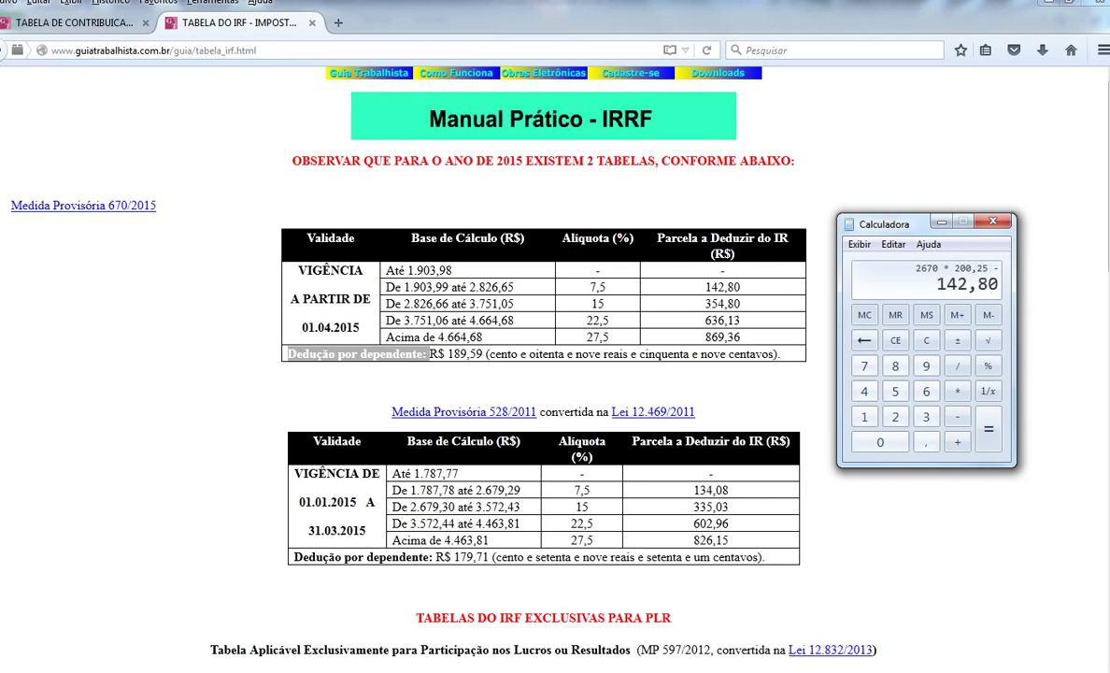
pyautogui.press('Return')
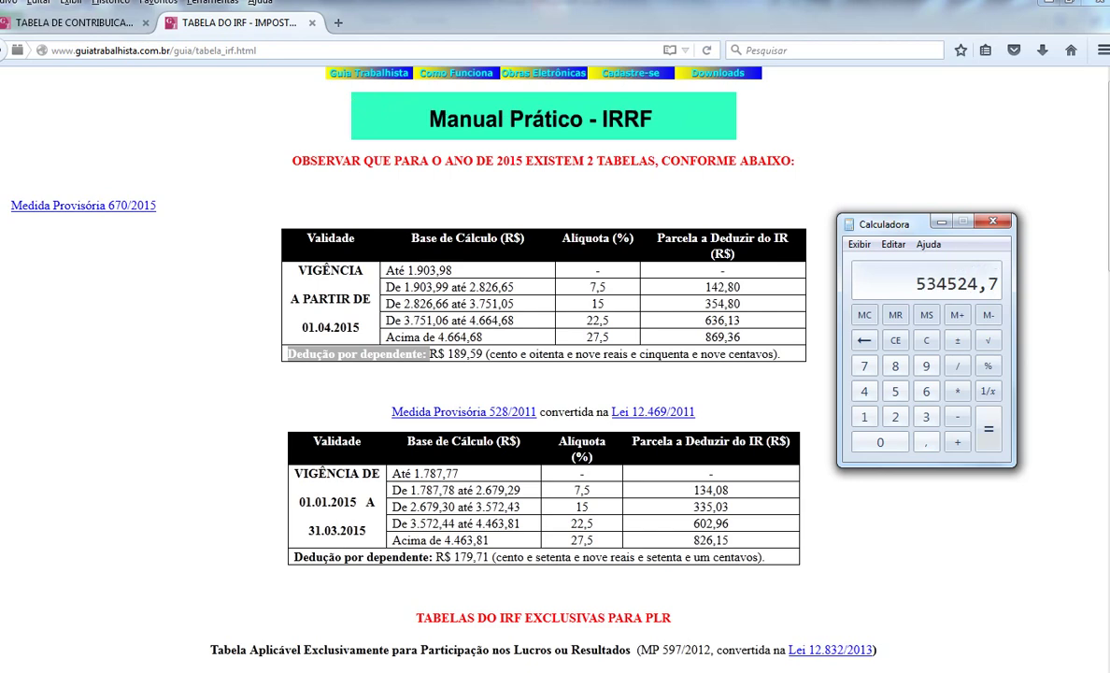
pyautogui.click(926, 341)
# Step: Calculate 3000 × 0,89 again in the Calculator, take 7,5% of the result, and clear the calculation
pyautogui.write('3')
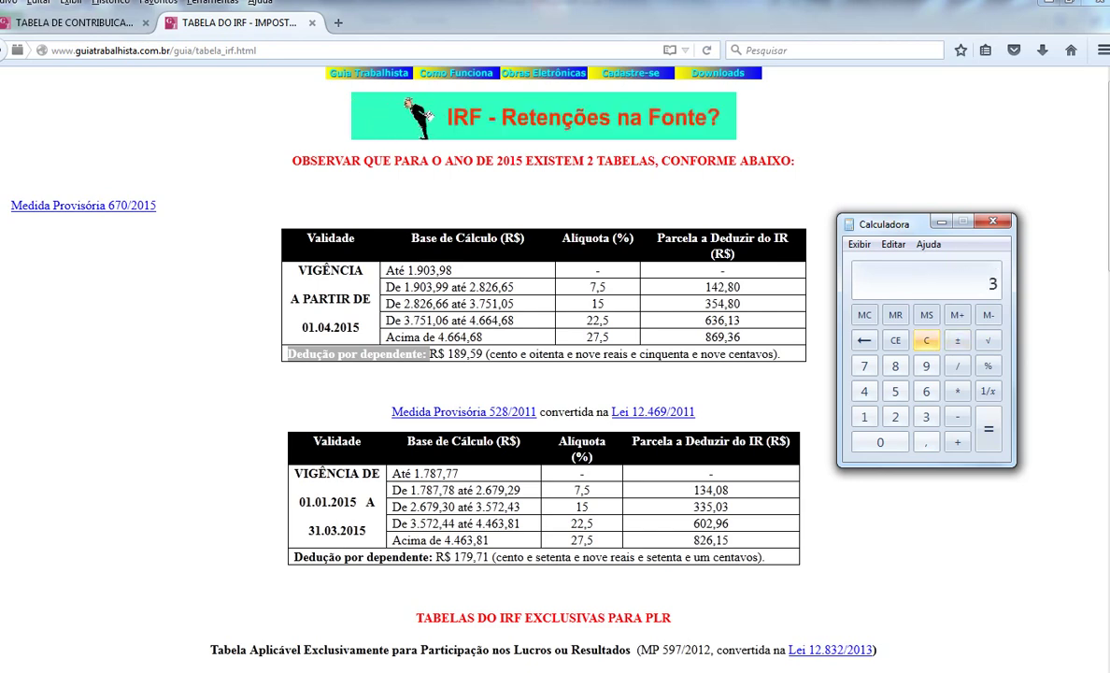
pyautogui.write('000 ')
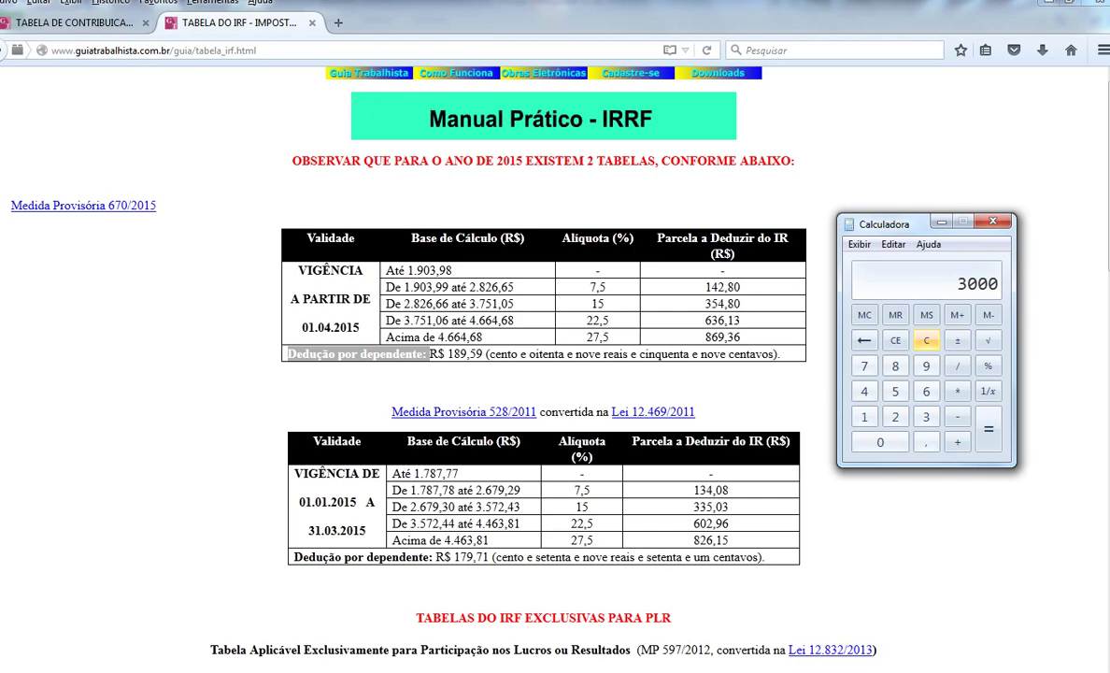
pyautogui.write('* 0,89')
pyautogui.press('Return')
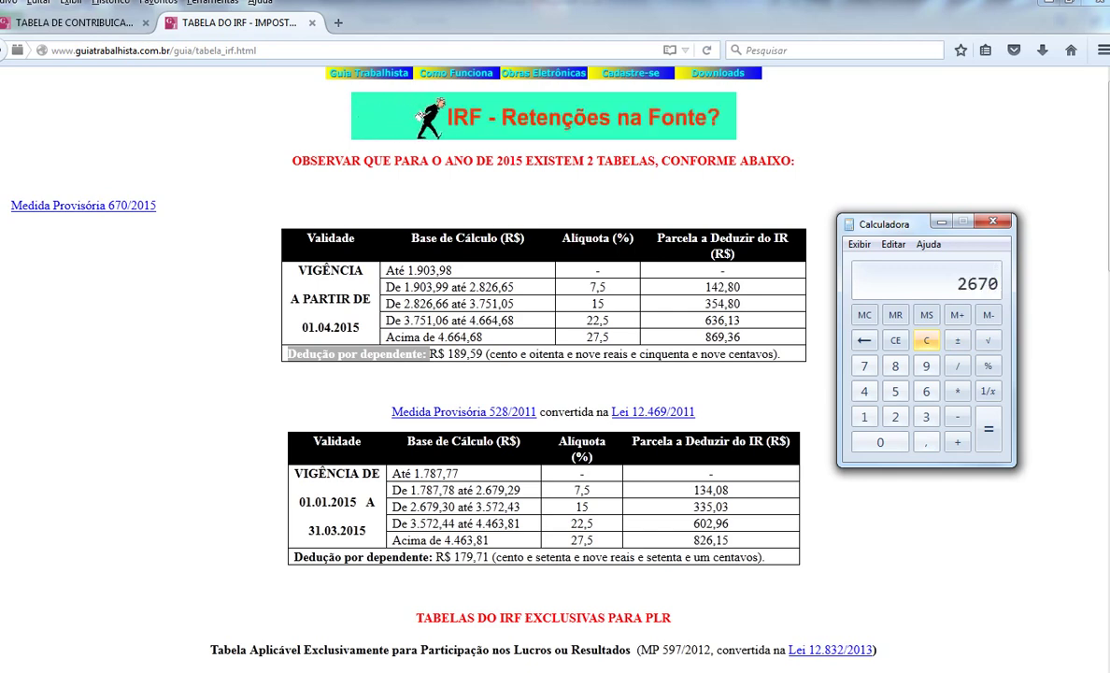
pyautogui.write('*7,5')
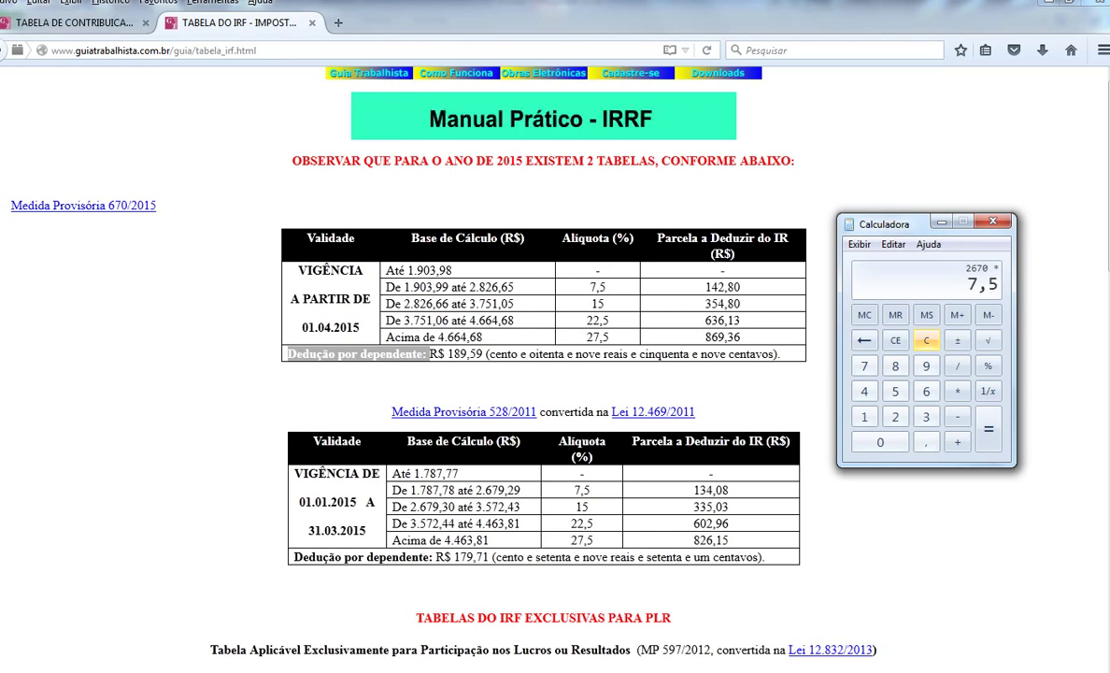
pyautogui.press('%')
pyautogui.press('-')
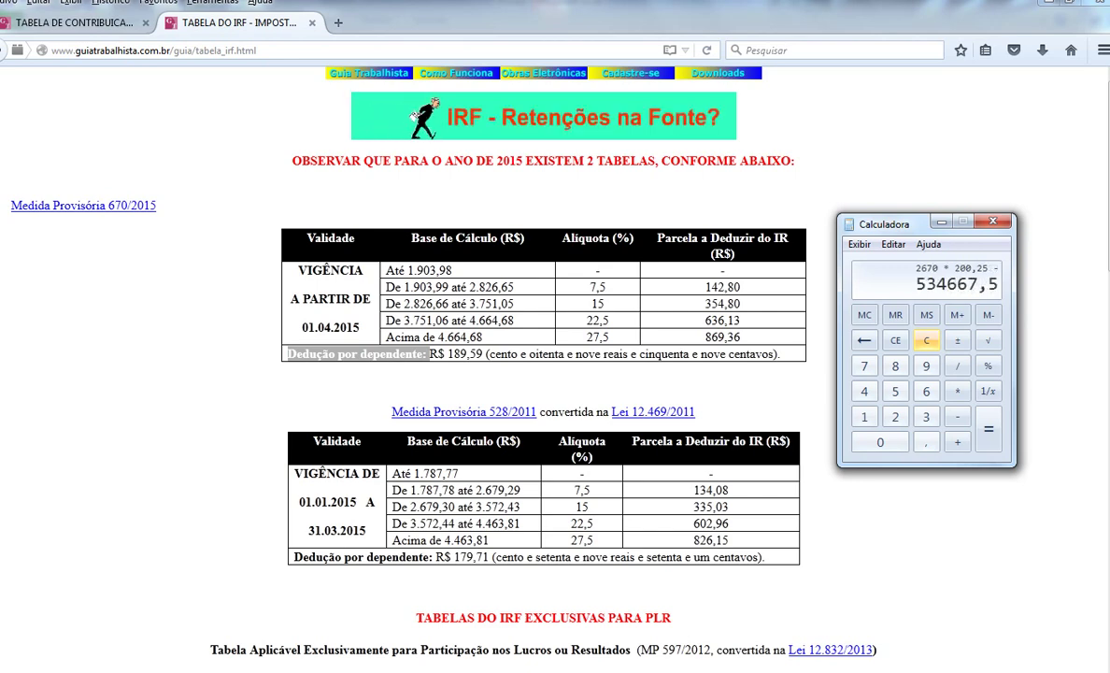
pyautogui.write('200,25')
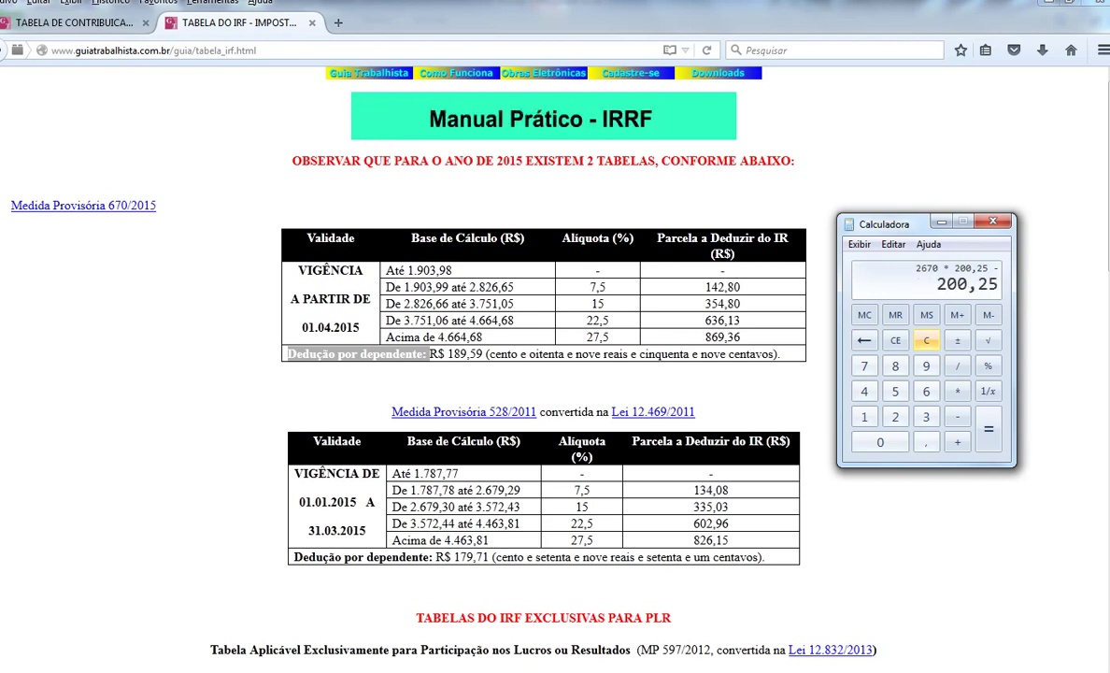
pyautogui.press('Escape')
# Step: Subtract the 7,5% bracket's deductible amount by calculating 200,25 - 142,8 in the Calculator
pyautogui.write('200,')
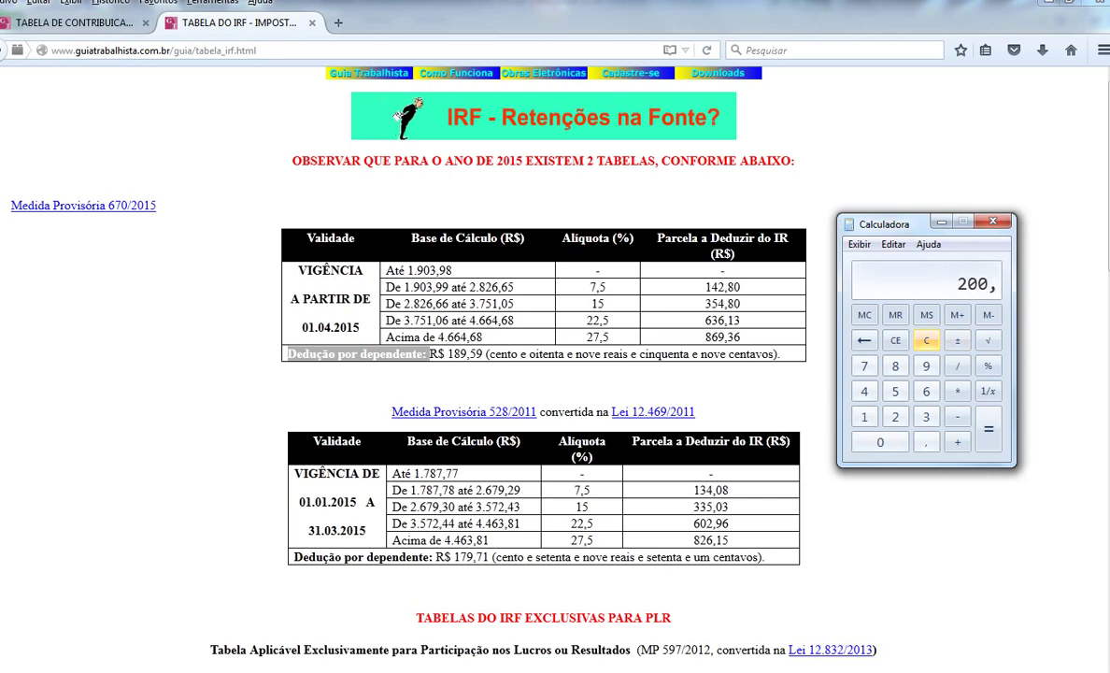
pyautogui.write('25-142,8')
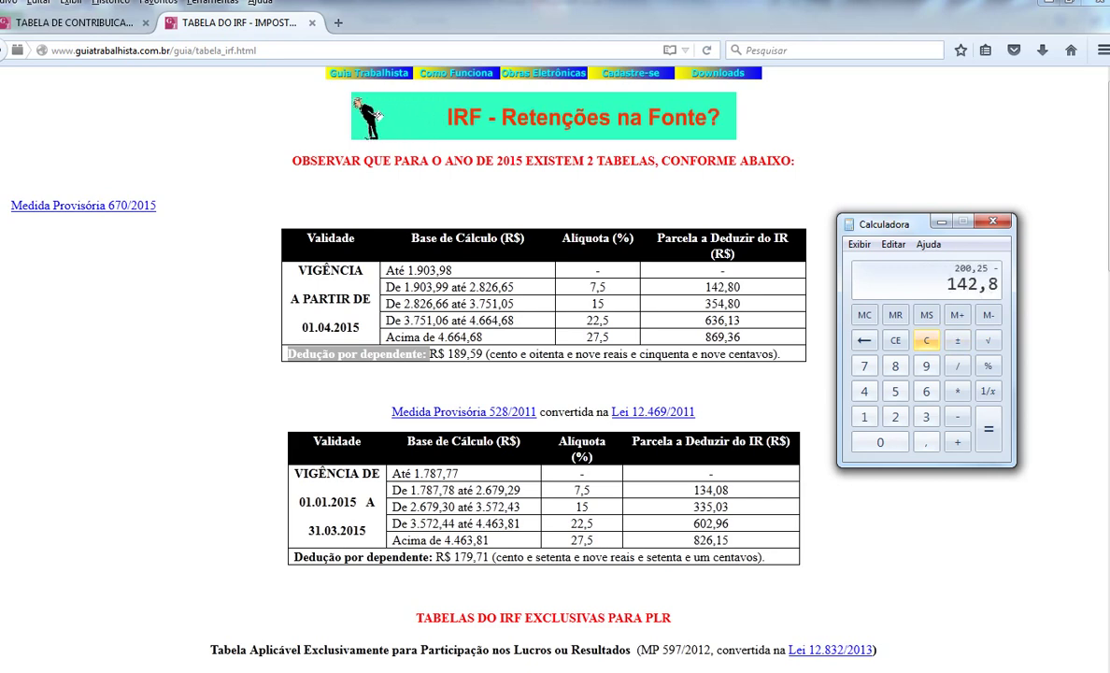
pyautogui.press('Return')
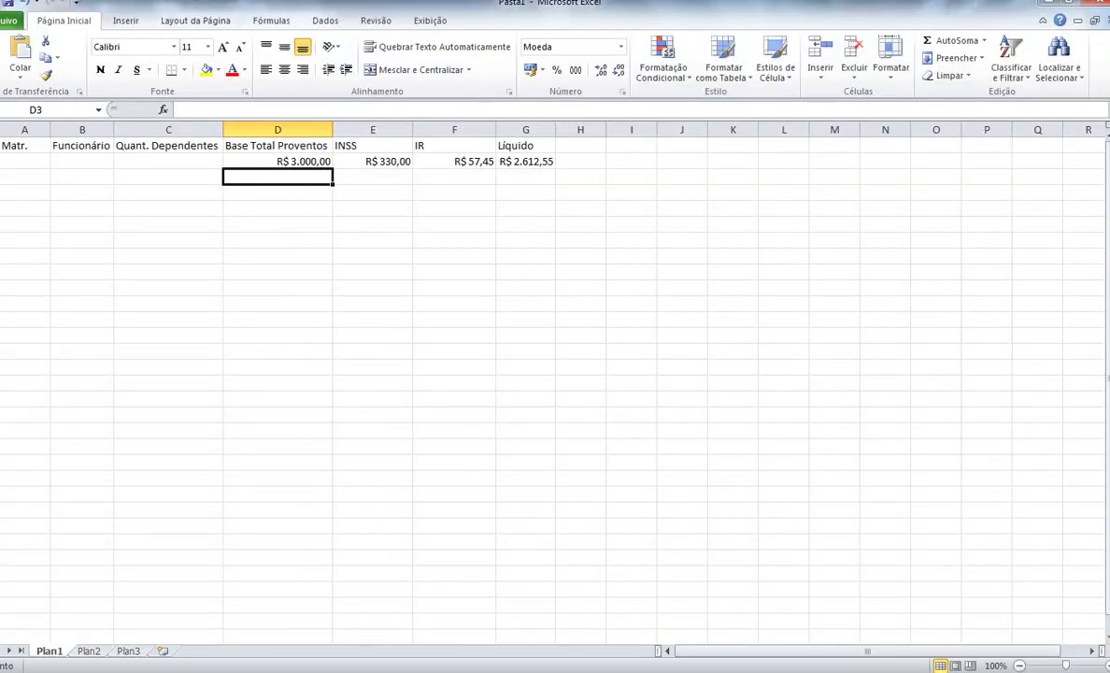
# Step: Check the net pay by calculating 3000 - 330 - 57,45 in the Calculator, and return to the spreadsheet
pyautogui.hotkey('alt', 'Tab')
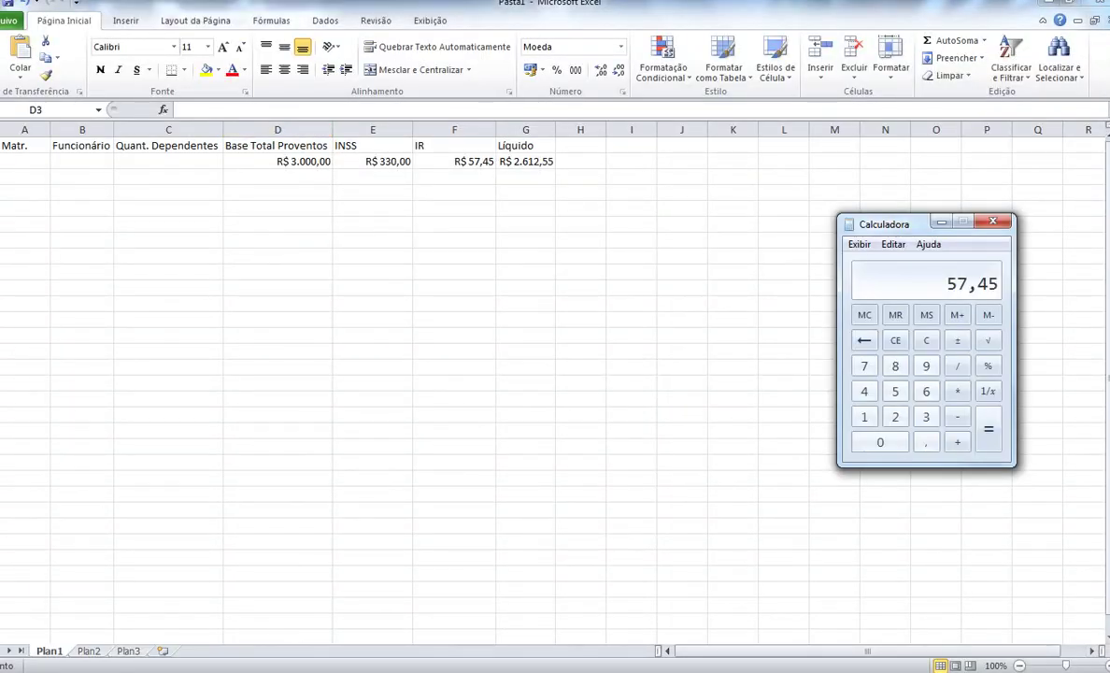
pyautogui.write('3000 - 330 - 57,45')
pyautogui.press('Return')
pyautogui.hotkey('alt', 'Tab')
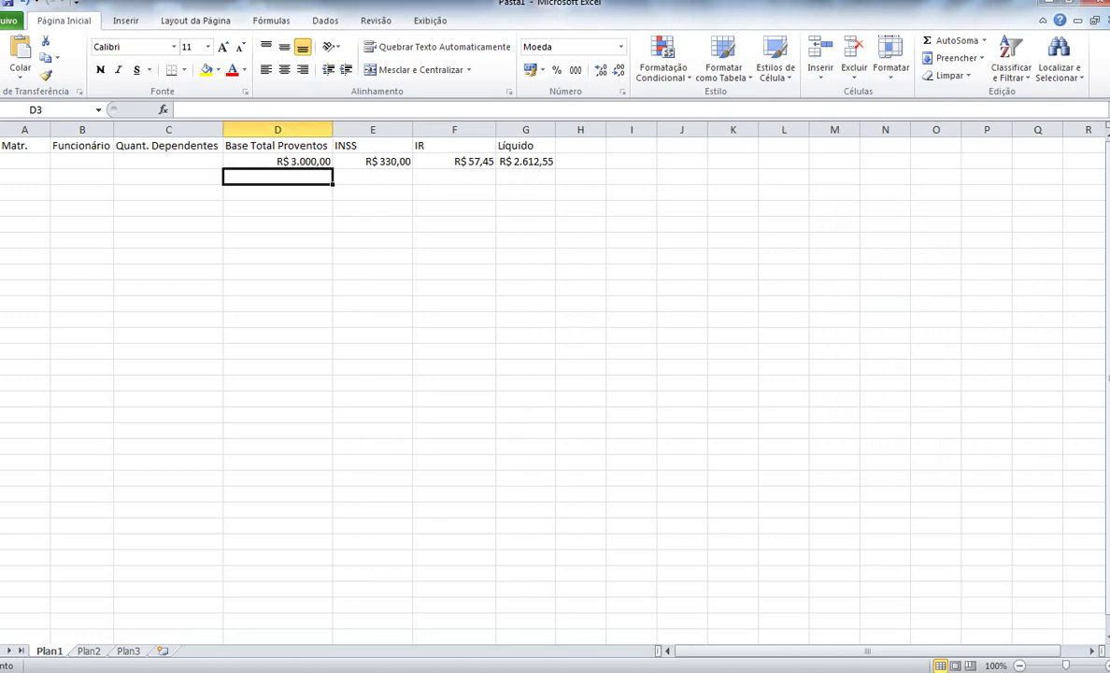
# Step: Enter 1 as the number of dependents in cell C2
pyautogui.click(168, 162)
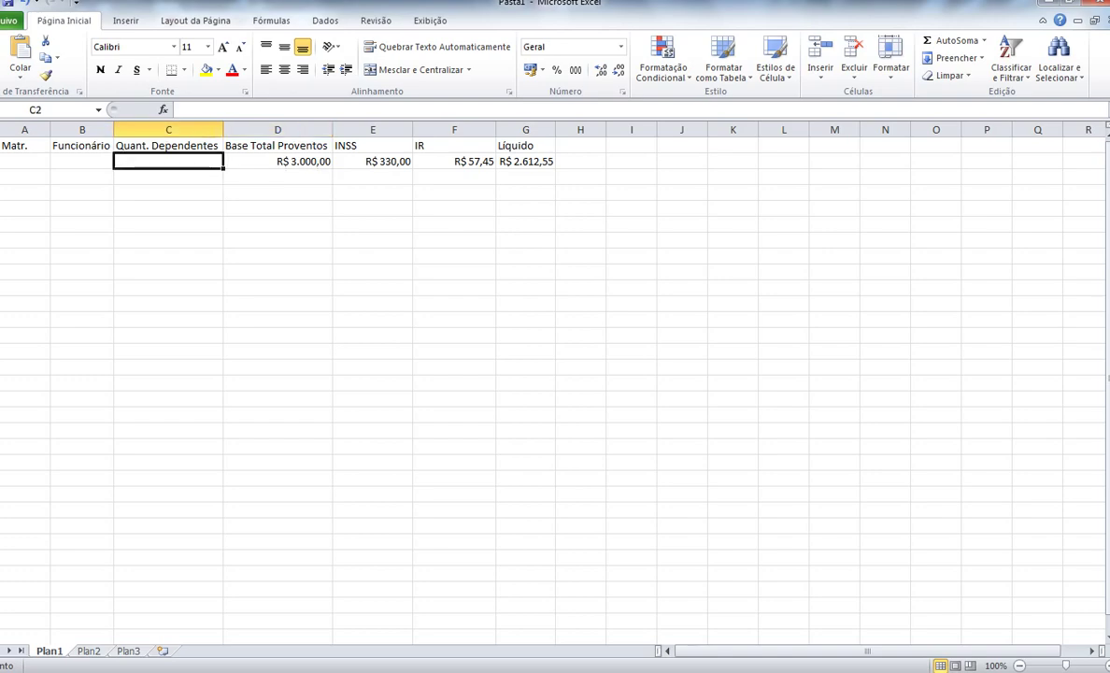
pyautogui.write('1')
pyautogui.press('Return')
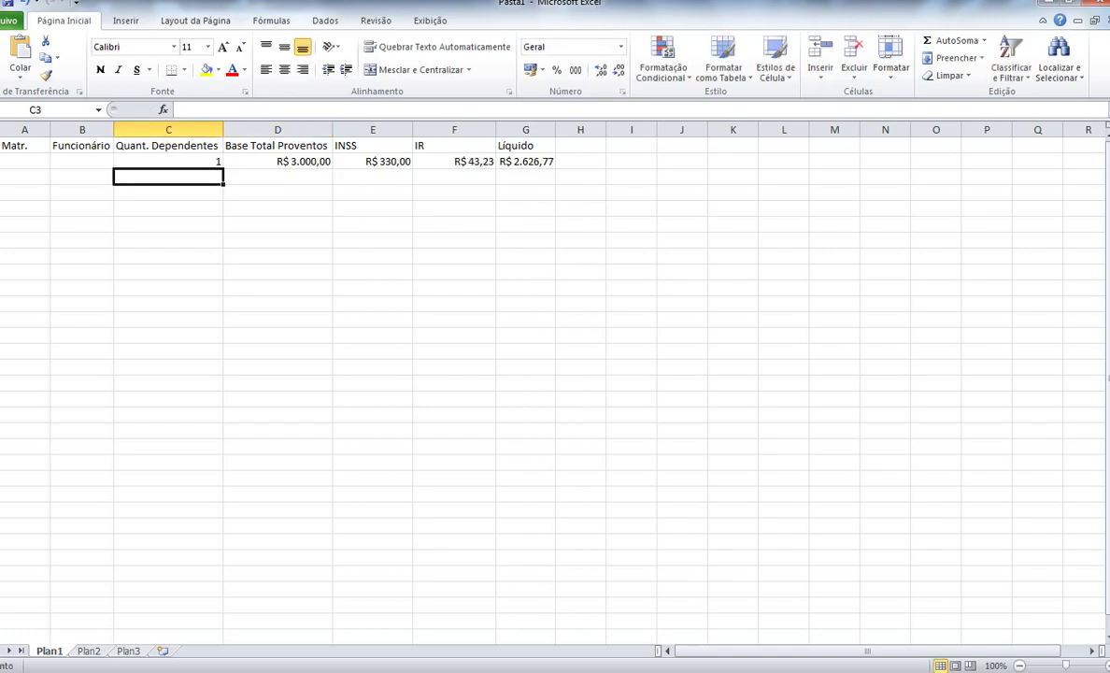
# Step: Work out the IR base for one dependent by calculating 3000 - 330 - 189,59 in the Calculator
pyautogui.hotkey('alt', 'Tab')
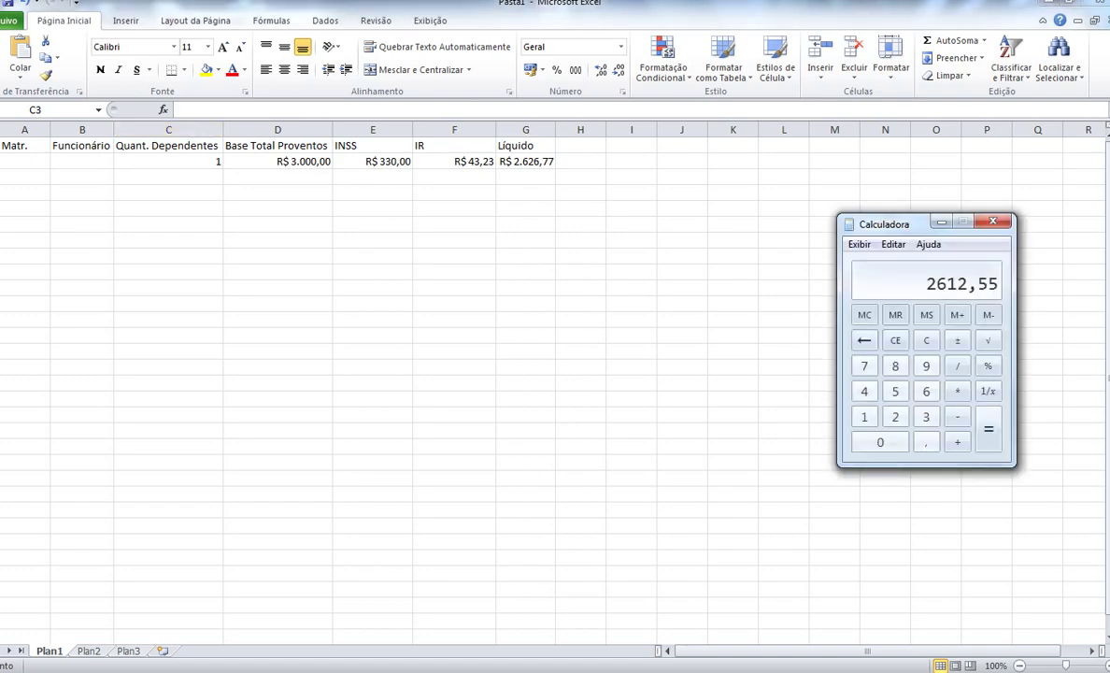
pyautogui.write('3000')
pyautogui.press('-')
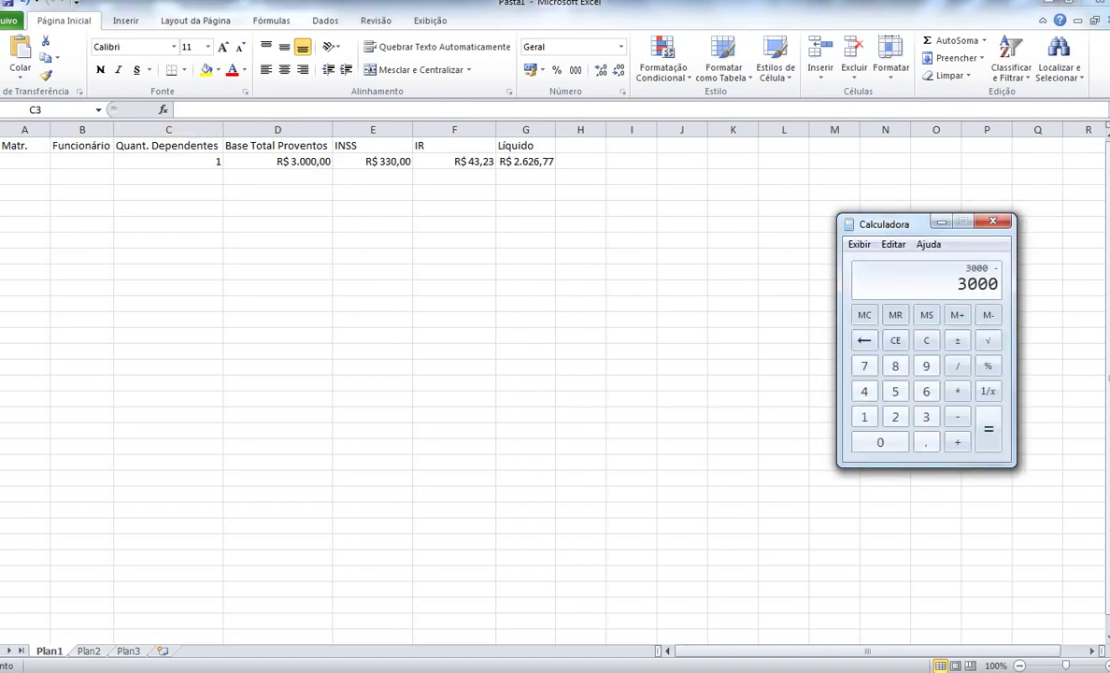
pyautogui.write('330')
pyautogui.press('Return')
pyautogui.press('-')
pyautogui.write('189,59')
pyautogui.press('Return')
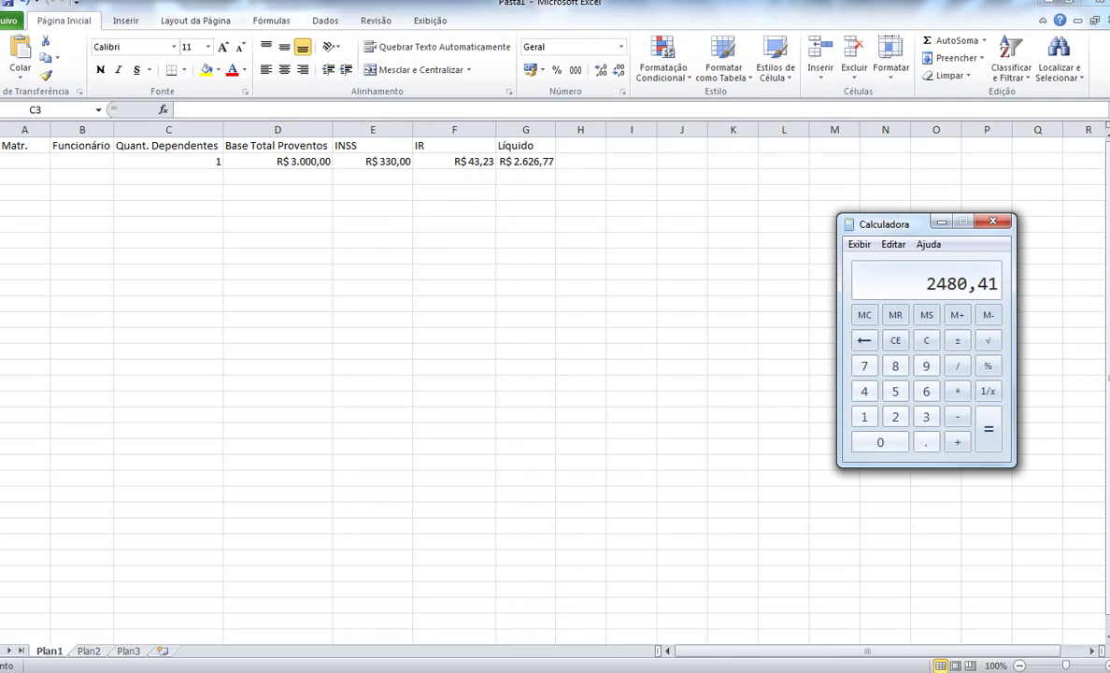
# Step: Take 7,5% of the IR base in the Calculator, and clear the calculation
pyautogui.press('*')
pyautogui.write('7,5')
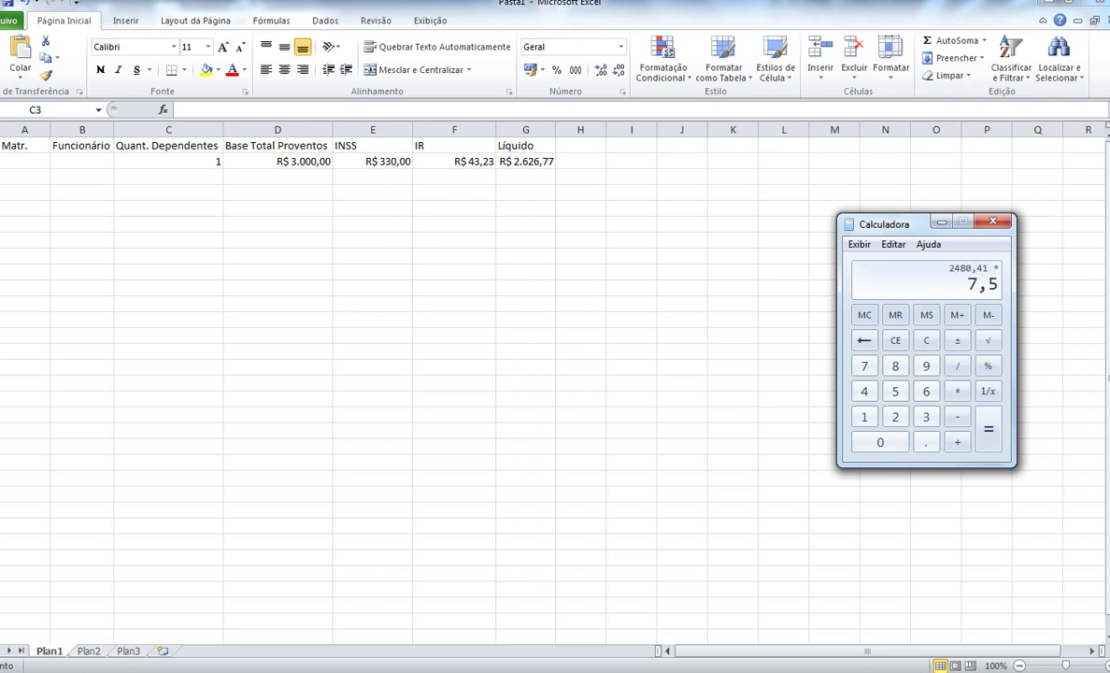
pyautogui.press('%')
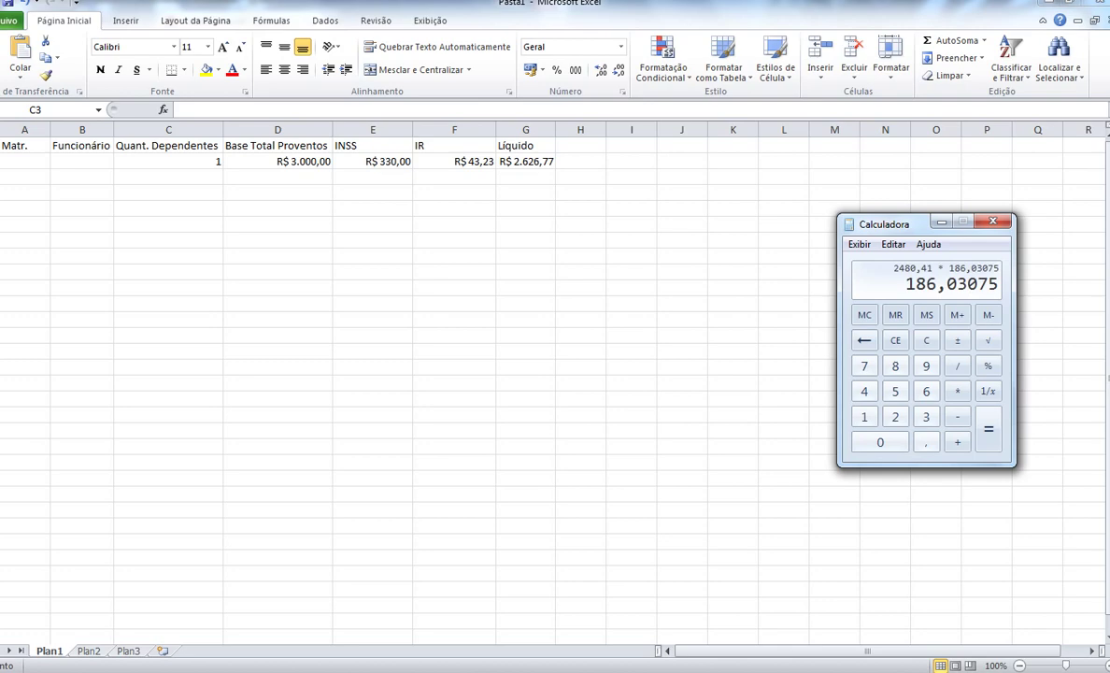
pyautogui.press('-')
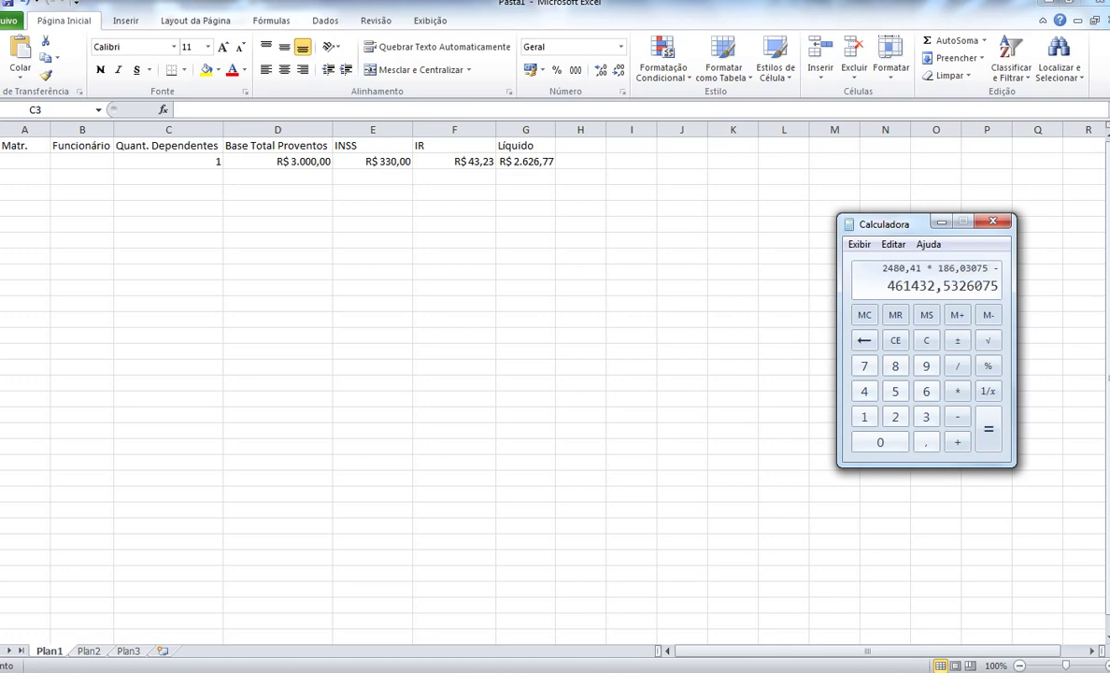
pyautogui.write('1860,')
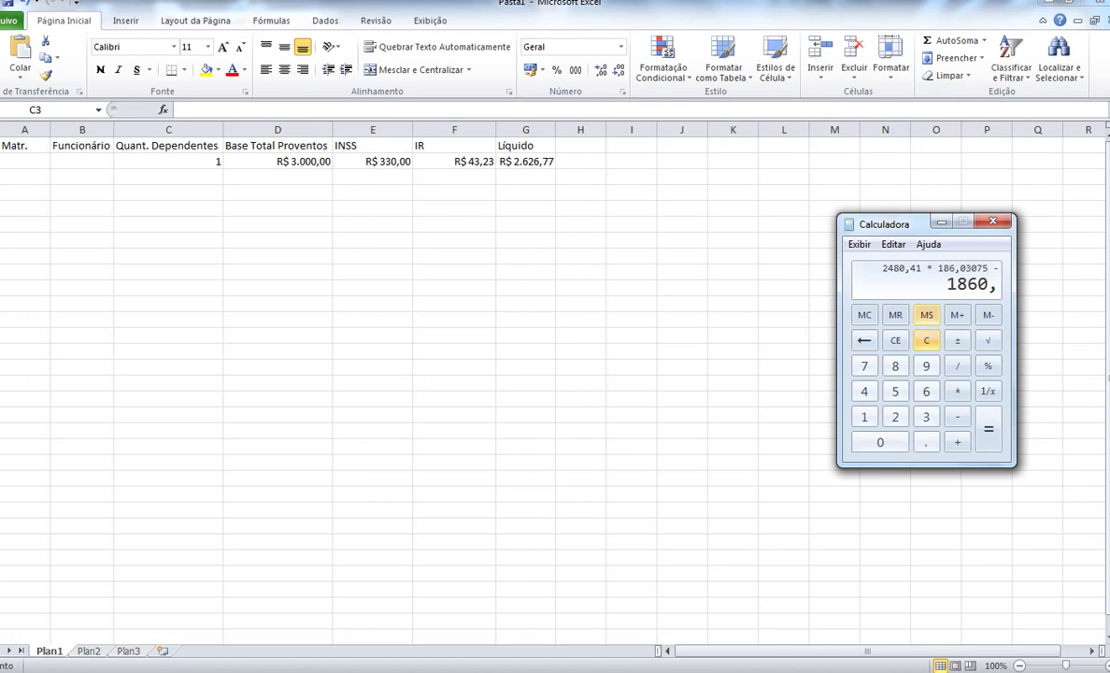
pyautogui.click(926, 340)
# Step: Calculate 186,03 - 142,8 in the Calculator to check the IR, clear it, and minimize the Calculator
pyautogui.write('186,03')
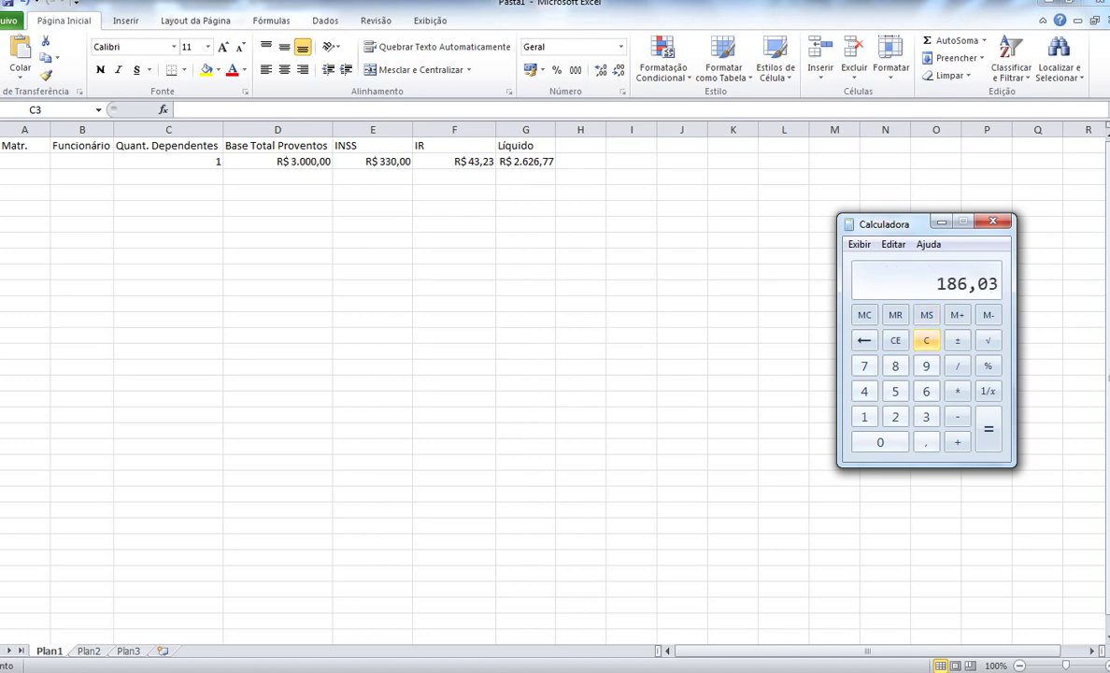
pyautogui.press('-')
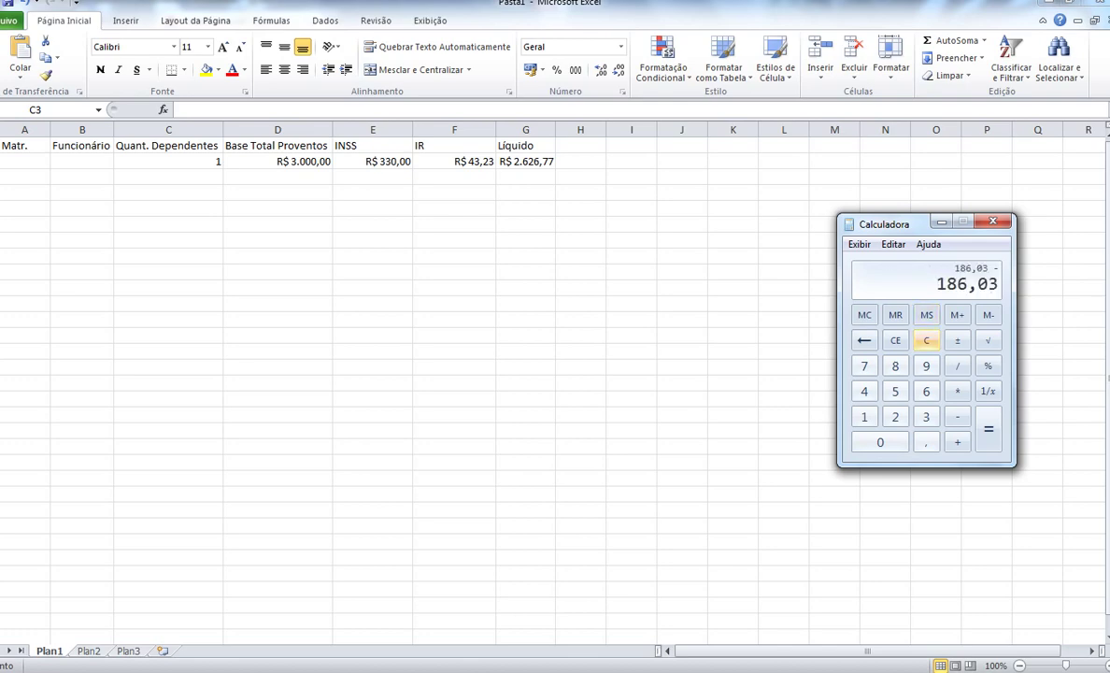
pyautogui.write('142')
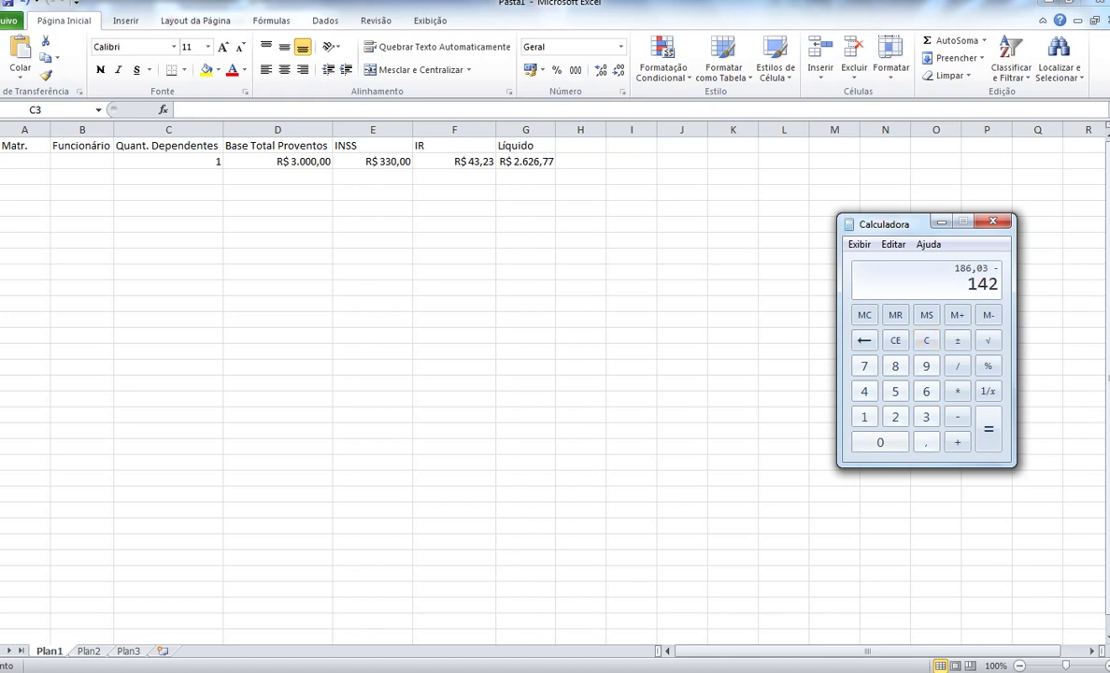
pyautogui.hotkey('alt', 'Tab')
pyautogui.hotkey('alt', 'Tab')
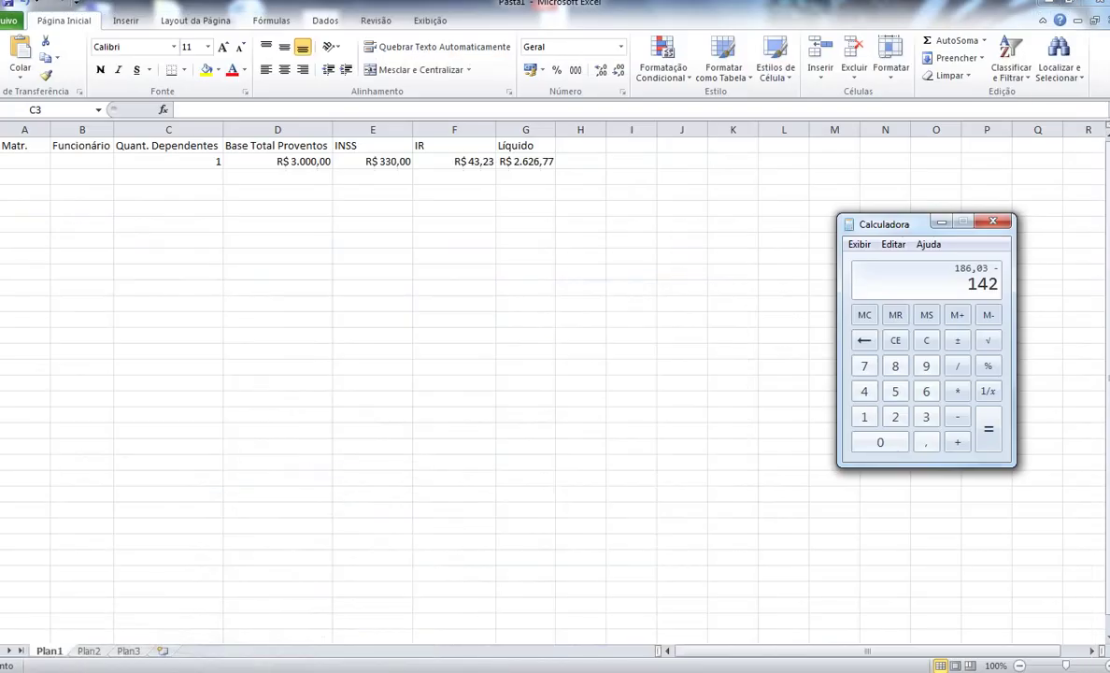
pyautogui.write(',8')
pyautogui.press('Return')
pyautogui.click(927, 340)
pyautogui.click(943, 222)
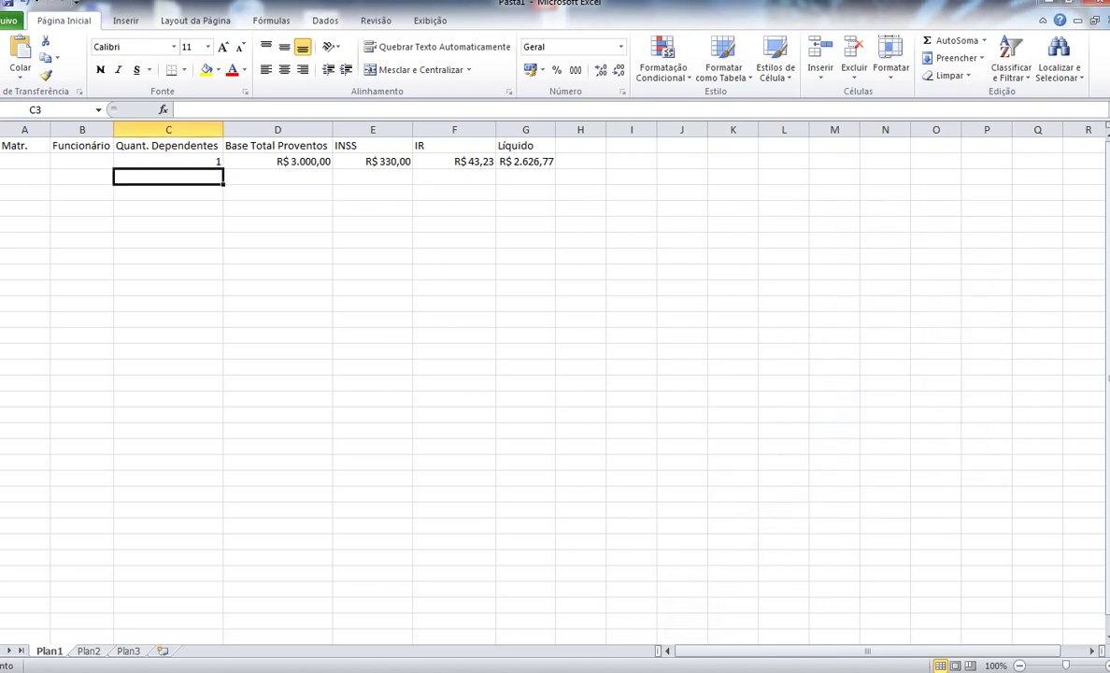
# Step: Test the payroll formulas with 2, 3 and 4 dependents in cell C2, and clear the cell
pyautogui.press('Up')
pyautogui.write('2')
pyautogui.press('Return')
pyautogui.press('Up')
pyautogui.write('3')
pyautogui.press('Return')
pyautogui.press('Up')
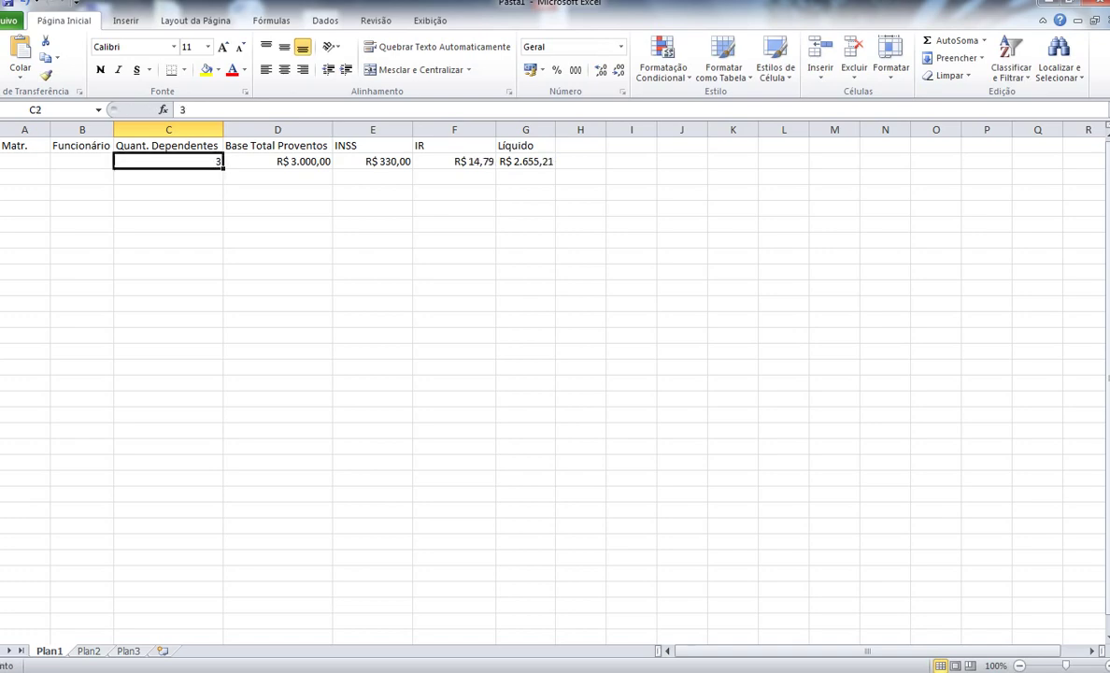
pyautogui.write('4')
pyautogui.press('Return')
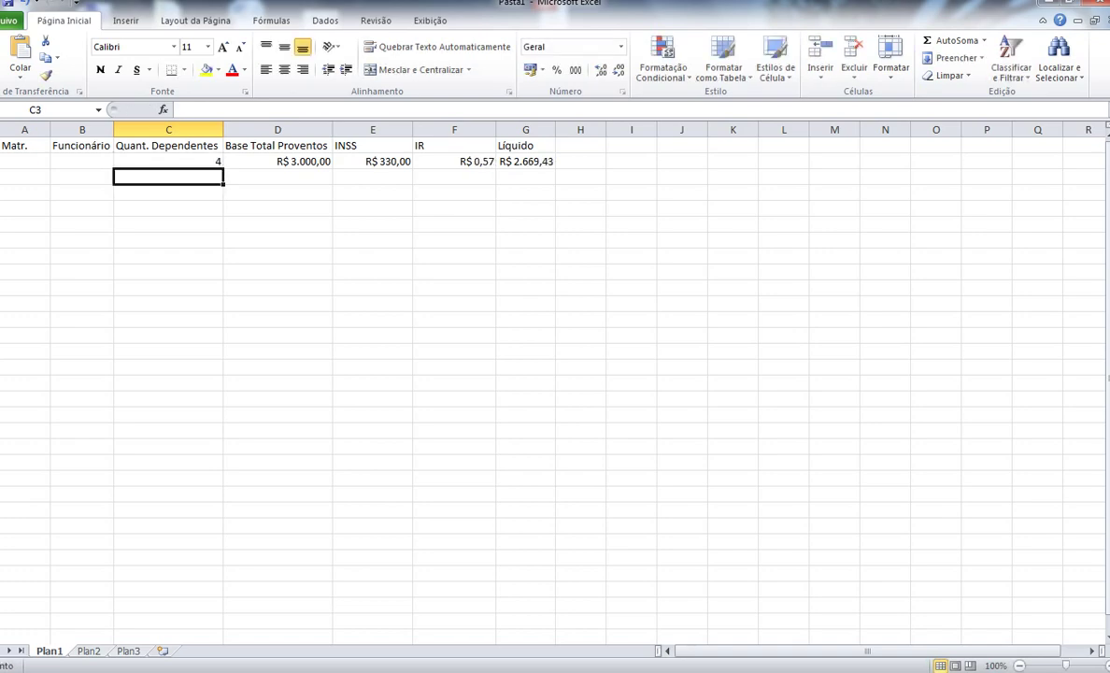
pyautogui.press('Up')
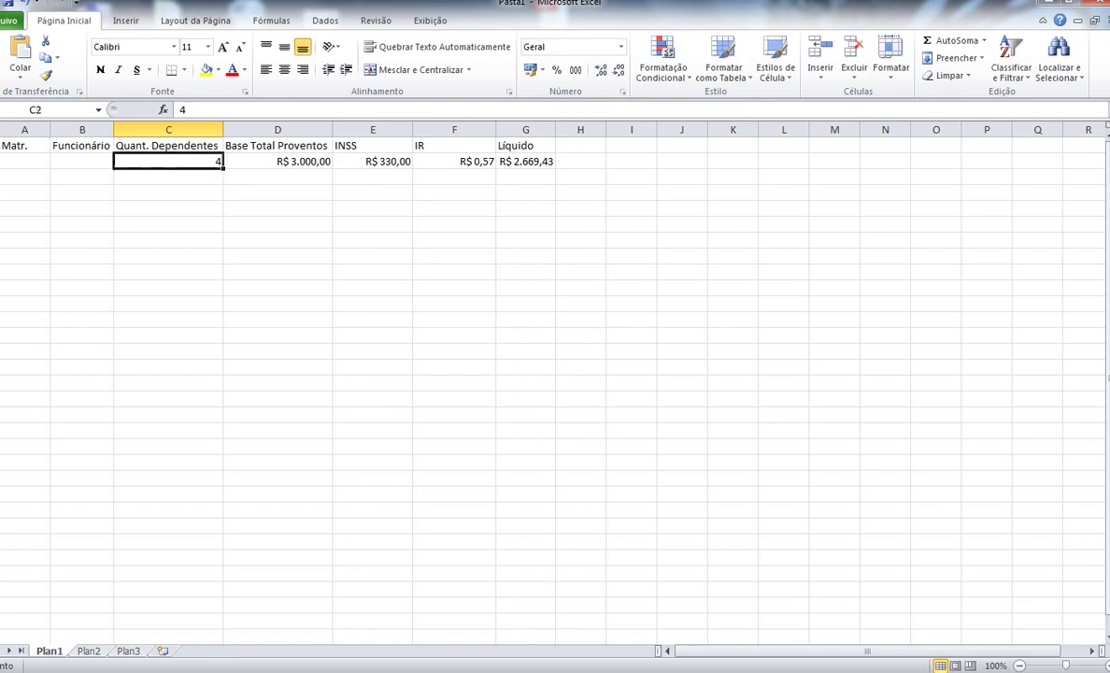
pyautogui.press('Delete')
pyautogui.click(278, 272)
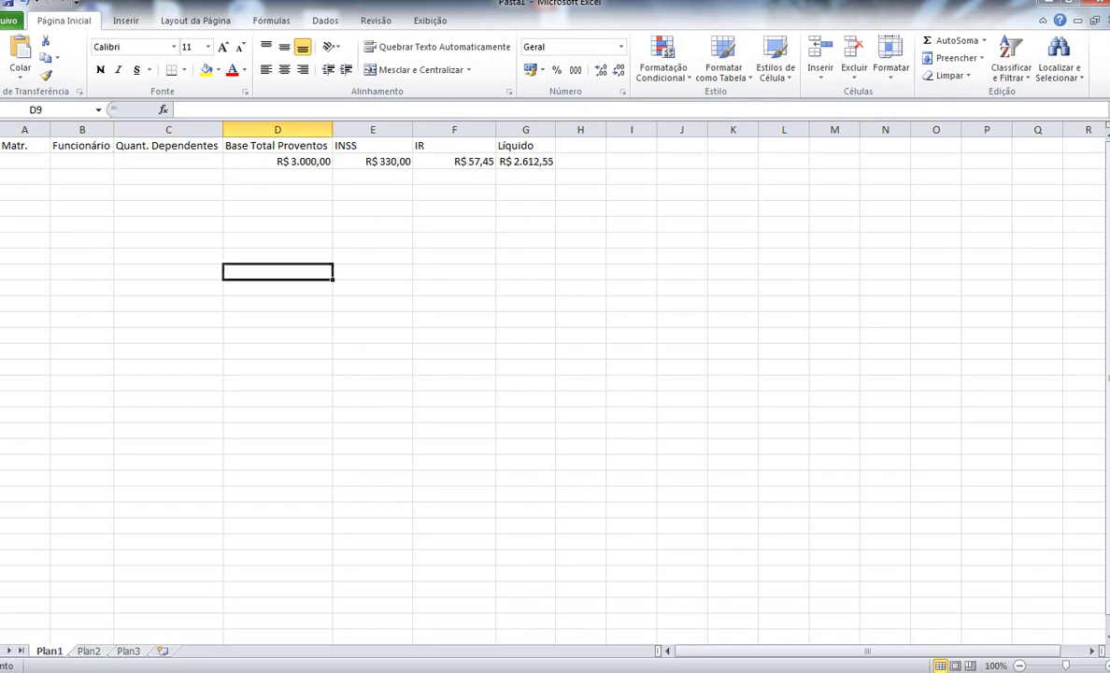
# Step: Enter 1 as the Matr. value in row 2 and fill in the employee's first name under Funcionário
pyautogui.click(25, 161)
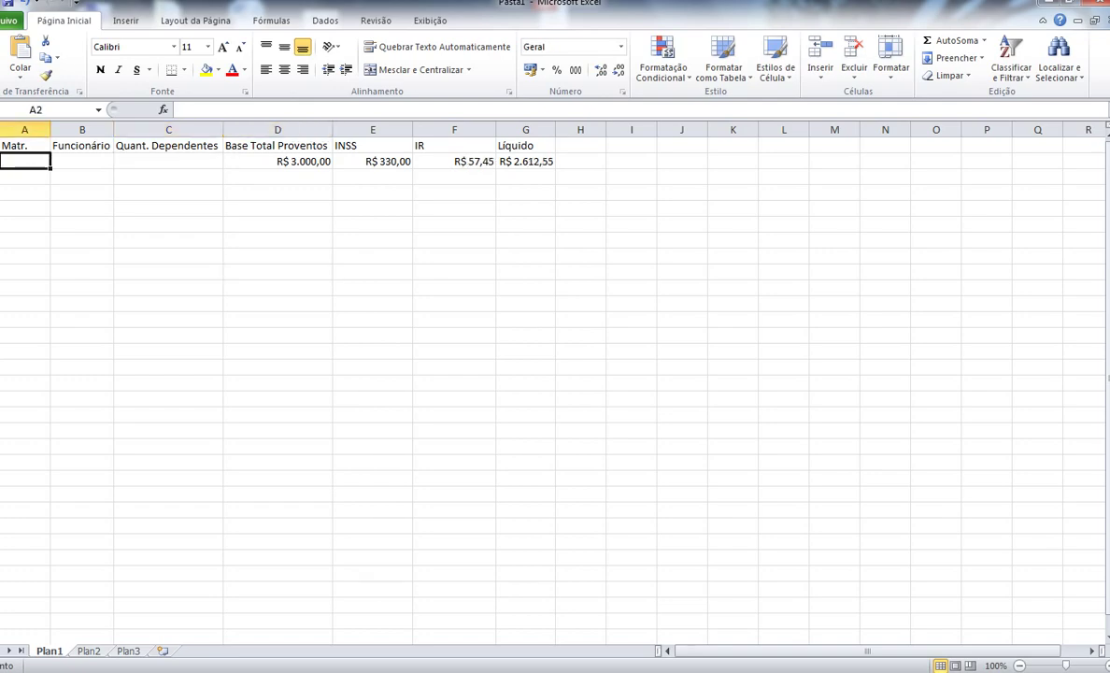
pyautogui.write('1')
pyautogui.press('Tab')
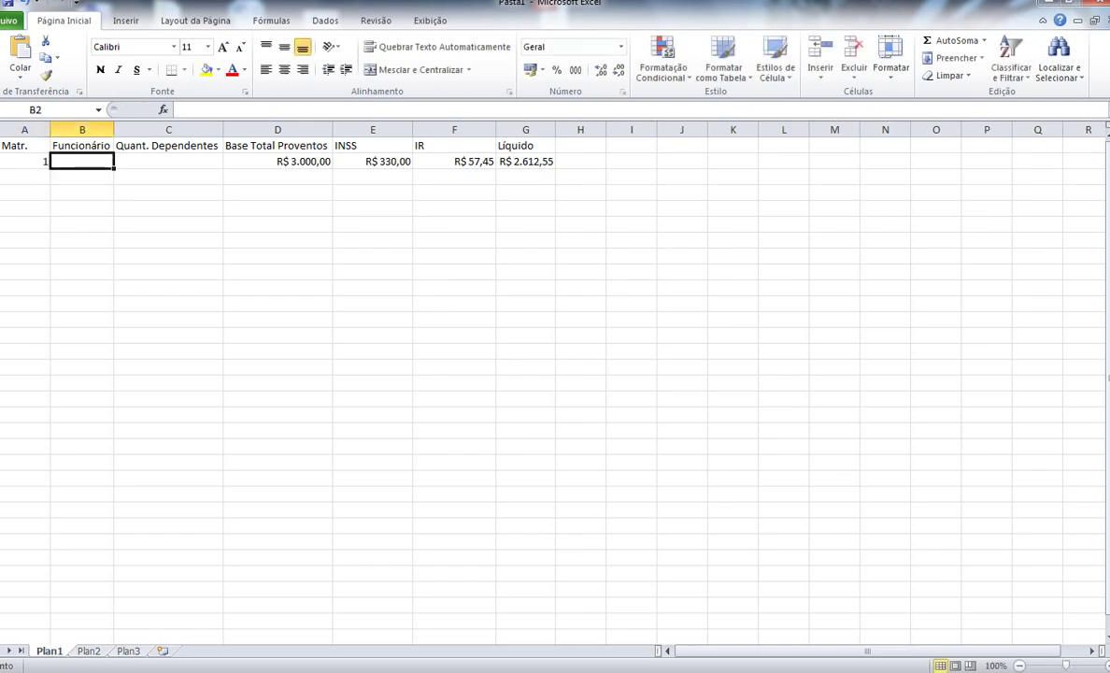
pyautogui.write('aN')
pyautogui.press('BackSpace')
pyautogui.press('BackSpace')
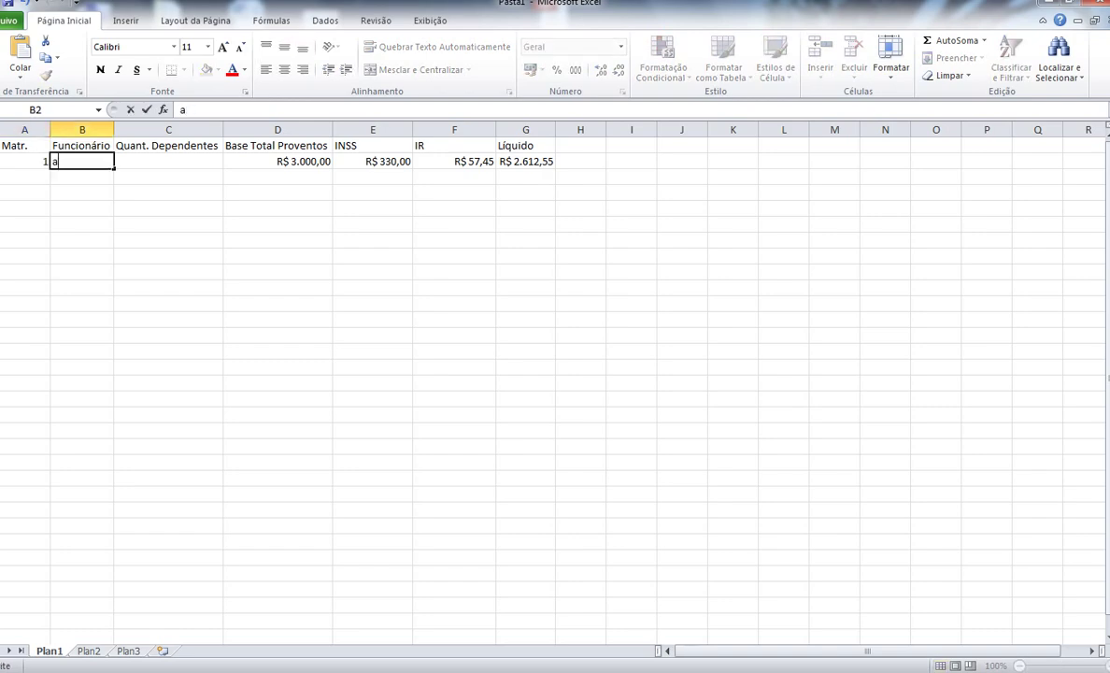
pyautogui.write('Antônio')
pyautogui.press('Tab')
# Step: Set the employee's number of dependents to 2 and the Base Total Proventos to 3500
pyautogui.write('2')
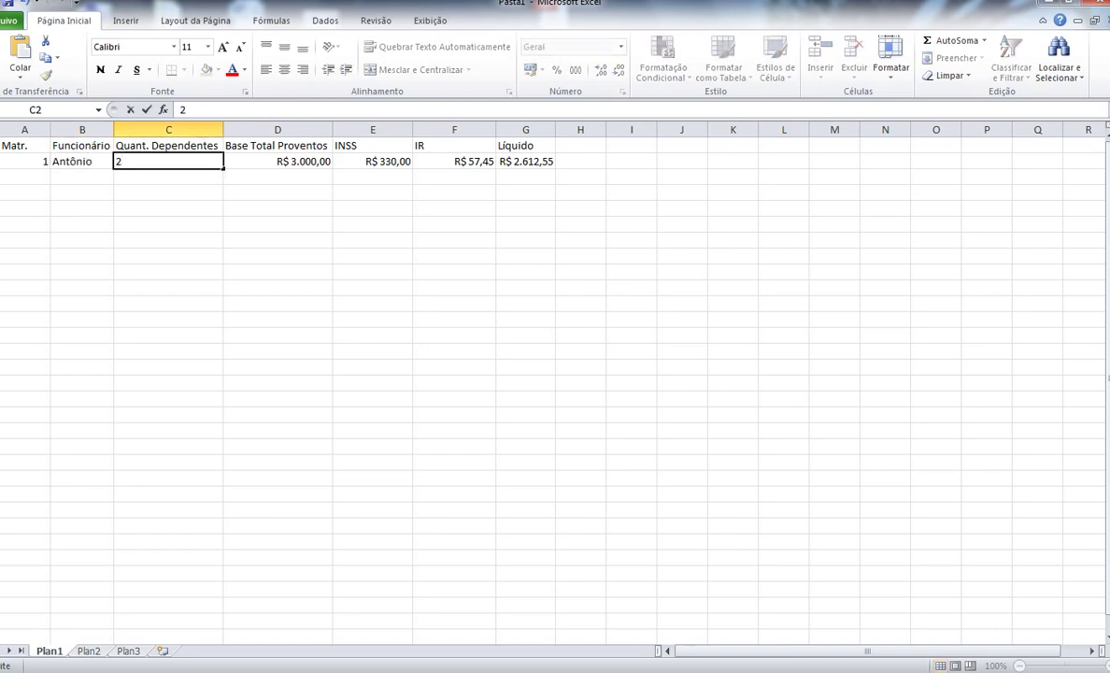
pyautogui.press('Tab')
pyautogui.write('3500')
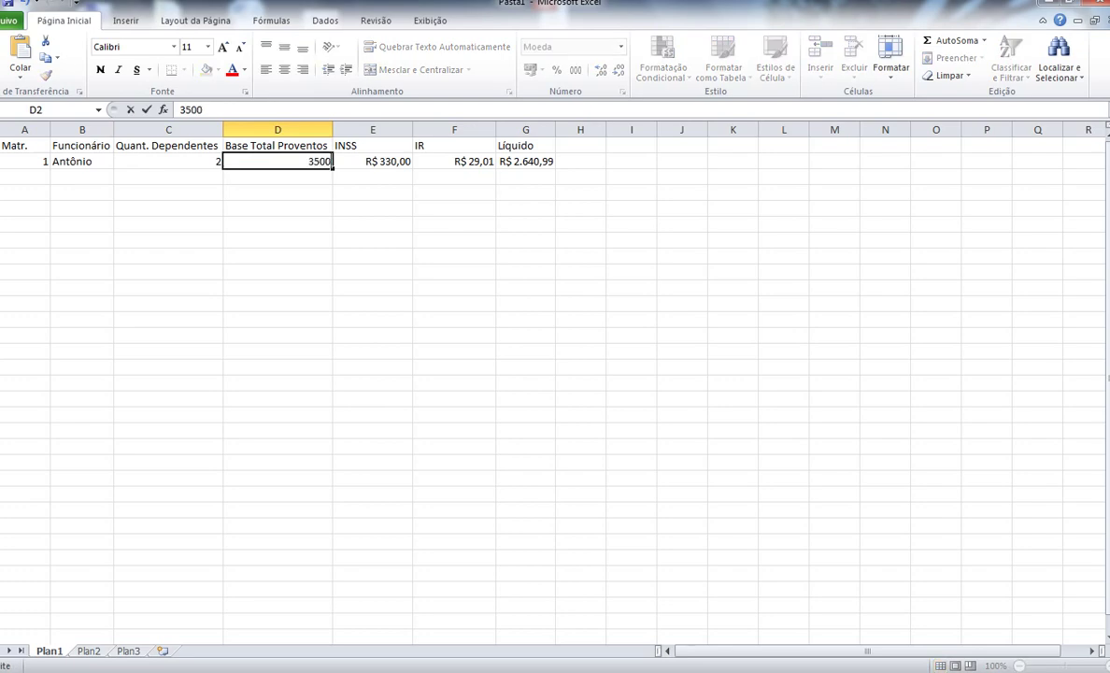
pyautogui.press('Return')
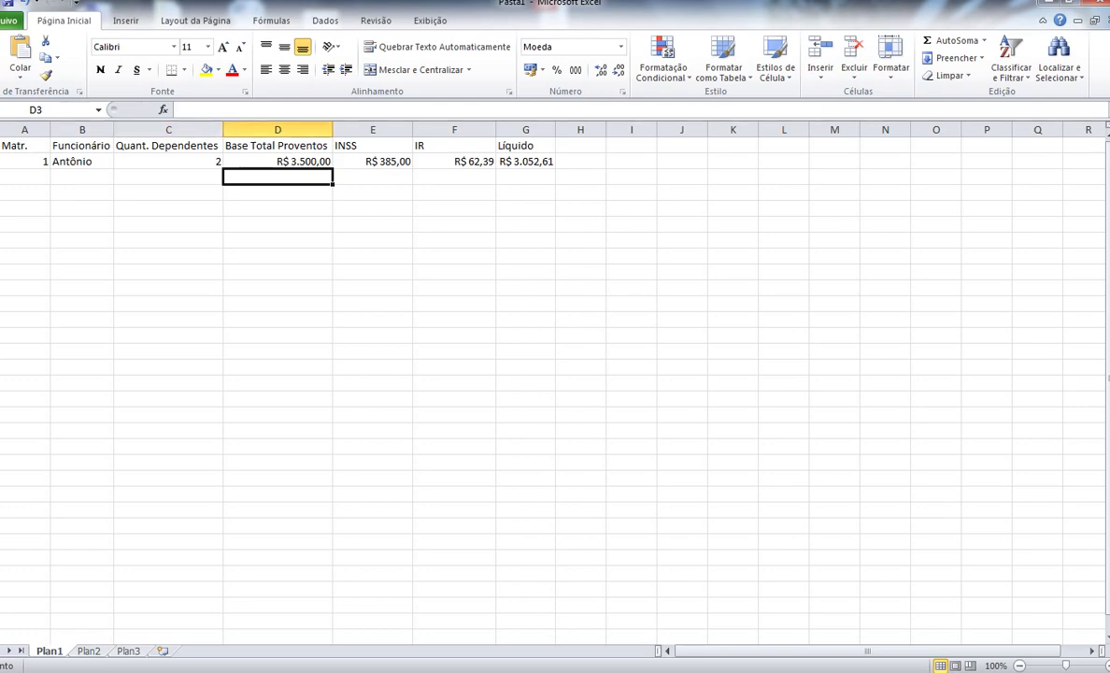
pyautogui.click(277, 146)
pyautogui.rightClick(244, 147)
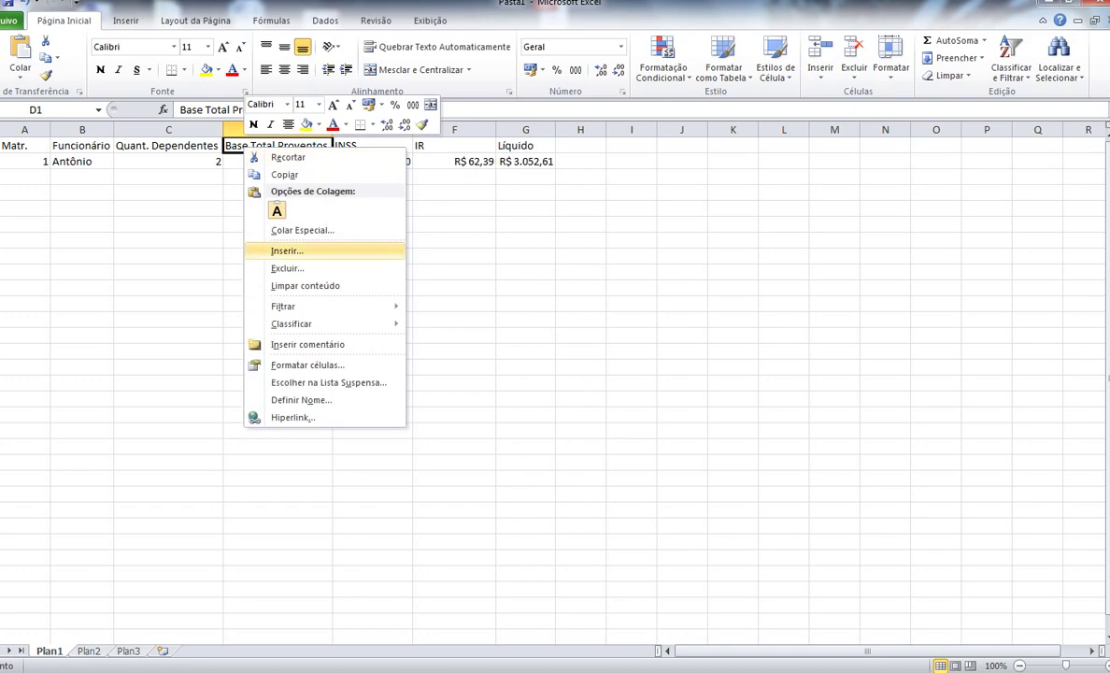
pyautogui.press('Escape')
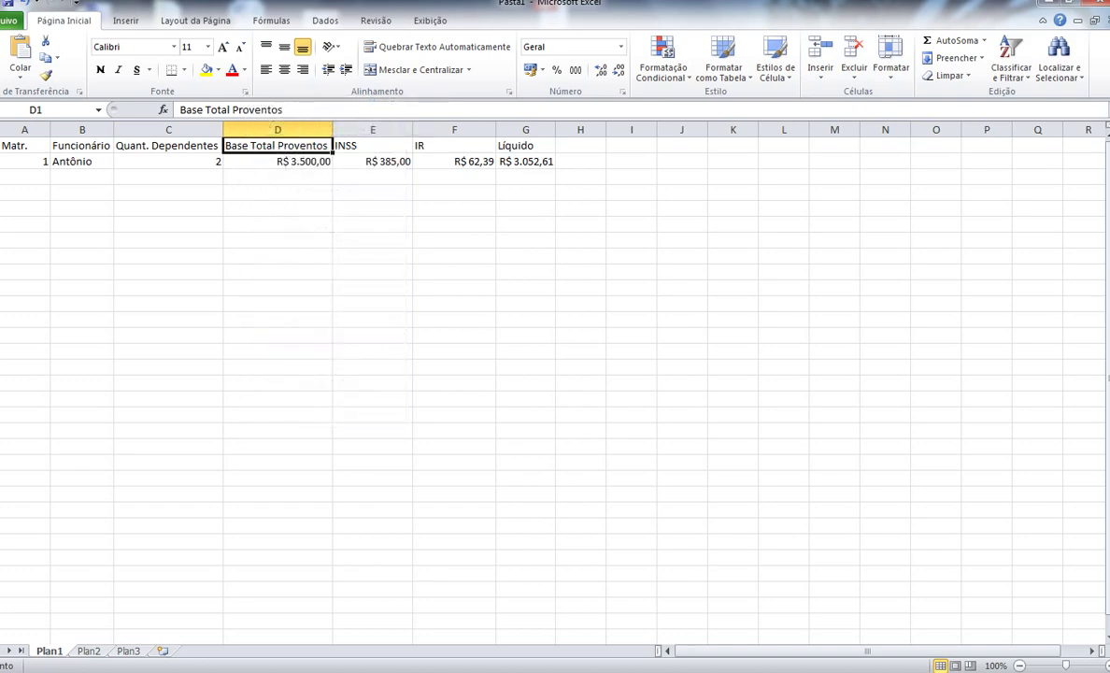
# Step: Examine the INSS formula in cell E2 and the IR formula in cell F2
pyautogui.click(373, 162)
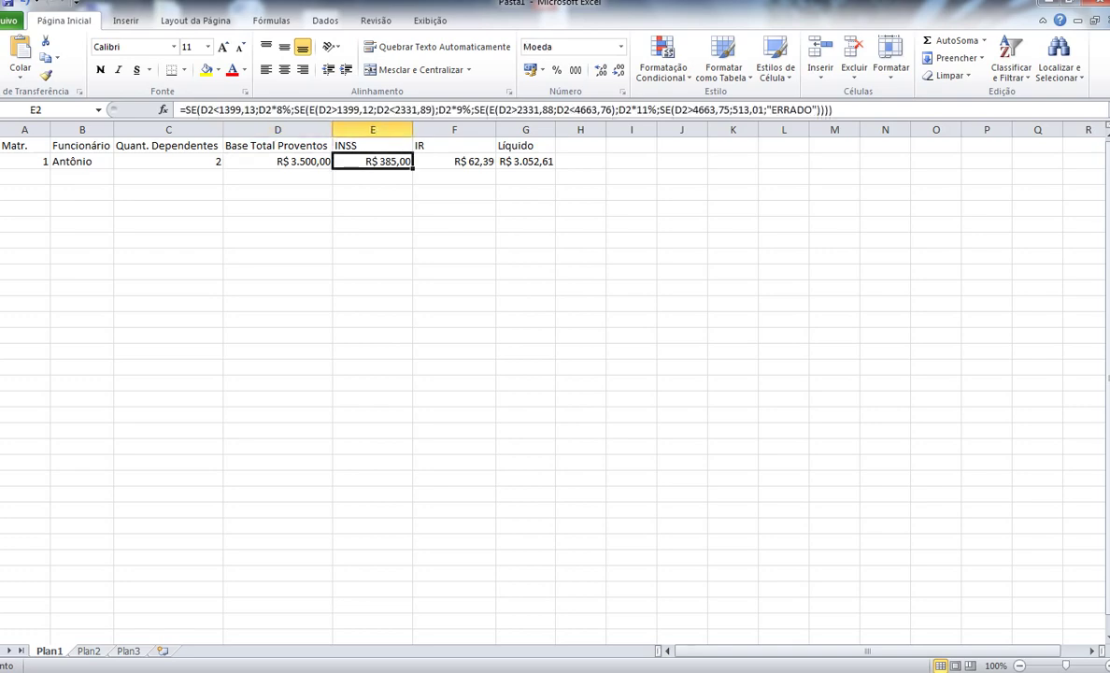
pyautogui.click(454, 162)
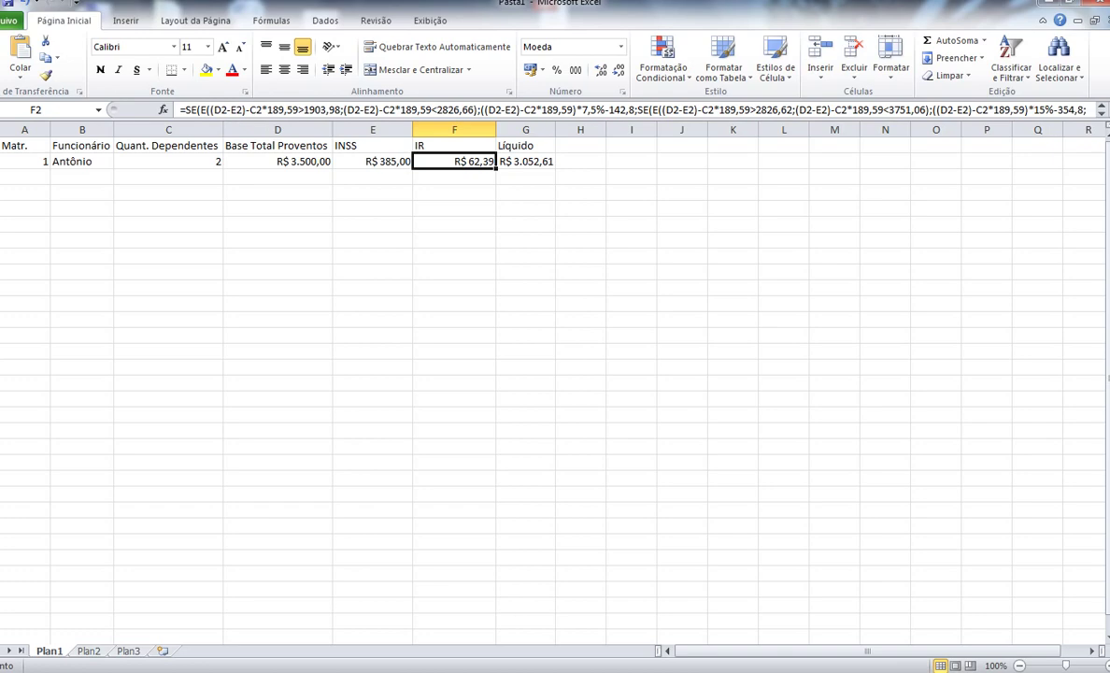
pyautogui.click(525, 209)
pyautogui.press('Up')
pyautogui.press('Up')
pyautogui.press('Left')
pyautogui.press('Left')
pyautogui.press('Left')
pyautogui.press('Left')
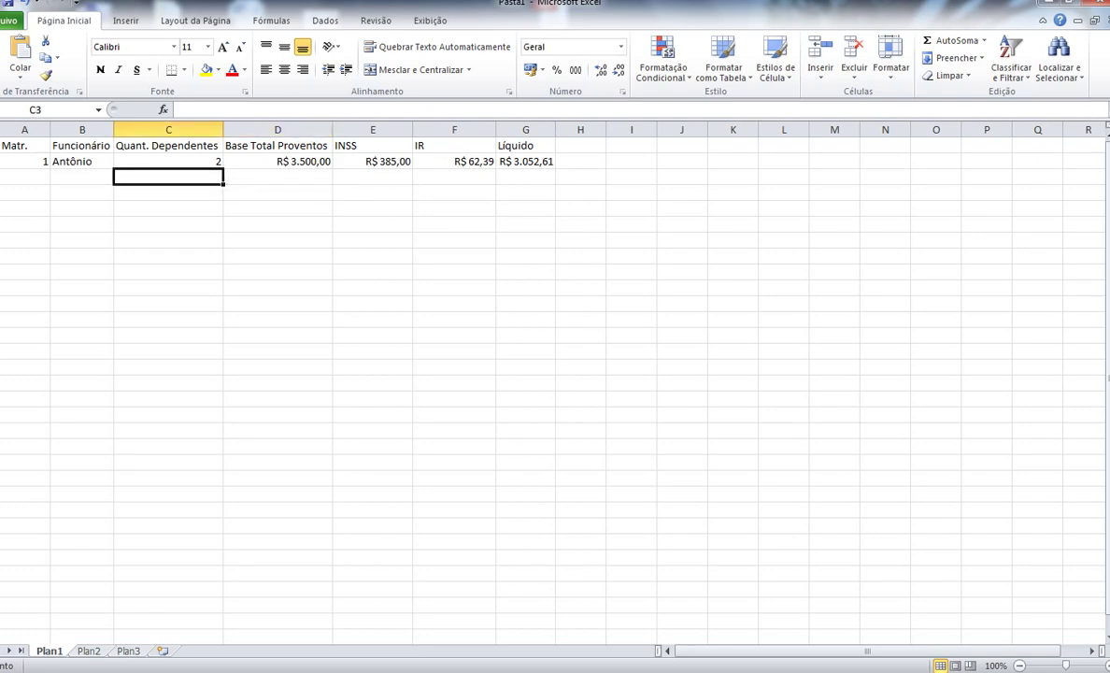
pyautogui.click(454, 161)
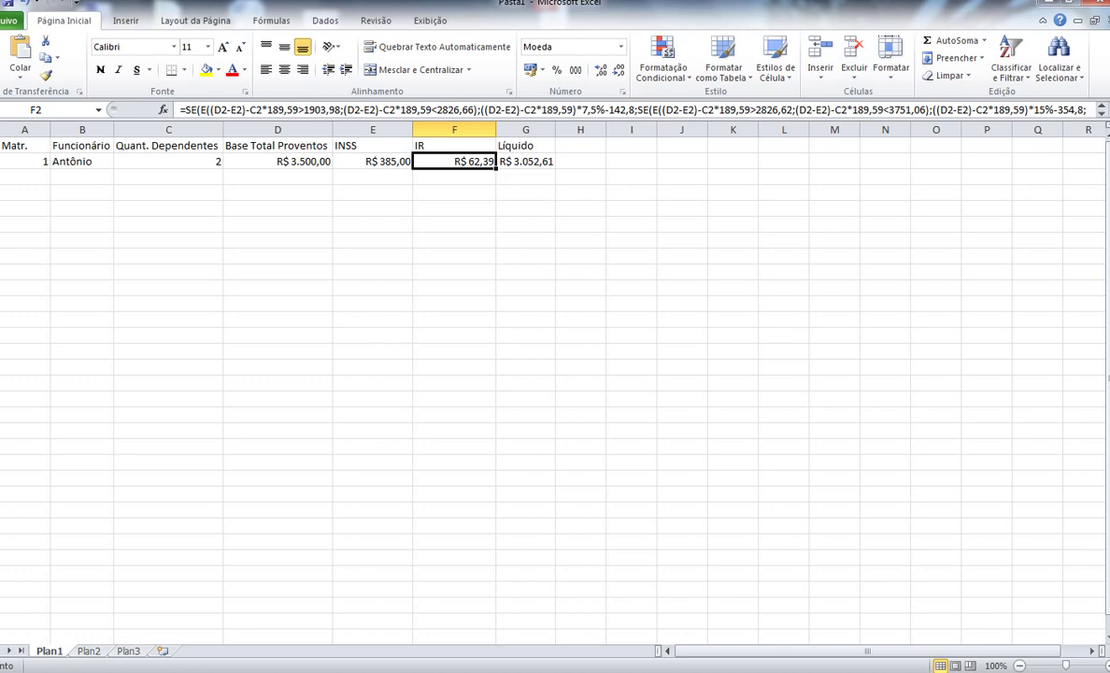
# Step: Add the column headers patronal in cell H1 and ratxfap in cell I1
pyautogui.click(580, 146)
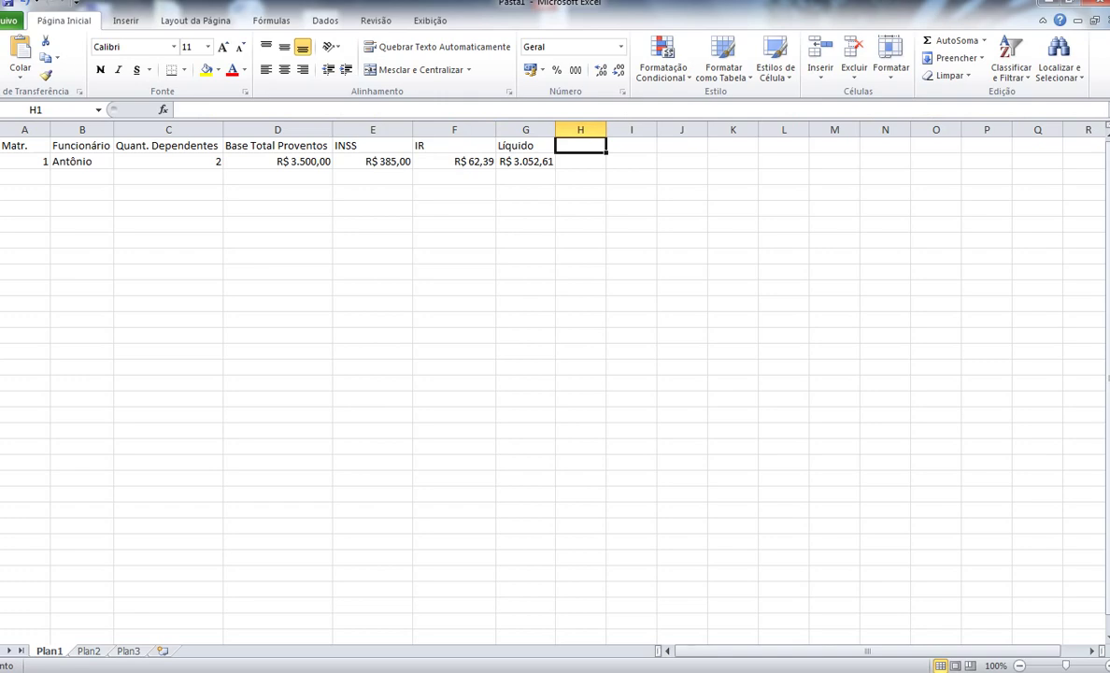
pyautogui.click(631, 146)
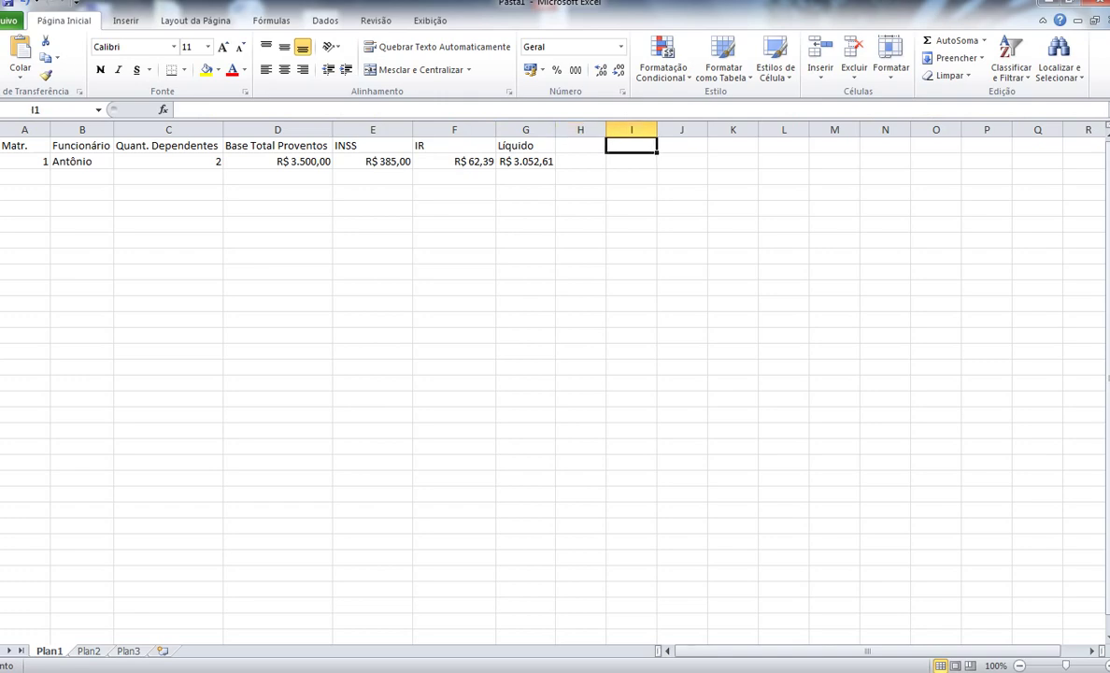
pyautogui.click(580, 146)
pyautogui.write('patronal')
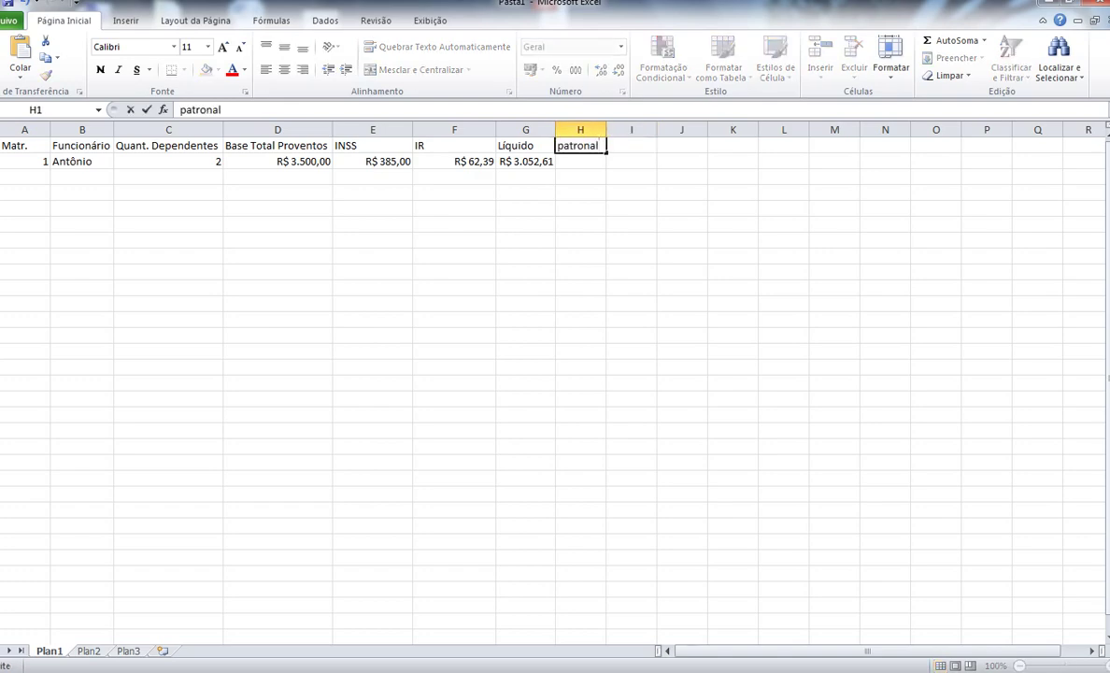
pyautogui.press('Right')
pyautogui.write('ra')
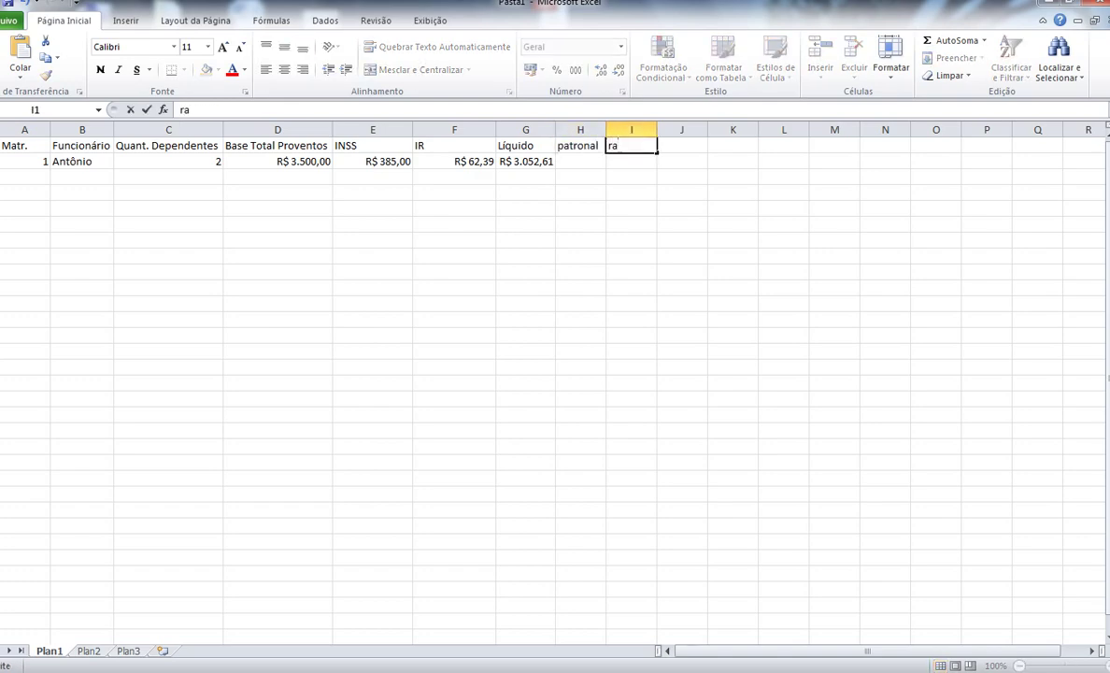
pyautogui.write('txfap')
pyautogui.press('Return')
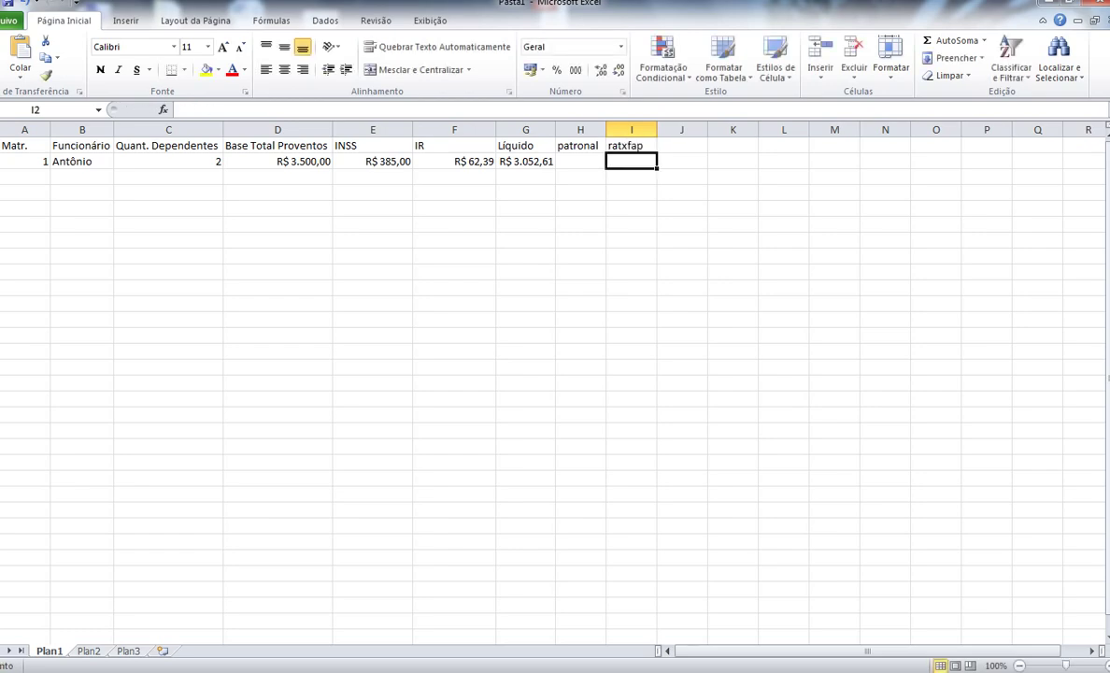
# Step: Copy the full text of the INSS formula in cell E2 and undo the accidental overwrite of that cell
pyautogui.press('Left')
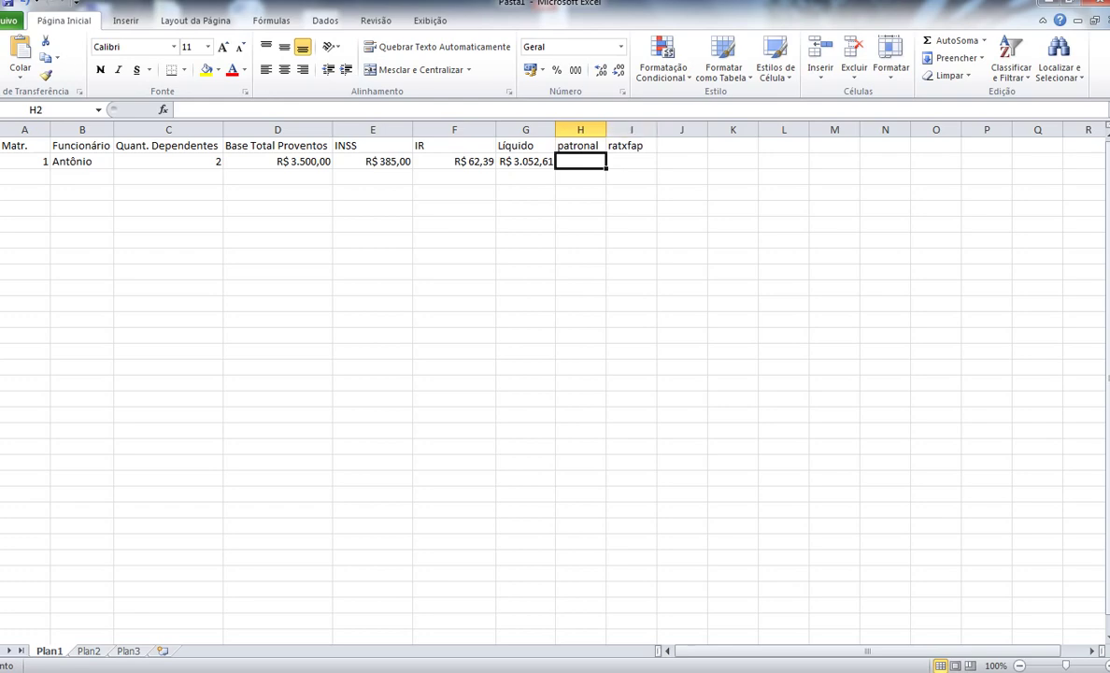
pyautogui.press('Left')
pyautogui.press('Left')
pyautogui.press('Left')
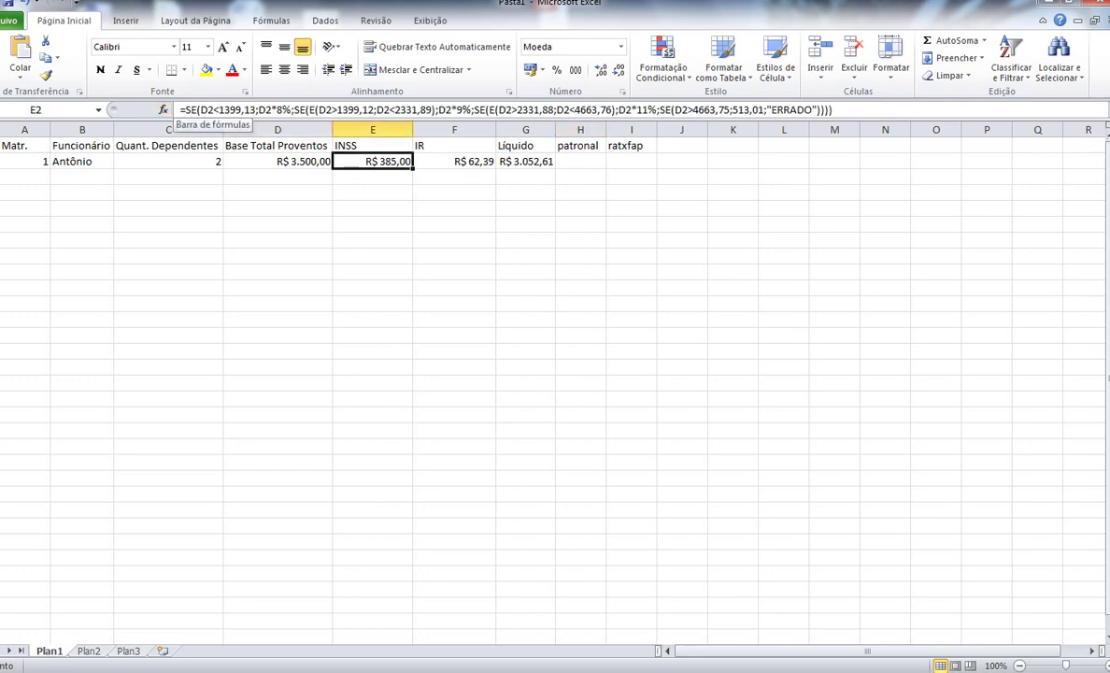
pyautogui.moveTo(180, 111); pyautogui.dragTo(832, 110)
pyautogui.hotkey('ctrl', 'c')
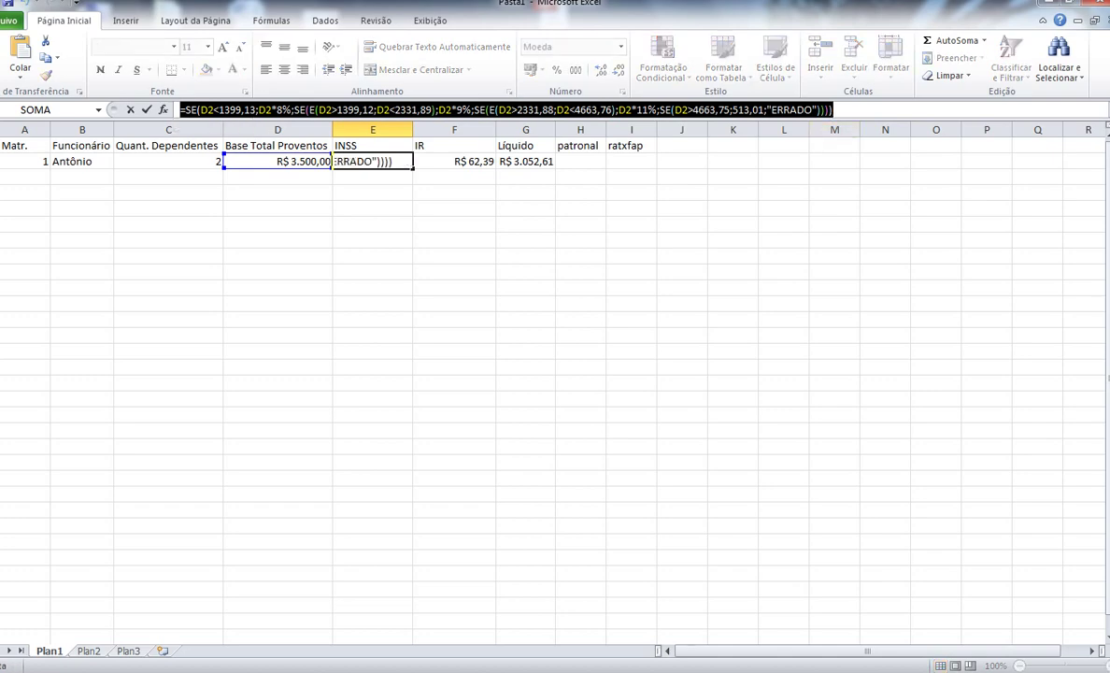
pyautogui.click(373, 256)
pyautogui.press('Return')
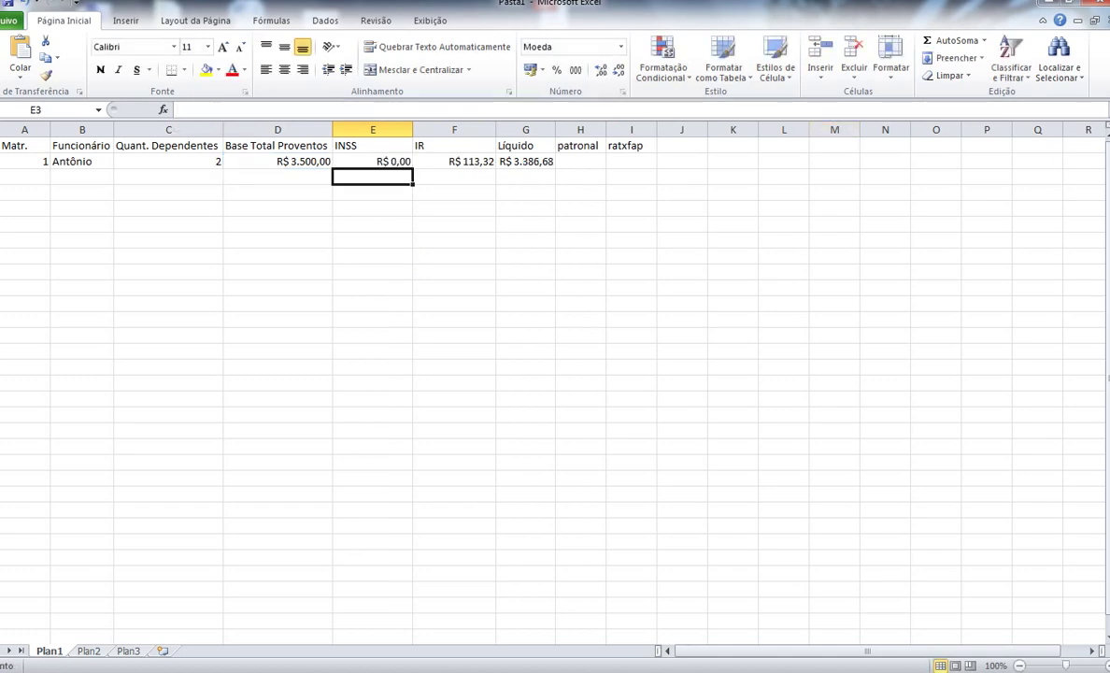
pyautogui.hotkey('ctrl', 'z')
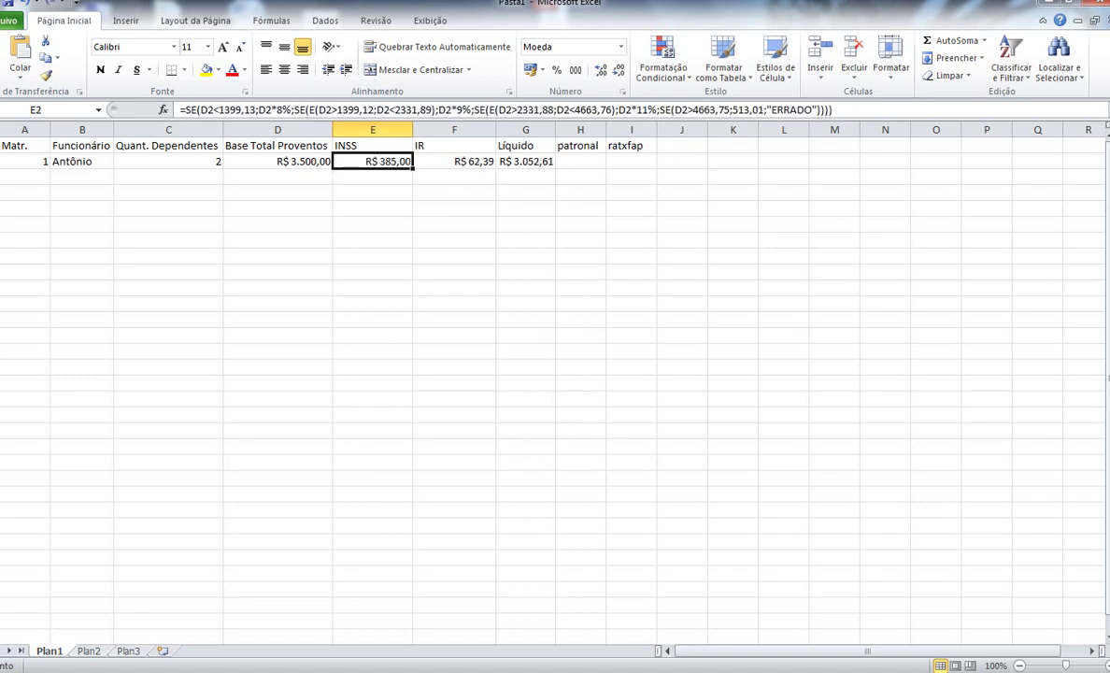
# Step: Format cell E8 as Texto and paste the copied INSS formula into it
pyautogui.click(373, 256)
pyautogui.rightClick(361, 256)
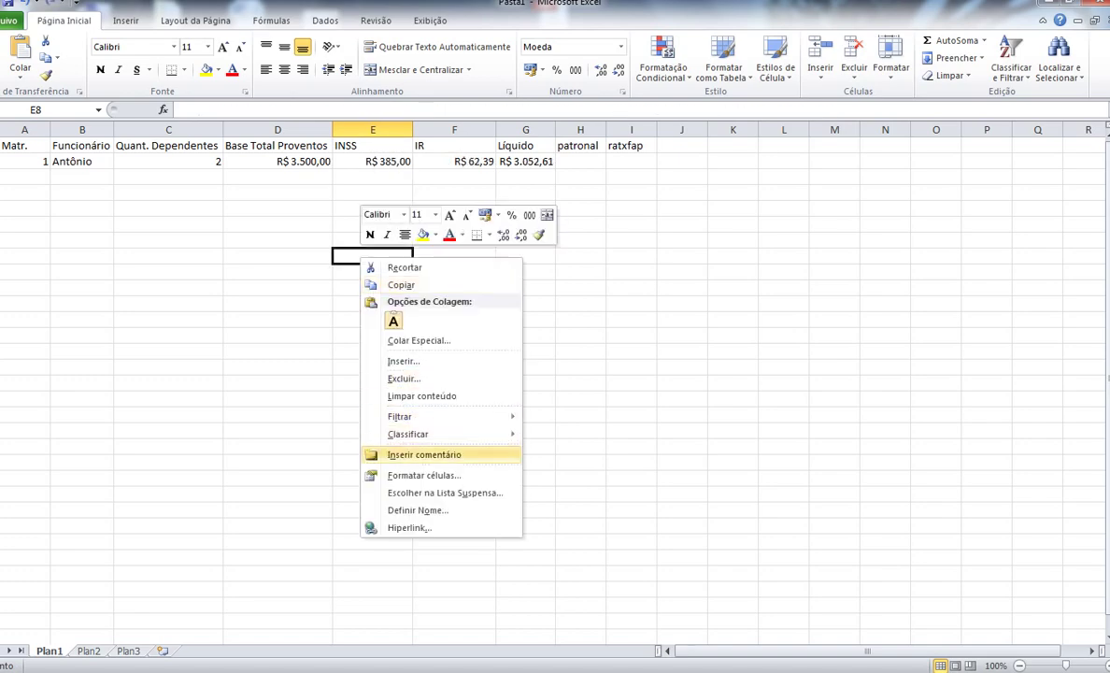
pyautogui.click(411, 473)
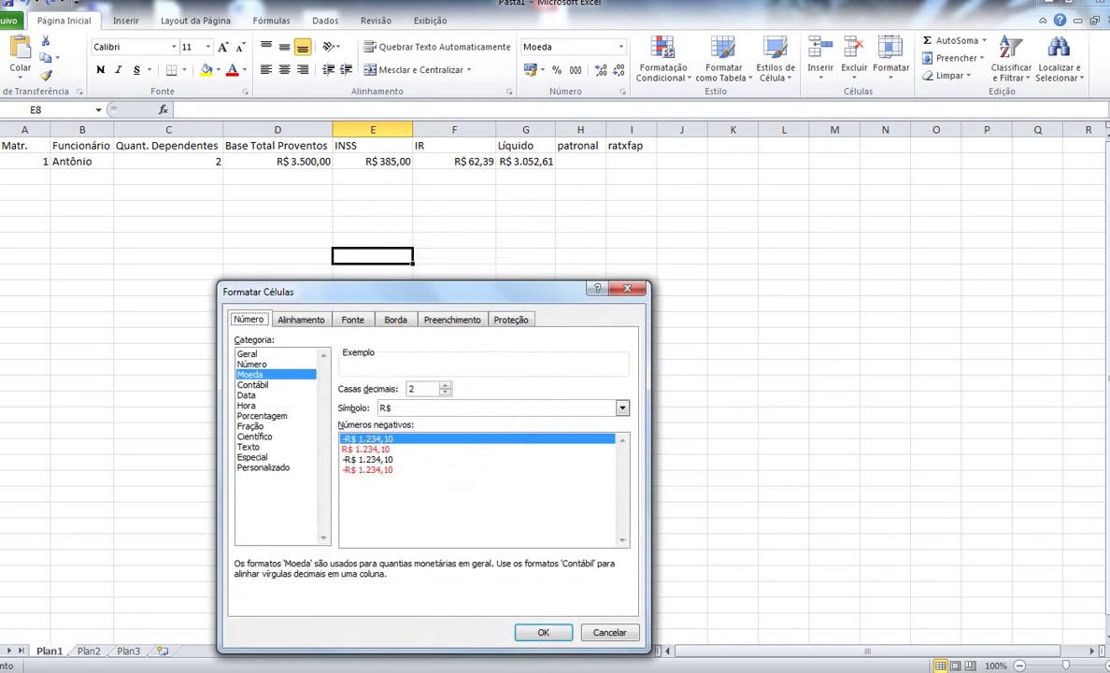
pyautogui.click(249, 447)
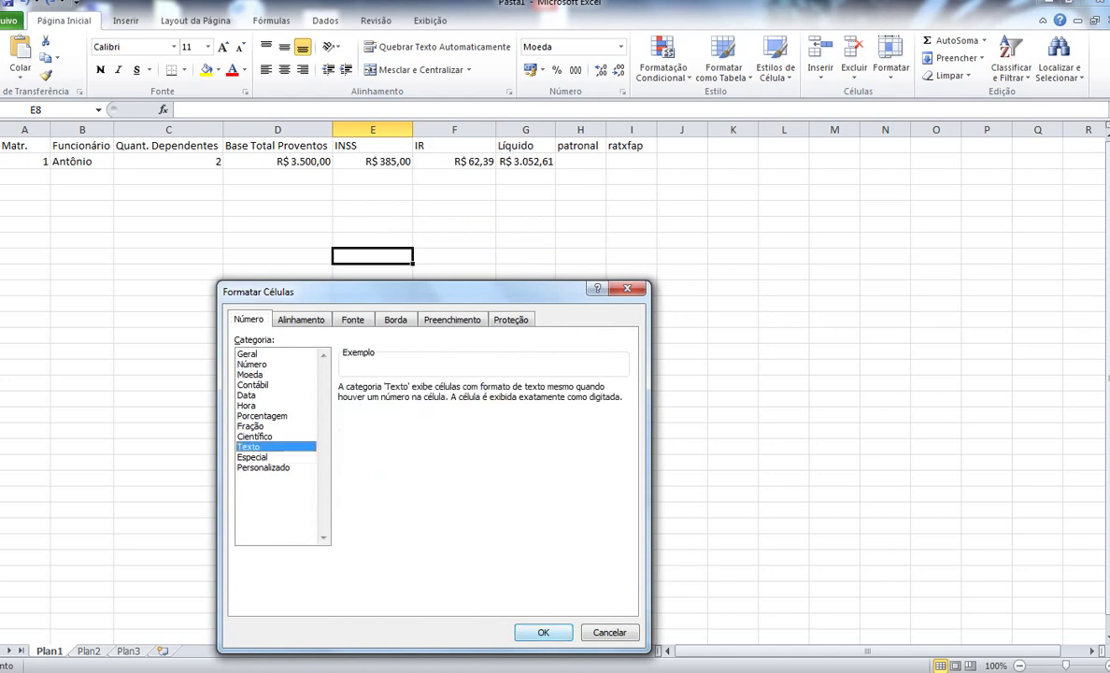
pyautogui.click(544, 633)
pyautogui.hotkey('ctrl', 'v')
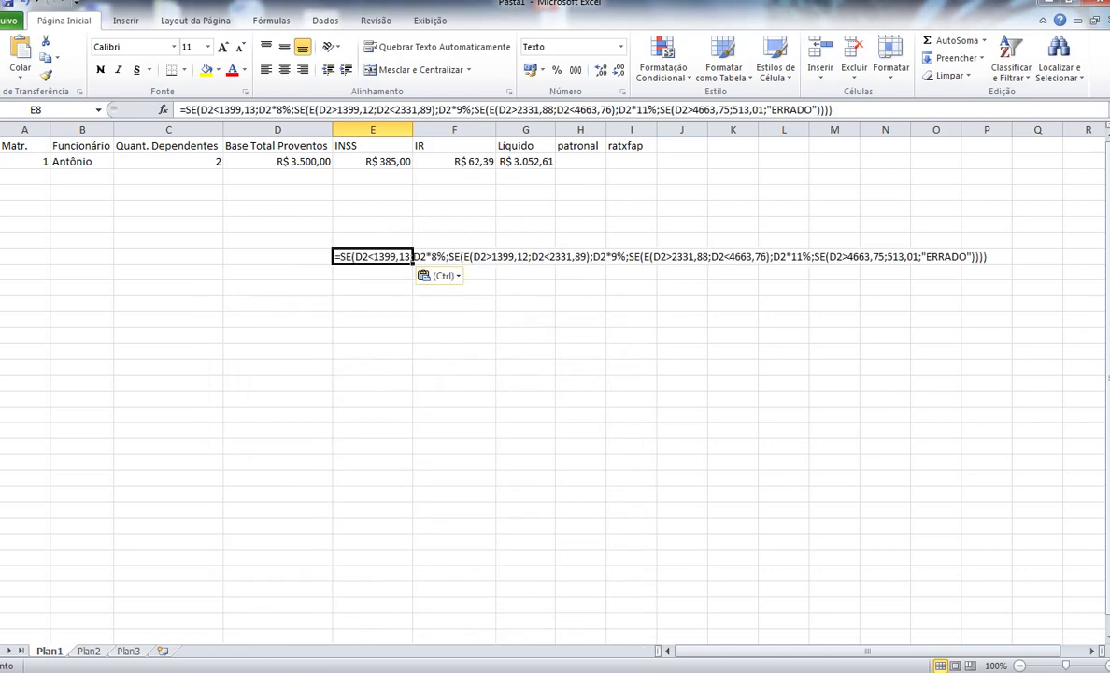
# Step: Enter the labels INSS in cell D8 and IR in cell D9
pyautogui.click(286, 240)
pyautogui.click(285, 256)
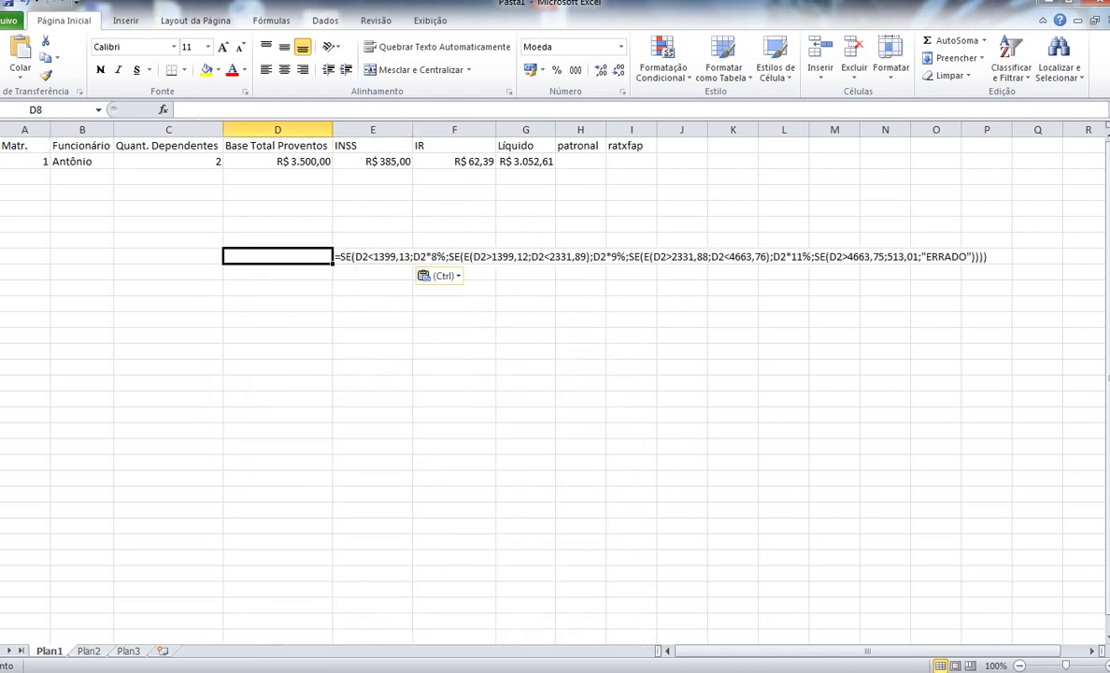
pyautogui.write('INSS')
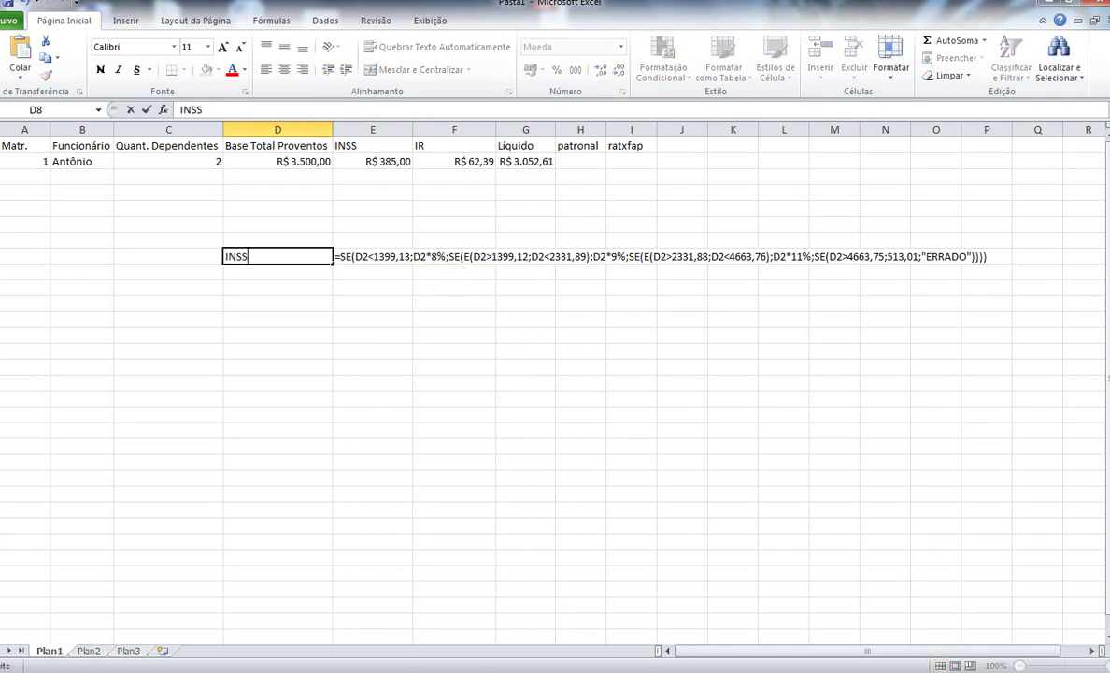
pyautogui.press('Return')
pyautogui.write('IR')
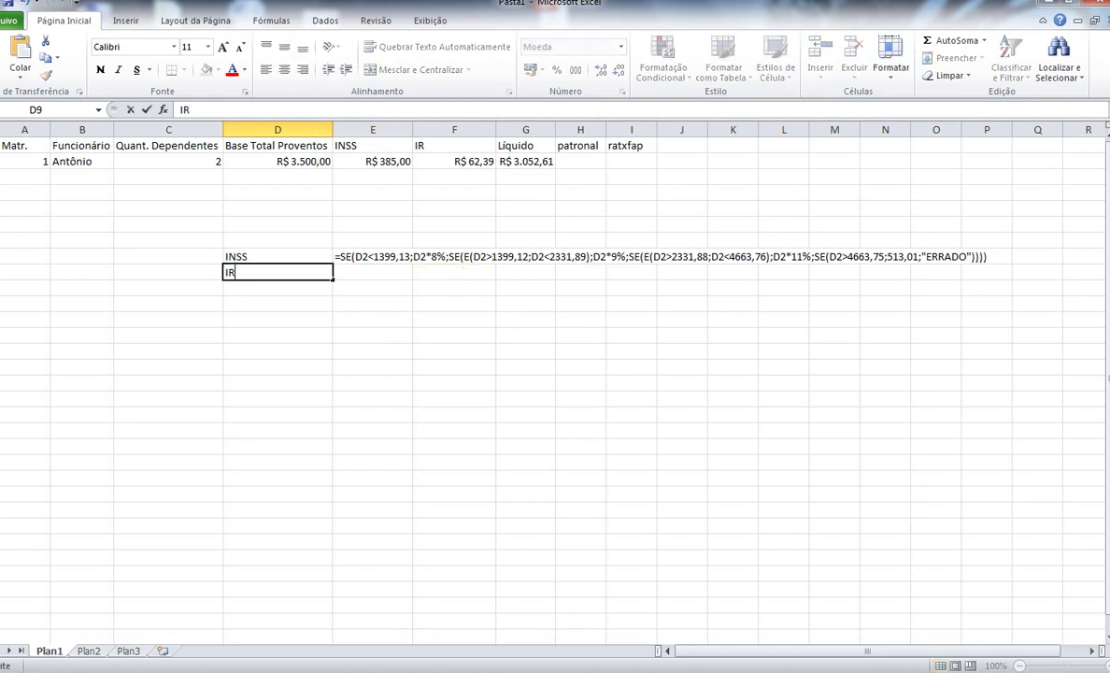
pyautogui.press('Tab')
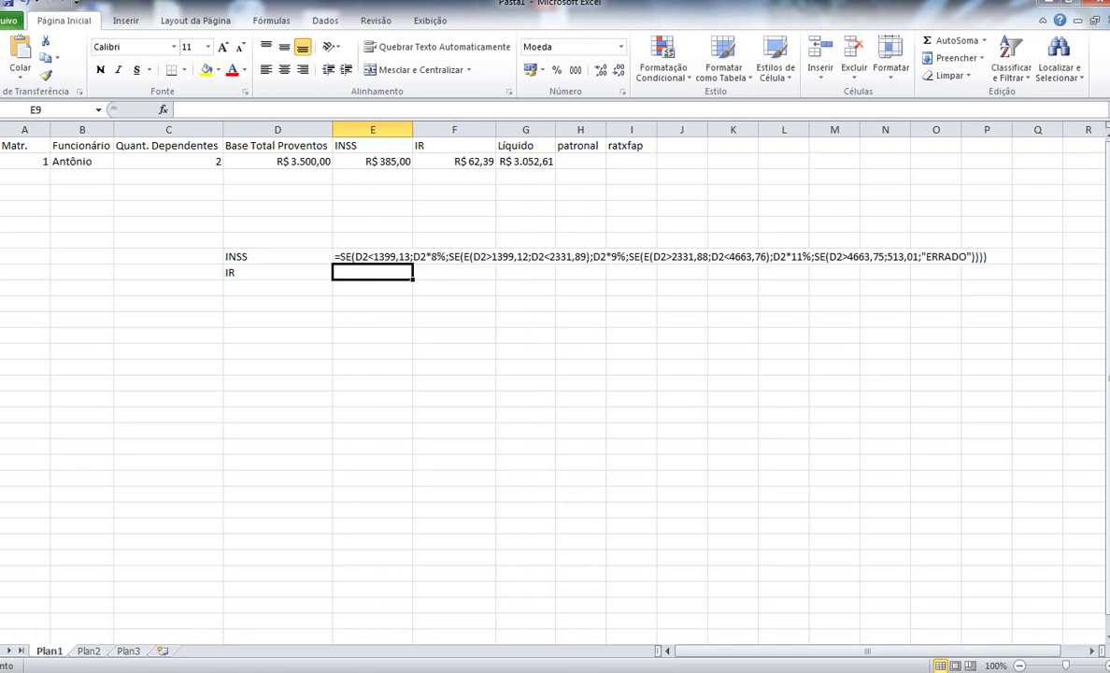
# Step: Set the number format of cell E9, beside the IR label, to Texto
pyautogui.rightClick(374, 271)
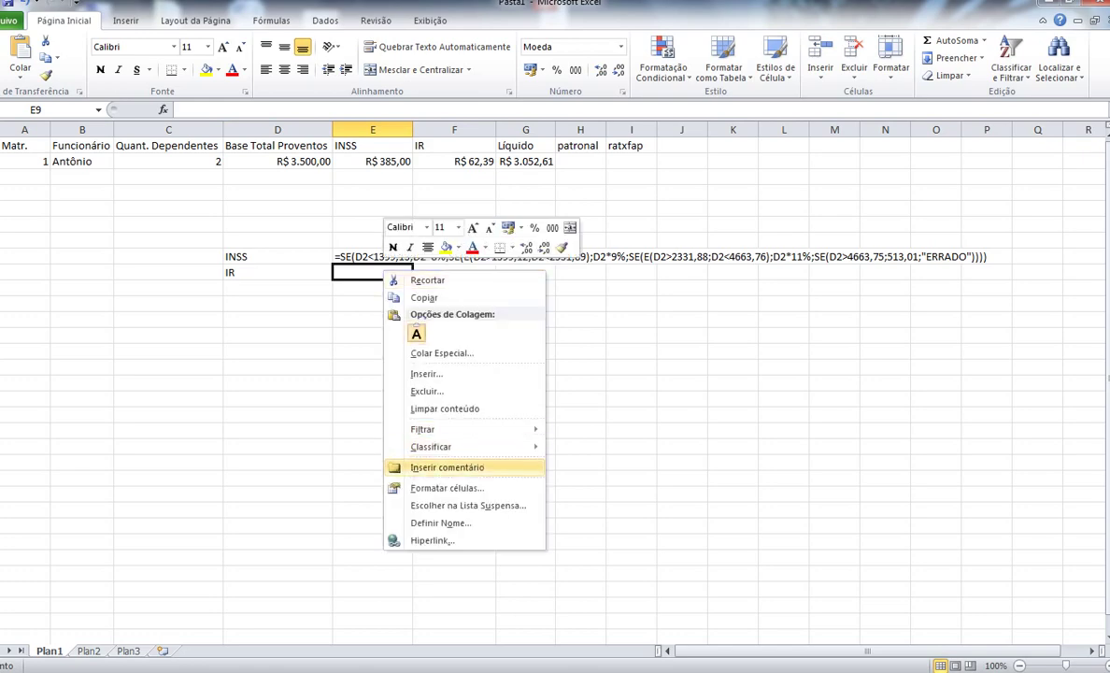
pyautogui.click(425, 488)
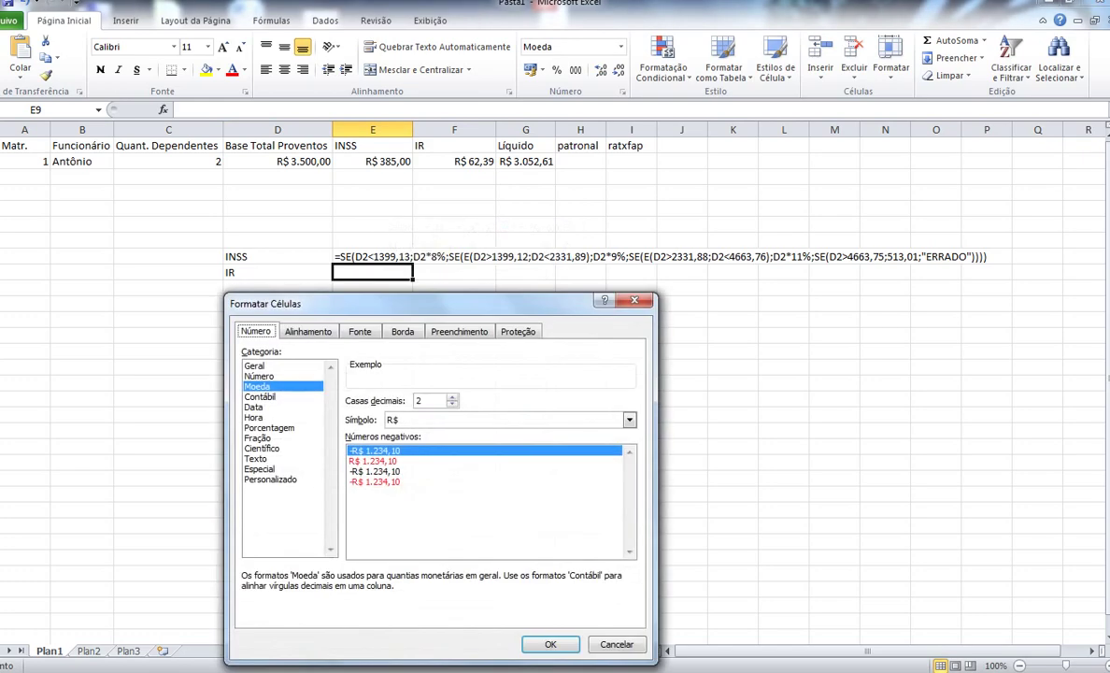
pyautogui.click(256, 459)
pyautogui.click(551, 645)
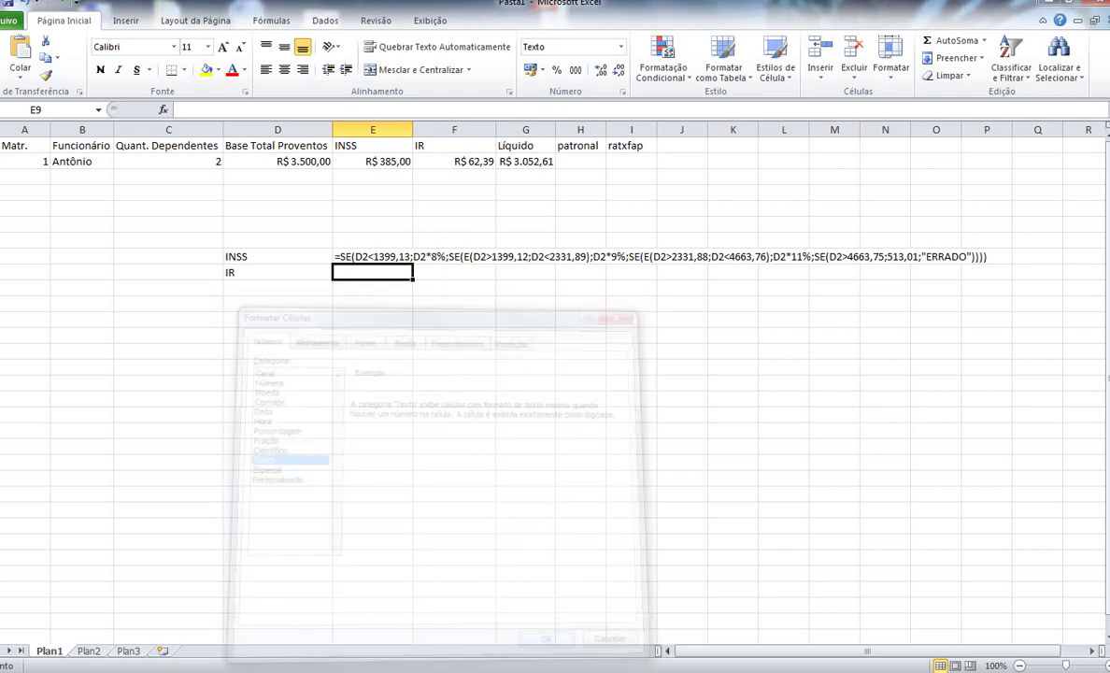
pyautogui.click(454, 336)
# Step: Copy the complete IR formula text from cell F2 into cell E9, leaving the formula in F2 intact
pyautogui.click(455, 161)
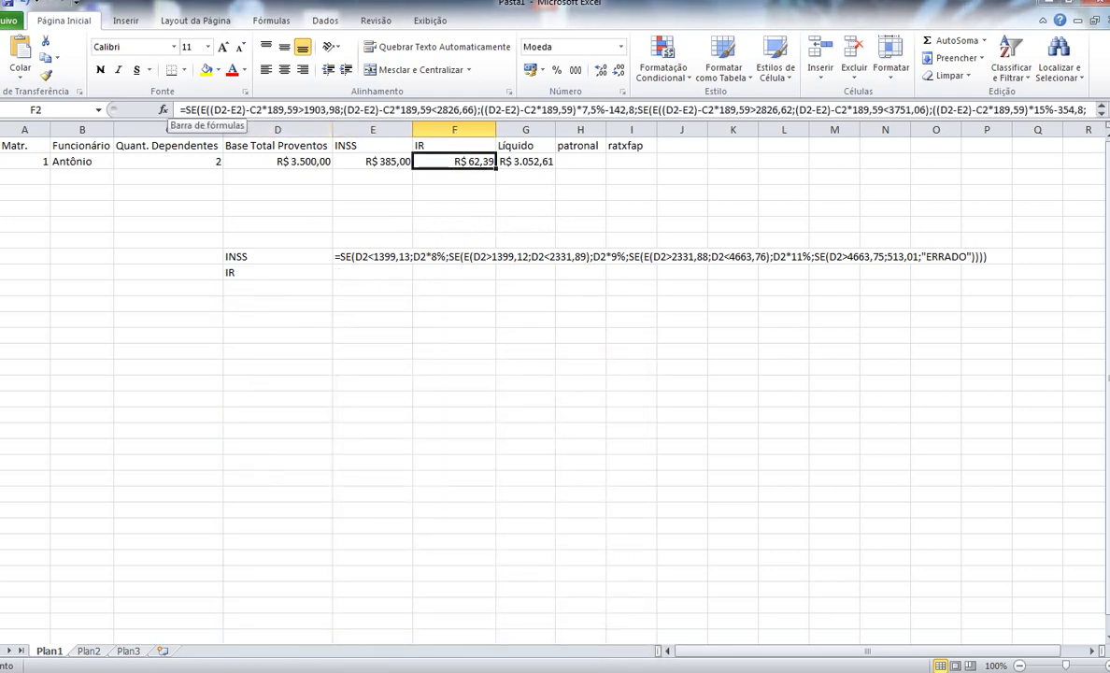
pyautogui.click(178, 109)
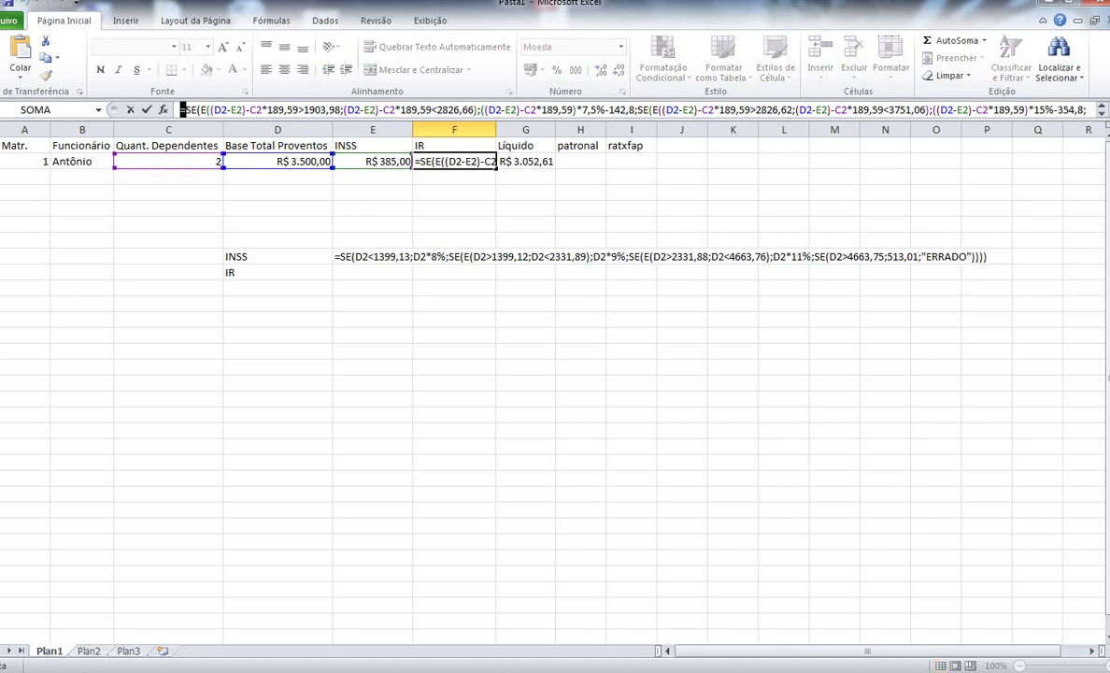
pyautogui.moveTo(180, 109); pyautogui.dragTo(588, 109)
pyautogui.hotkey('shift', 'Right')
pyautogui.hotkey('shift', 'Right')
pyautogui.hotkey('shift', 'Right')
pyautogui.hotkey('shift', 'Right')
pyautogui.hotkey('shift', 'Right')
pyautogui.hotkey('shift', 'Right')
pyautogui.hotkey('shift', 'Right')
pyautogui.hotkey('shift', 'Right')
pyautogui.hotkey('shift', 'Right')
pyautogui.hotkey('shift', 'Right')
pyautogui.hotkey('shift', 'Right')
pyautogui.hotkey('shift', 'Right')
pyautogui.hotkey('shift', 'Right')
pyautogui.hotkey('shift', 'Right')
pyautogui.hotkey('shift', 'Right')
pyautogui.hotkey('shift', 'Right')
pyautogui.hotkey('shift', 'Right')
pyautogui.hotkey('shift', 'Right')
pyautogui.hotkey('shift', 'Right')
pyautogui.hotkey('shift', 'Right')
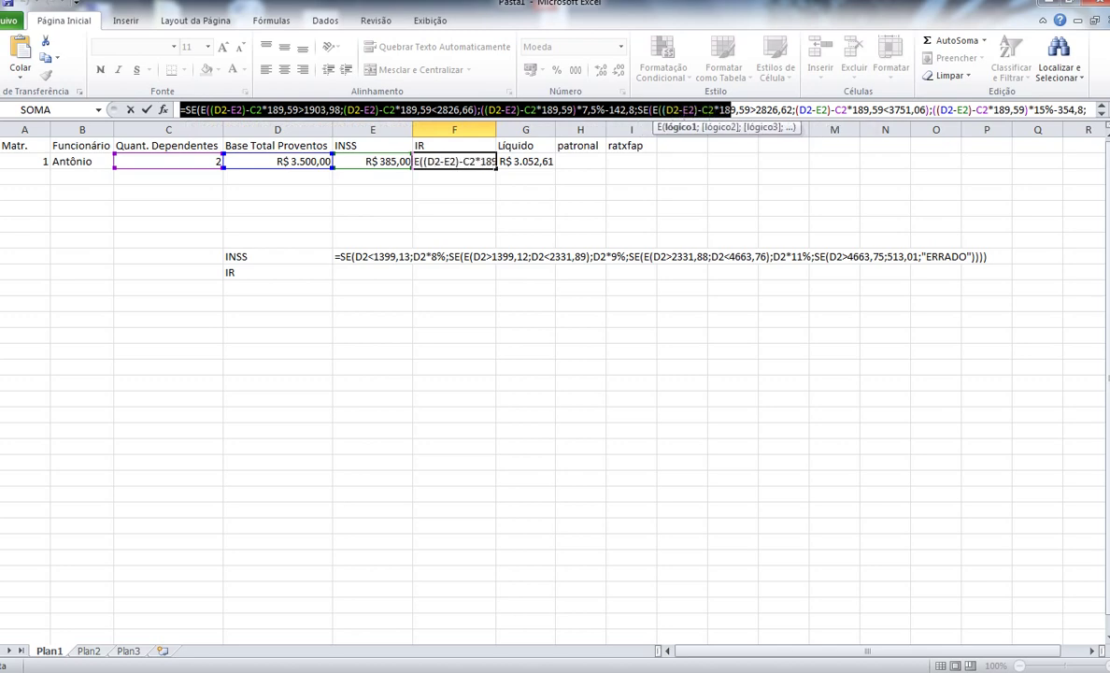
pyautogui.hotkey('shift', 'Right')
pyautogui.hotkey('shift', 'Right')
pyautogui.hotkey('shift', 'Right')
pyautogui.hotkey('shift', 'Right')
pyautogui.hotkey('shift', 'Right')
pyautogui.hotkey('shift', 'Right')
pyautogui.hotkey('shift', 'Right')
pyautogui.hotkey('shift', 'Right')
pyautogui.hotkey('shift', 'Right')
pyautogui.hotkey('shift', 'Right')
pyautogui.hotkey('shift', 'Right')
pyautogui.hotkey('shift', 'Right')
pyautogui.hotkey('shift', 'Right')
pyautogui.hotkey('shift', 'Right')
pyautogui.hotkey('shift', 'Right')
pyautogui.hotkey('shift', 'Right')
pyautogui.hotkey('shift', 'Right')
pyautogui.hotkey('shift', 'Right')
pyautogui.hotkey('shift', 'Right')
pyautogui.hotkey('shift', 'Right')
pyautogui.hotkey('ctrl', 'c')
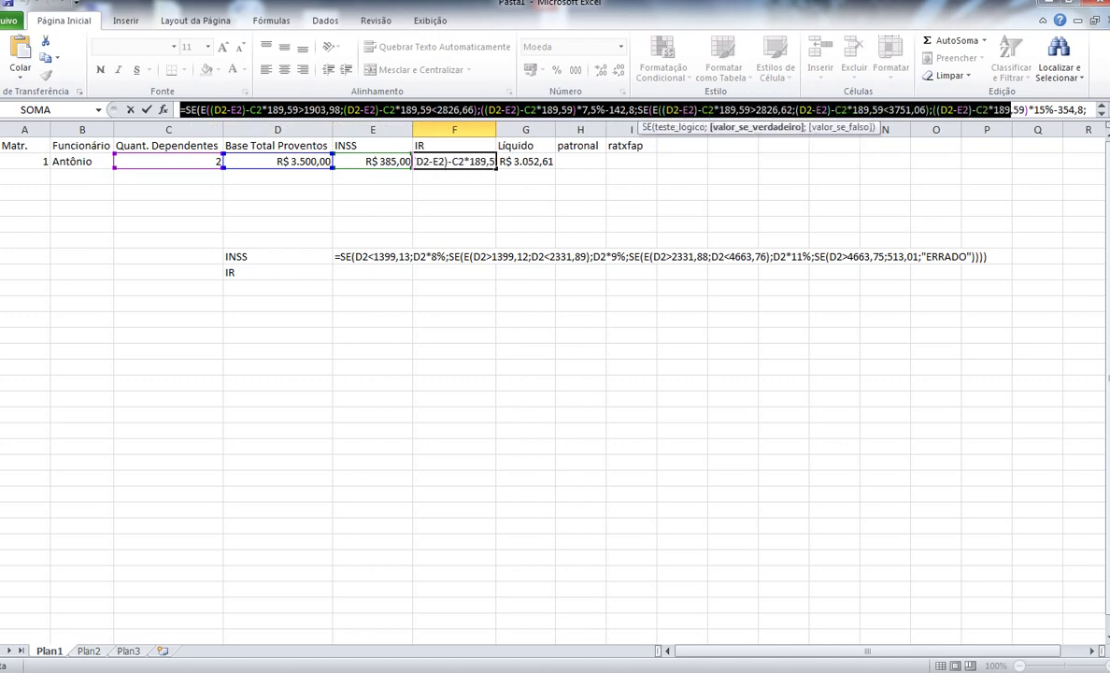
pyautogui.hotkey('shift', 'Right')
pyautogui.hotkey('shift', 'Right')
pyautogui.hotkey('shift', 'Right')
pyautogui.hotkey('shift', 'Right')
pyautogui.hotkey('shift', 'Right')
pyautogui.hotkey('shift', 'Right')
pyautogui.hotkey('shift', 'Right')
pyautogui.hotkey('shift', 'Right')
pyautogui.hotkey('shift', 'Right')
pyautogui.hotkey('shift', 'Right')
pyautogui.hotkey('shift', 'Right')
pyautogui.hotkey('shift', 'Right')
pyautogui.hotkey('shift', 'Right')
pyautogui.hotkey('shift', 'Right')
pyautogui.hotkey('shift', 'Right')
pyautogui.hotkey('shift', 'Right')
pyautogui.hotkey('shift', 'Right')
pyautogui.hotkey('shift', 'Right')
pyautogui.hotkey('shift', 'Right')
pyautogui.hotkey('shift', 'Right')
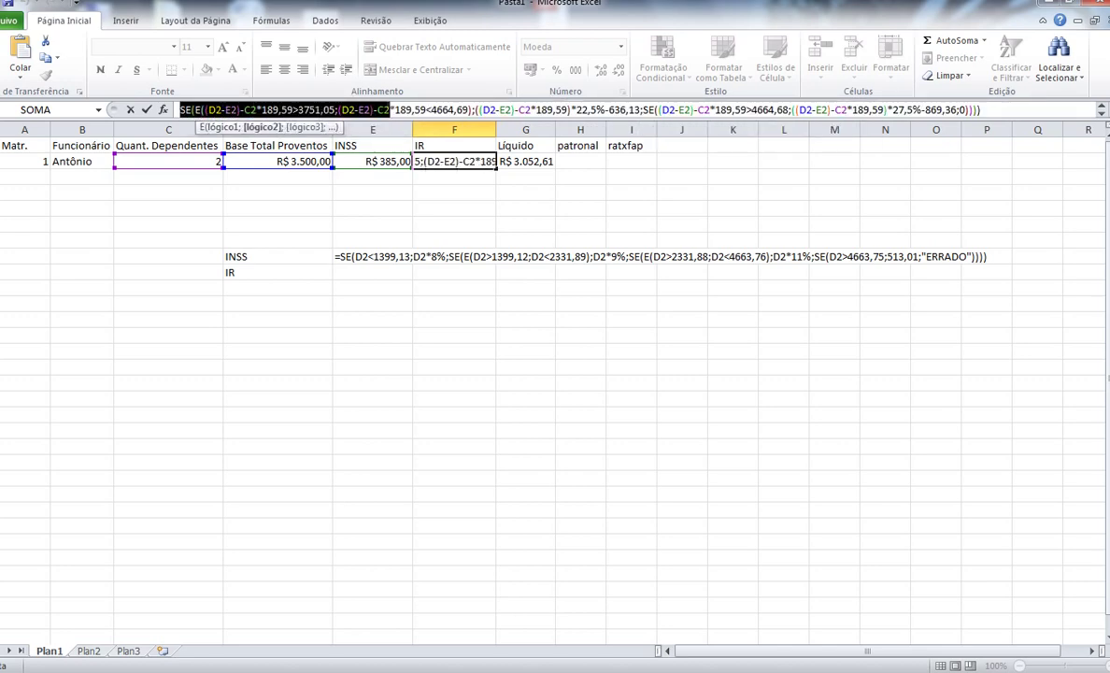
pyautogui.hotkey('shift', 'Right')
pyautogui.hotkey('shift', 'Right')
pyautogui.hotkey('shift', 'Right')
pyautogui.hotkey('shift', 'Right')
pyautogui.hotkey('shift', 'Right')
pyautogui.hotkey('shift', 'Right')
pyautogui.hotkey('shift', 'Right')
pyautogui.hotkey('shift', 'Right')
pyautogui.hotkey('shift', 'Right')
pyautogui.hotkey('shift', 'Right')
pyautogui.hotkey('shift', 'Right')
pyautogui.hotkey('shift', 'Right')
pyautogui.hotkey('shift', 'Right')
pyautogui.hotkey('shift', 'Right')
pyautogui.hotkey('shift', 'Right')
pyautogui.hotkey('shift', 'Right')
pyautogui.hotkey('shift', 'Right')
pyautogui.hotkey('shift', 'Right')
pyautogui.hotkey('shift', 'Right')
pyautogui.hotkey('shift', 'Right')
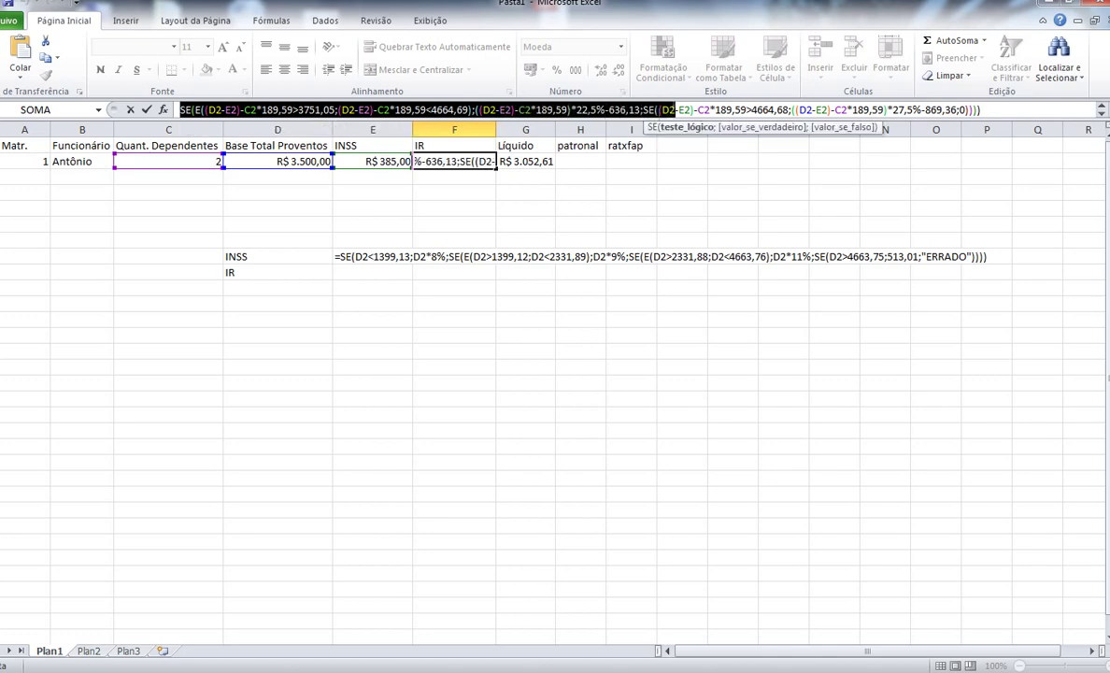
pyautogui.hotkey('shift', 'Right')
pyautogui.hotkey('shift', 'Right')
pyautogui.hotkey('shift', 'Right')
pyautogui.hotkey('shift', 'Right')
pyautogui.hotkey('shift', 'Right')
pyautogui.hotkey('shift', 'Right')
pyautogui.hotkey('shift', 'Right')
pyautogui.hotkey('shift', 'Right')
pyautogui.hotkey('shift', 'Right')
pyautogui.hotkey('shift', 'Right')
pyautogui.hotkey('shift', 'Right')
pyautogui.hotkey('shift', 'Right')
pyautogui.hotkey('shift', 'Right')
pyautogui.hotkey('shift', 'Right')
pyautogui.hotkey('shift', 'Right')
pyautogui.hotkey('shift', 'Right')
pyautogui.hotkey('shift', 'Right')
pyautogui.hotkey('shift', 'Right')
pyautogui.hotkey('shift', 'Right')
pyautogui.hotkey('shift', 'Right')
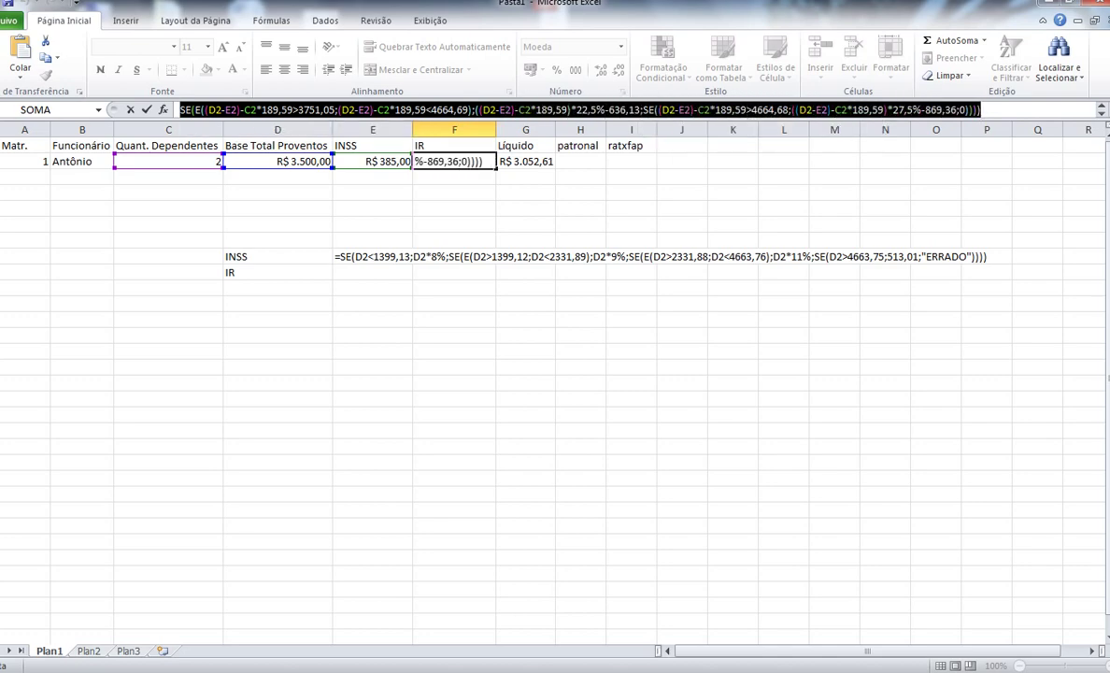
pyautogui.click(372, 272)
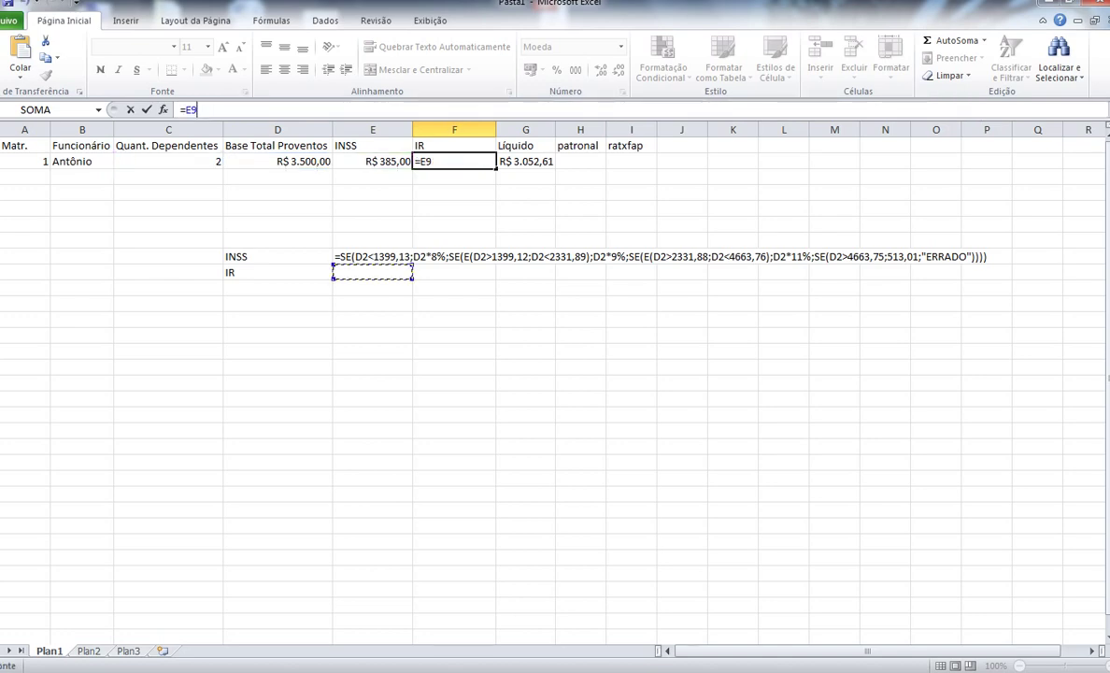
pyautogui.press('Return')
pyautogui.hotkey('ctrl', 'z')
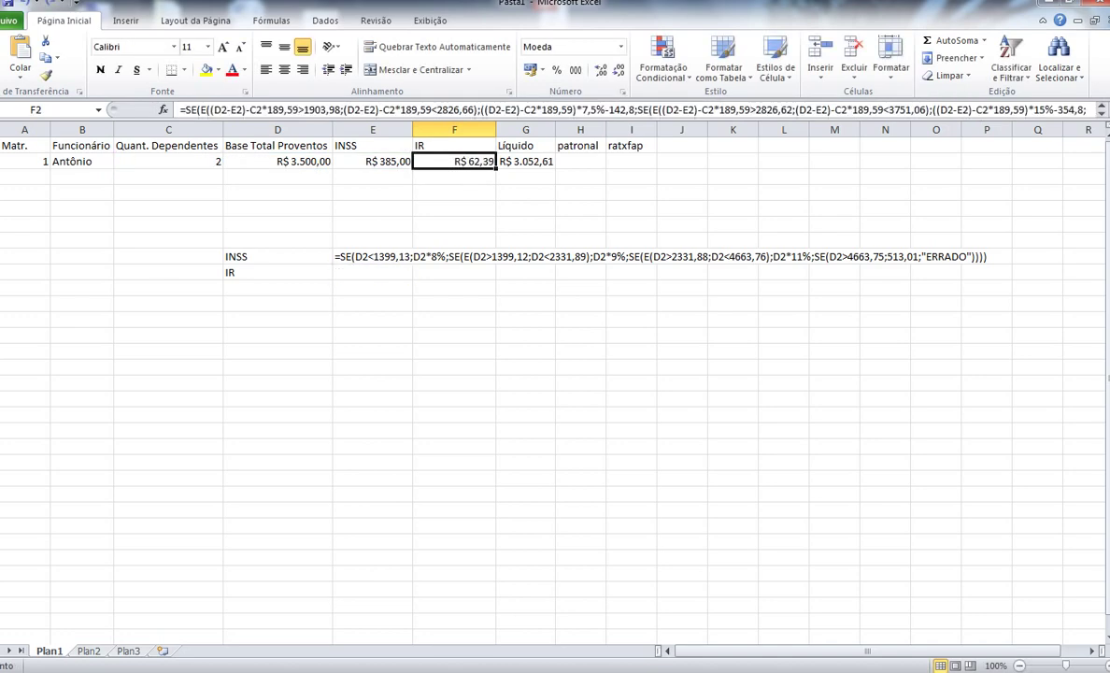
pyautogui.click(372, 272)
pyautogui.hotkey('ctrl', 'v')
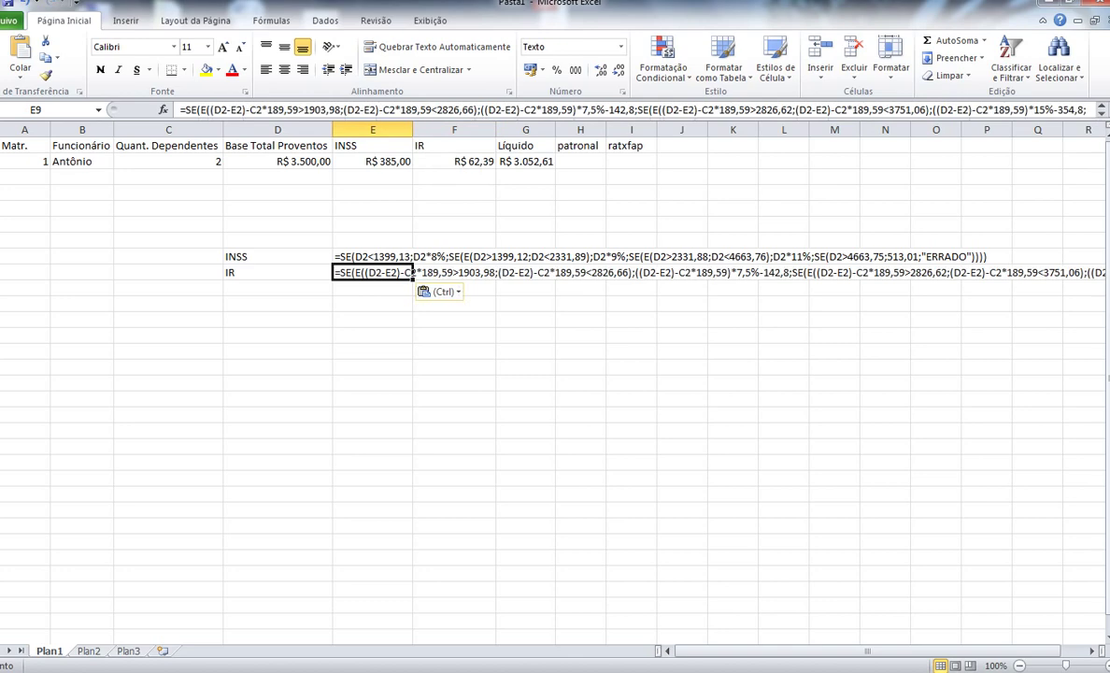
# Step: Merge cells E9 to P11 around the IR formula text and set their vertical alignment to Distribuído
pyautogui.moveTo(374, 274); pyautogui.dragTo(373, 318)
pyautogui.click(374, 319)
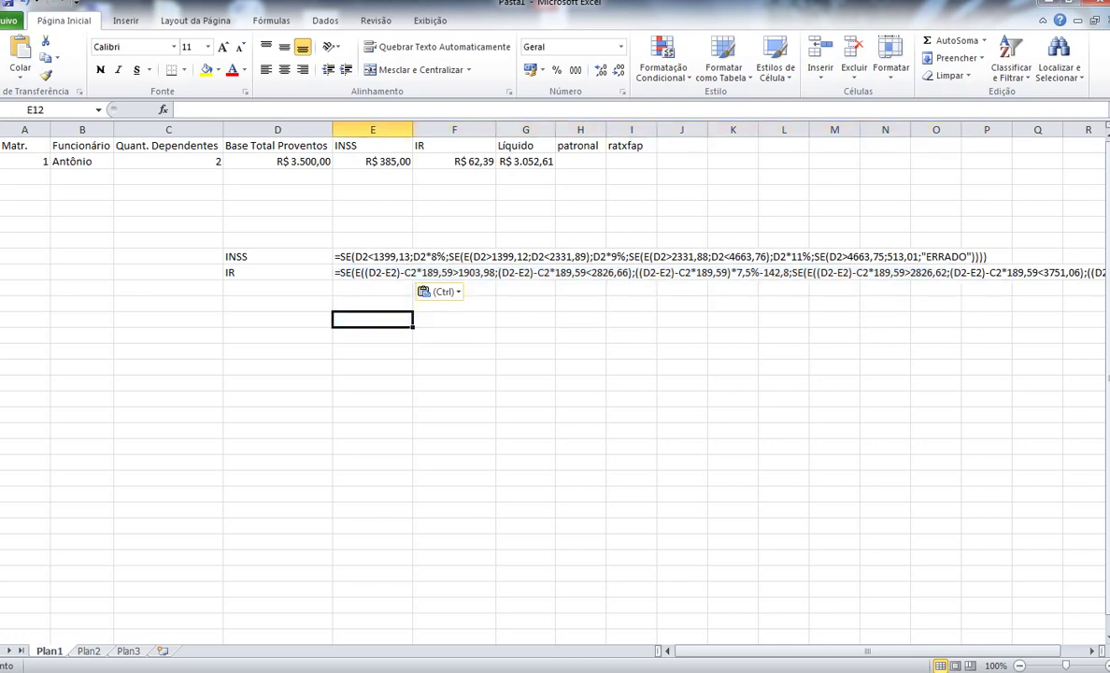
pyautogui.moveTo(355, 273); pyautogui.dragTo(1007, 305)
pyautogui.rightClick(745, 276)
pyautogui.click(794, 481)
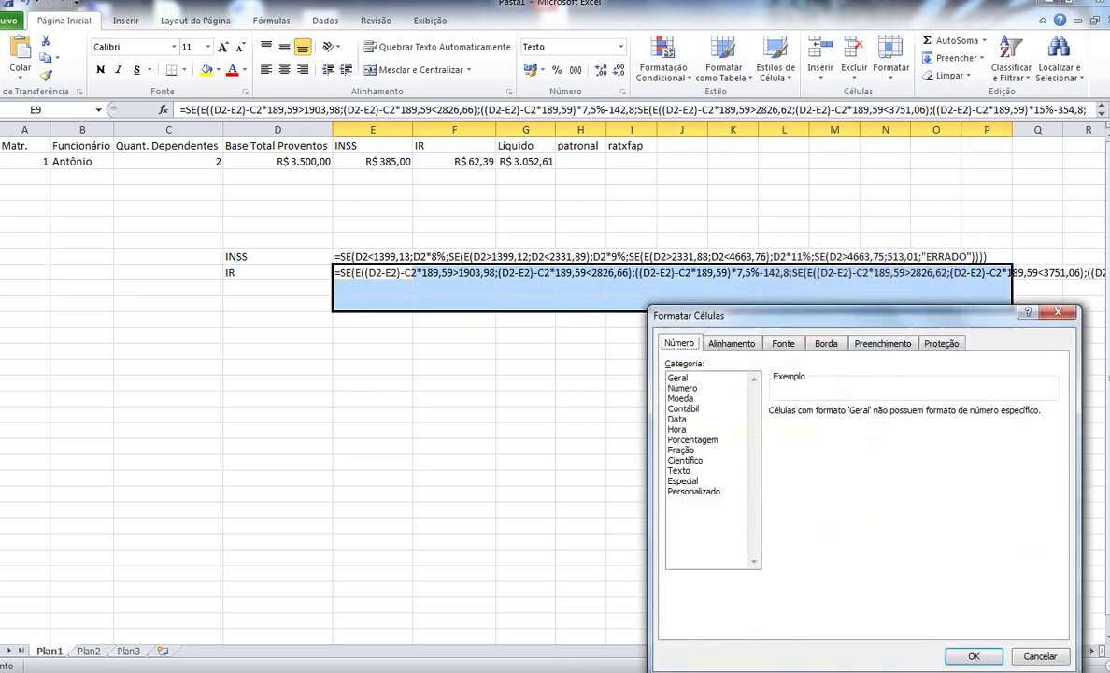
pyautogui.click(732, 344)
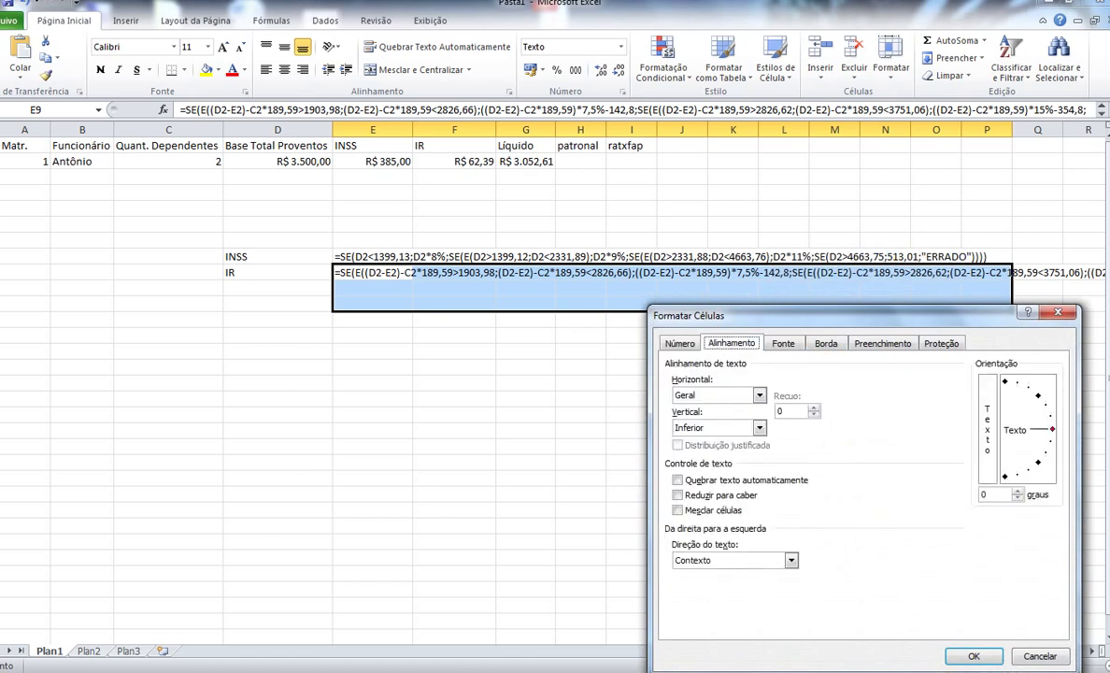
pyautogui.click(759, 427)
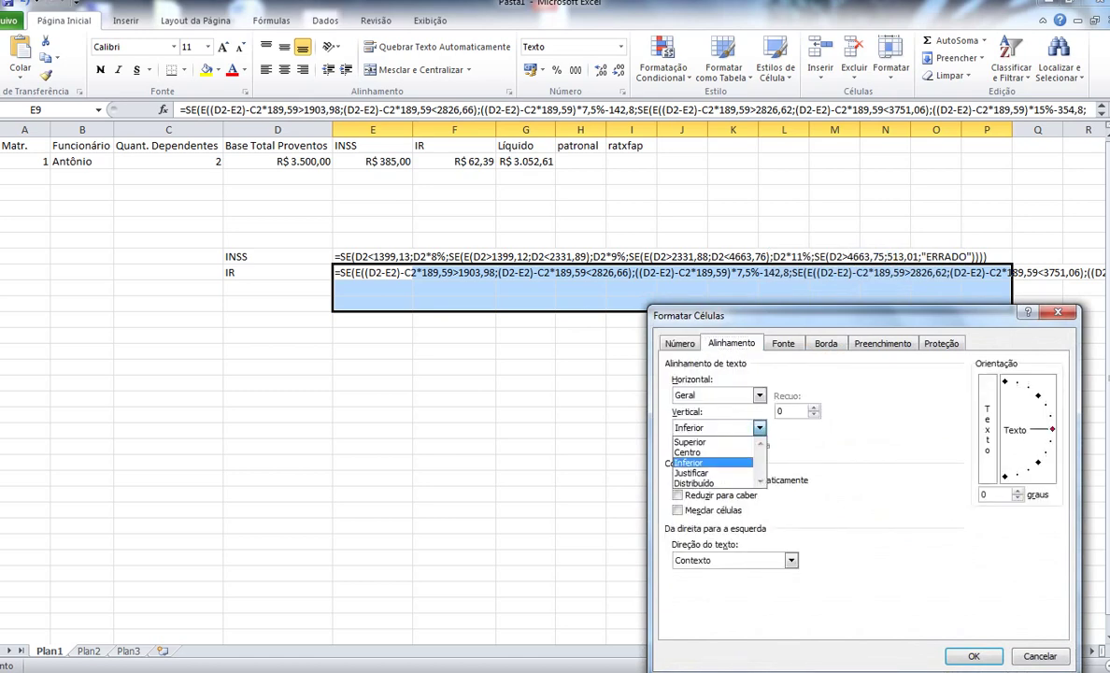
pyautogui.click(711, 484)
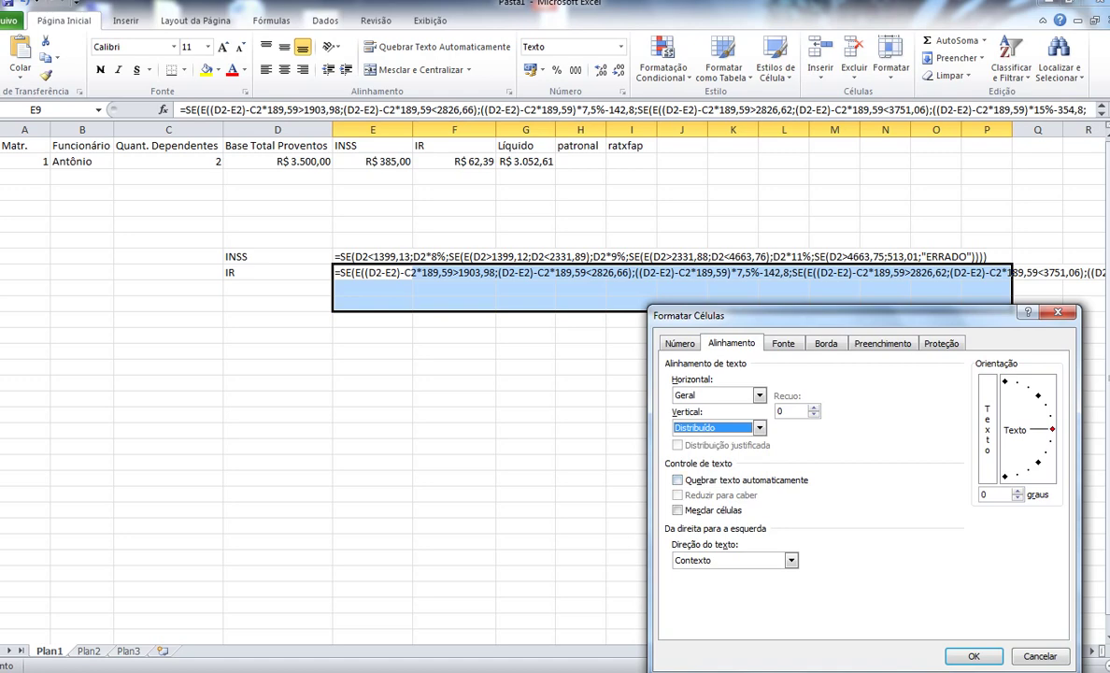
pyautogui.click(679, 510)
pyautogui.click(974, 656)
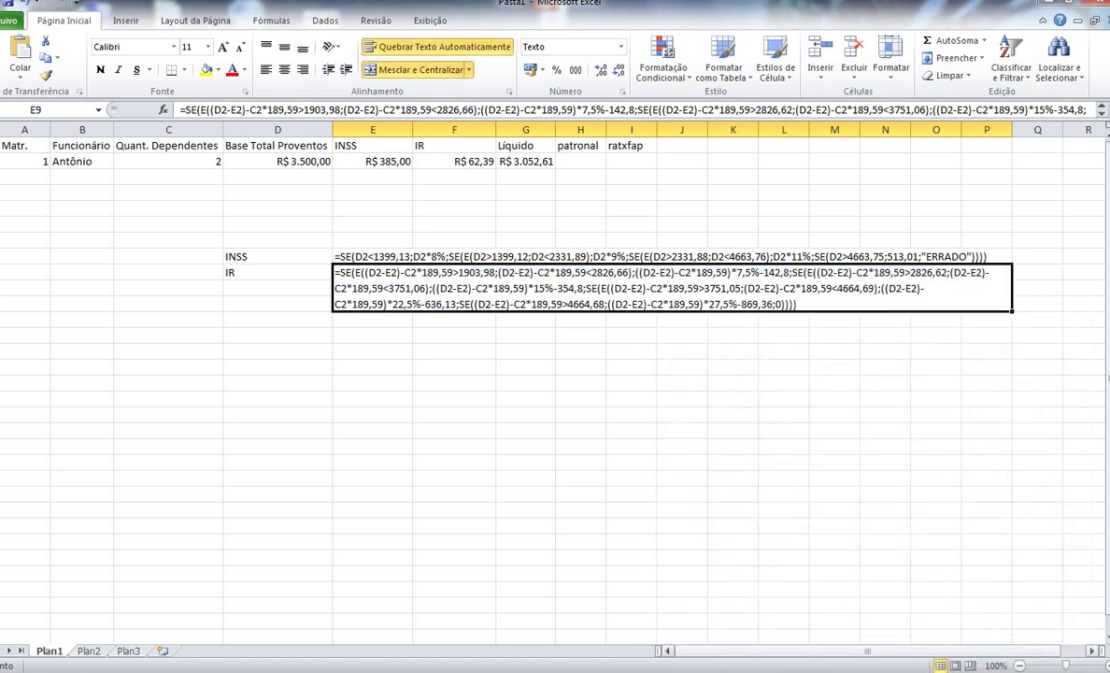